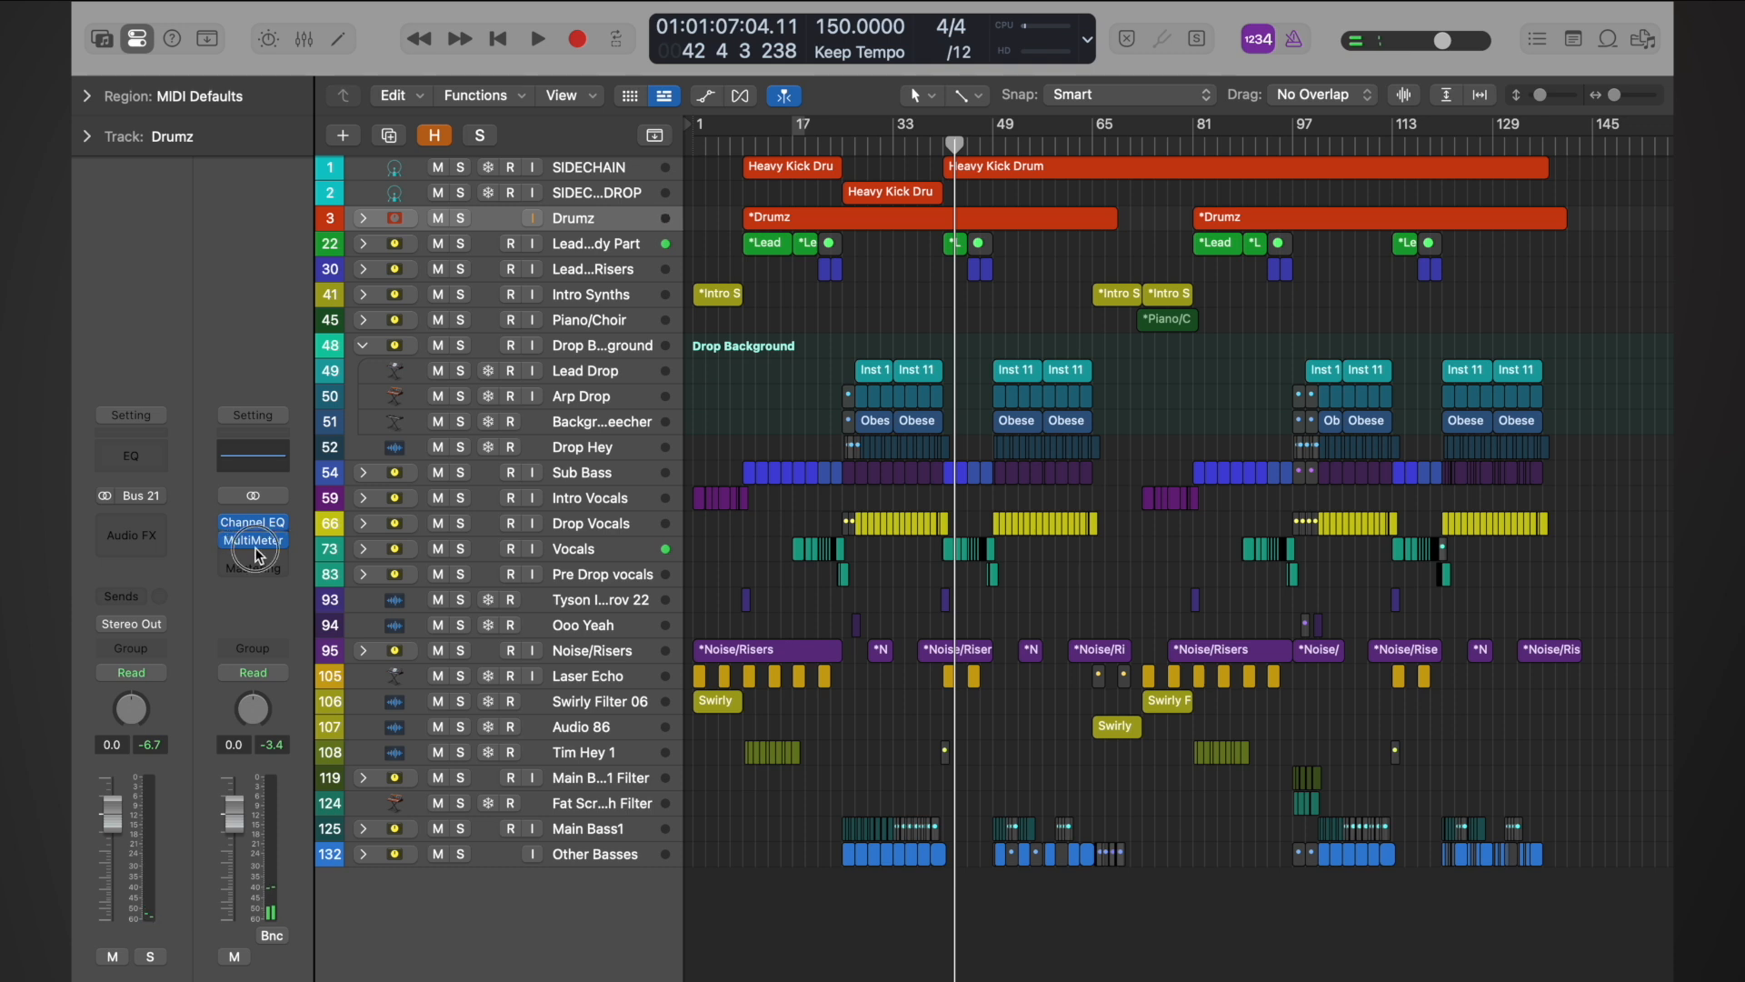
# Step: Open the MultiMeter on the Stereo Out channel and switch it to the Analyzer view
pyautogui.click(254, 549)
pyautogui.click(239, 543)
pyautogui.click(254, 541)
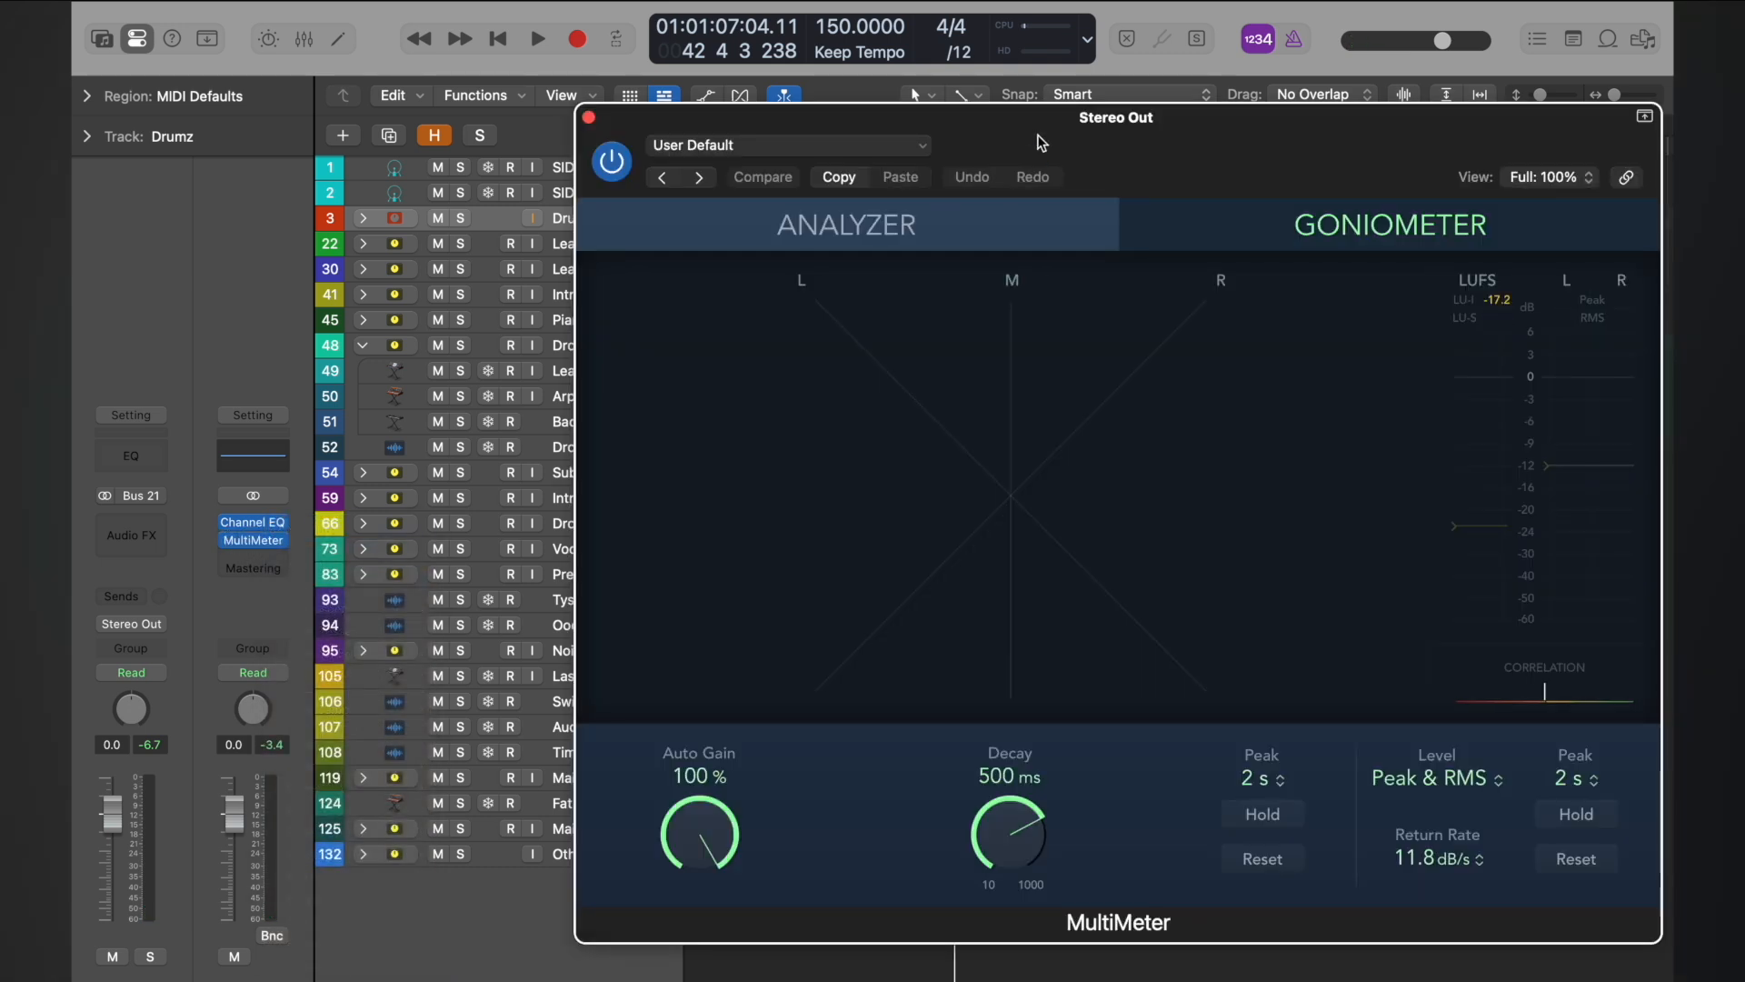
pyautogui.moveTo(1066, 136); pyautogui.dragTo(925, 276)
pyautogui.click(745, 313)
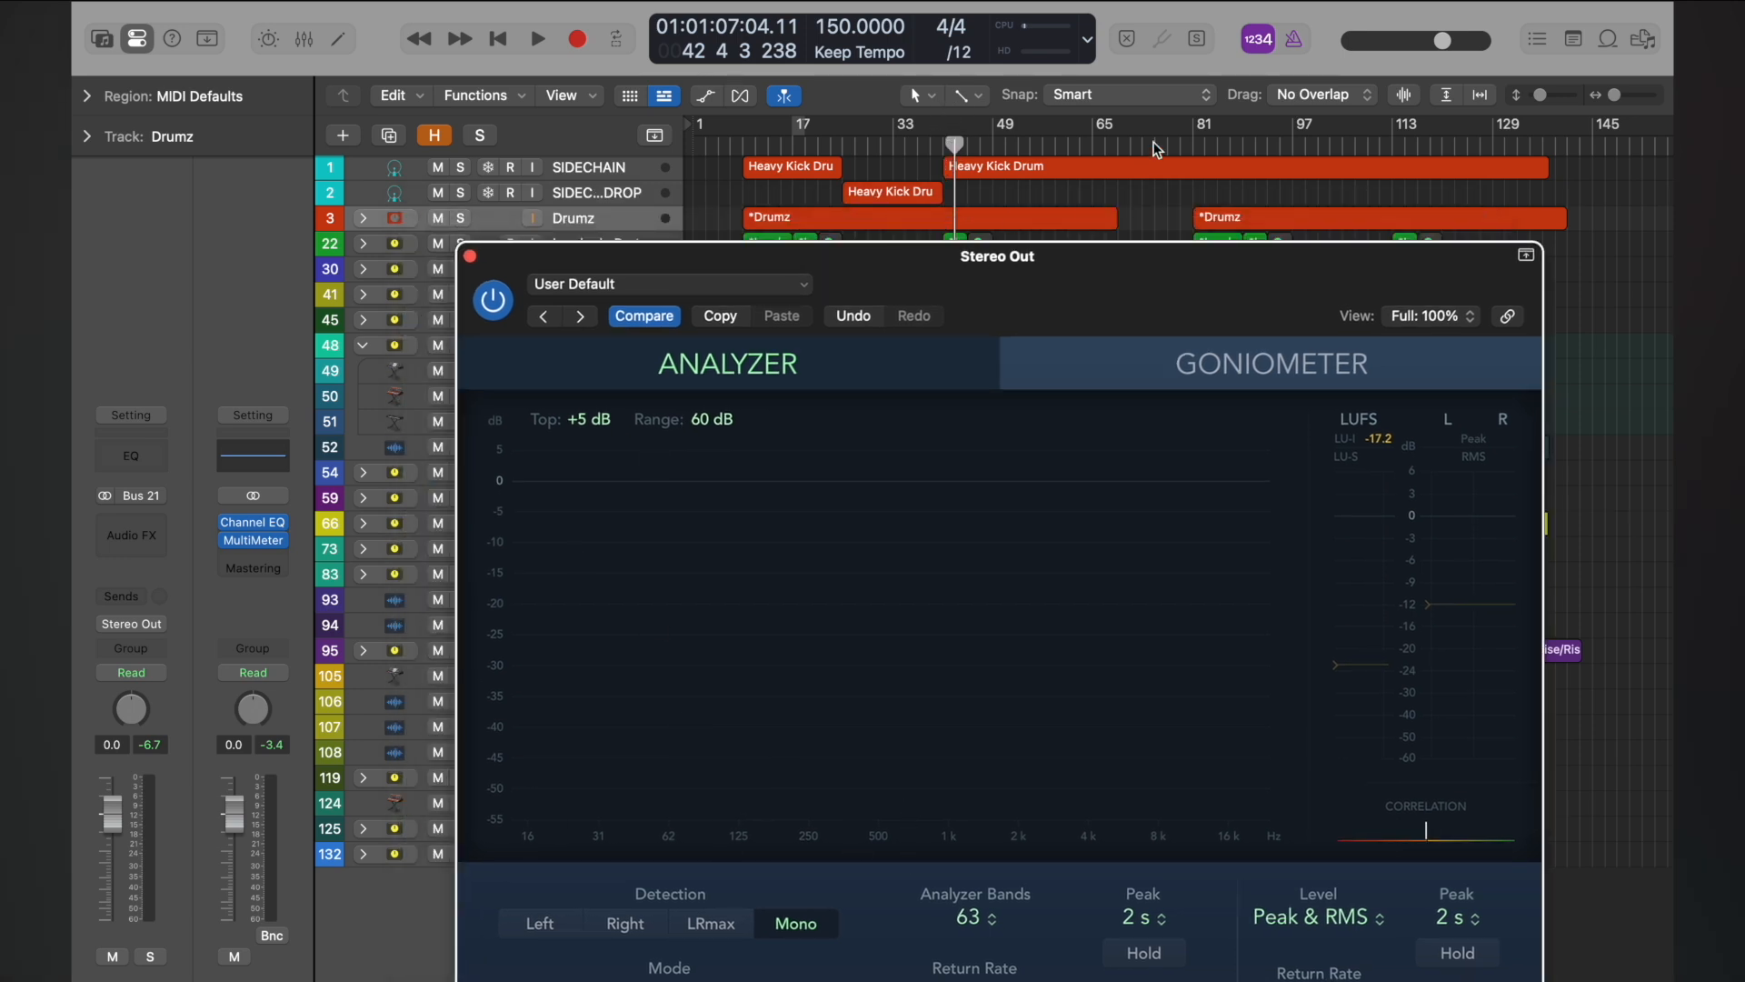
# Step: Play the song from about bar 41 and bar 61 while watching the frequency analyzer, stop playback, and close the MultiMeter
pyautogui.click(942, 148)
pyautogui.press('space')
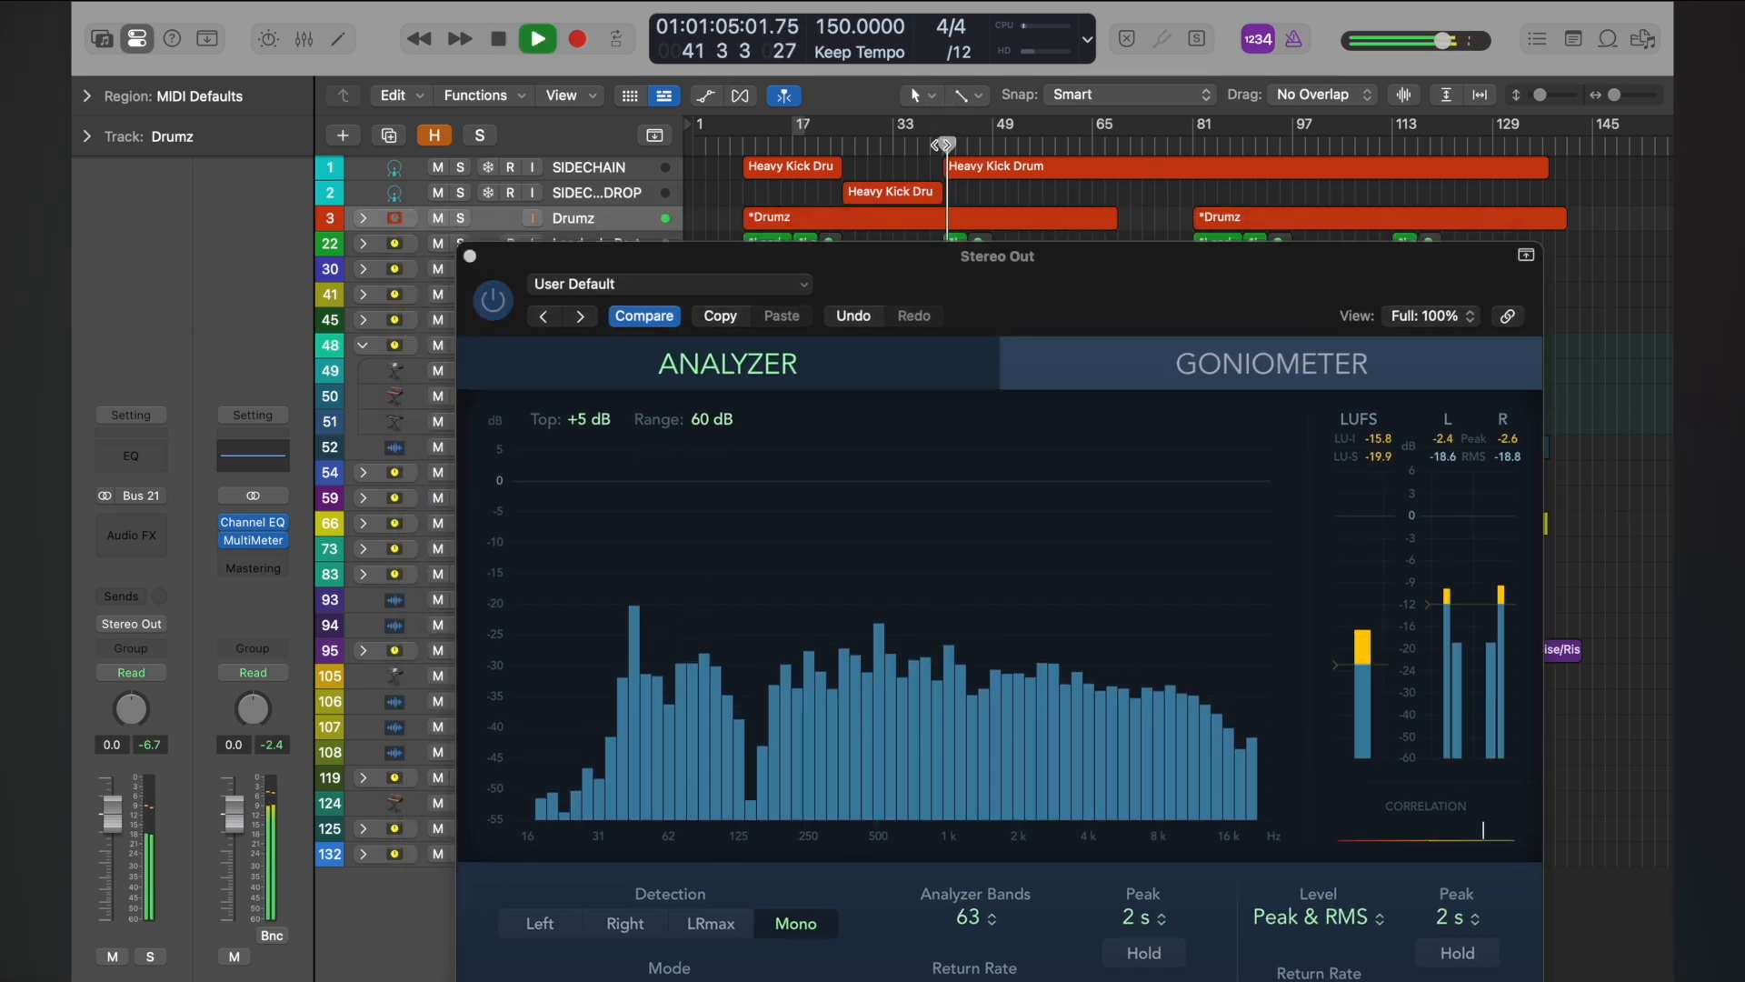
pyautogui.click(1070, 146)
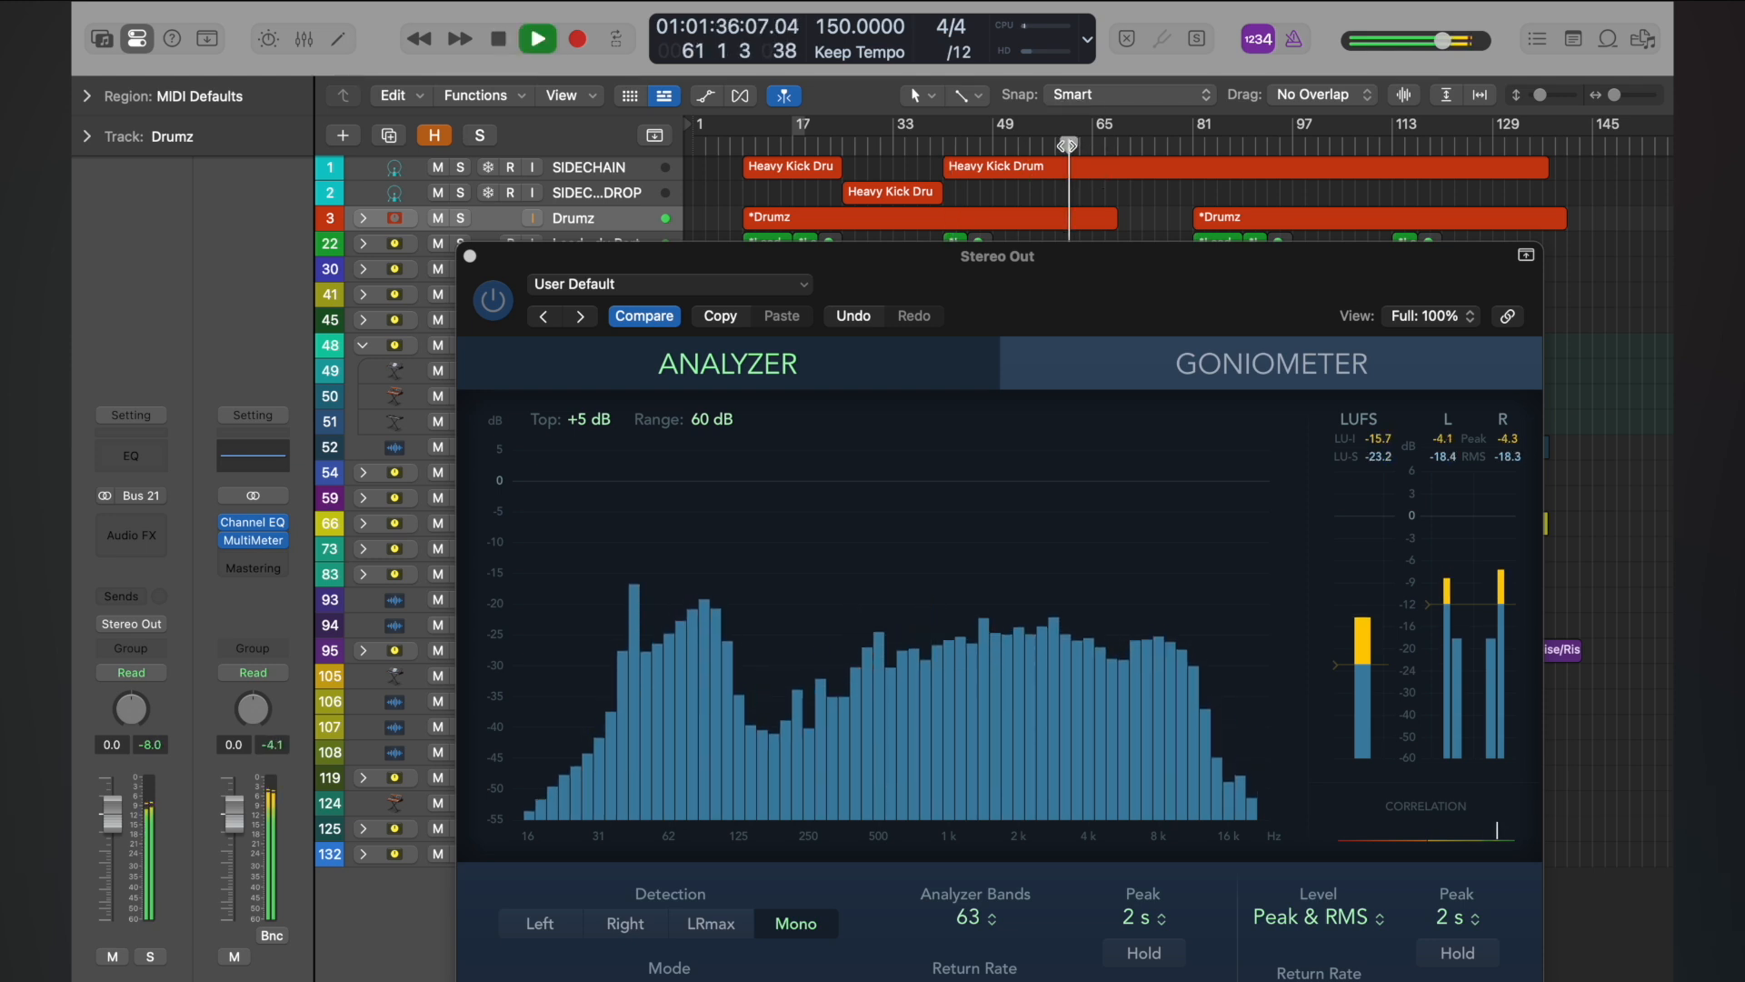
pyautogui.press('space')
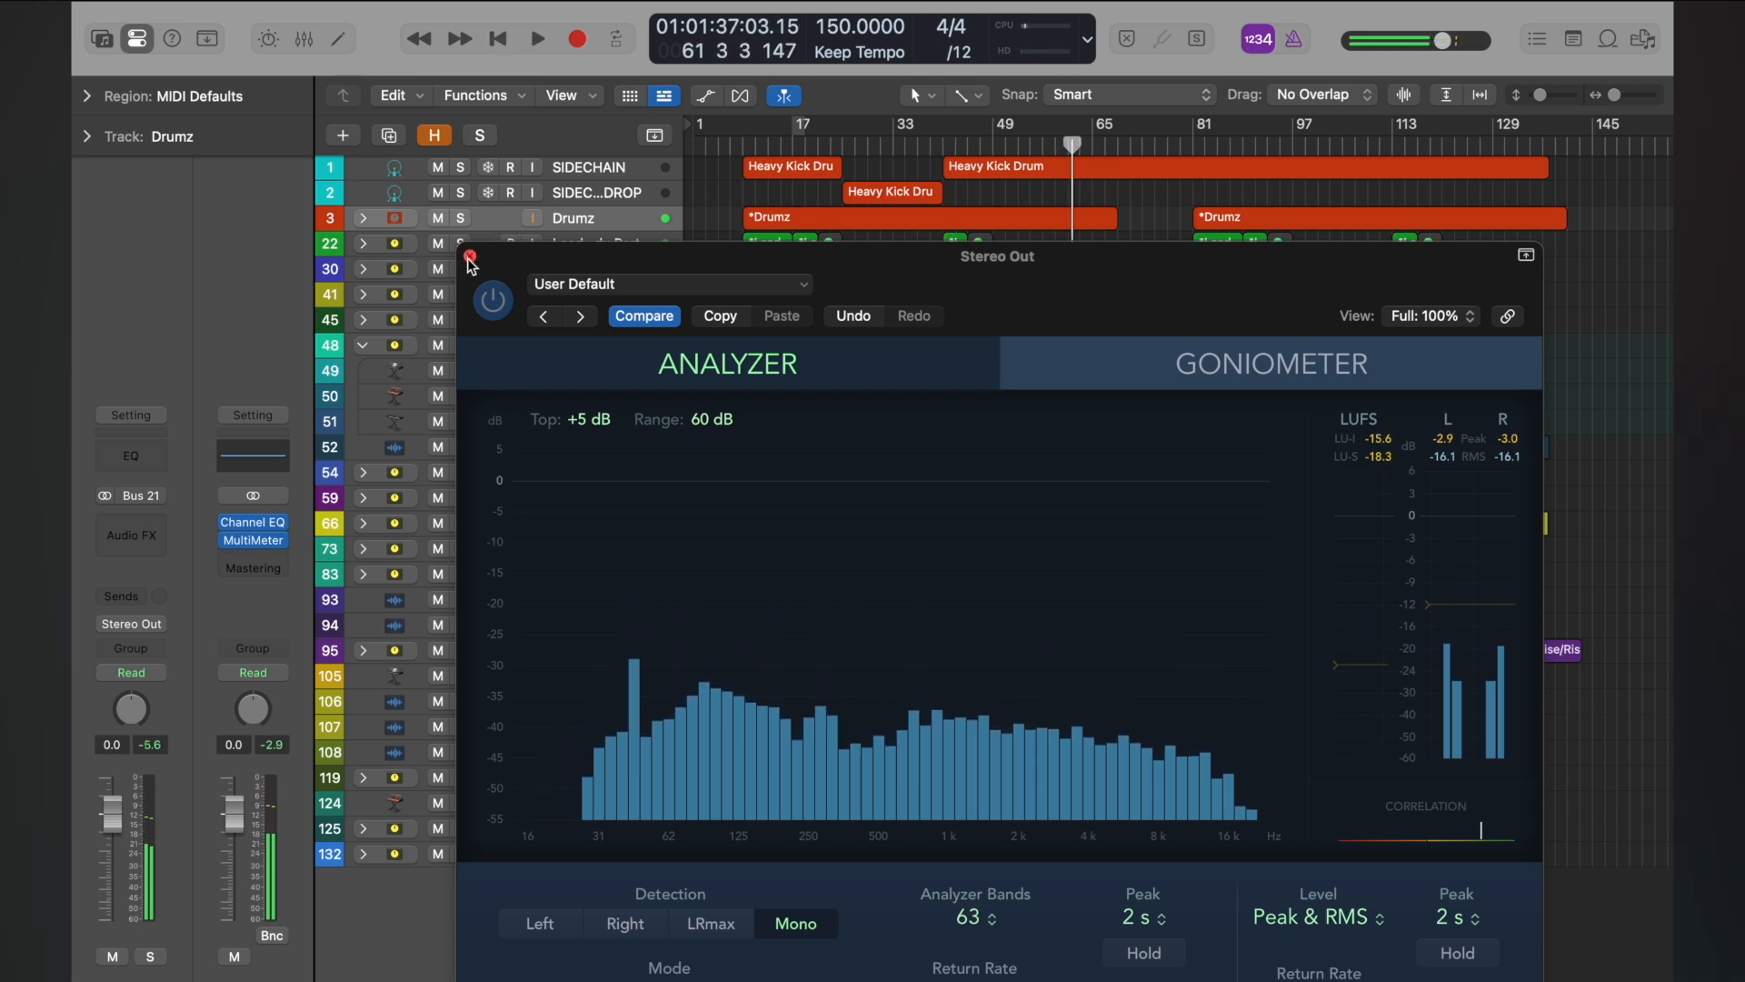
pyautogui.click(470, 255)
pyautogui.moveTo(253, 540)
pyautogui.mouseDown()
pyautogui.moveTo(255, 579)
pyautogui.moveTo(254, 560)
pyautogui.mouseUp()
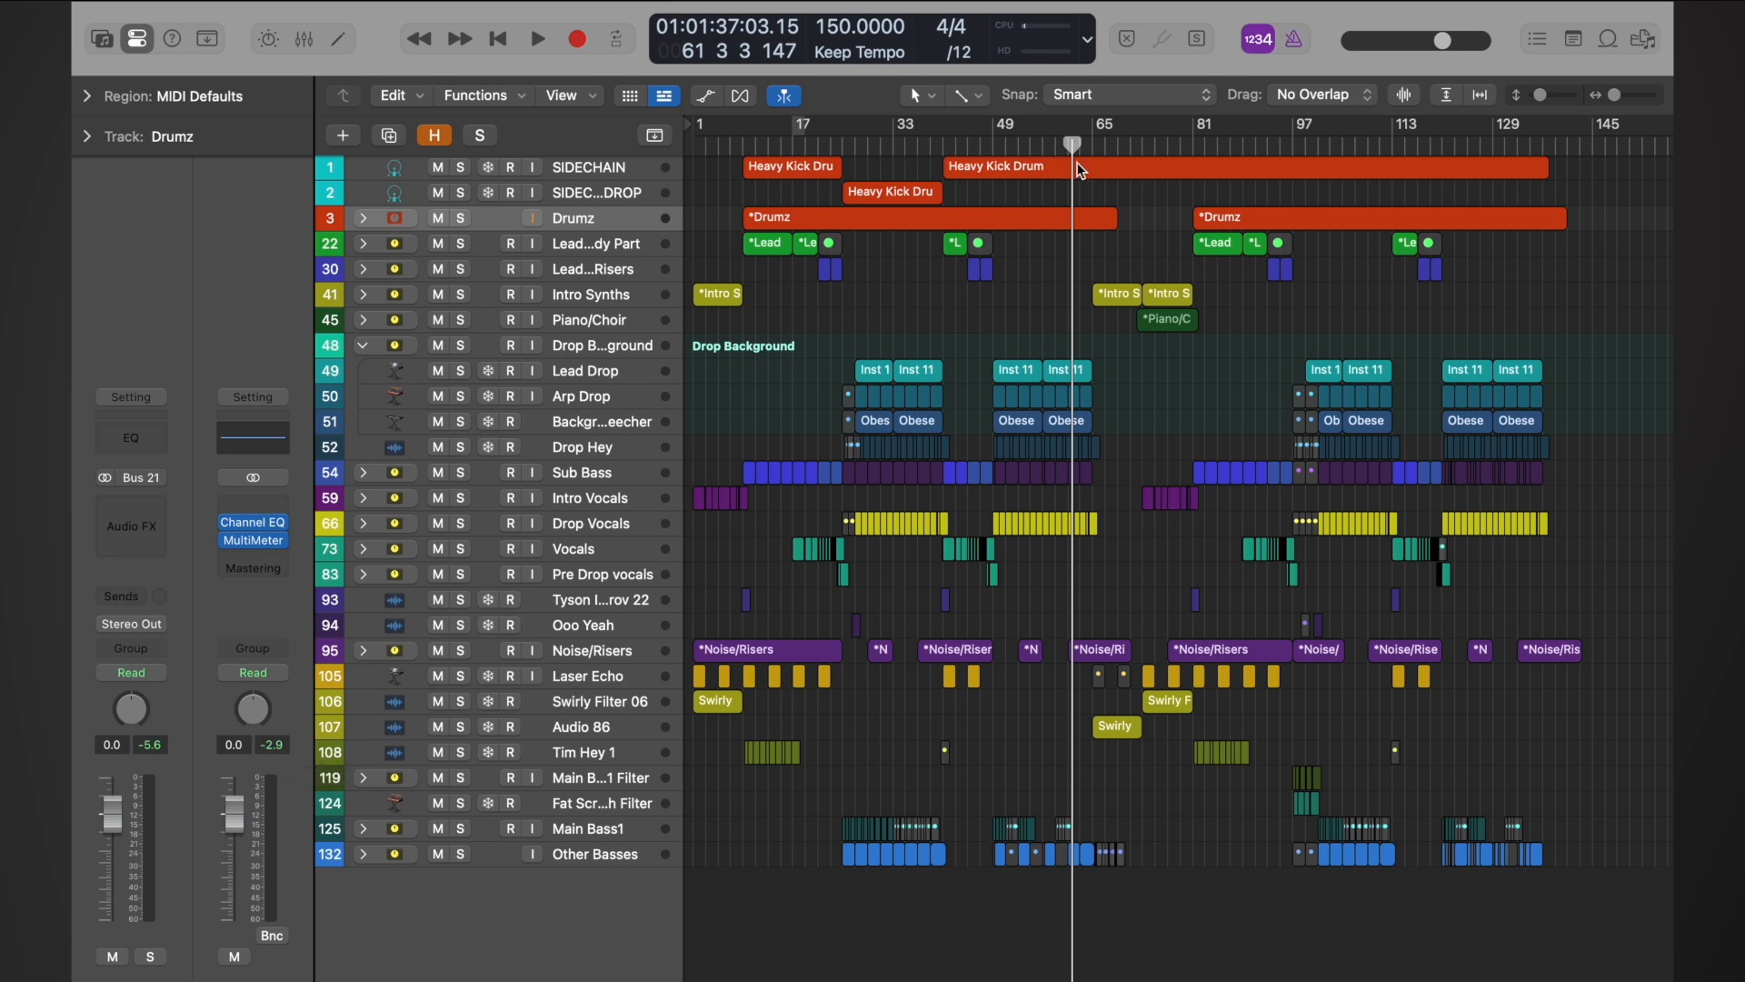
# Step: Listen to the song from about bar 41 and again from the second drop near bar 49, and stop playback
pyautogui.click(943, 145)
pyautogui.press('space')
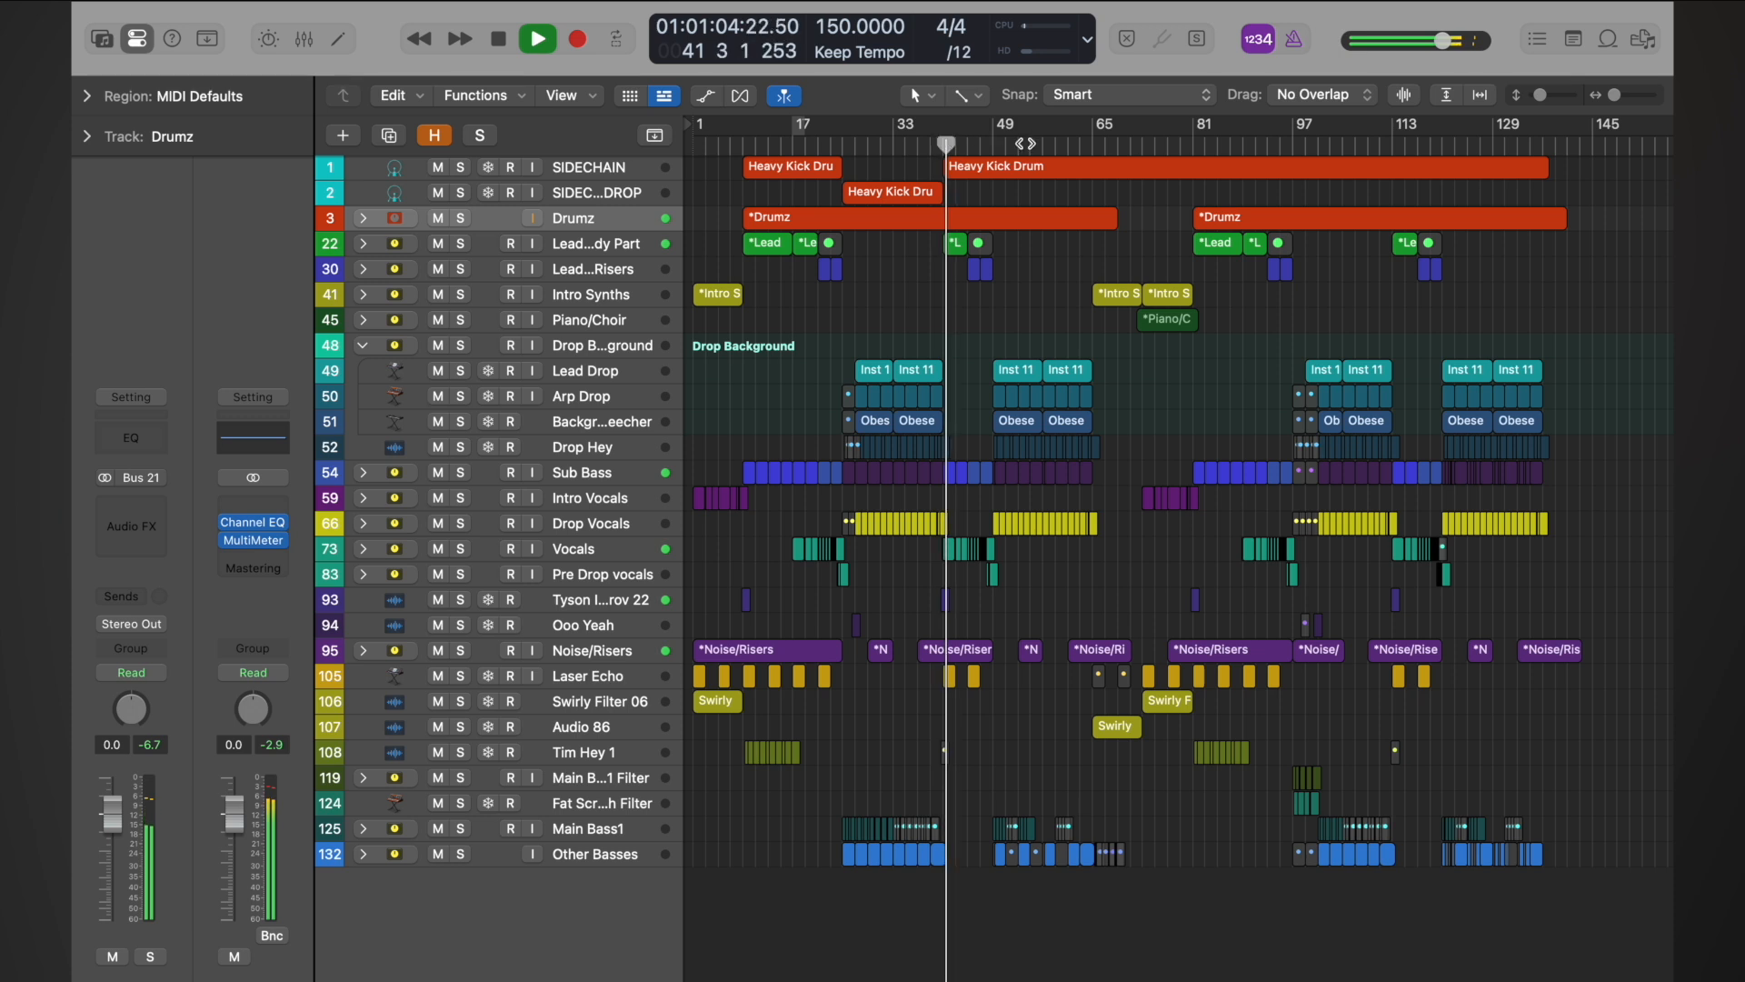
pyautogui.click(991, 142)
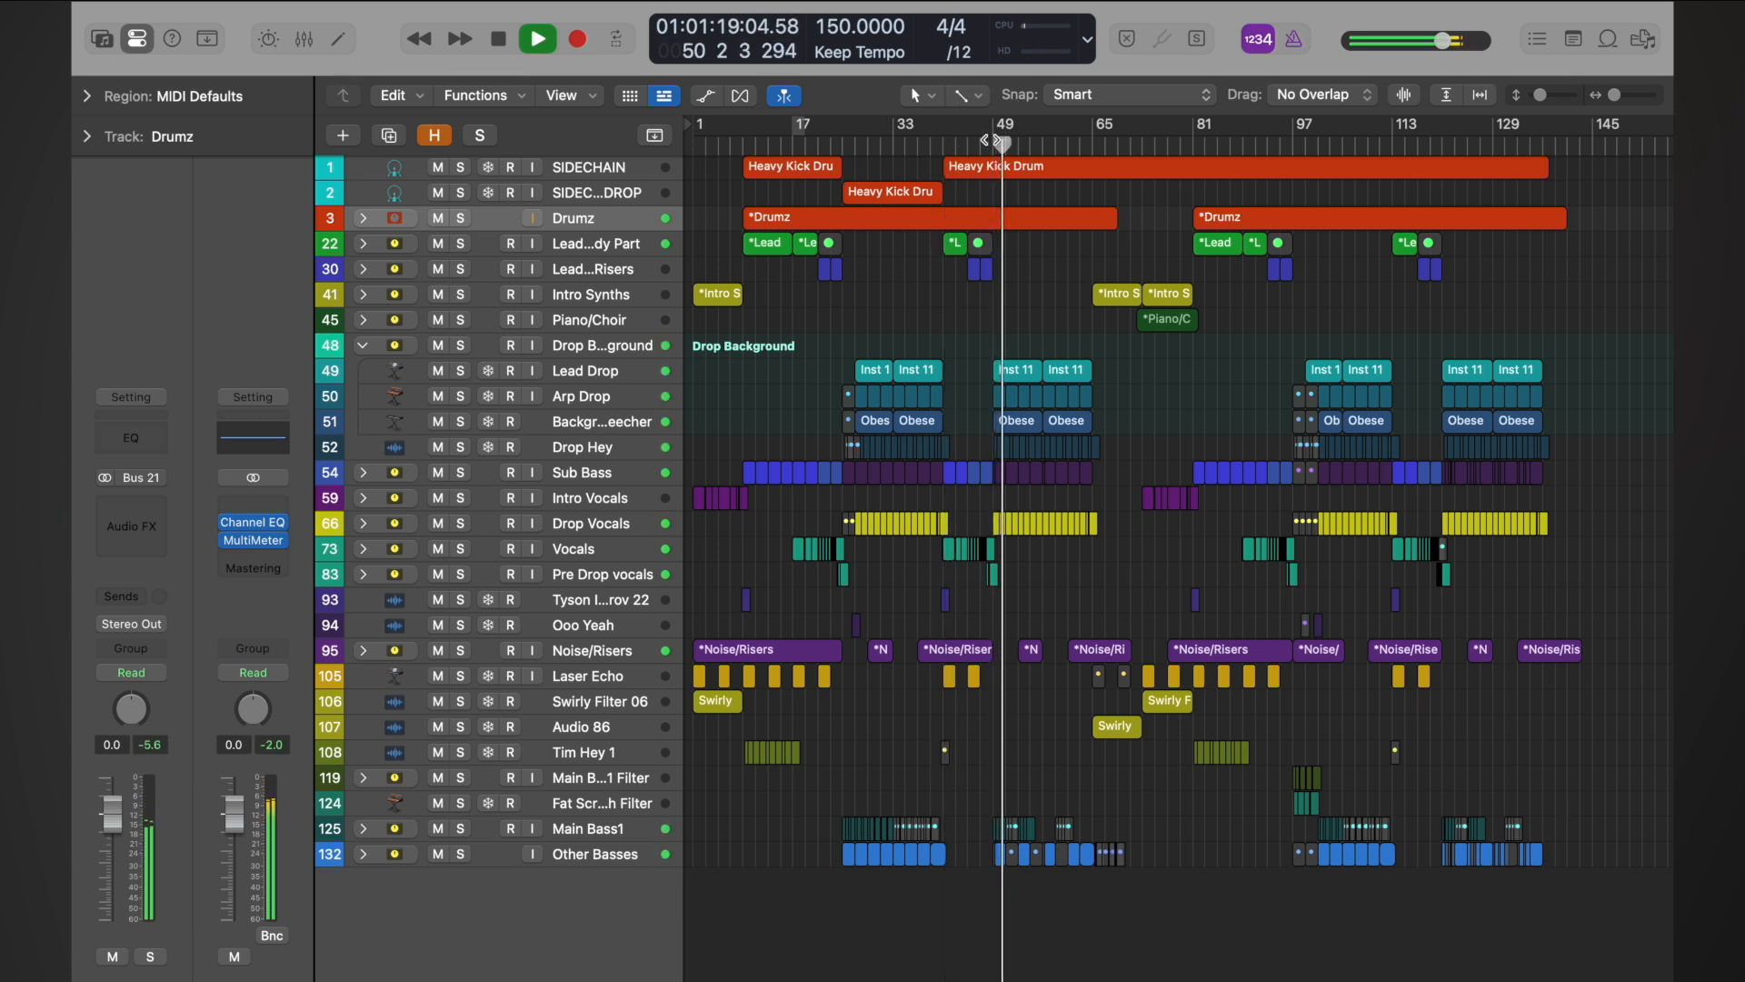
pyautogui.press('space')
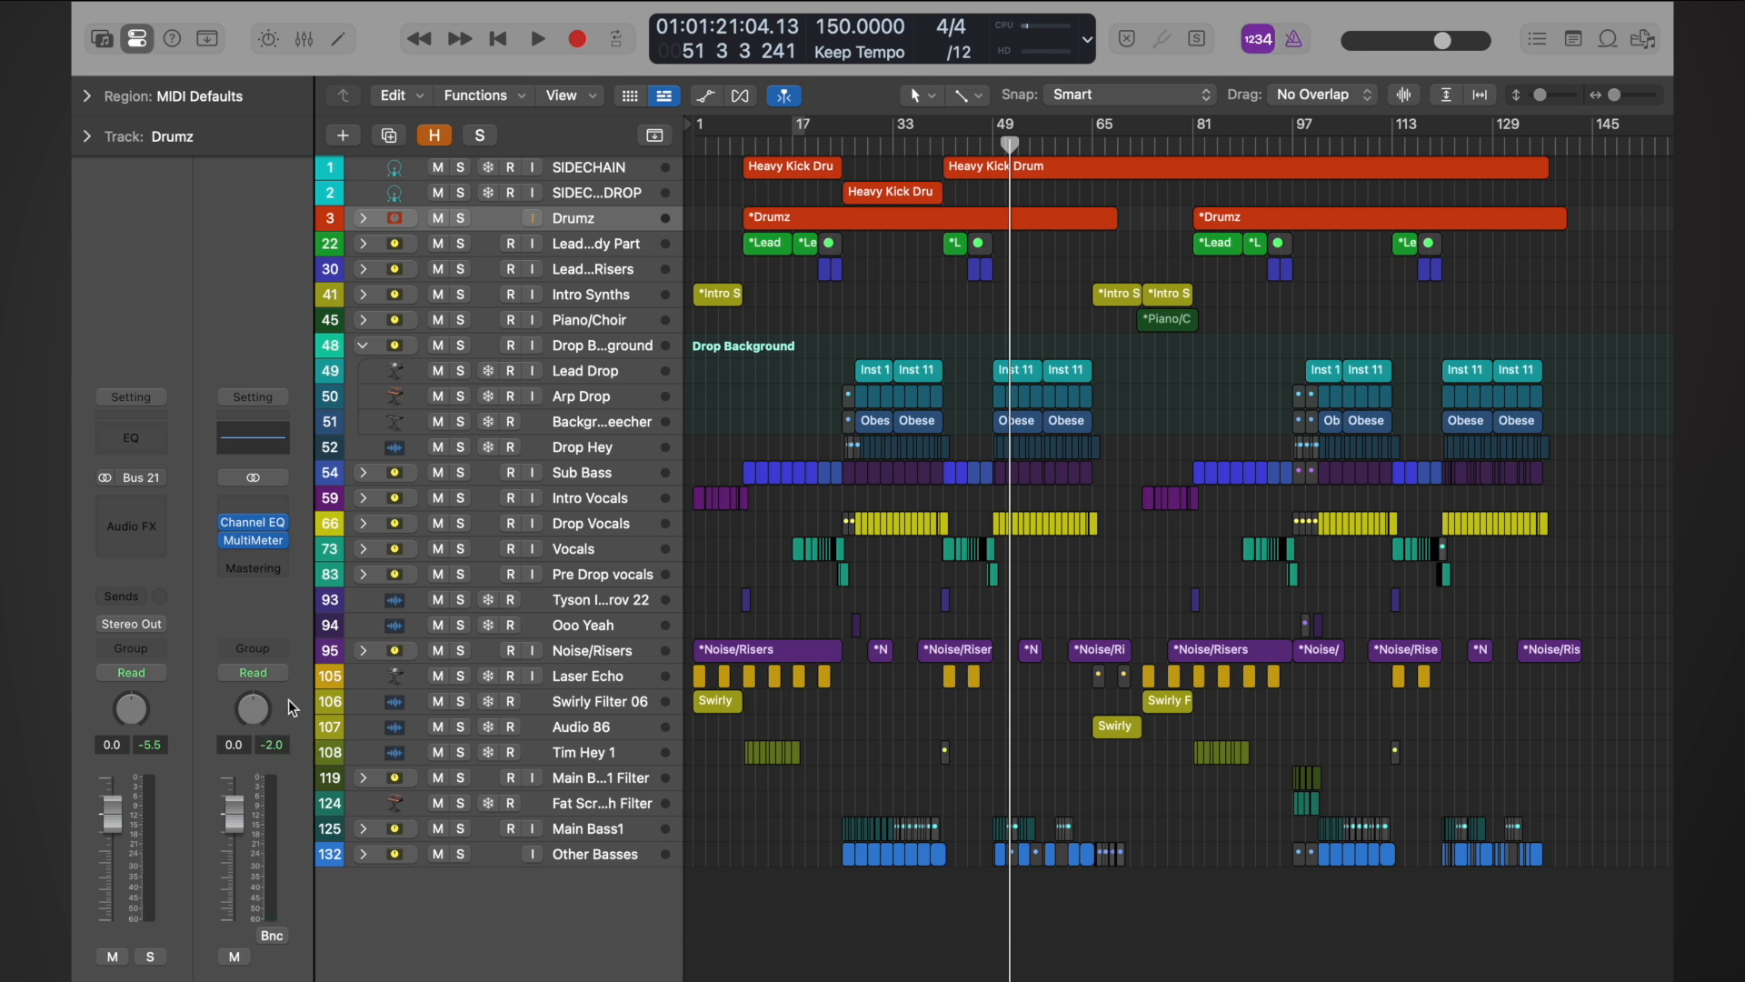
# Step: Insert a stereo Match EQ on the Stereo Out channel, ahead of the Channel EQ
pyautogui.click(273, 506)
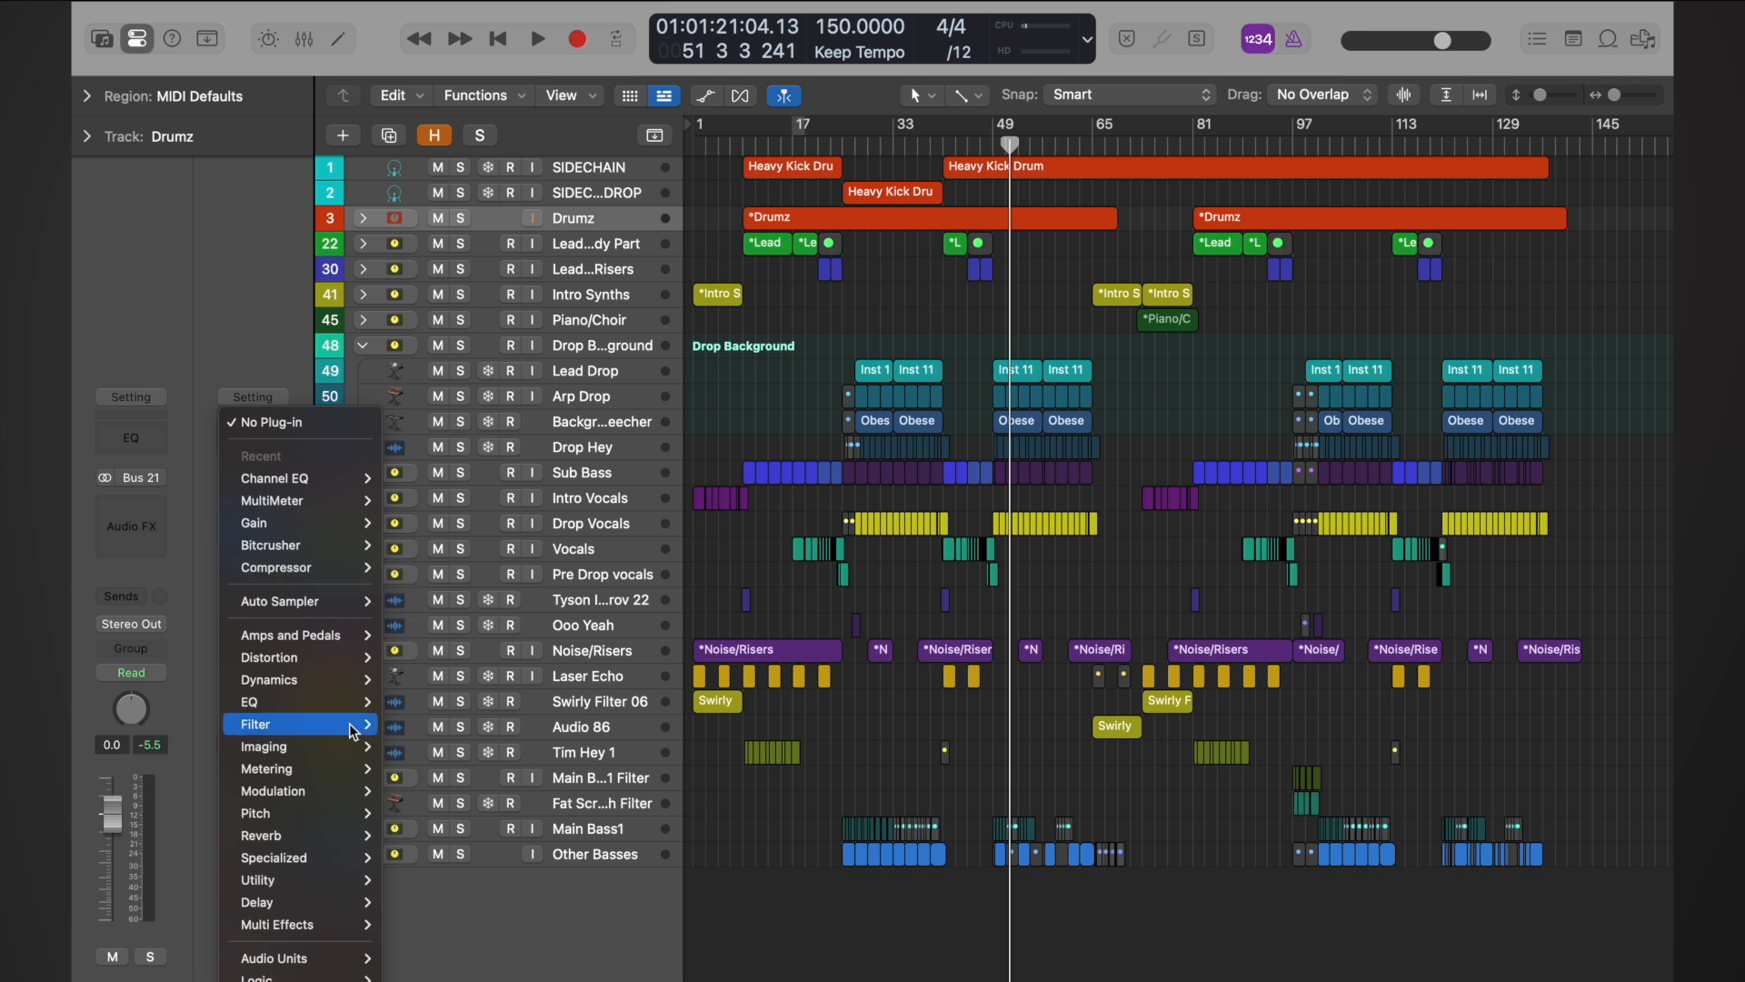
pyautogui.moveTo(339, 711)
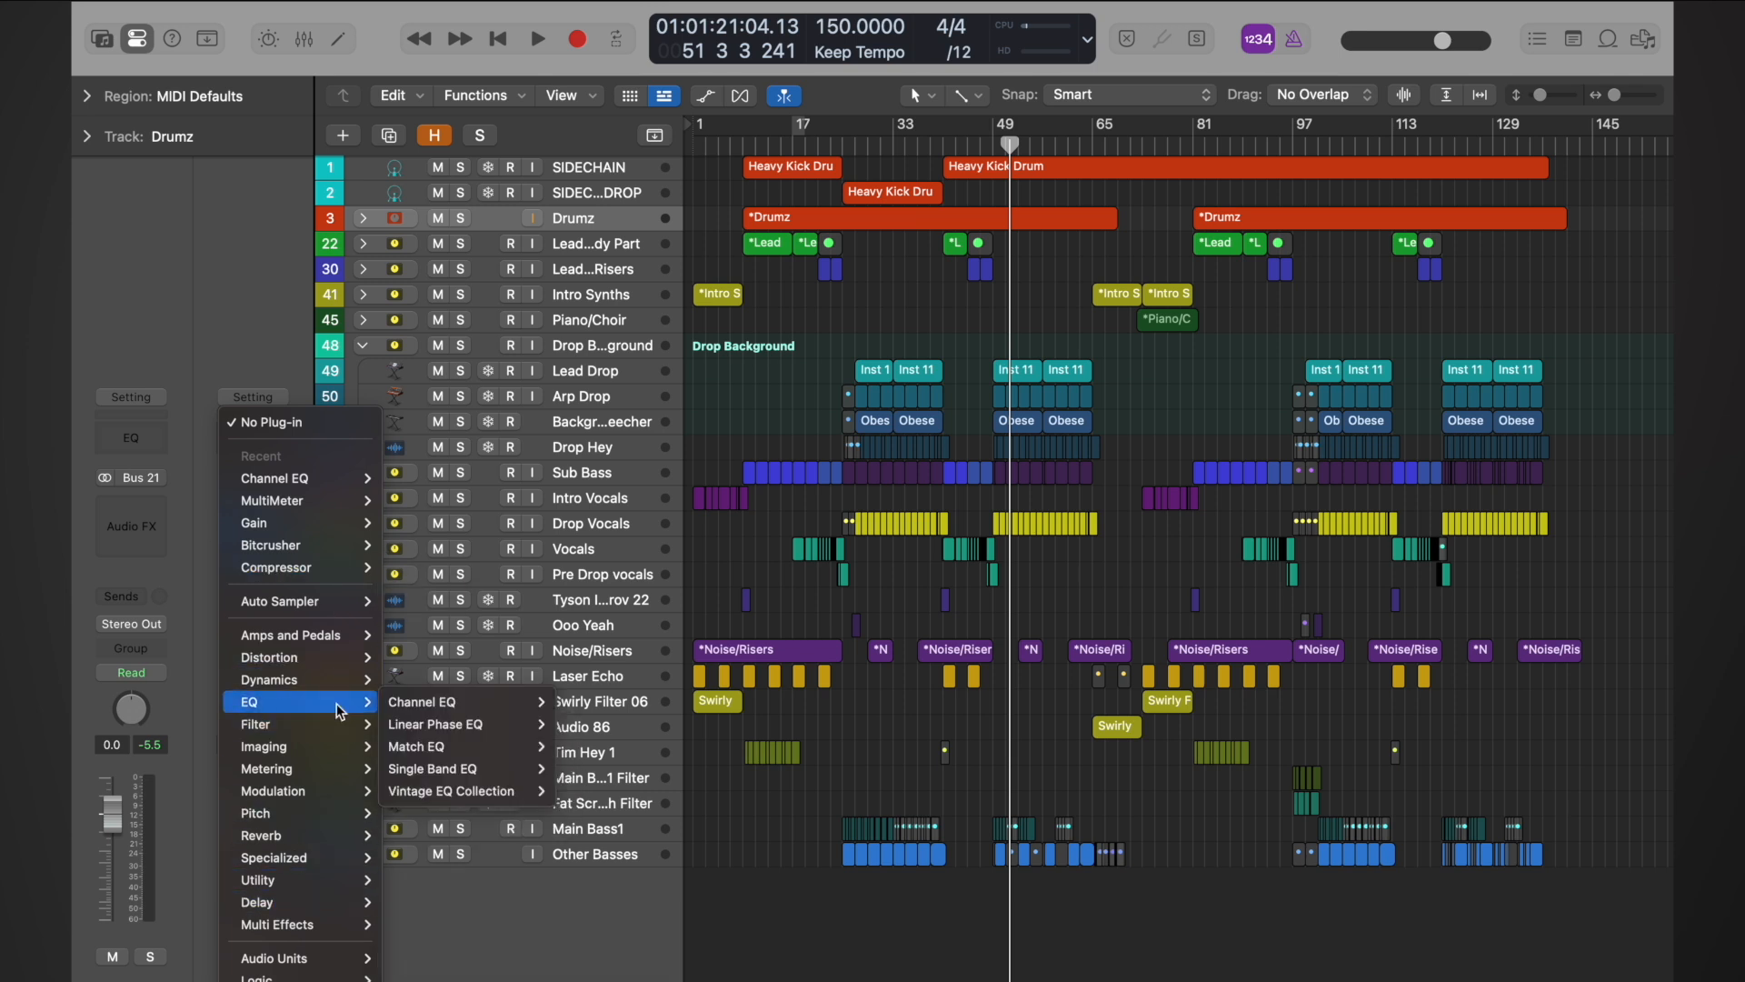
pyautogui.moveTo(479, 753)
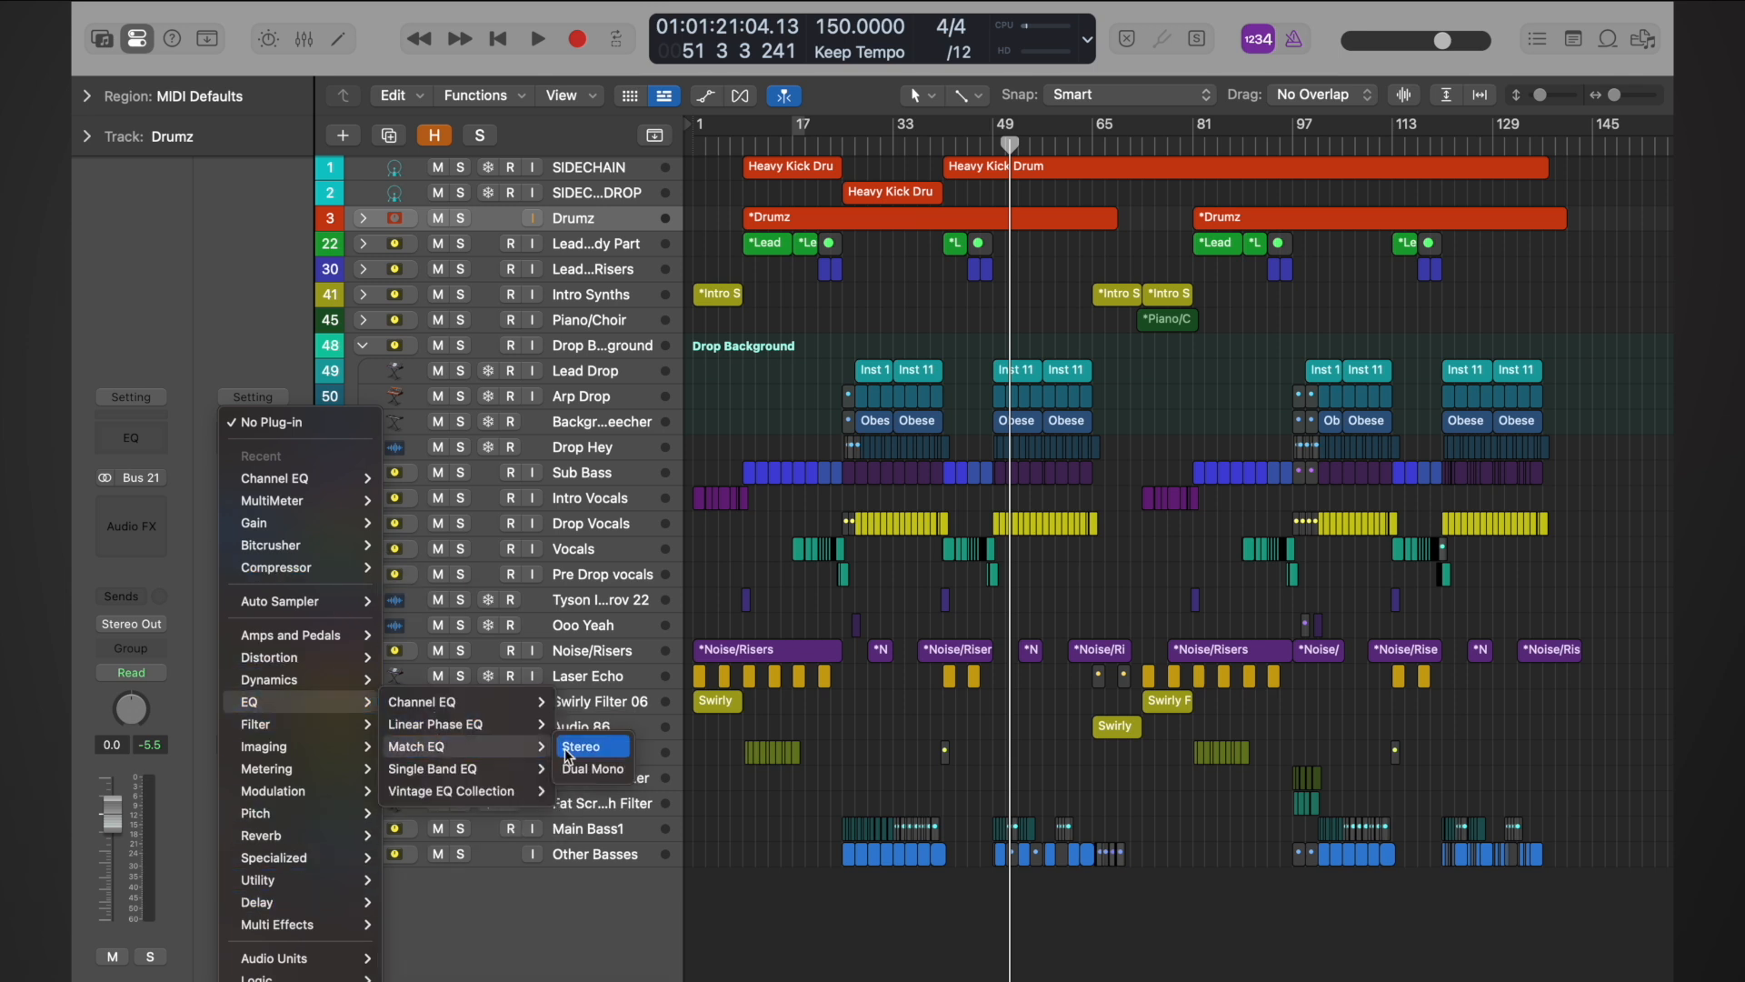
pyautogui.click(593, 751)
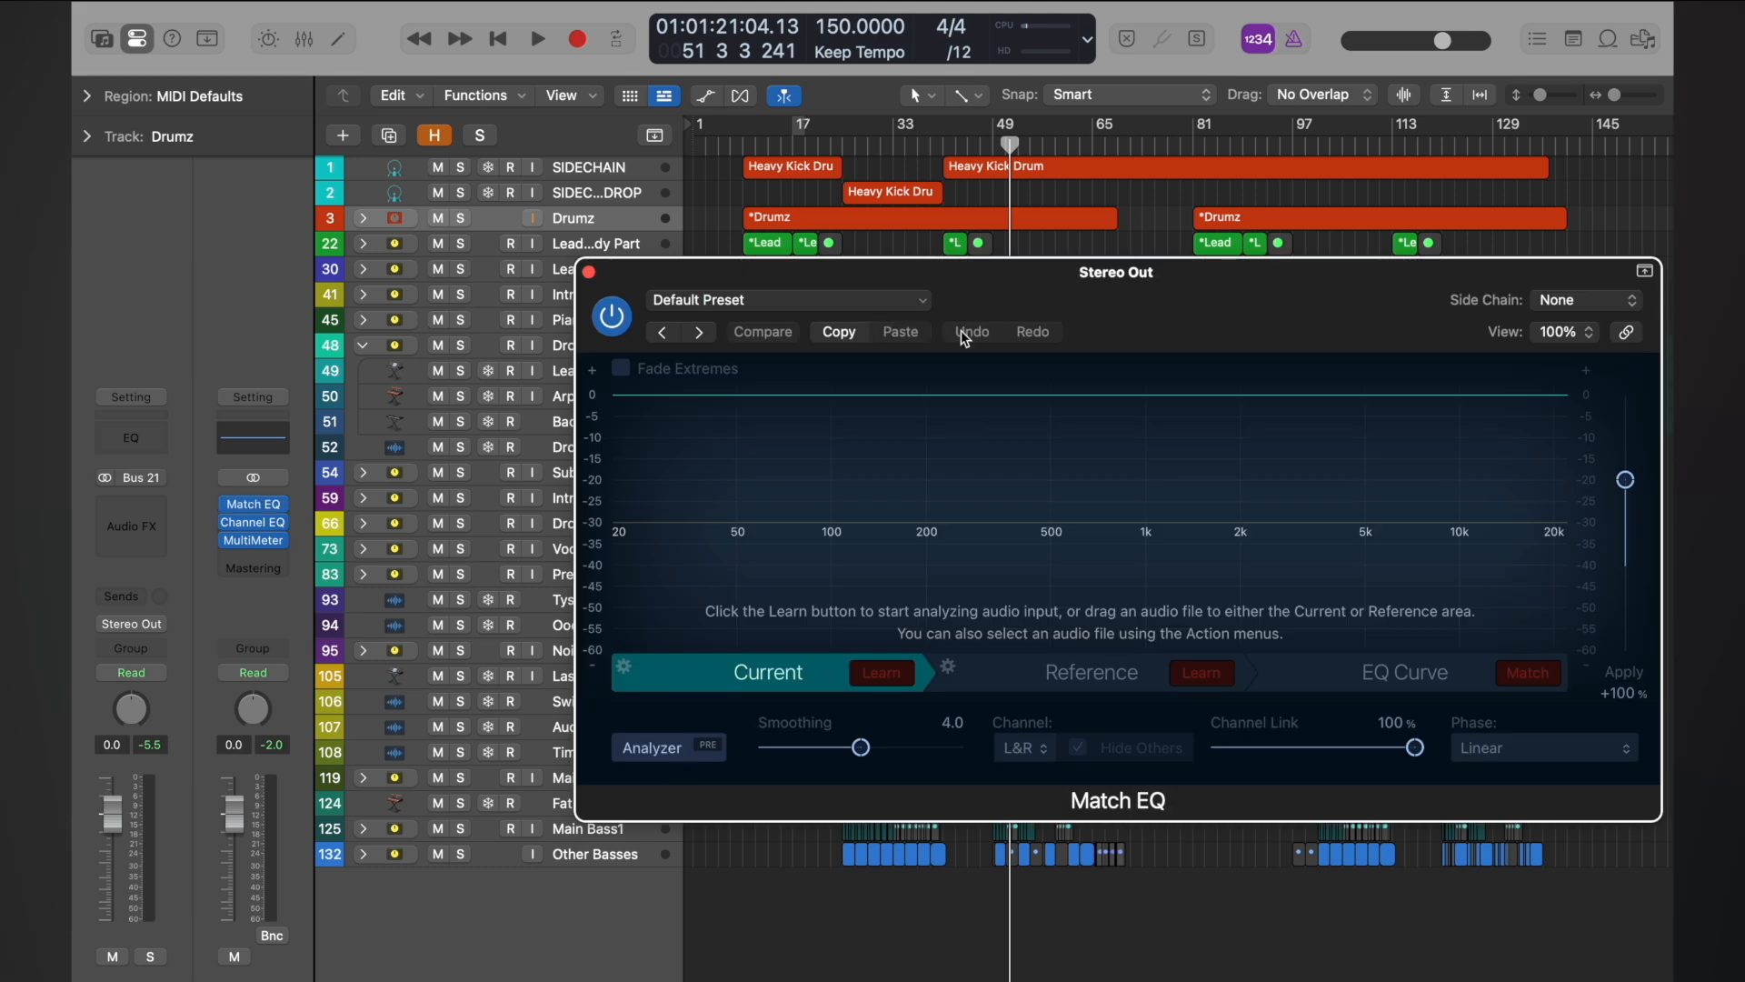
pyautogui.moveTo(1033, 273); pyautogui.dragTo(789, 218)
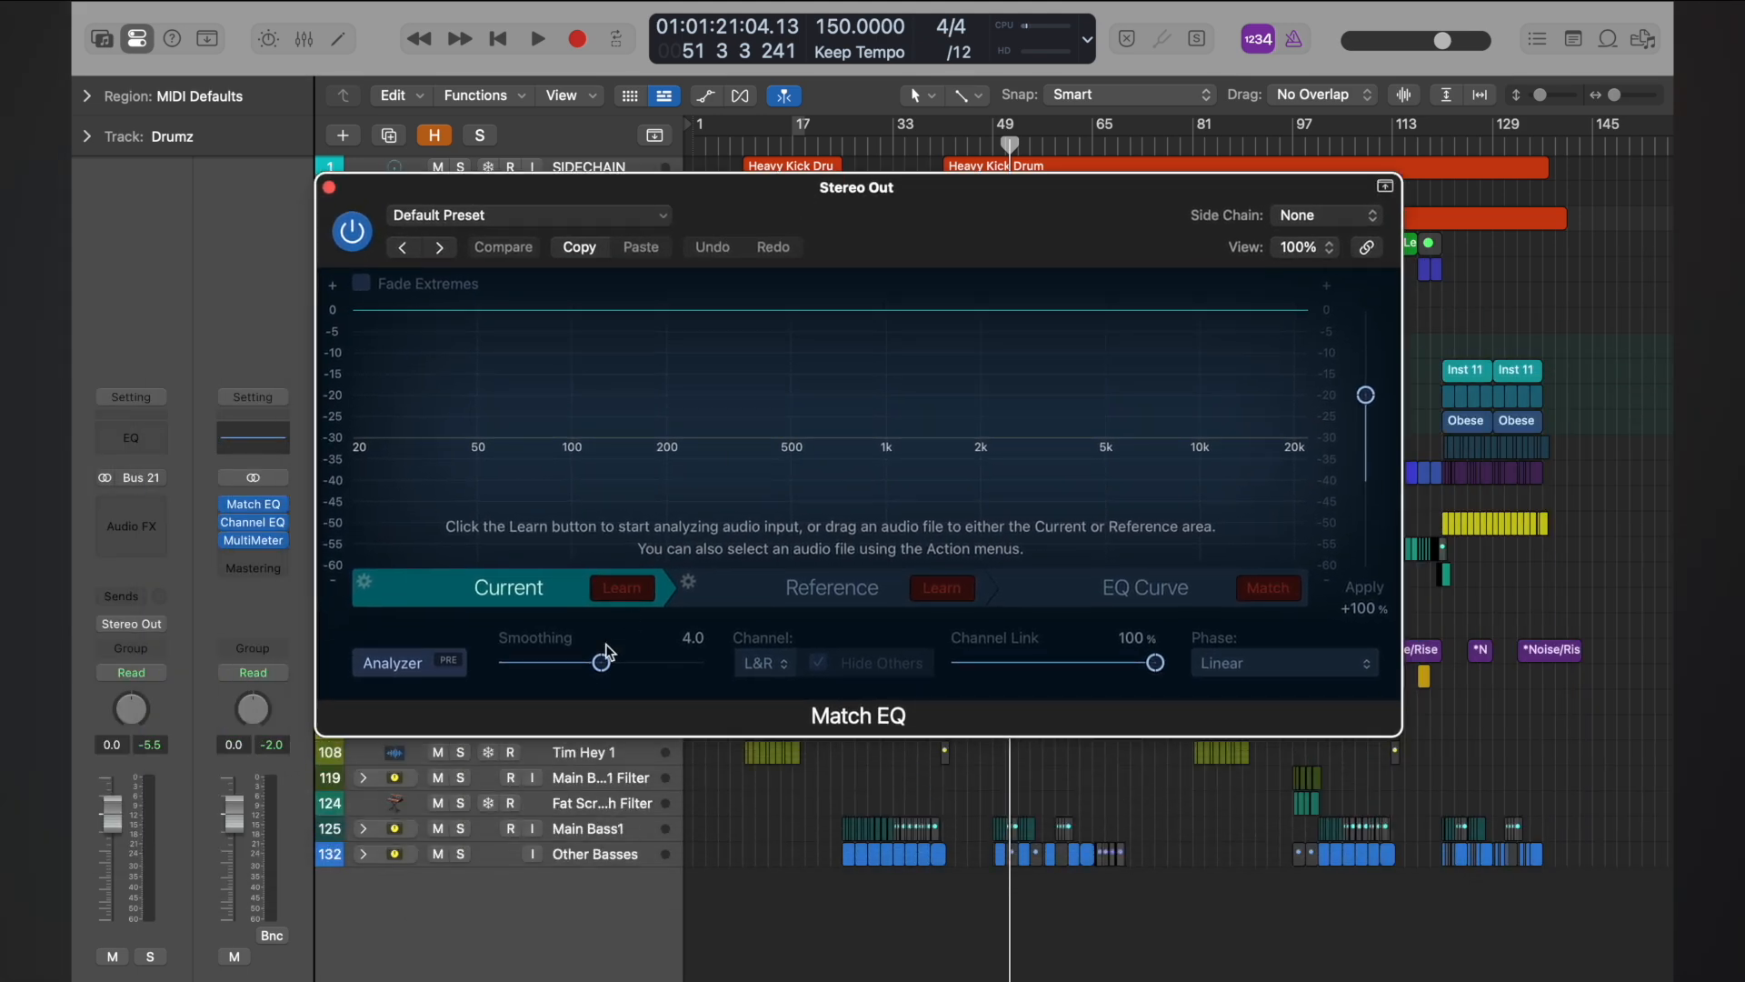
# Step: Look through the Reference, EQ Curve and Current sections of the Match EQ, and close its window
pyautogui.click(811, 587)
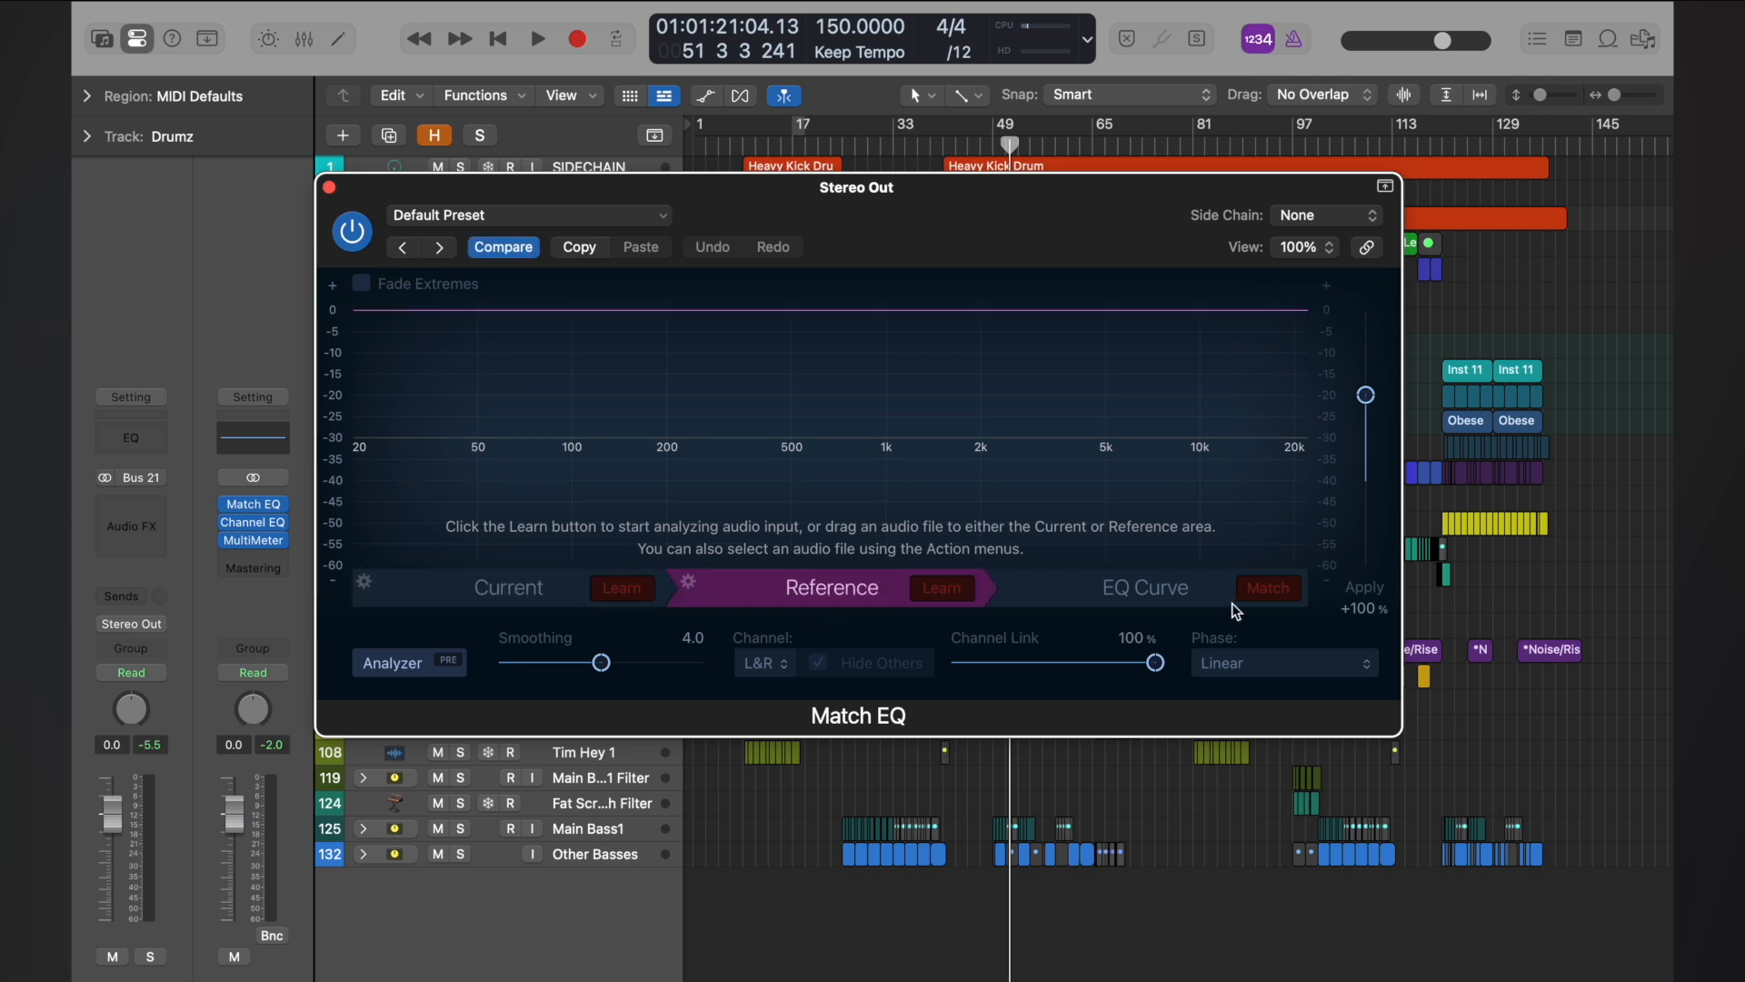
pyautogui.click(1158, 597)
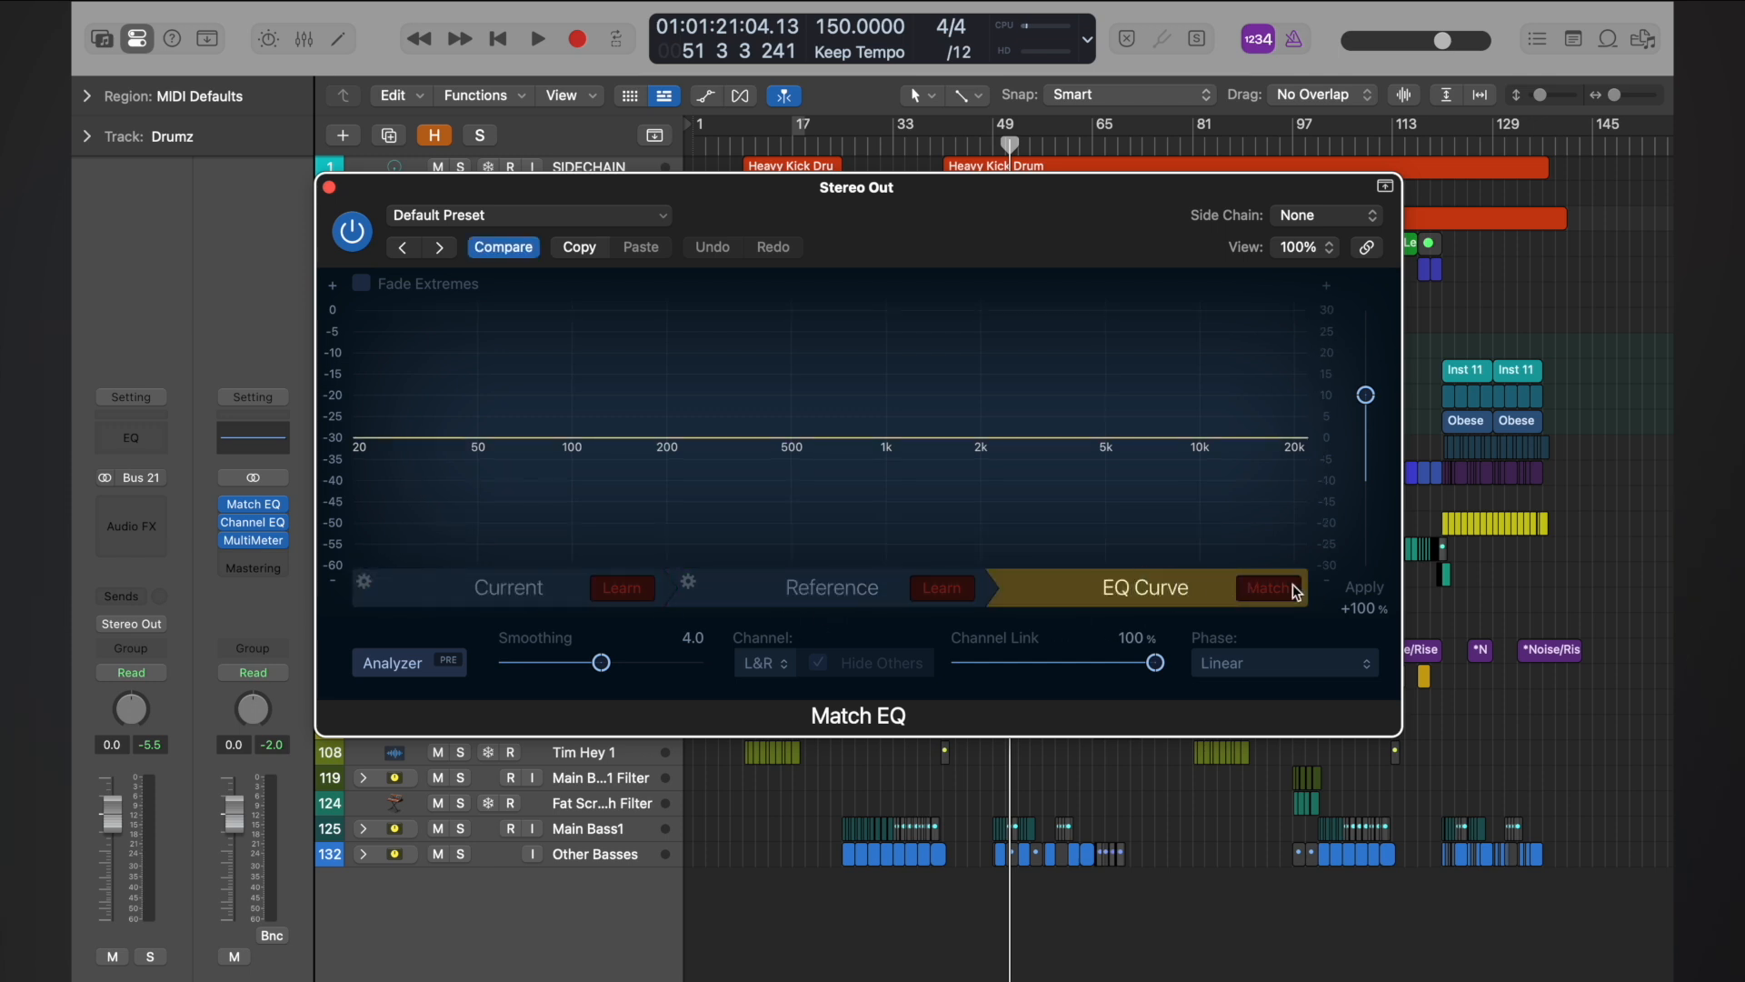
pyautogui.click(551, 597)
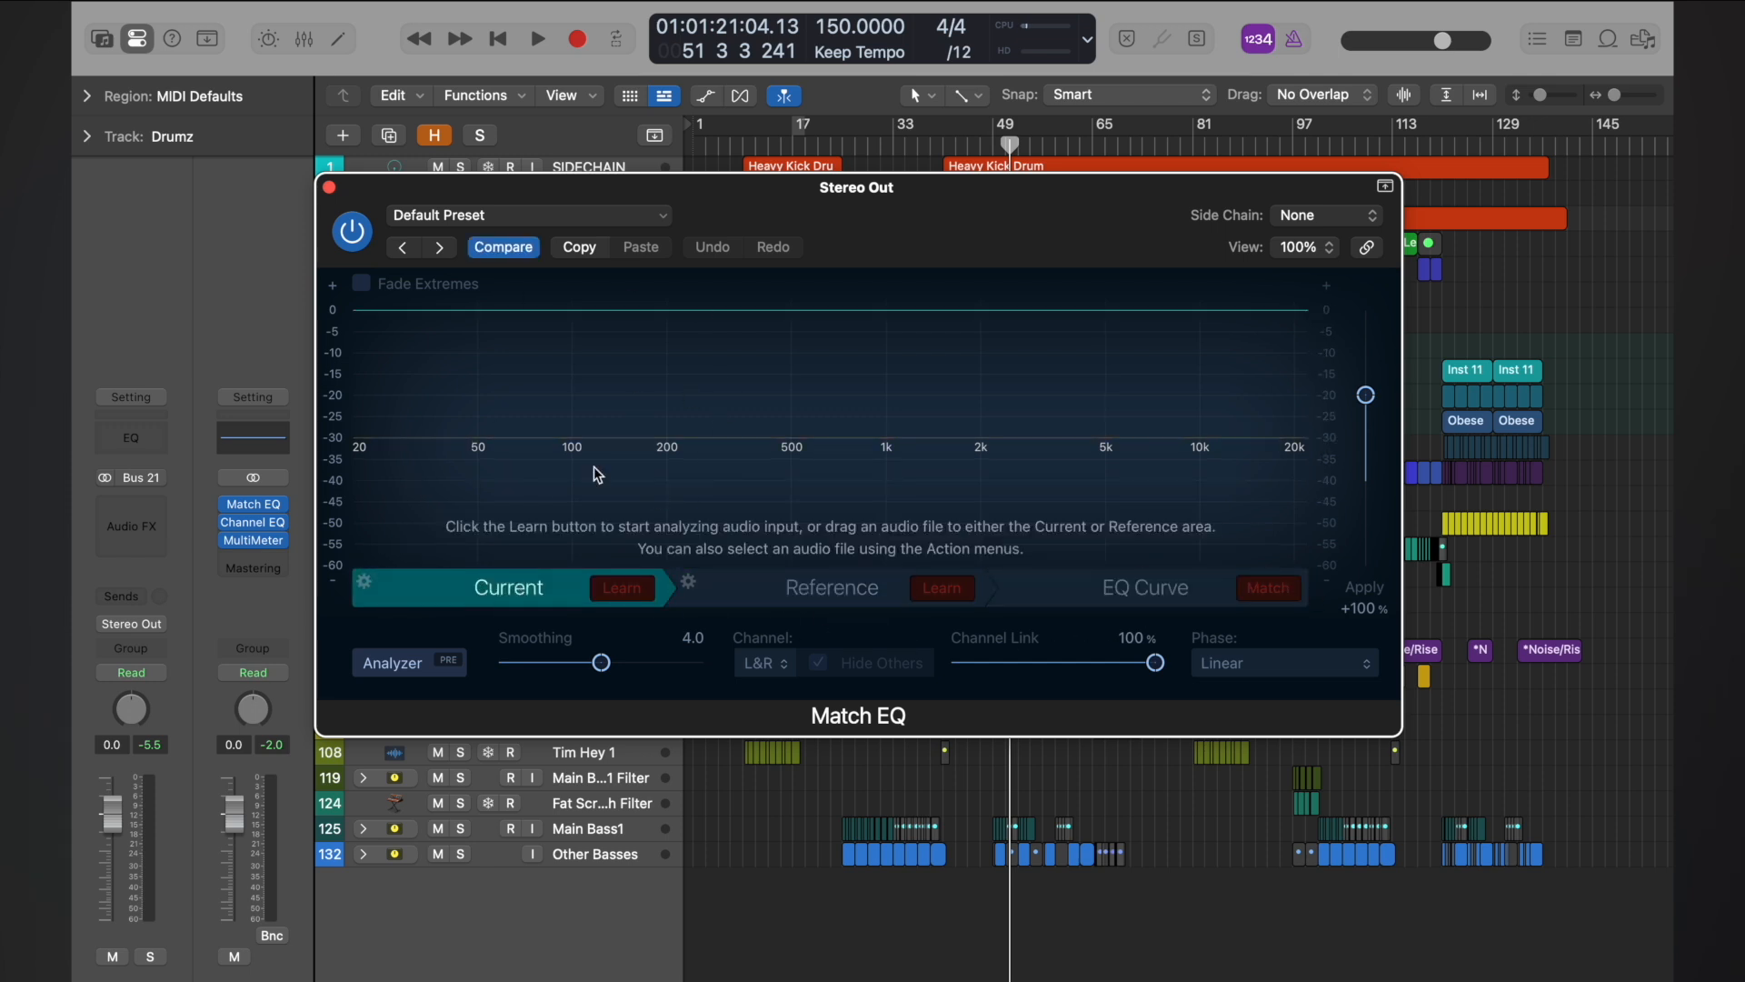
pyautogui.click(816, 589)
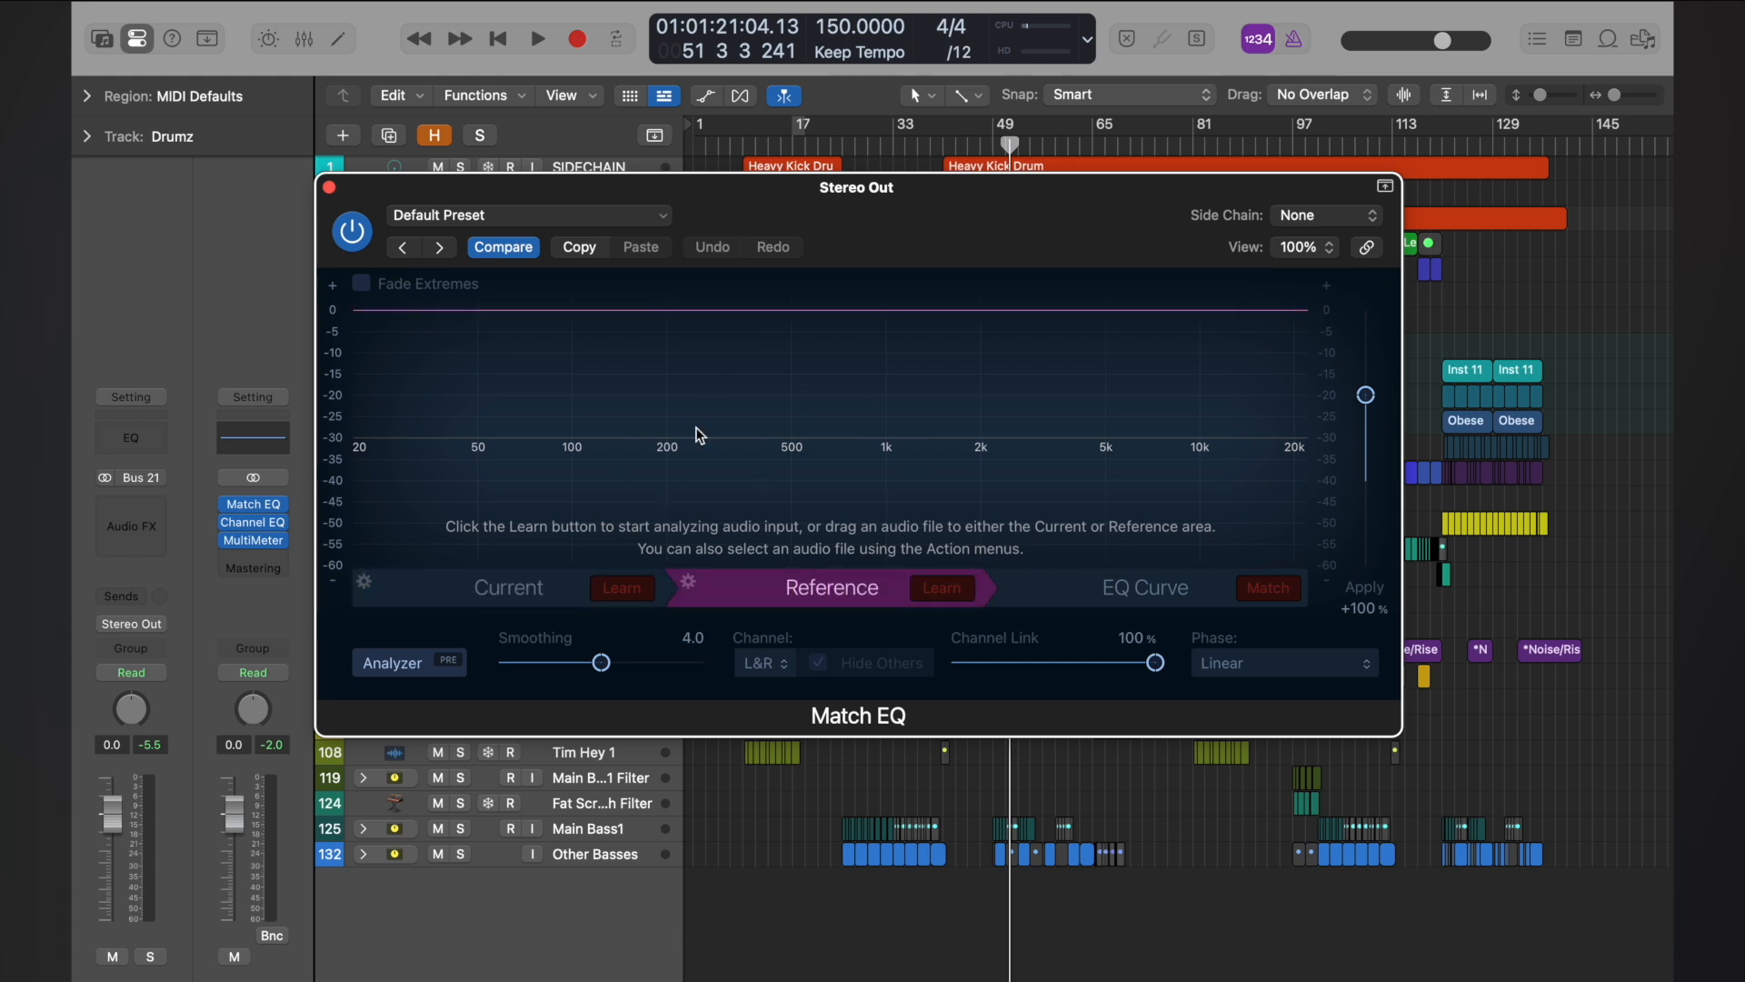
pyautogui.click(1167, 603)
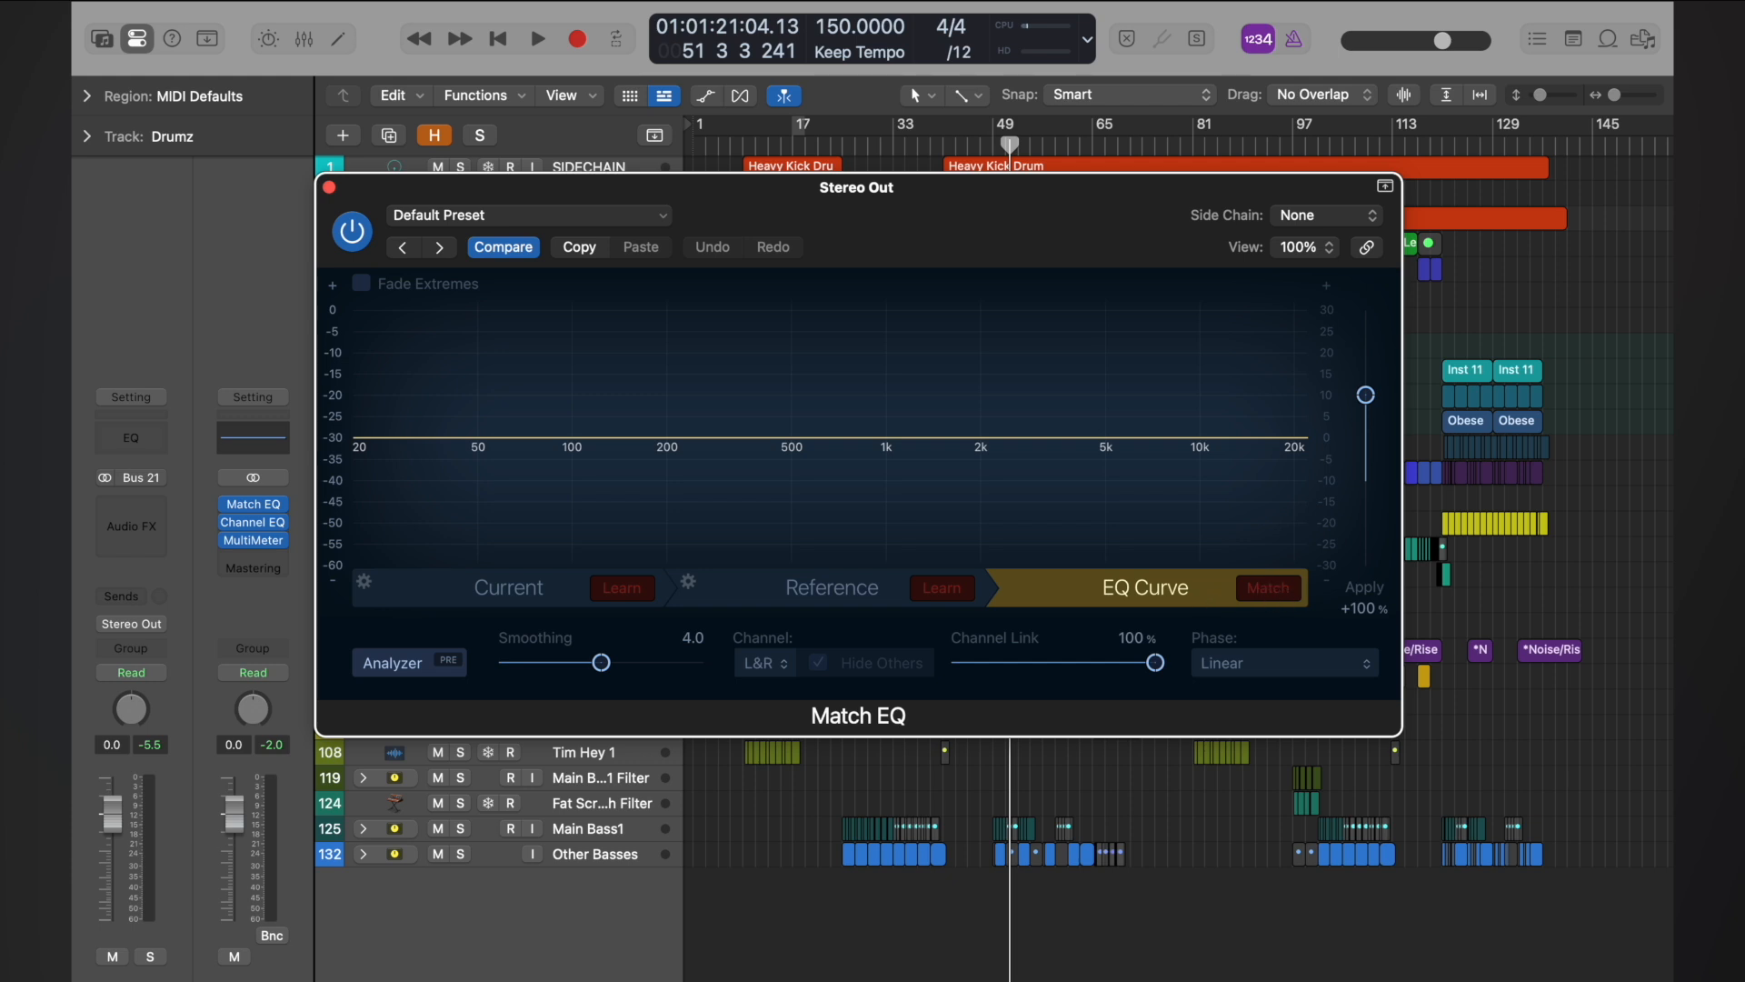
pyautogui.click(527, 600)
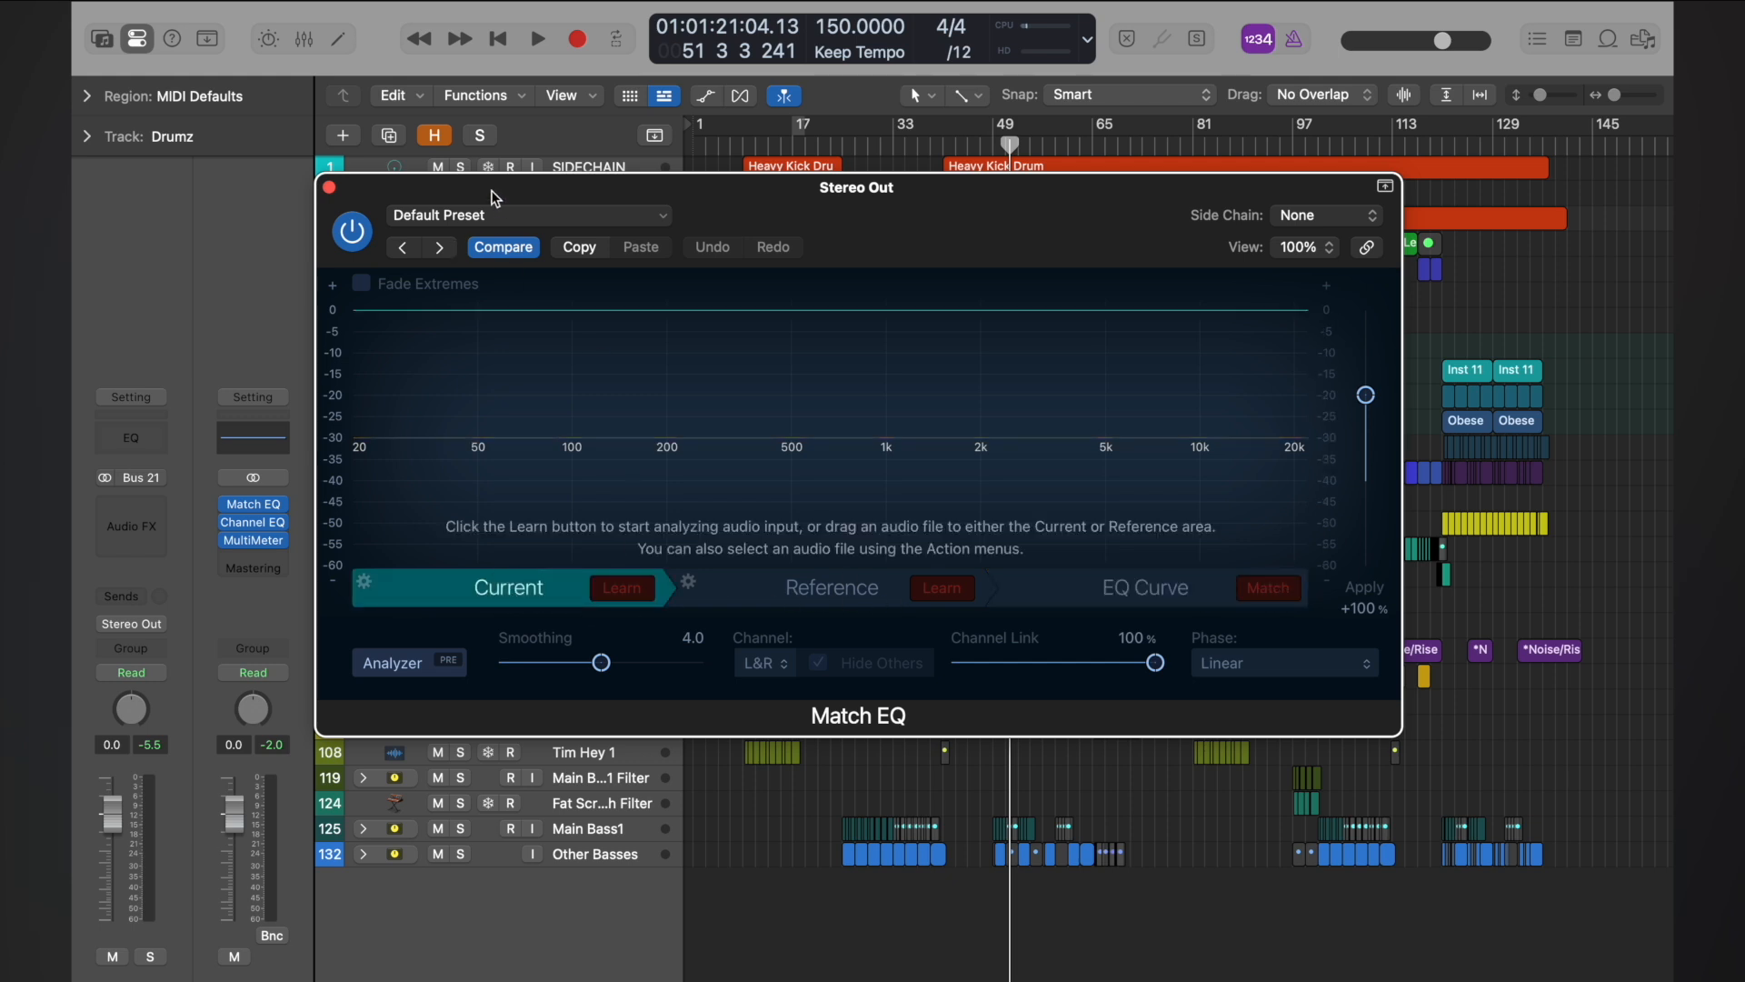
pyautogui.click(329, 188)
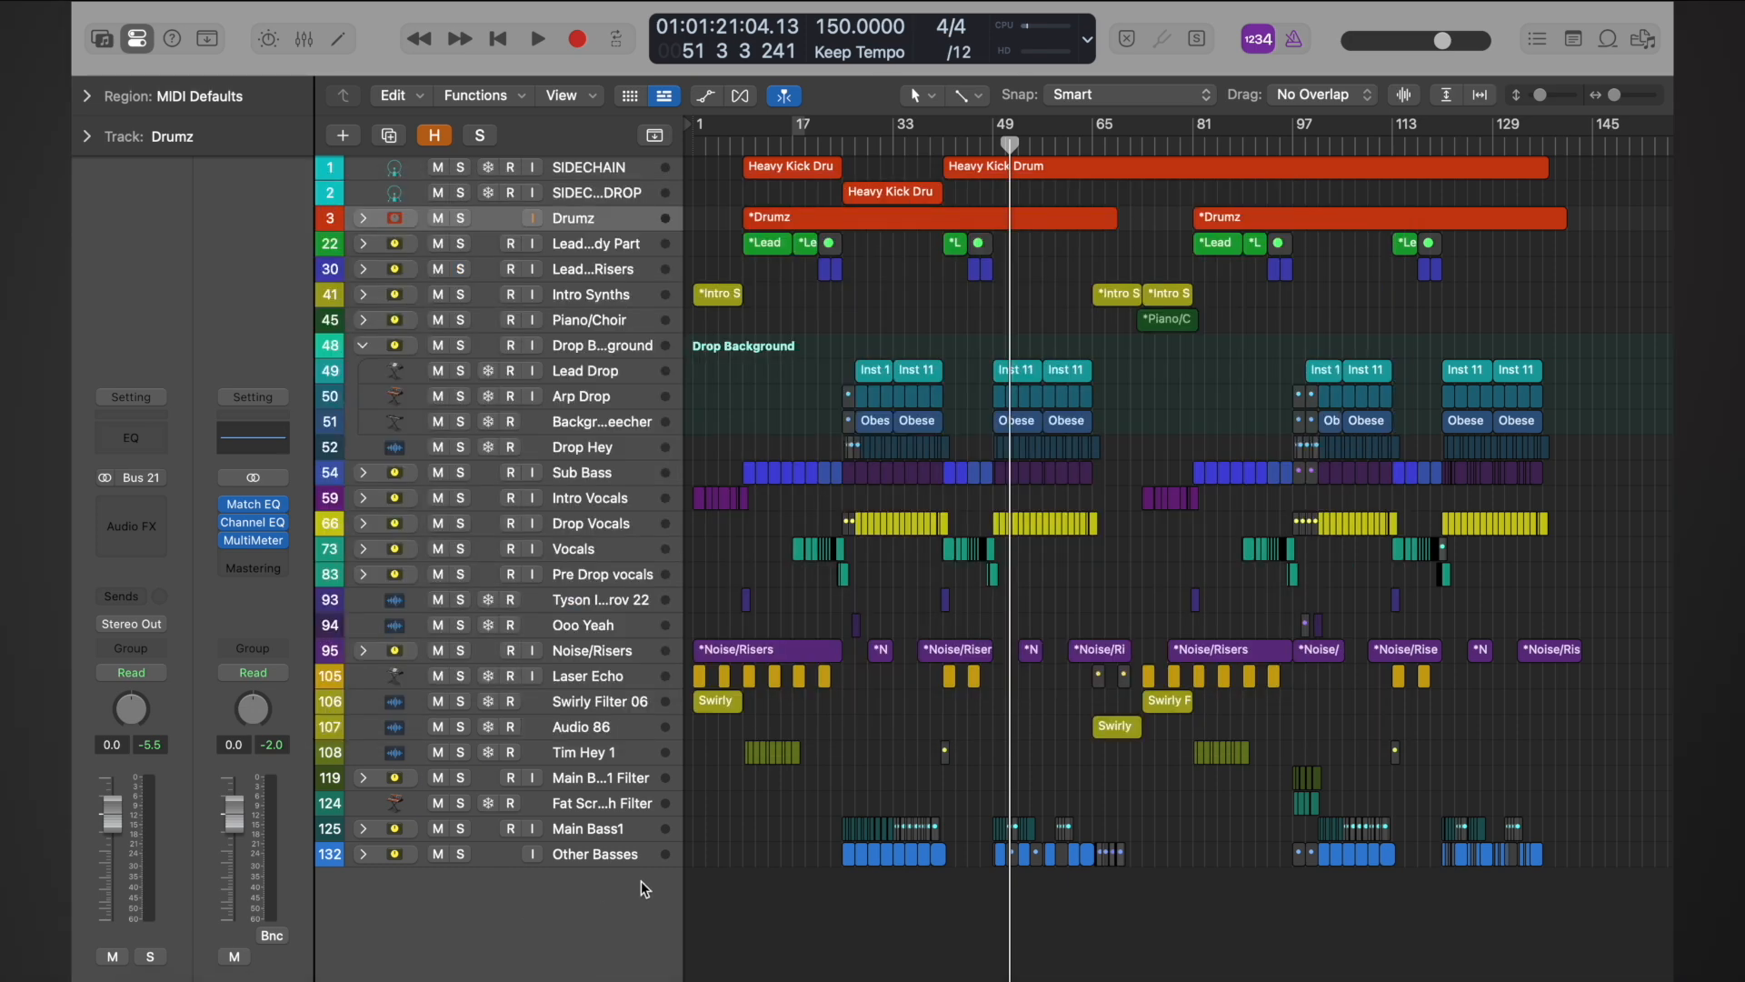
# Step: Create one new software instrument track below the Other Basses track
pyautogui.click(600, 855)
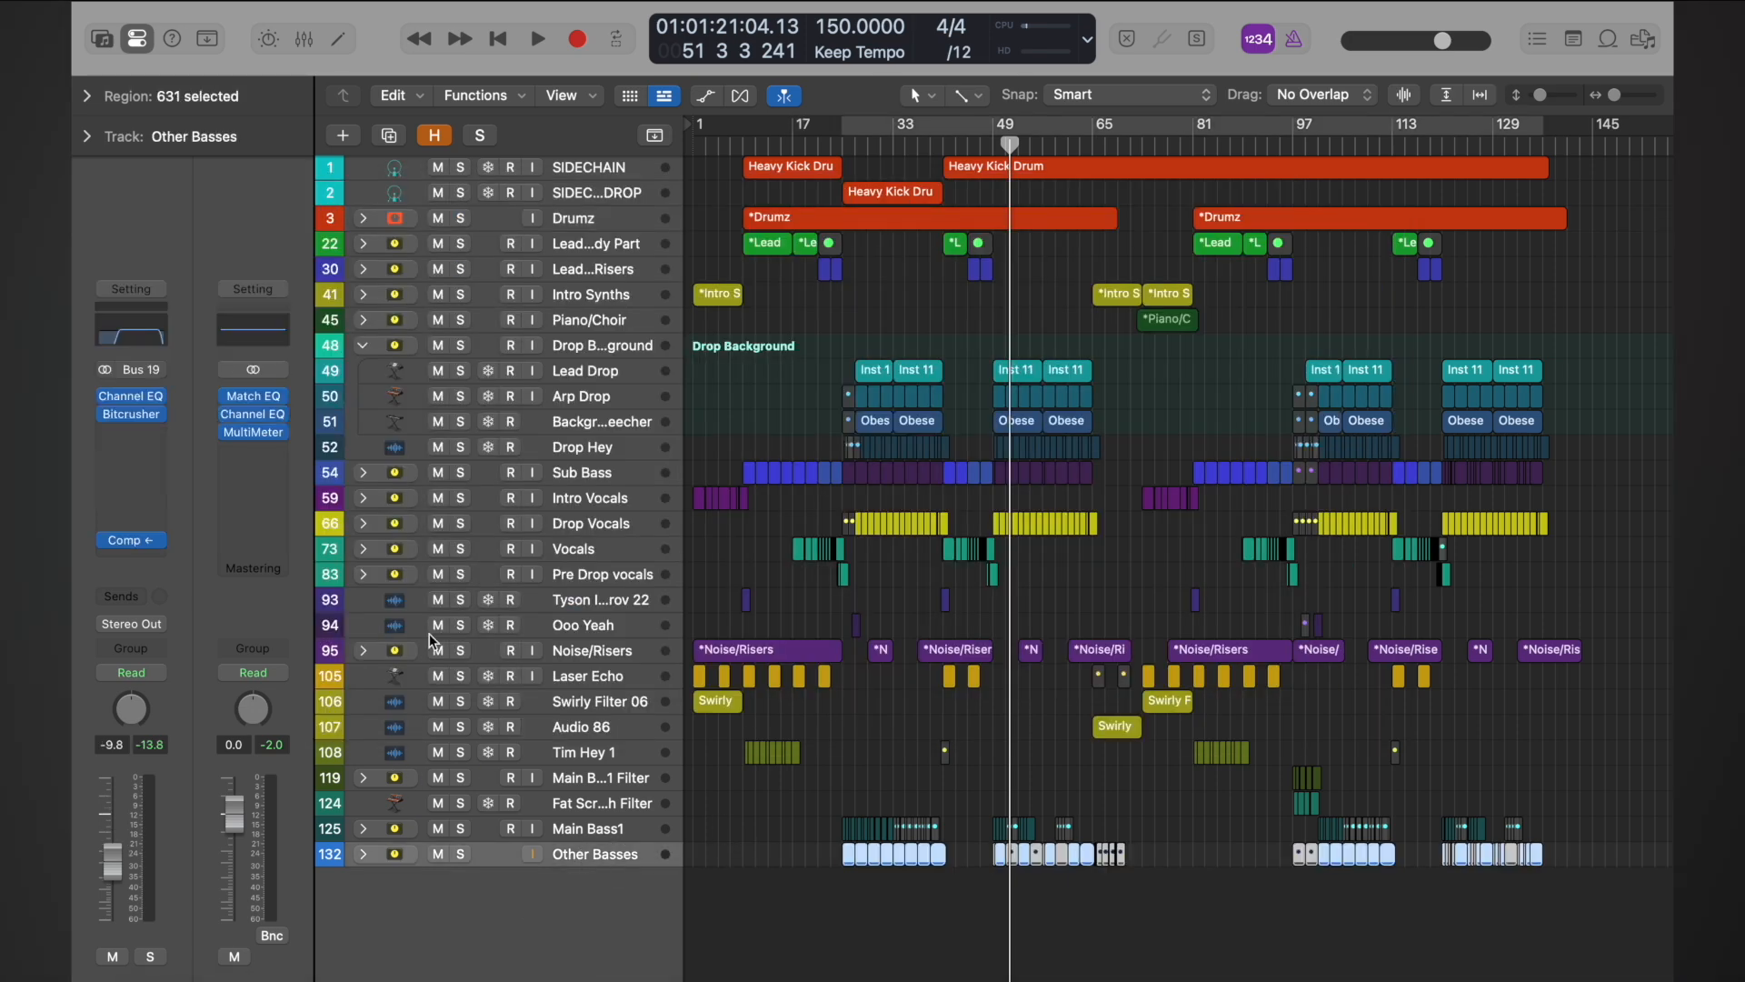
pyautogui.click(340, 138)
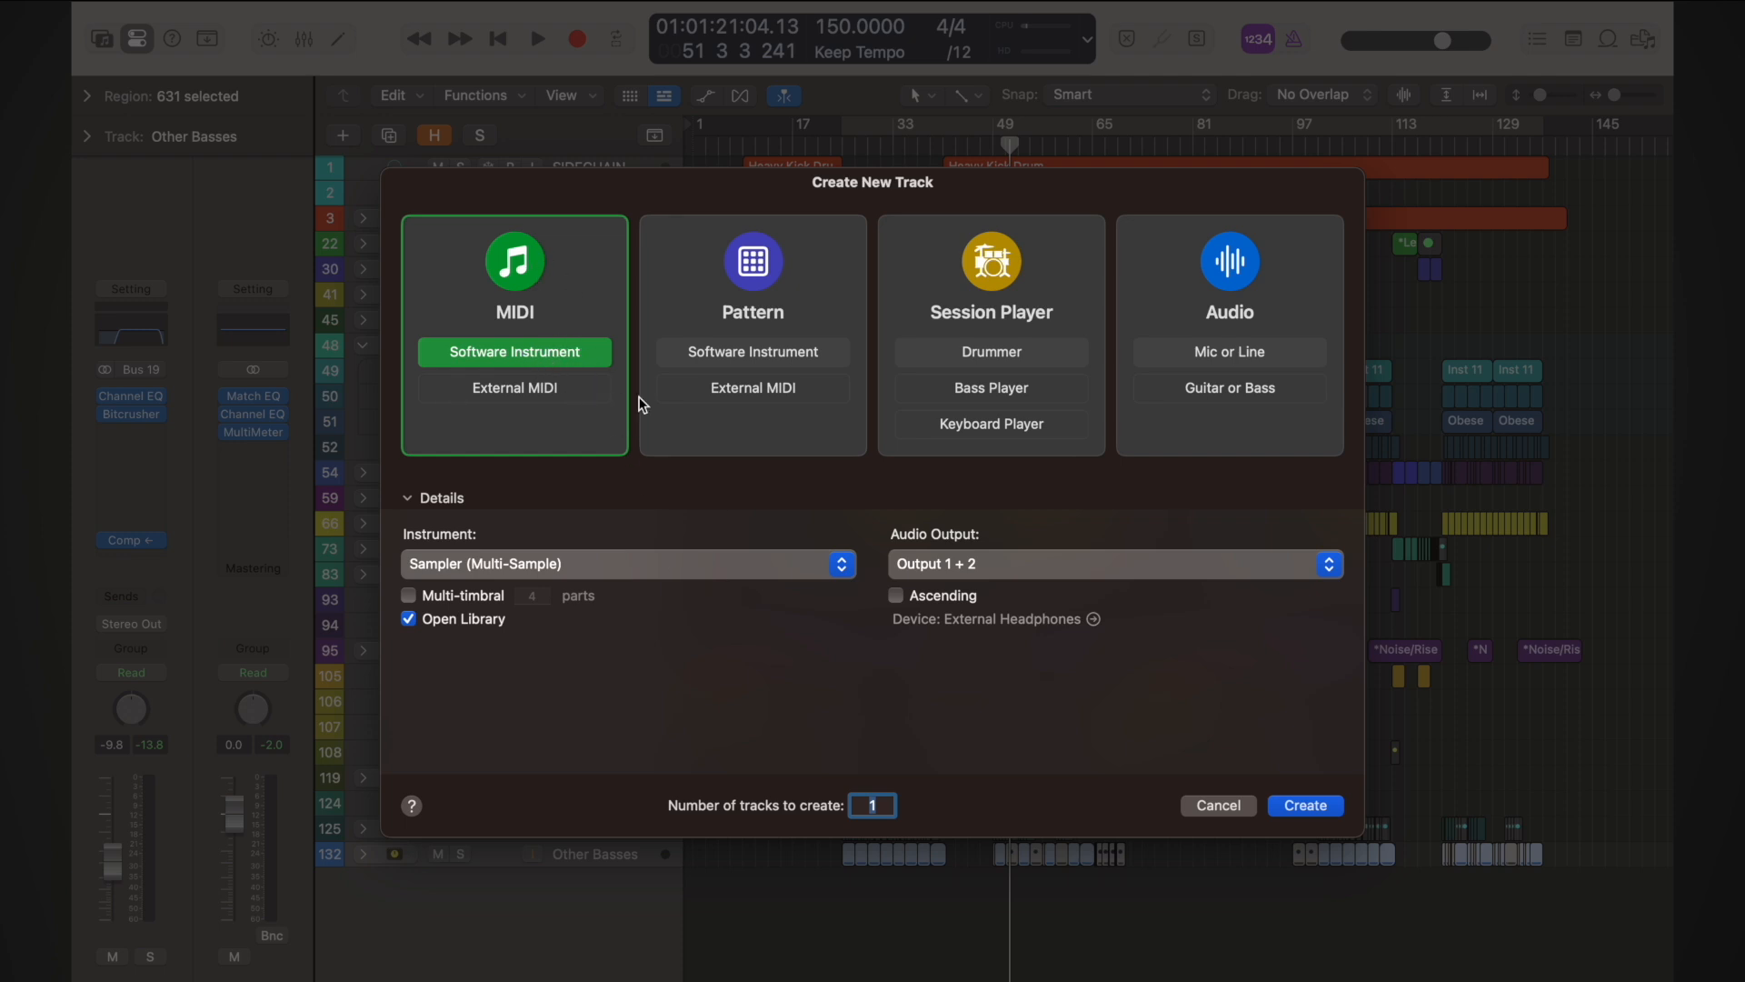
pyautogui.click(1296, 805)
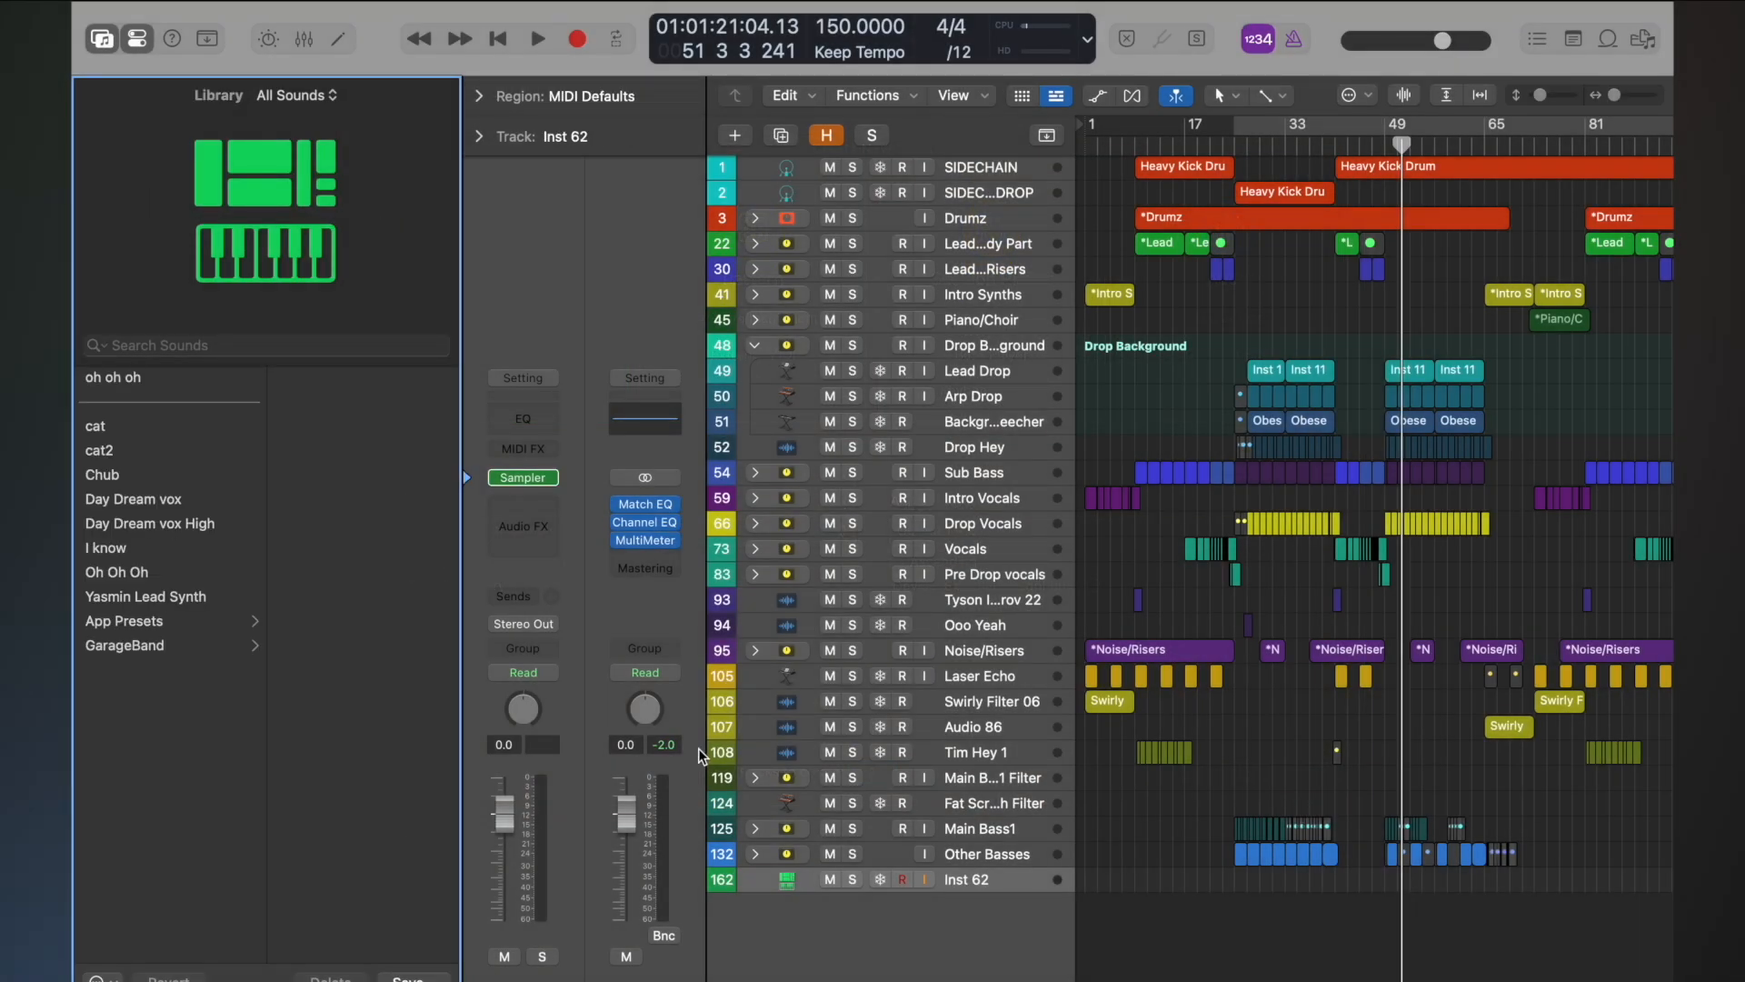
# Step: Replace the new track's Sampler instrument with a stereo Test Oscillator
pyautogui.click(540, 475)
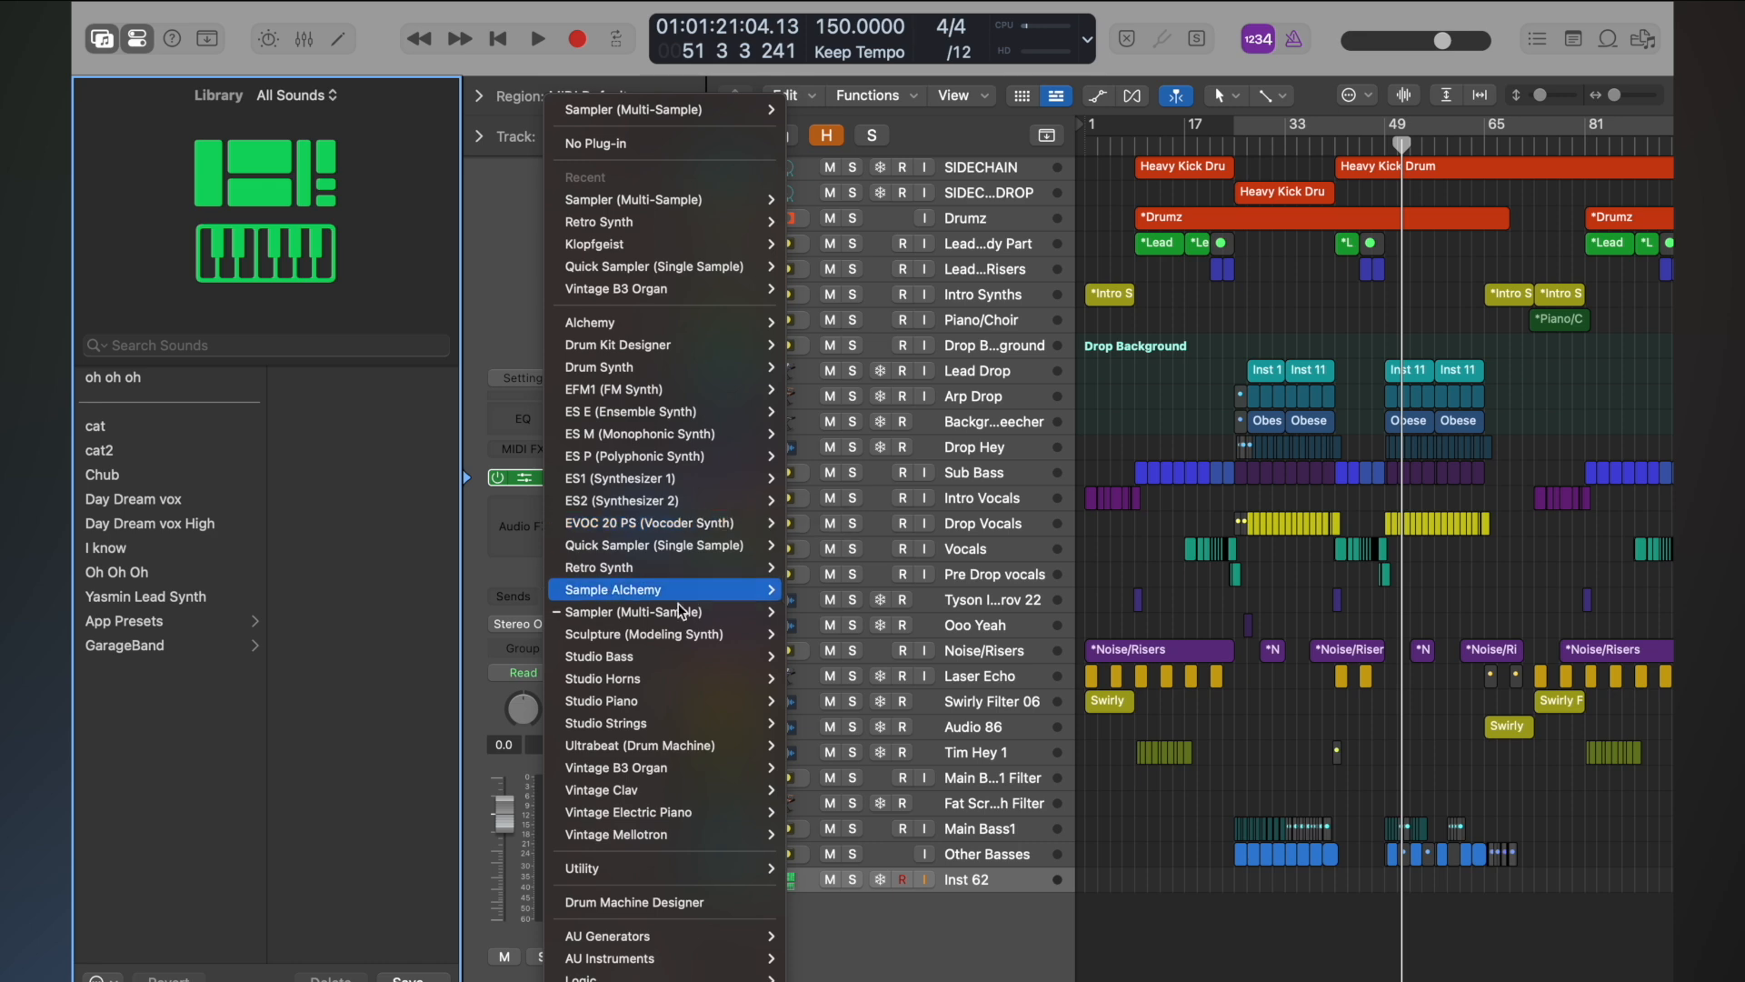
pyautogui.moveTo(683, 618)
pyautogui.moveTo(682, 579)
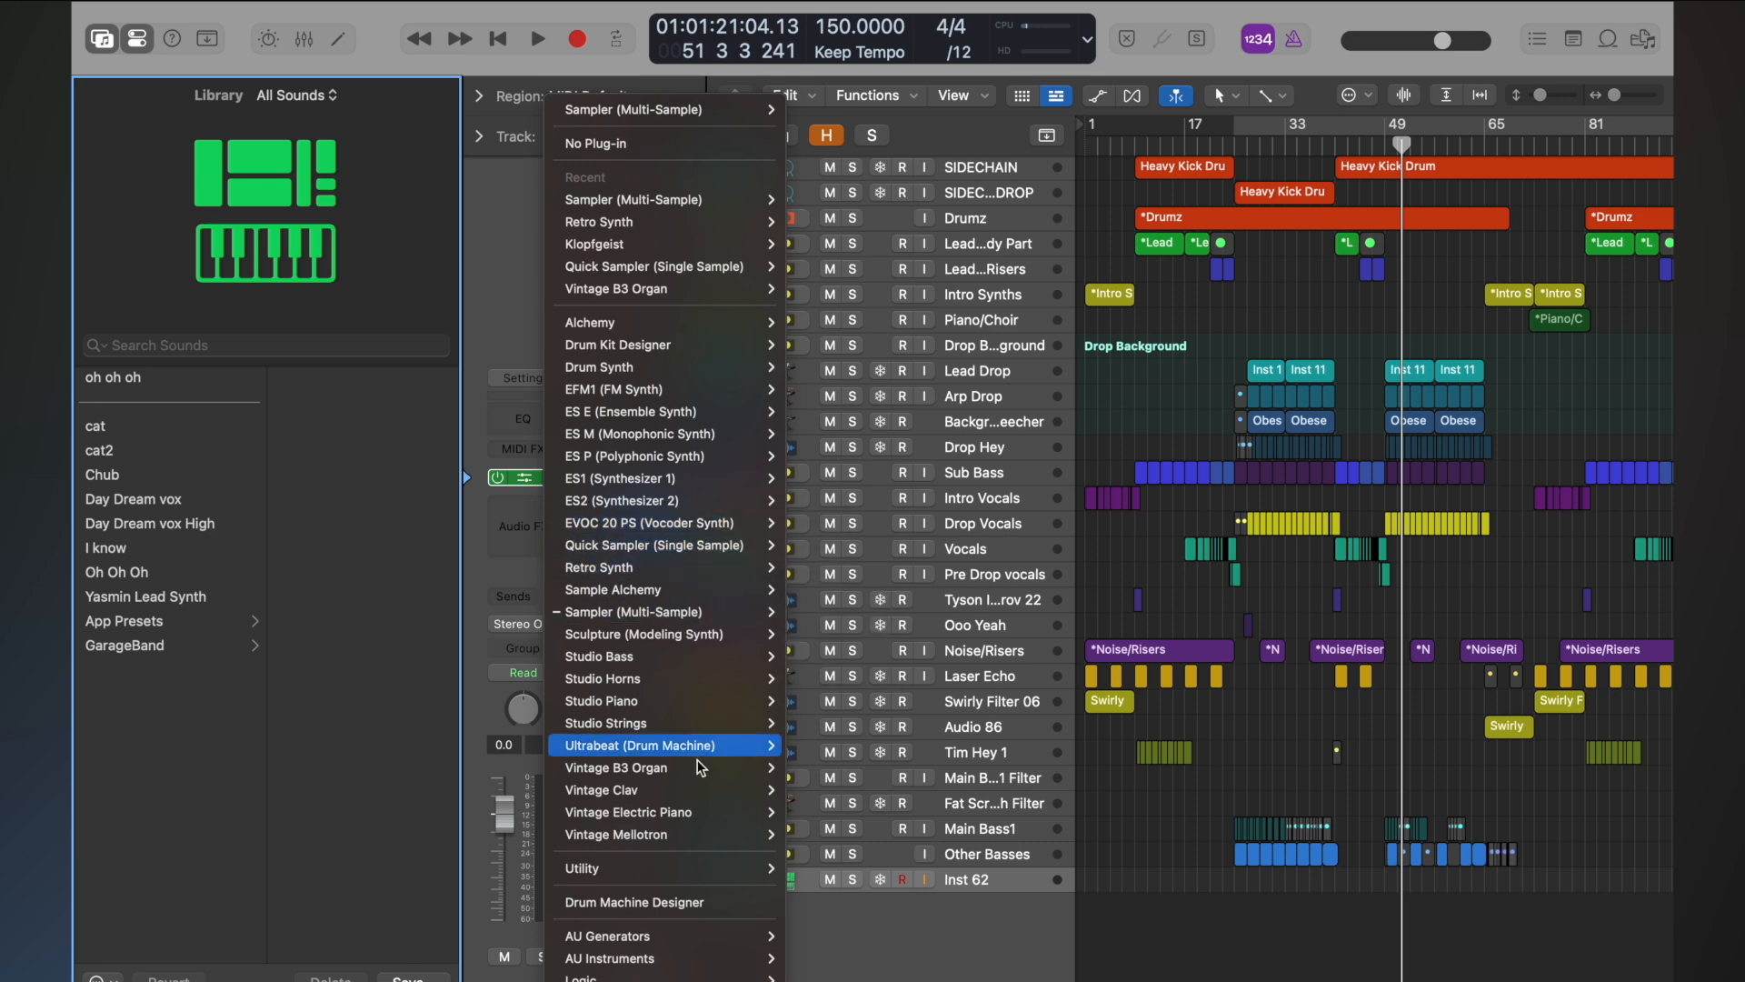
pyautogui.moveTo(702, 863)
pyautogui.moveTo(914, 918)
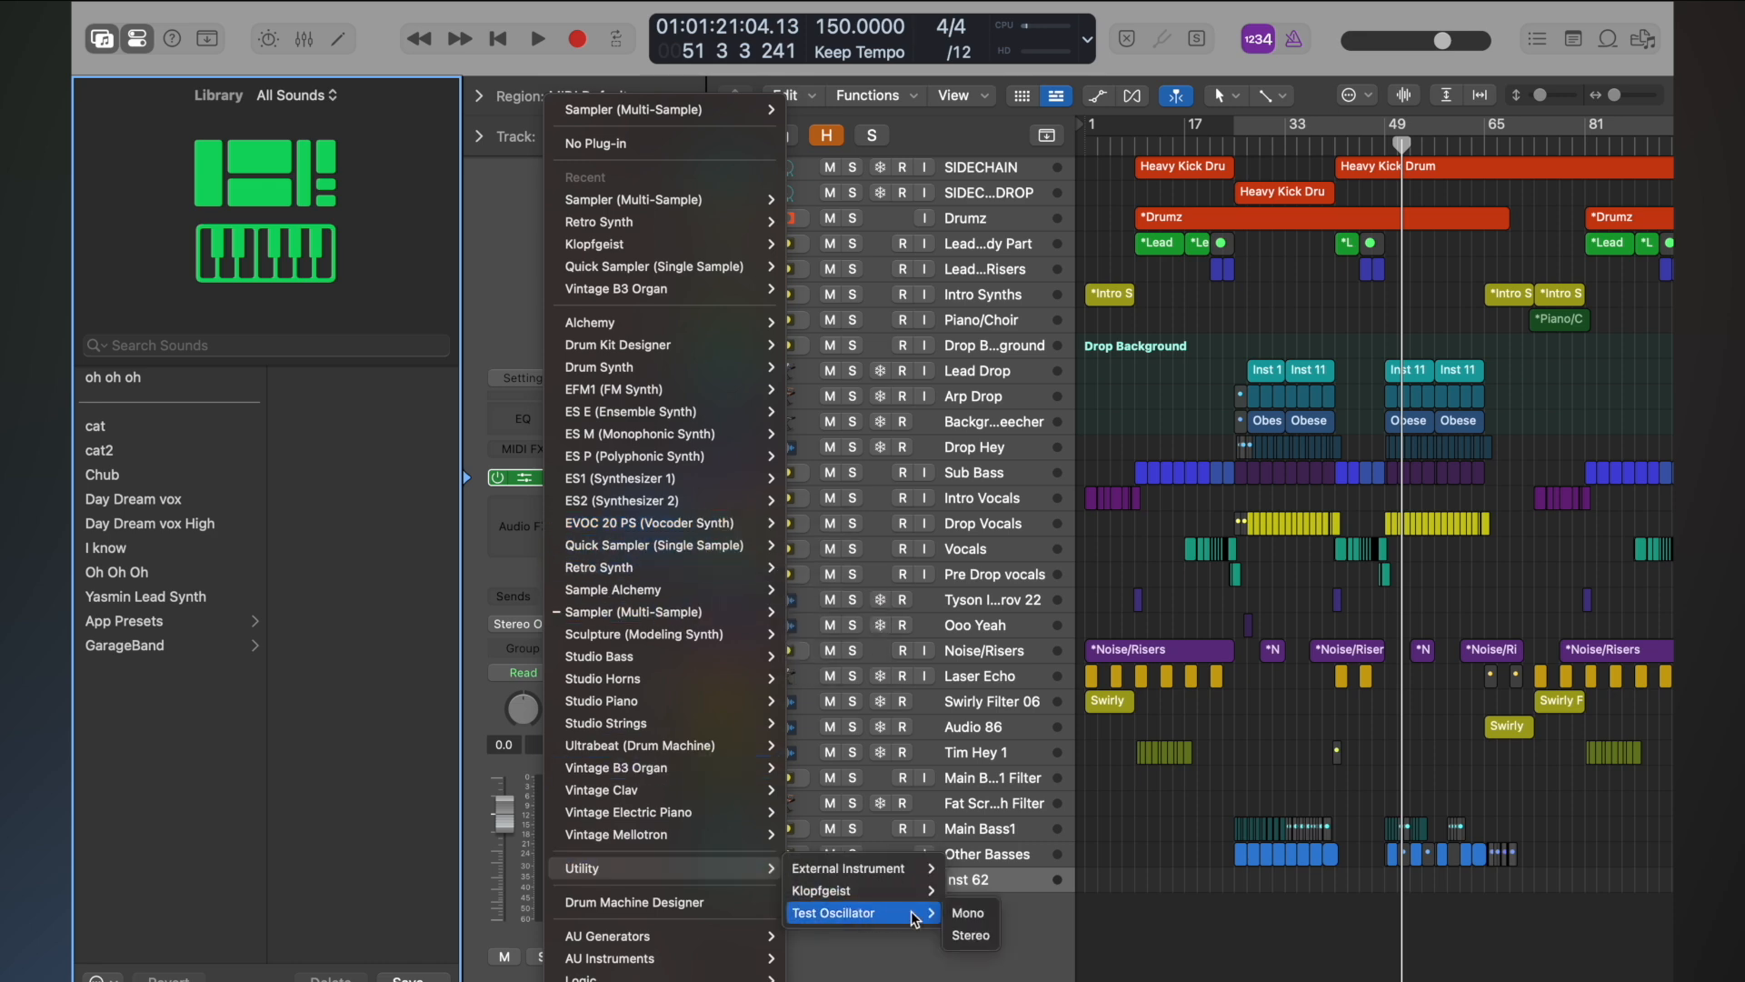
pyautogui.click(969, 936)
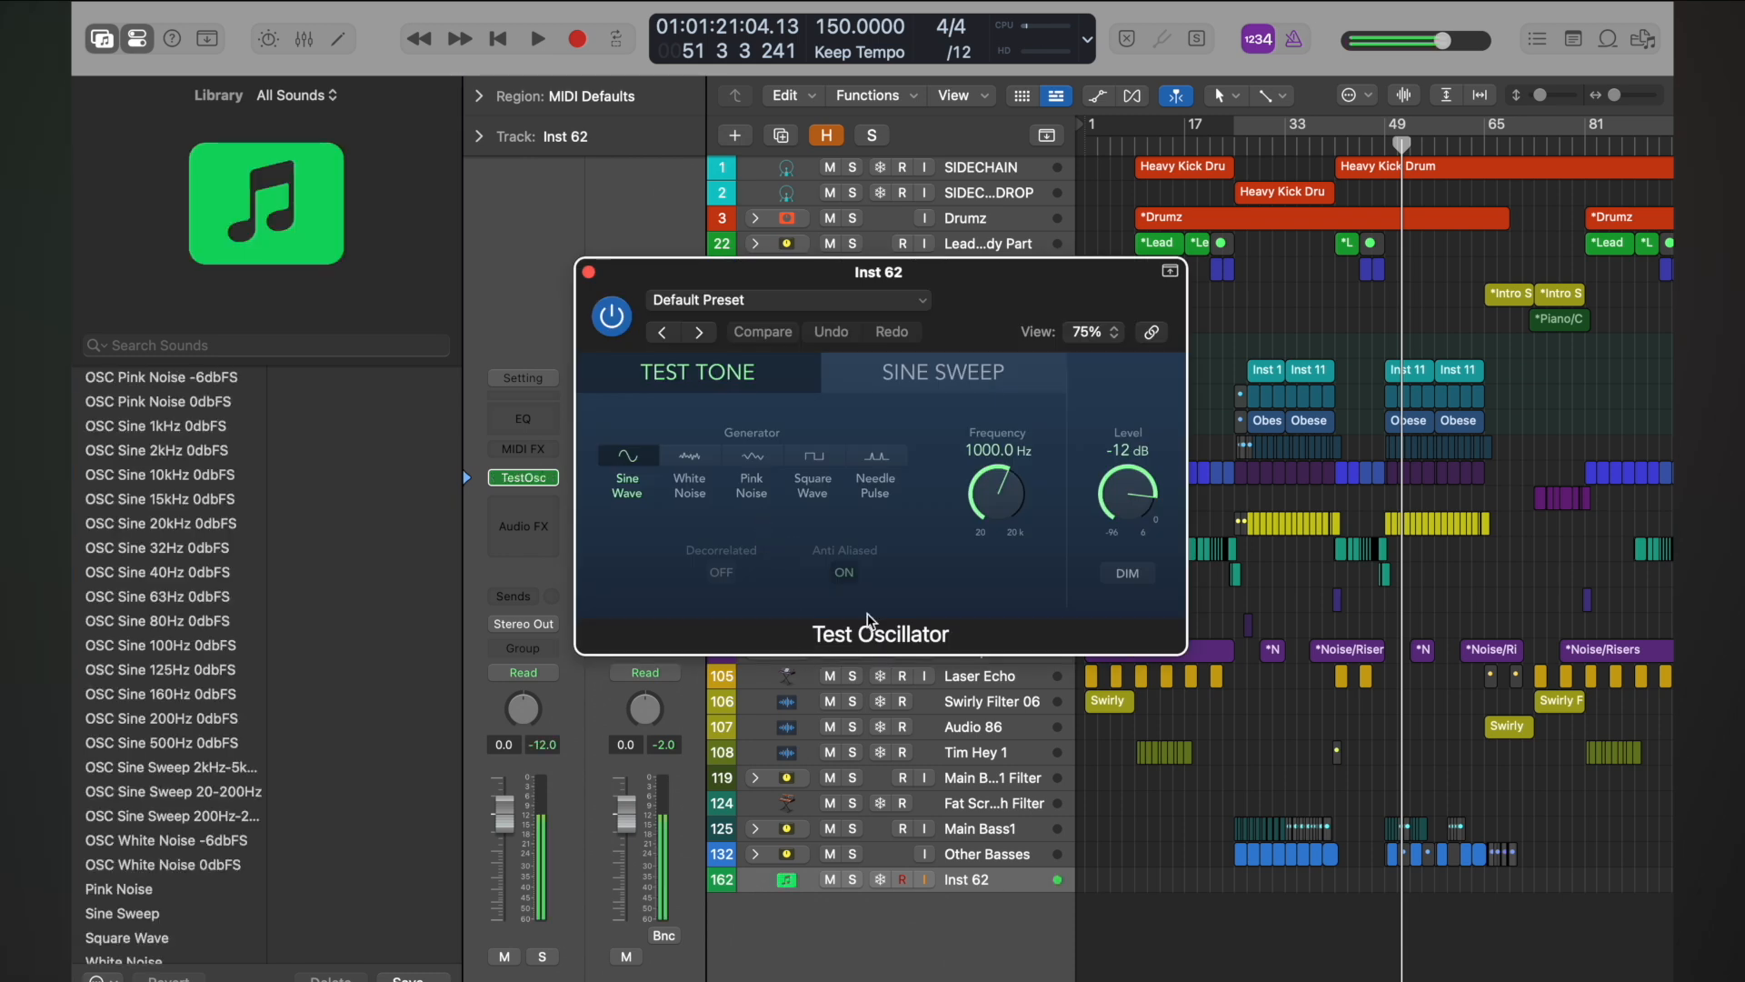
# Step: Switch the Test Oscillator off, set its generator to Pink Noise, and move its window clear of the arrangement
pyautogui.click(612, 318)
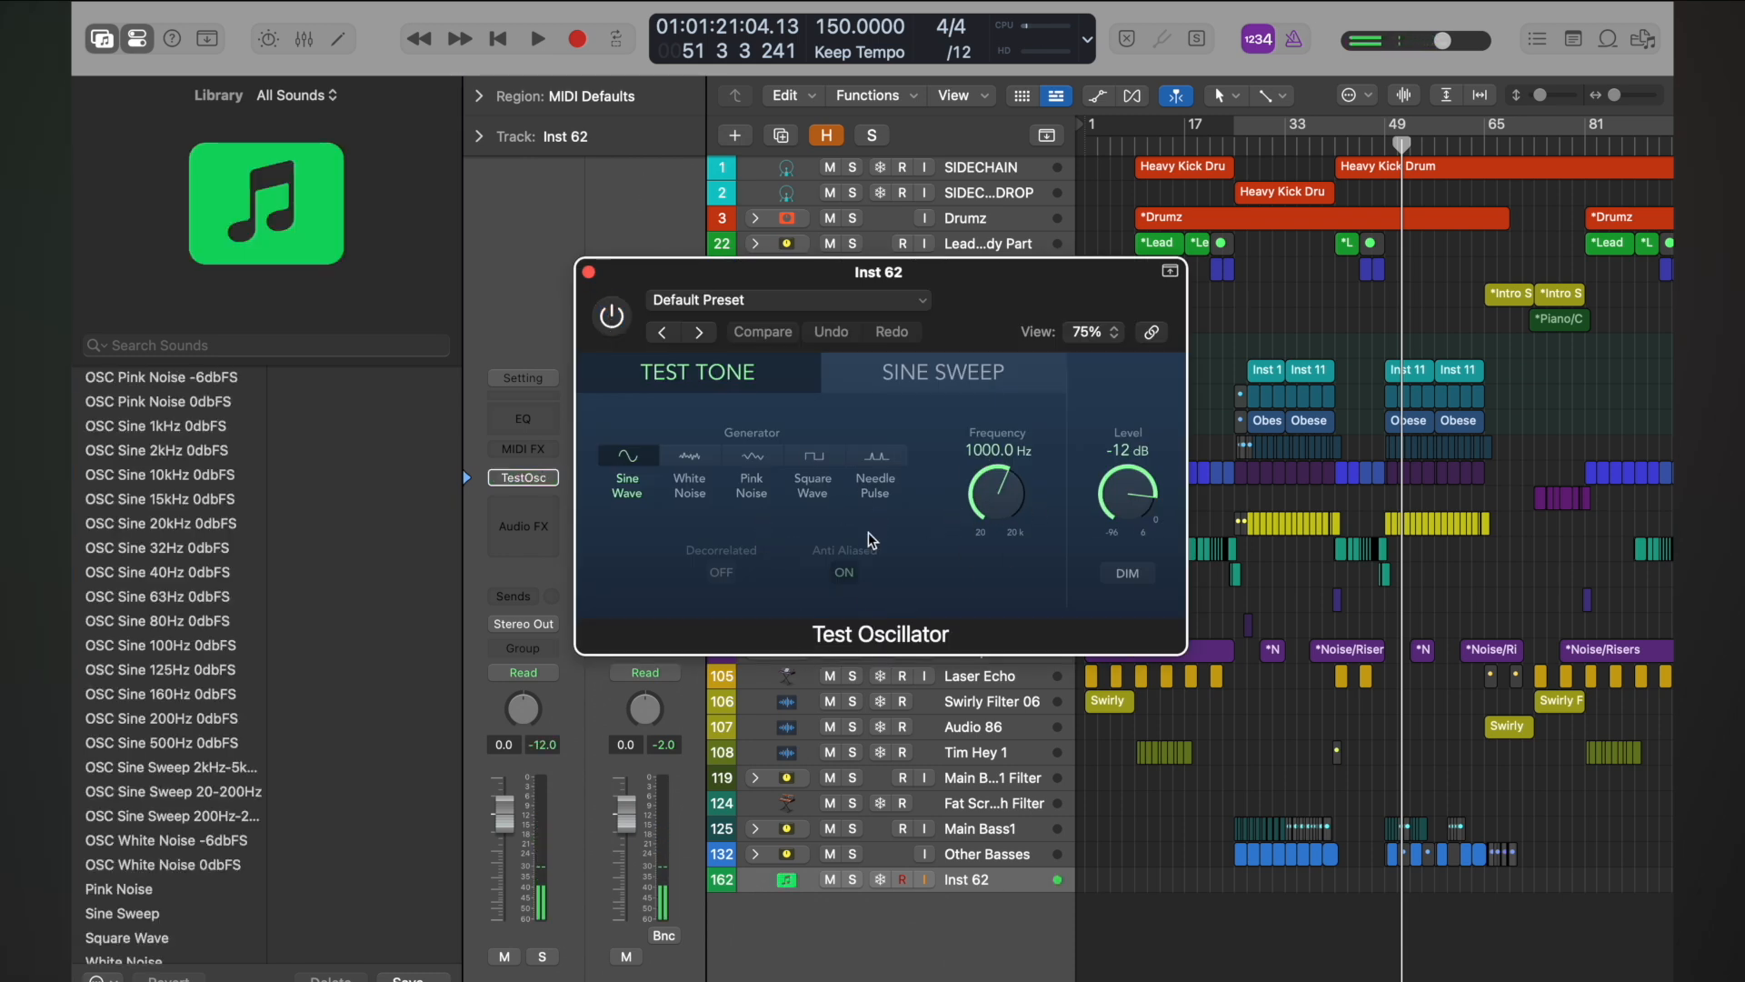
pyautogui.click(753, 459)
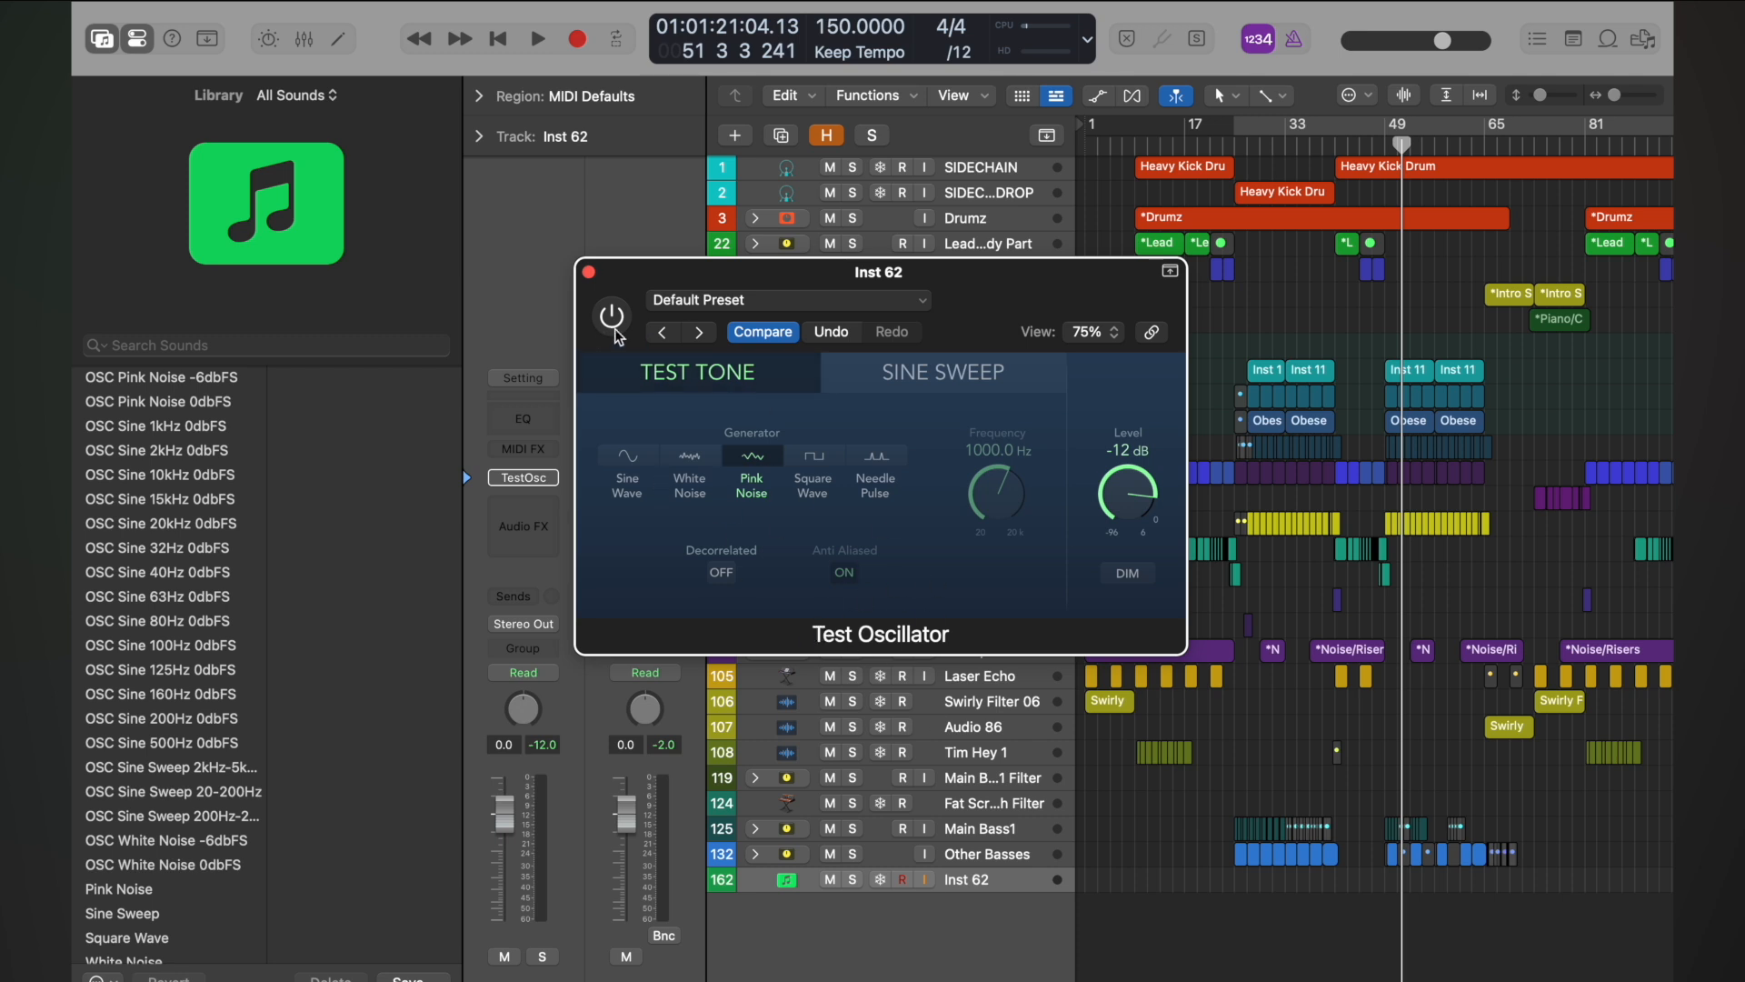
pyautogui.click(624, 272)
pyautogui.moveTo(624, 275); pyautogui.dragTo(192, 108)
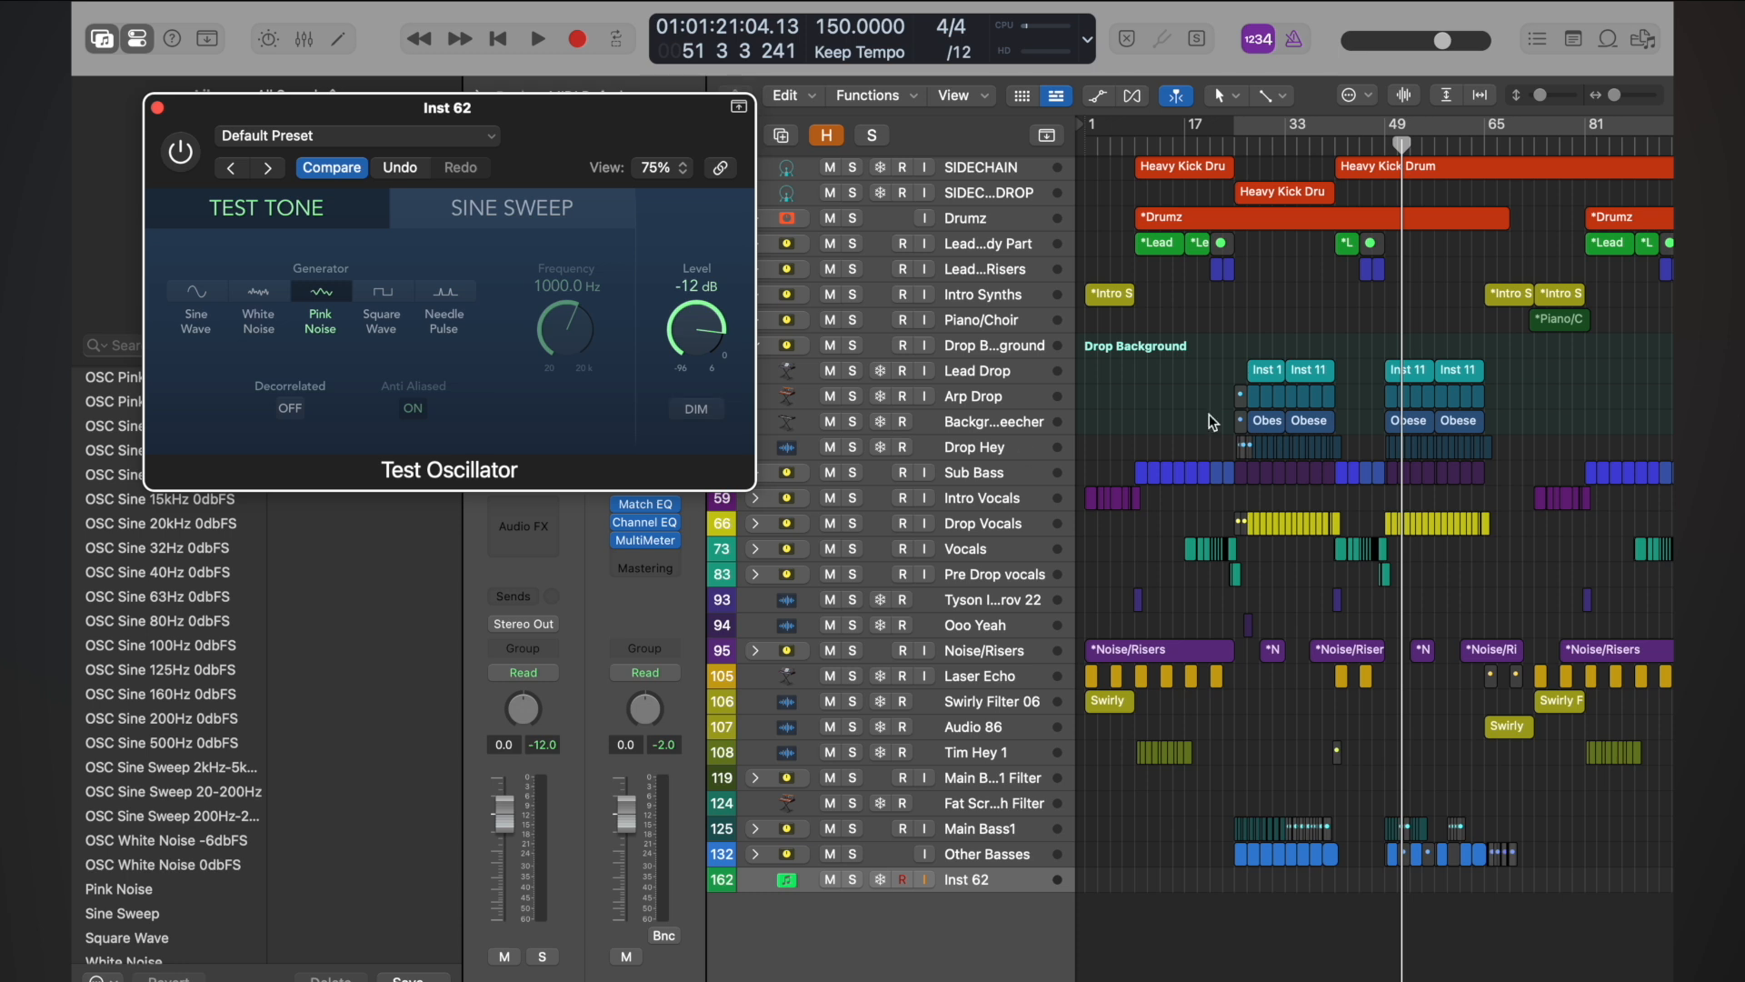
# Step: Play the song briefly from bar 41, and switch the pink noise on and off to compare the two by ear
pyautogui.click(1332, 145)
pyautogui.press('space')
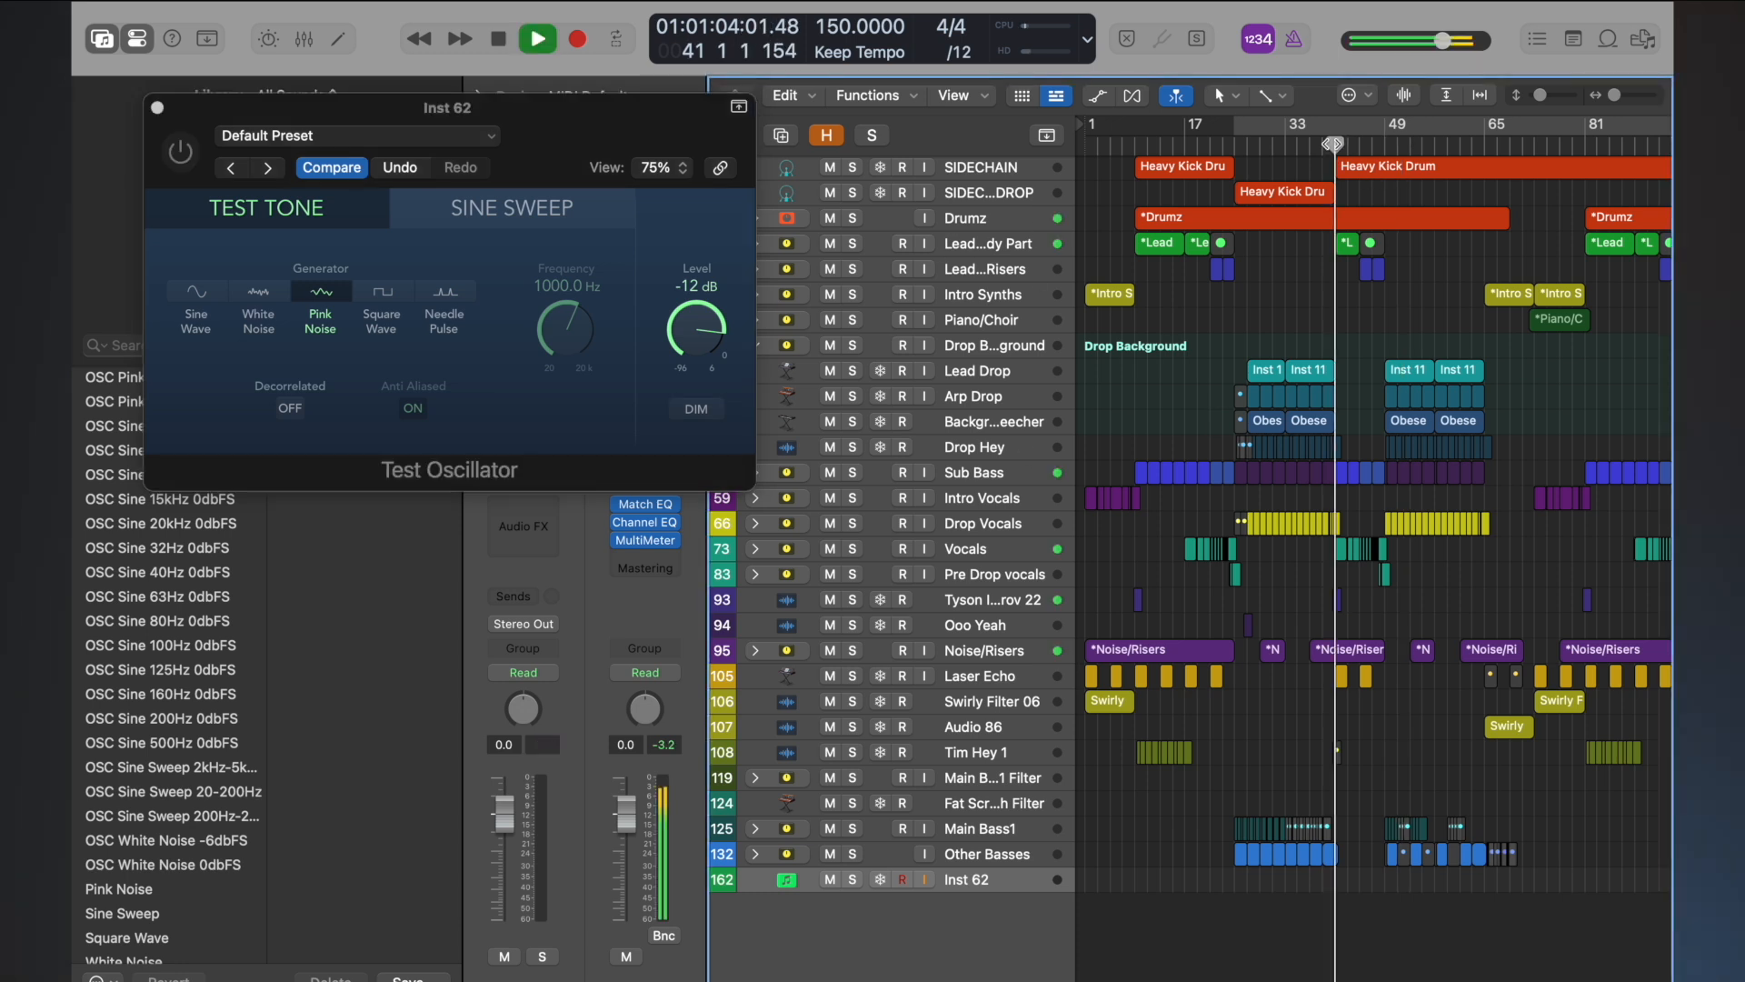
pyautogui.press('space')
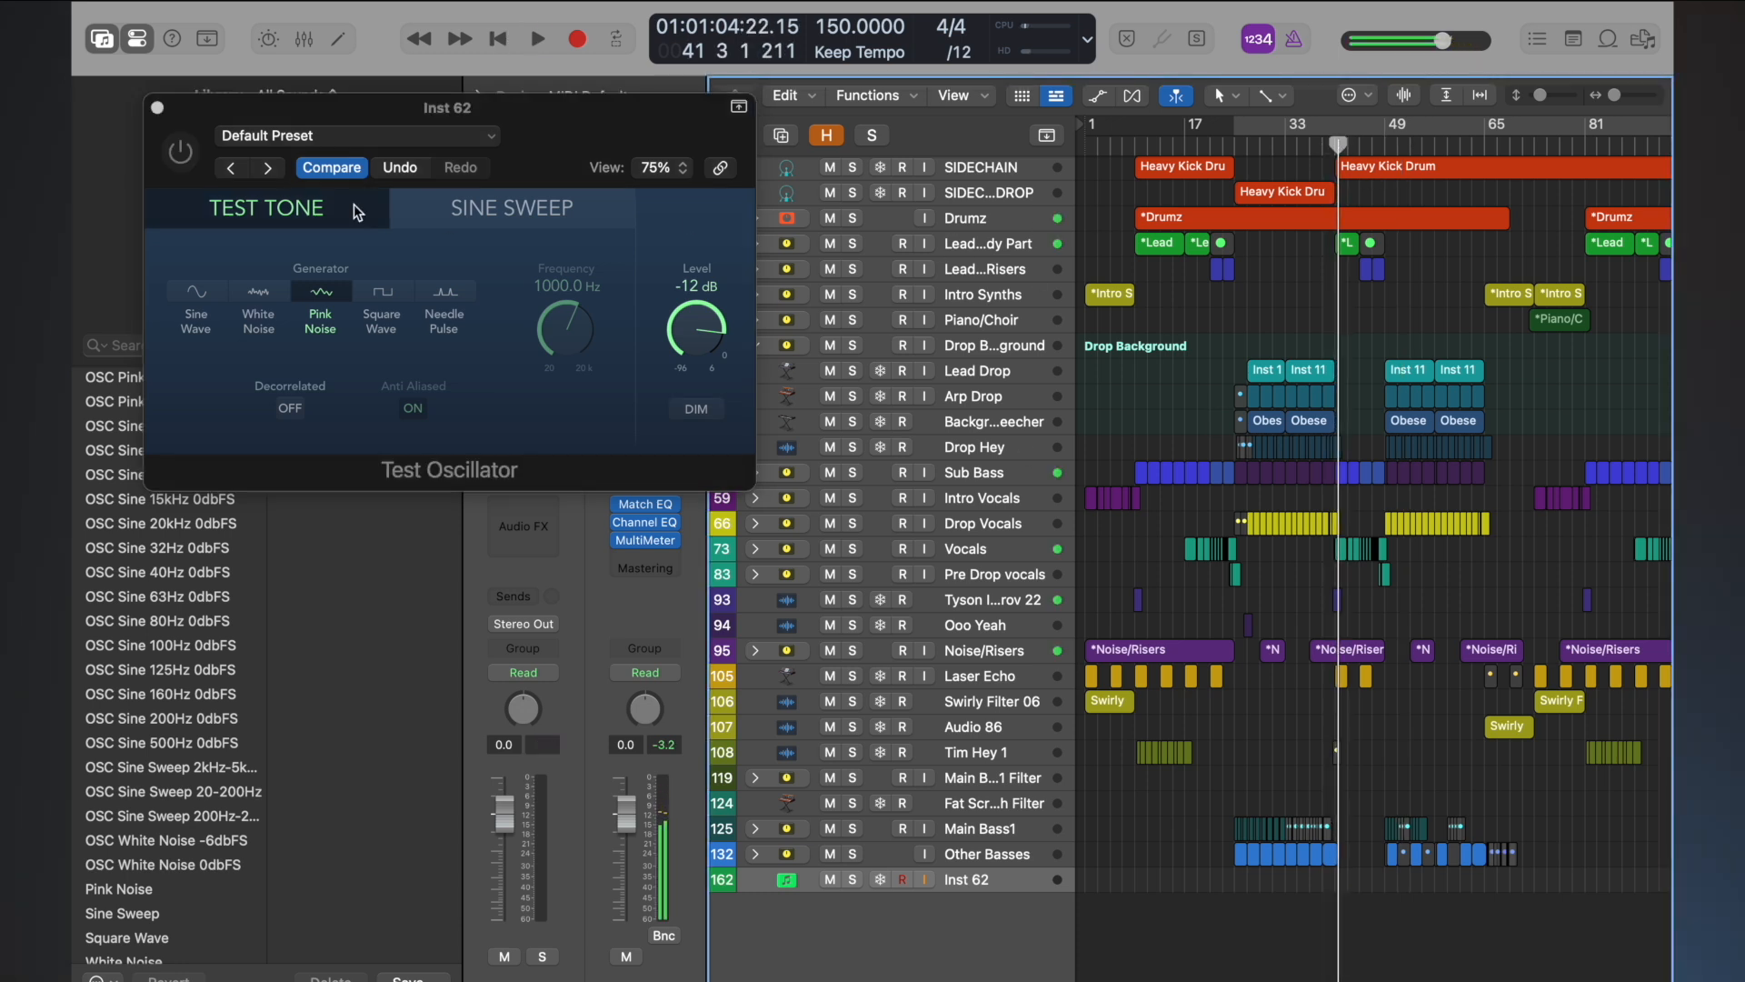
pyautogui.click(180, 152)
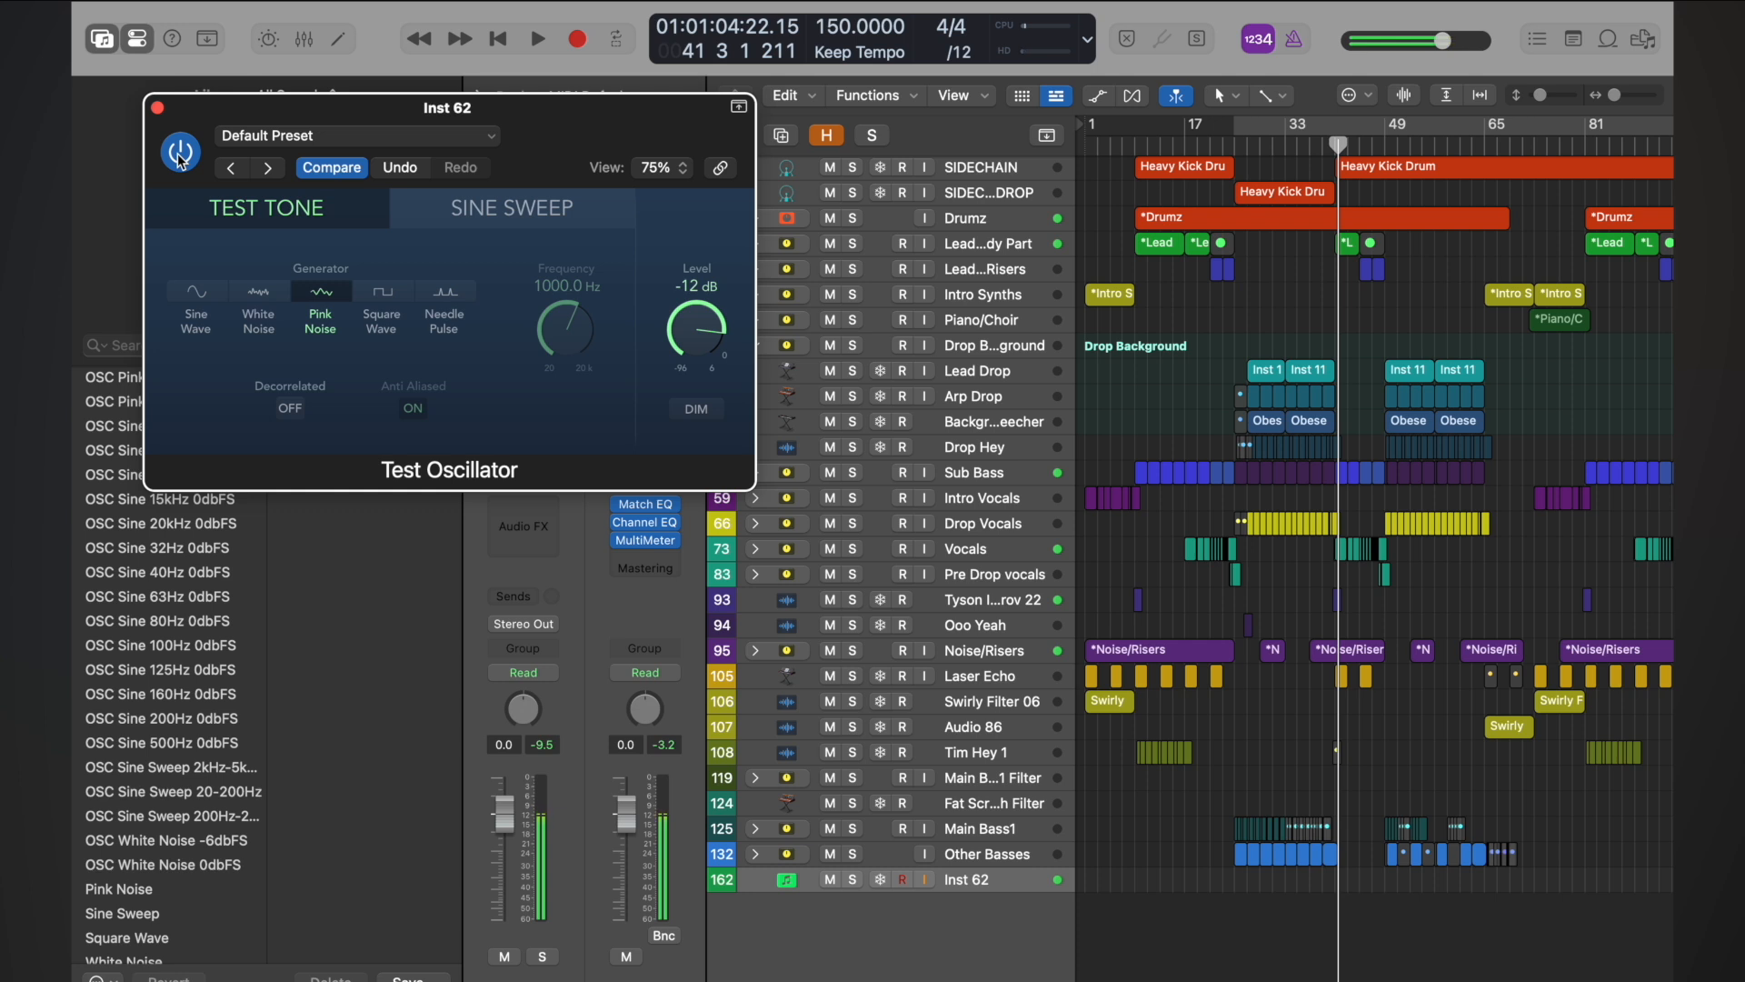
pyautogui.click(180, 152)
pyautogui.moveTo(644, 525)
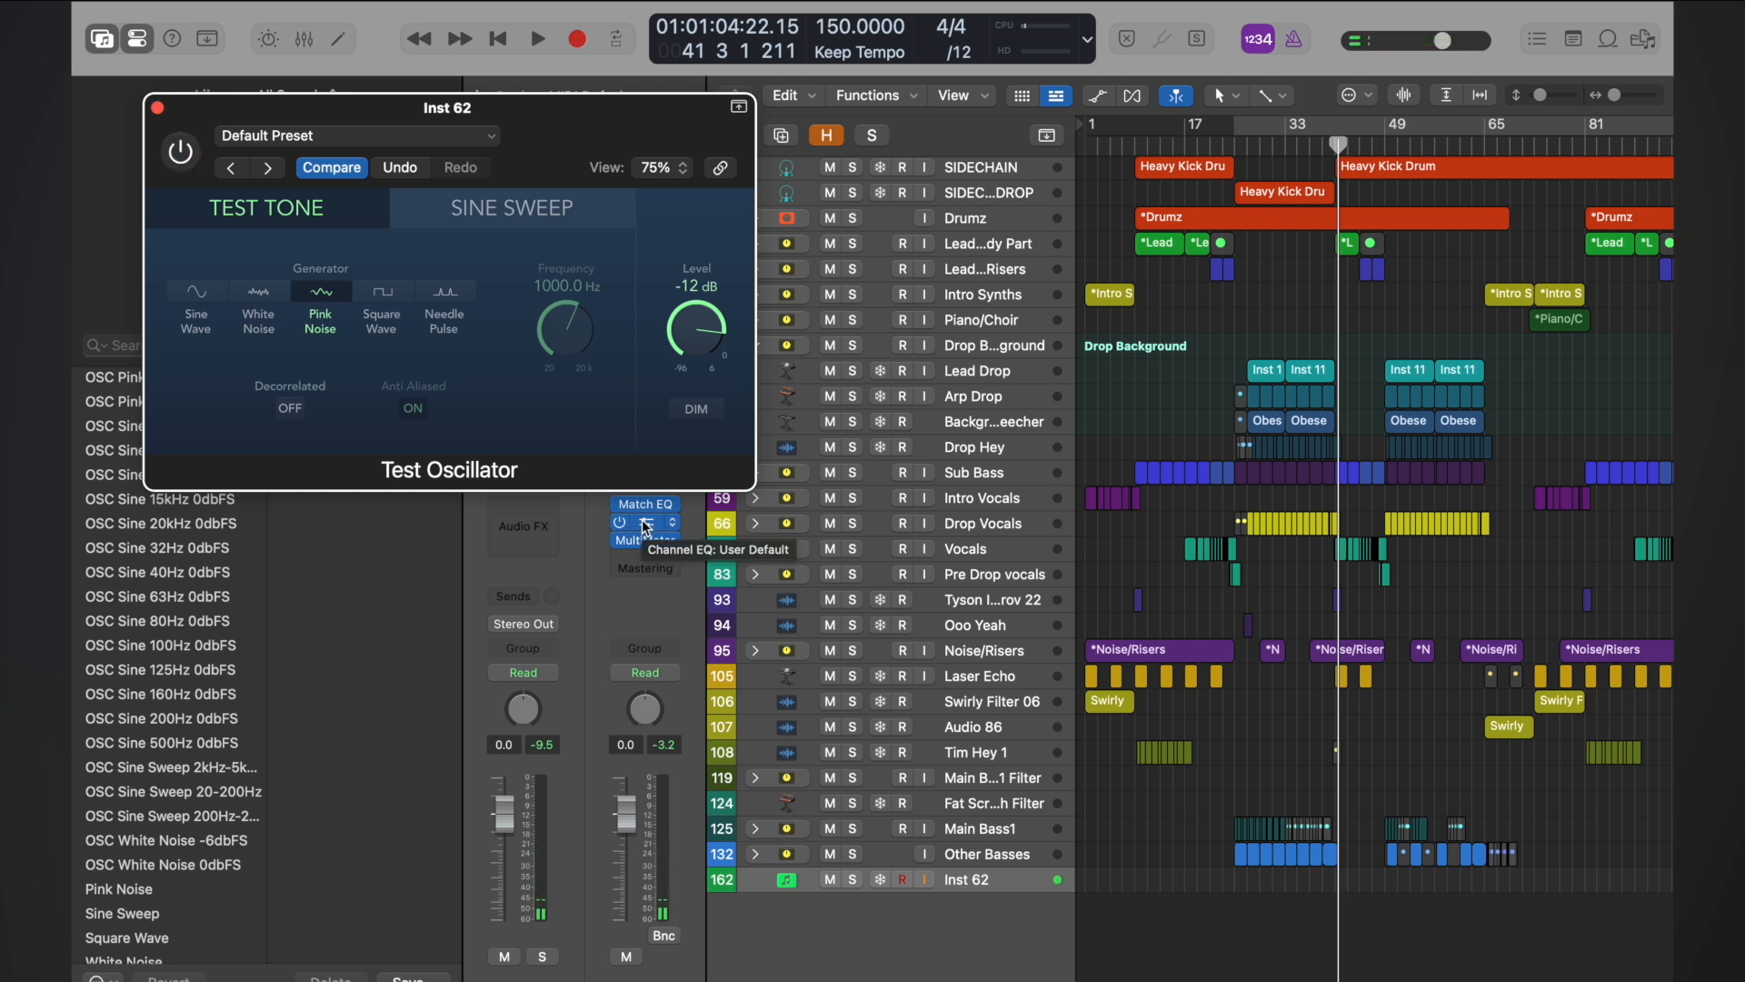
# Step: Play the song from bar 41 with the Test Oscillator's pink noise running over it, and switch the noise off after stopping
pyautogui.click(182, 150)
pyautogui.press('space')
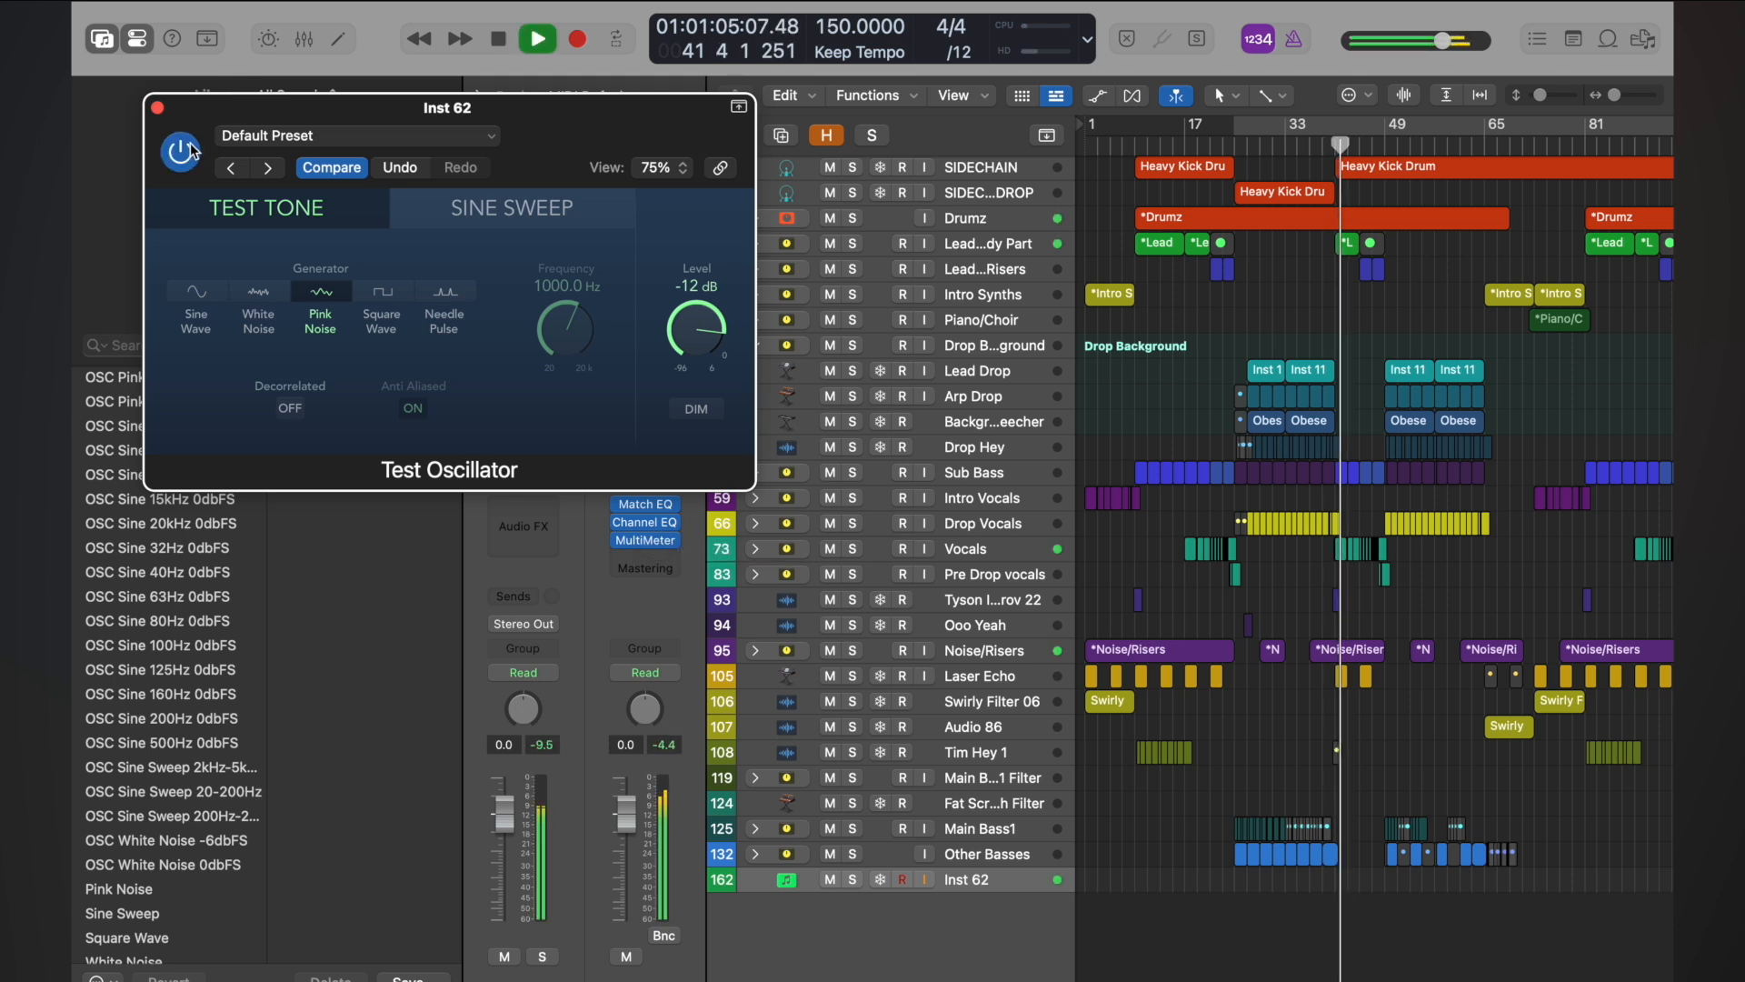
pyautogui.press('space')
pyautogui.click(187, 151)
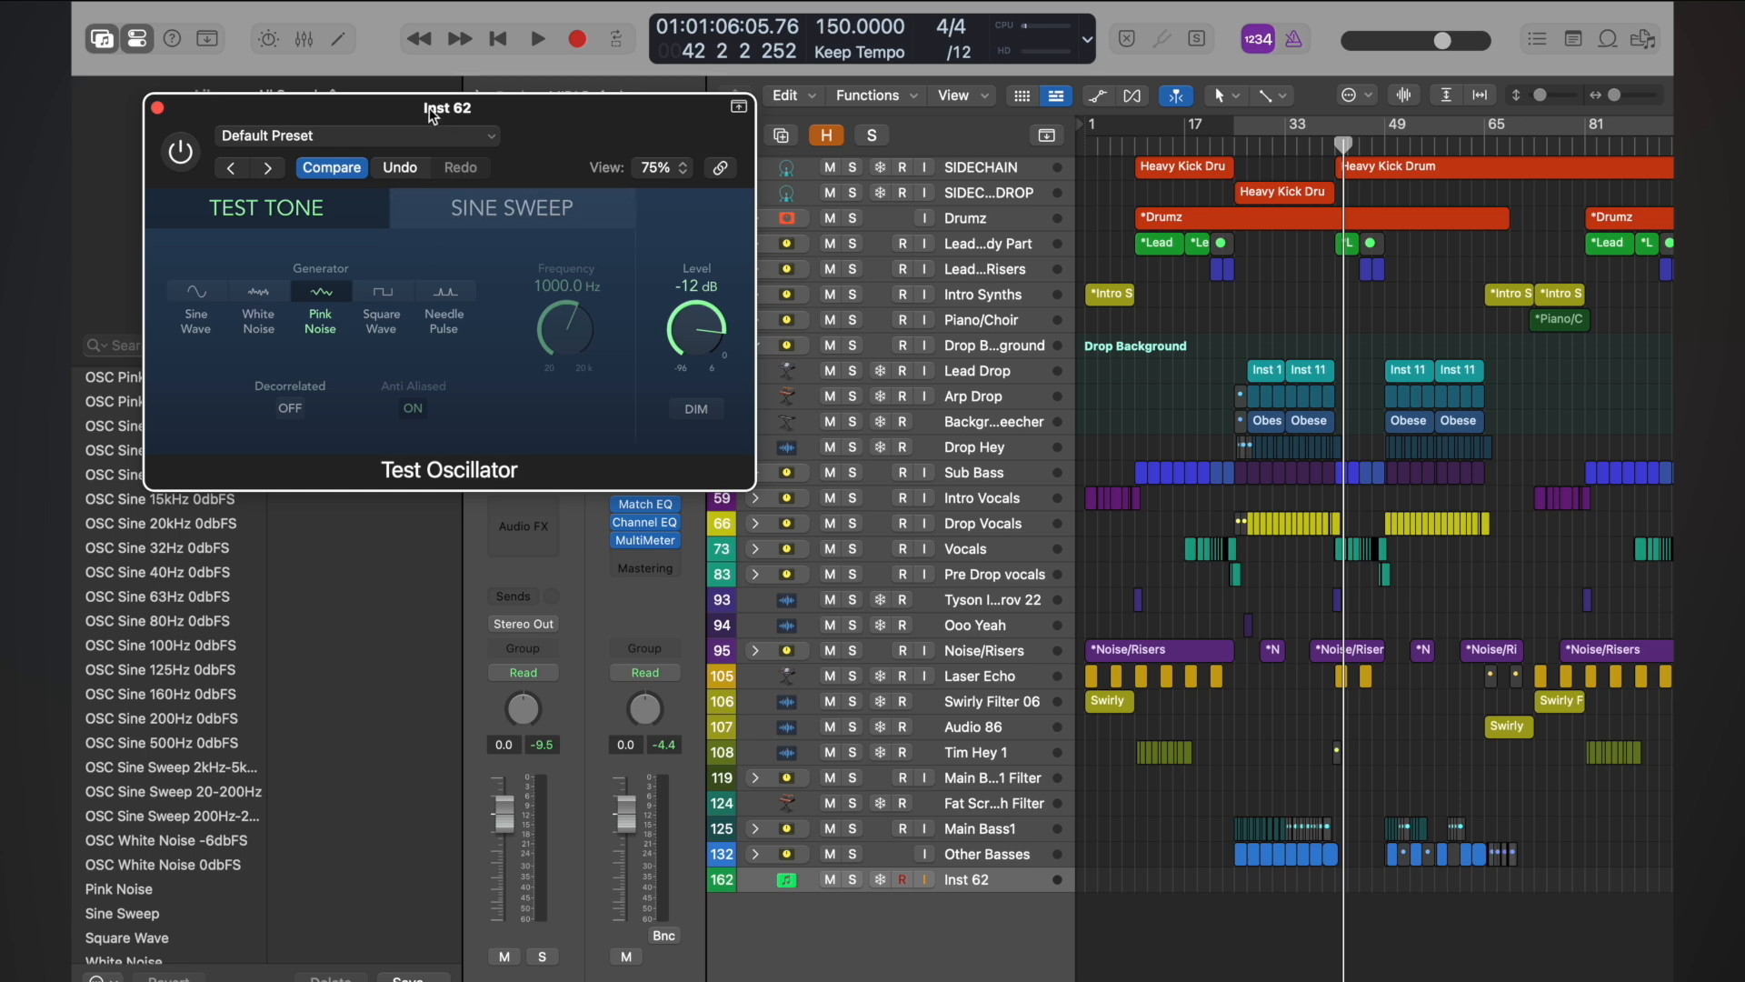
# Step: Move the Test Oscillator aside, switch it on, and view the pink noise curve in the Stereo Out's Channel EQ before closing the EQ
pyautogui.moveTo(431, 108); pyautogui.dragTo(1459, 295)
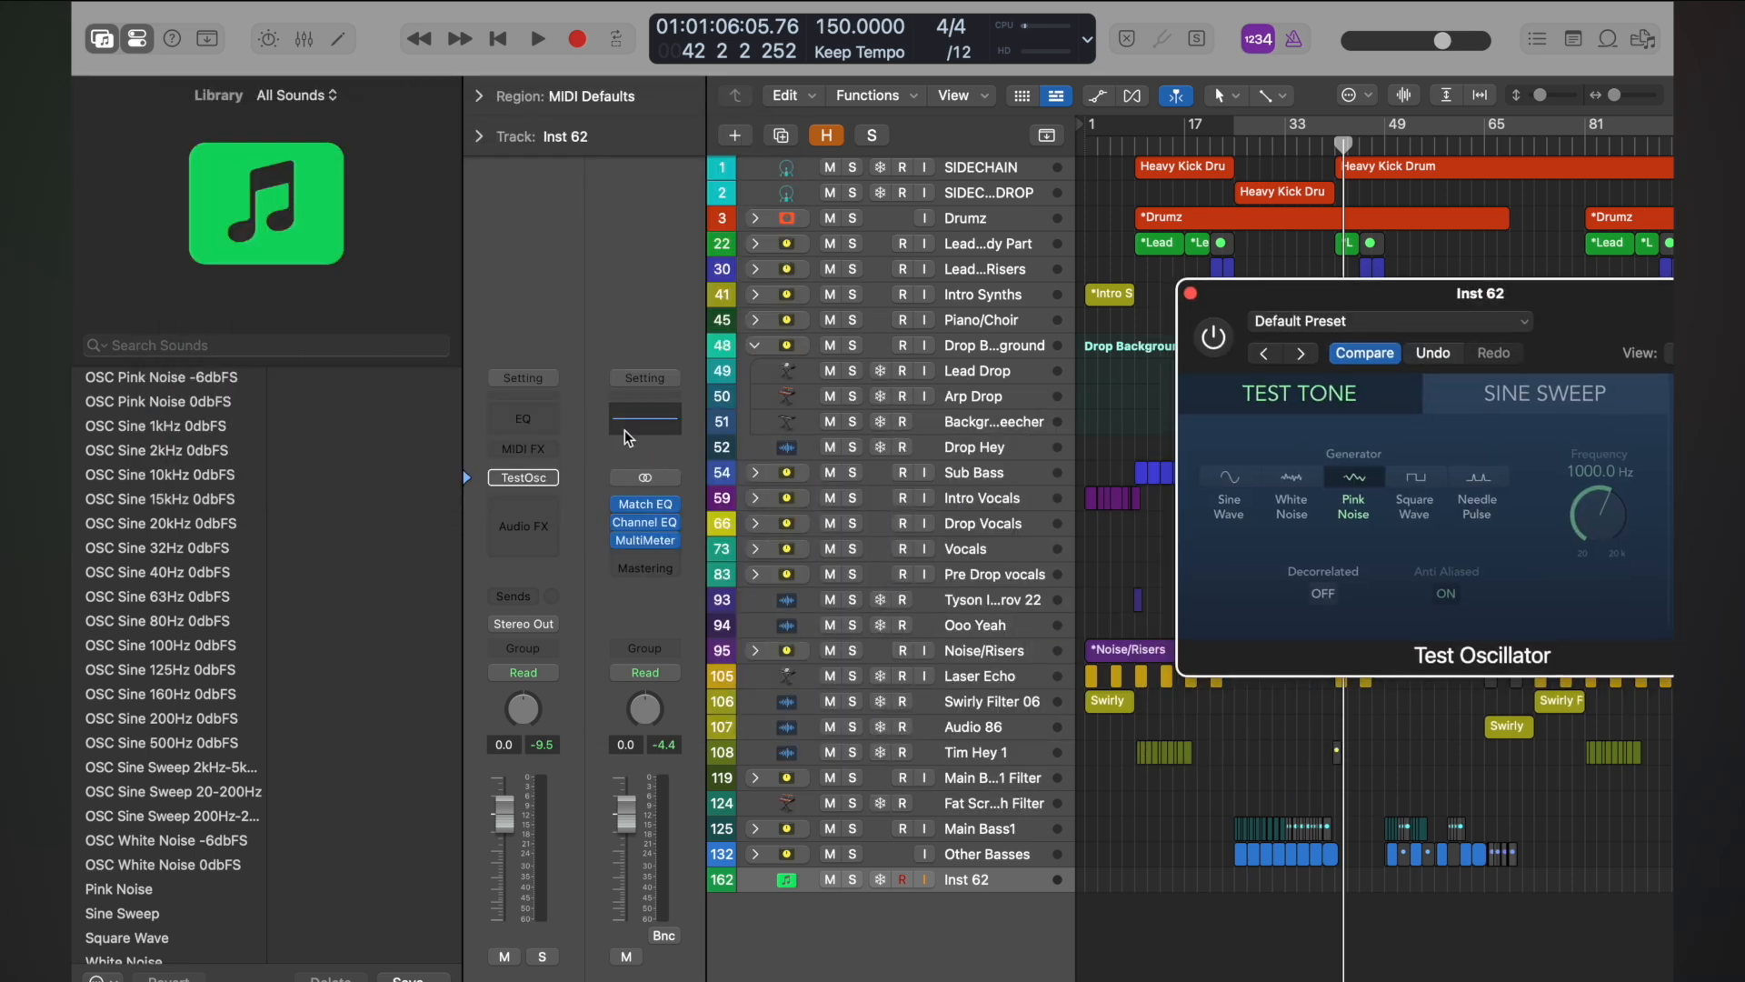
pyautogui.click(1215, 338)
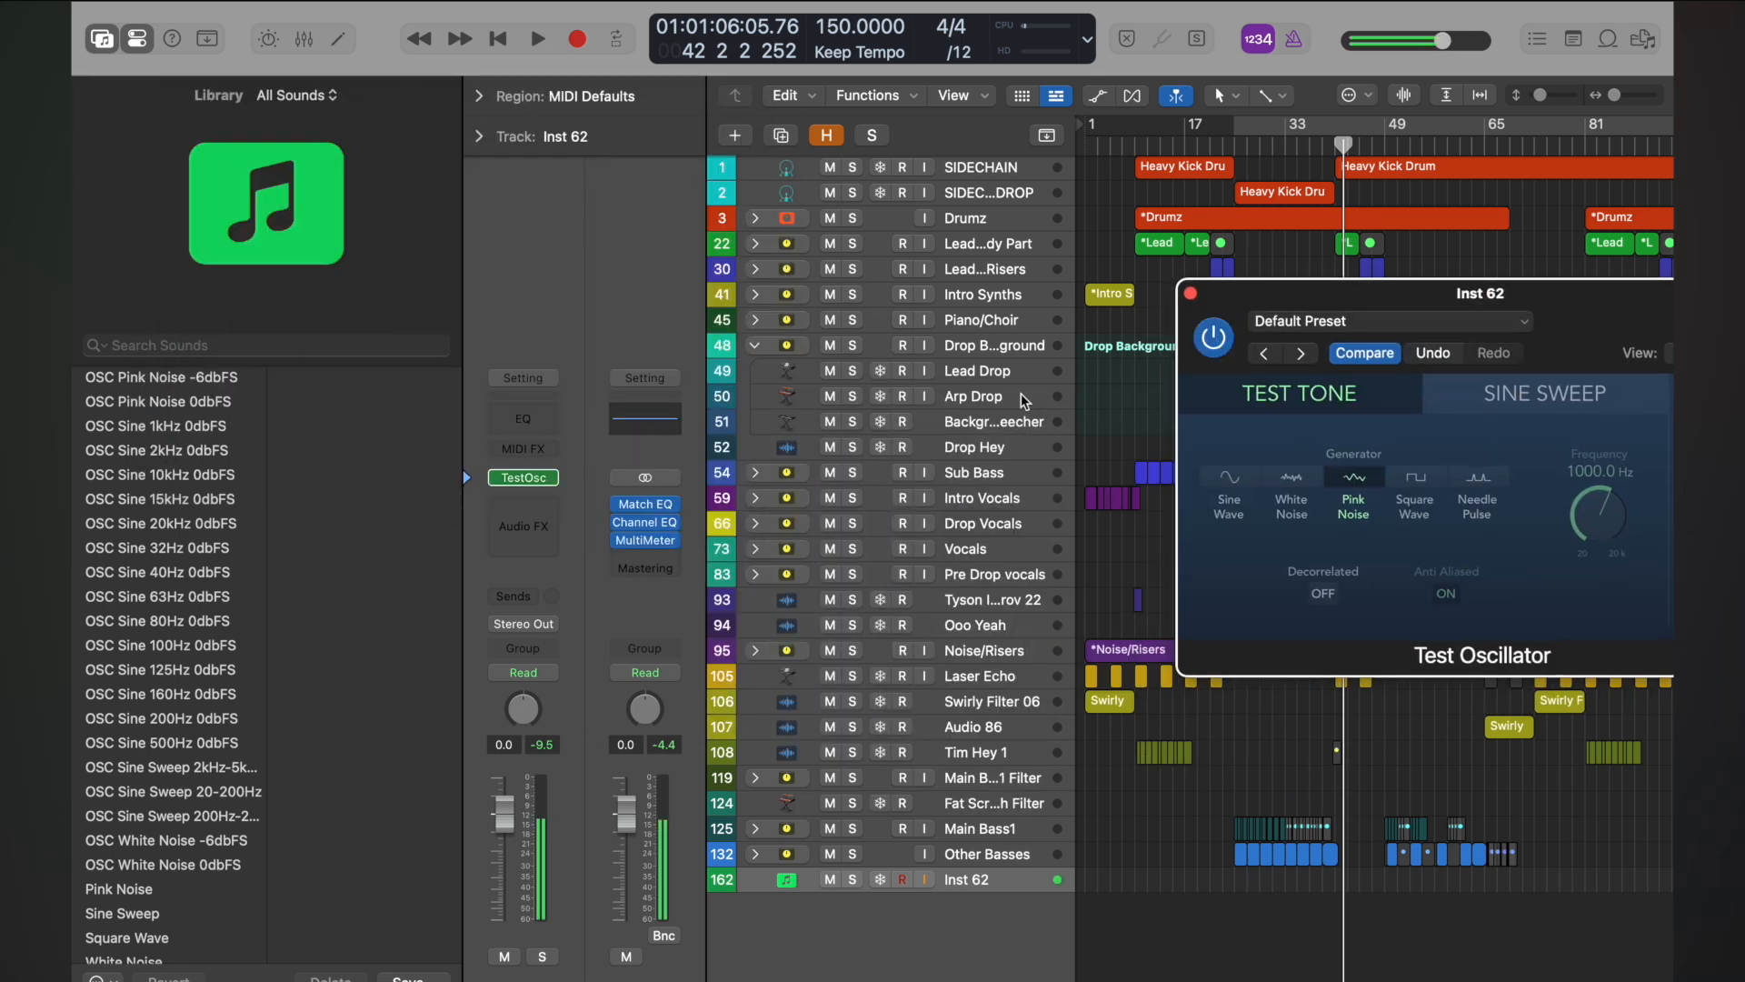
pyautogui.click(644, 418)
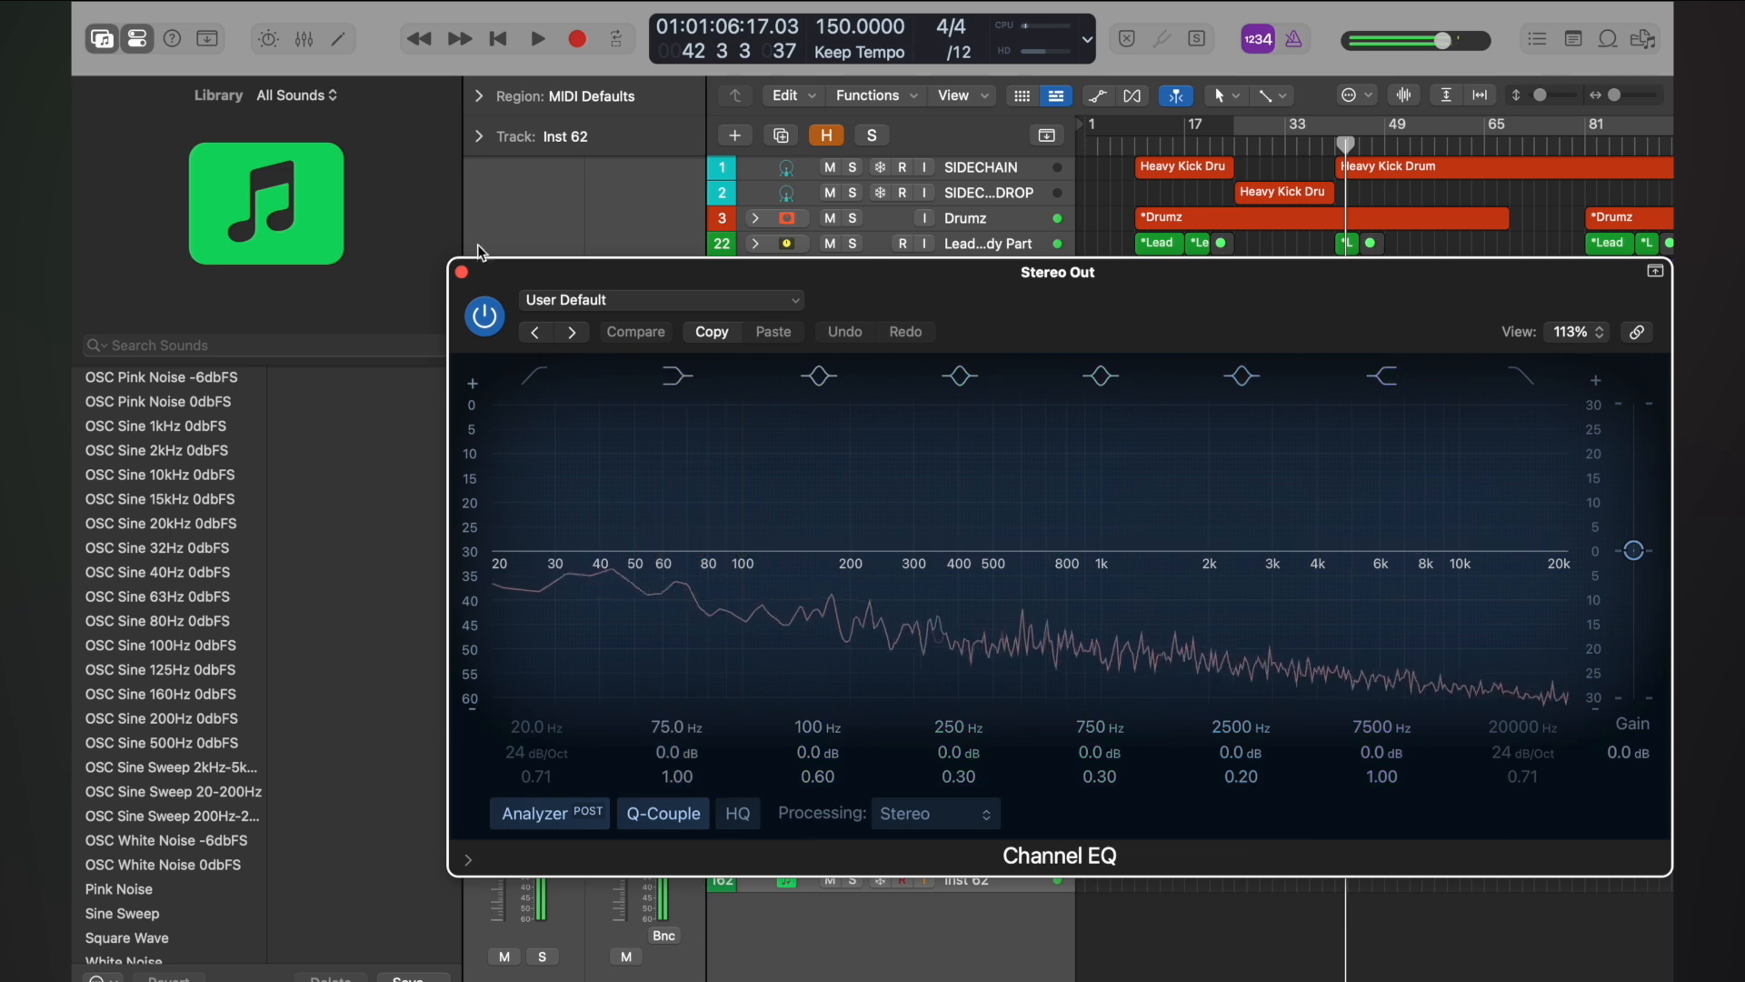
pyautogui.click(461, 271)
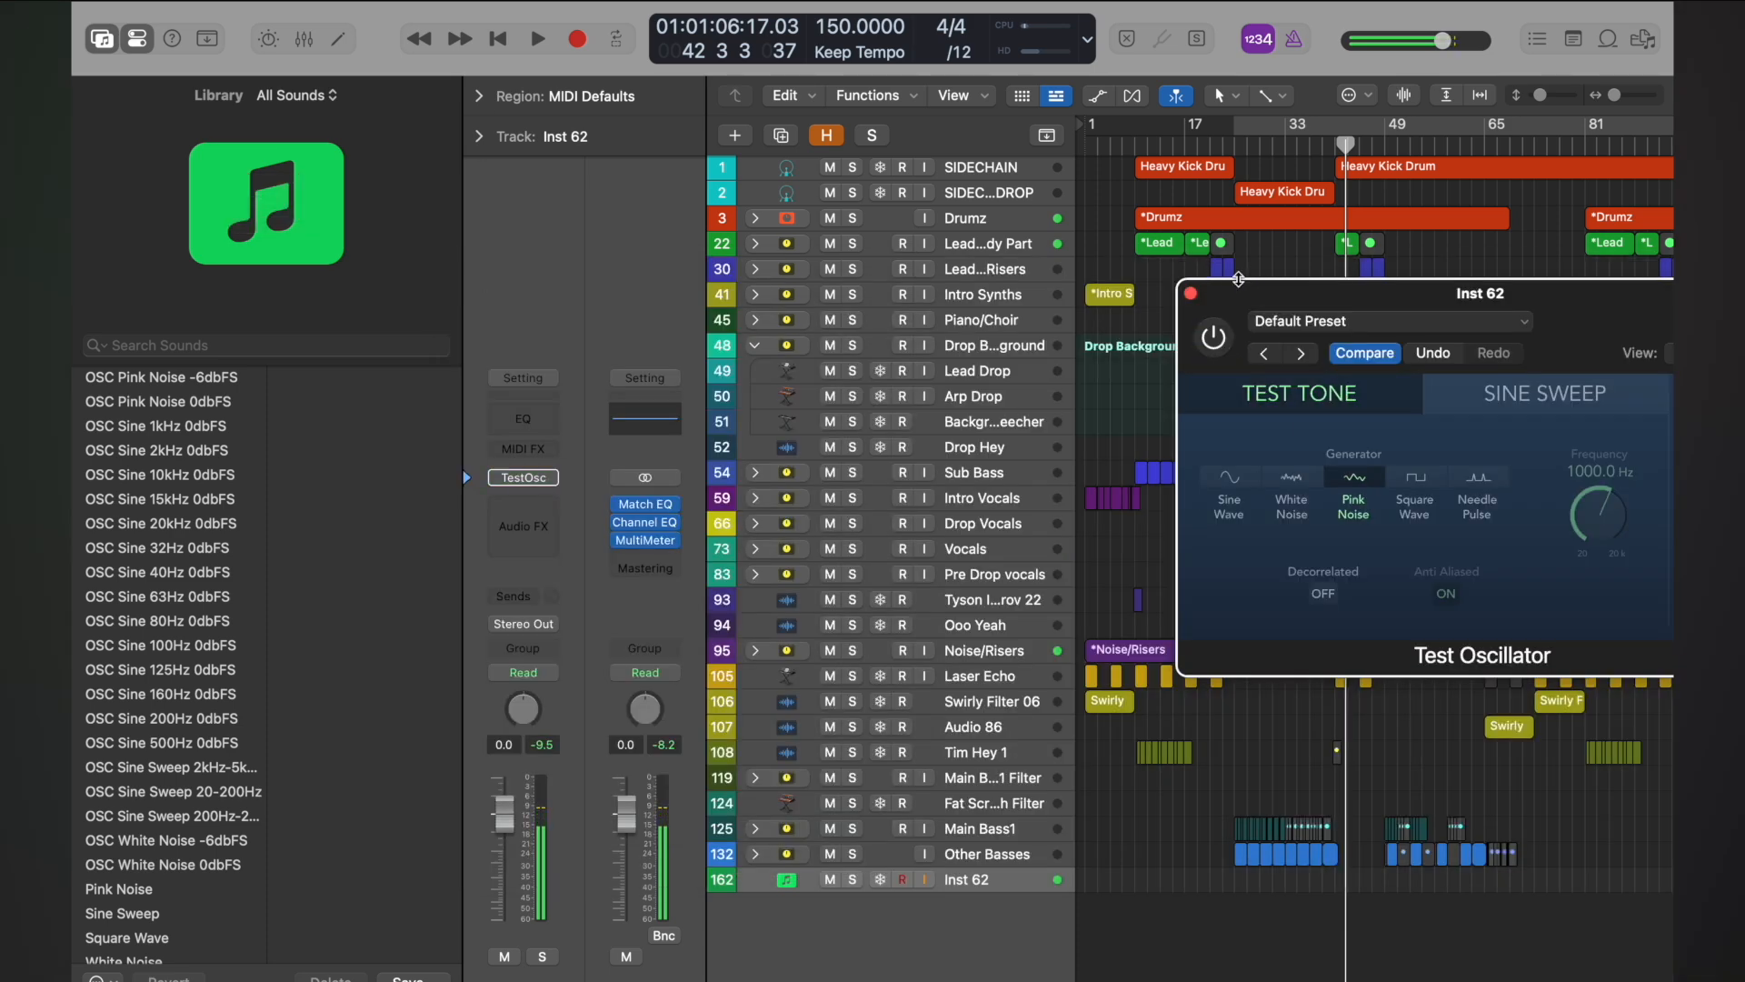
# Step: Lower the Test Oscillator's level to -16 dB with the noise on and examine the quieter signal in the Stereo Out's Channel EQ
pyautogui.moveTo(1238, 278); pyautogui.dragTo(794, 257)
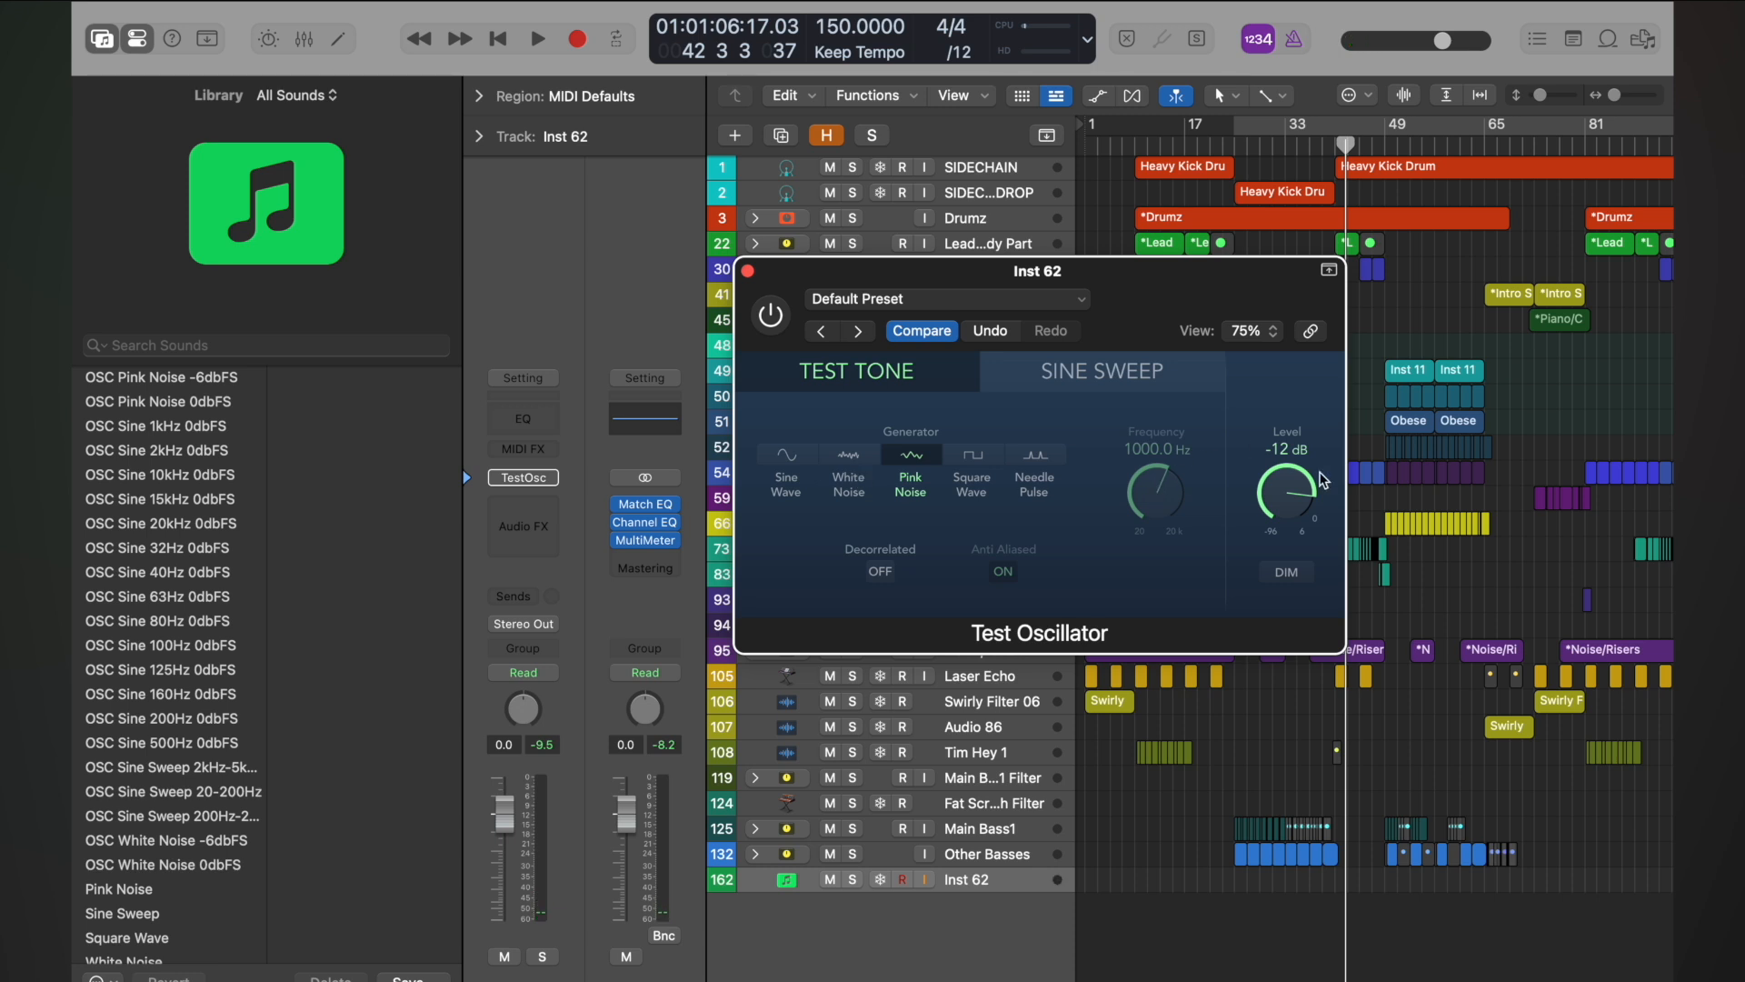
pyautogui.moveTo(1320, 480); pyautogui.dragTo(1294, 525)
pyautogui.click(770, 315)
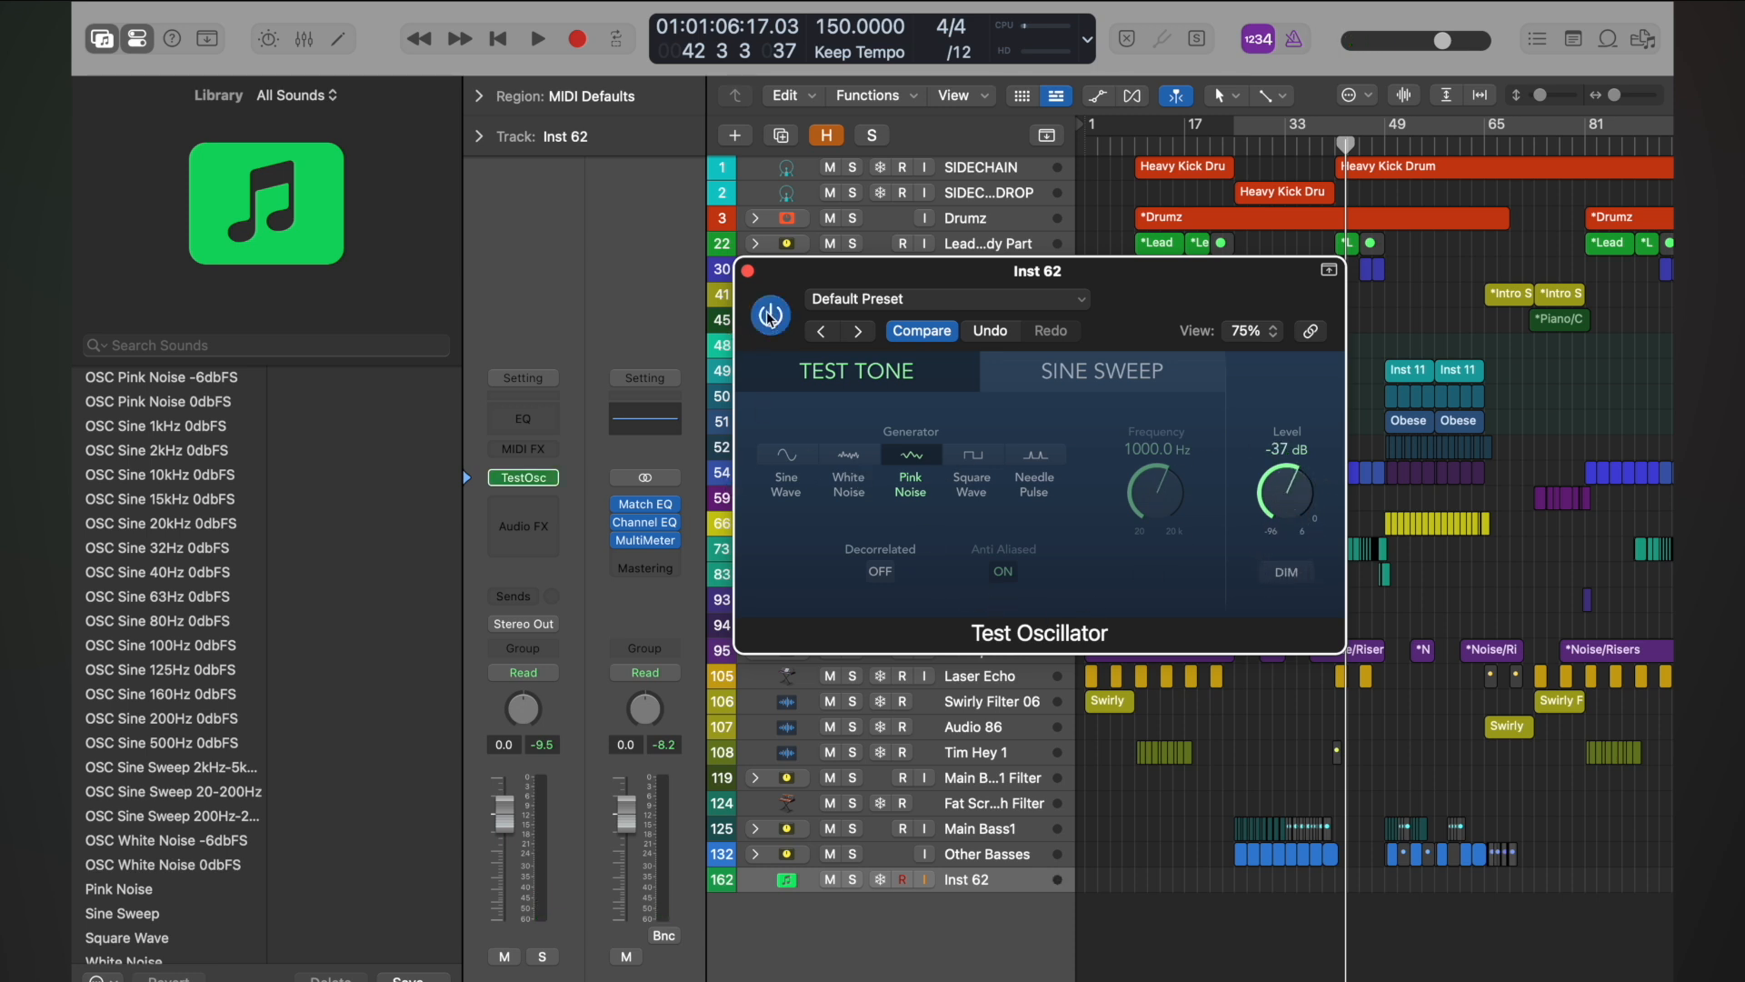
pyautogui.click(645, 418)
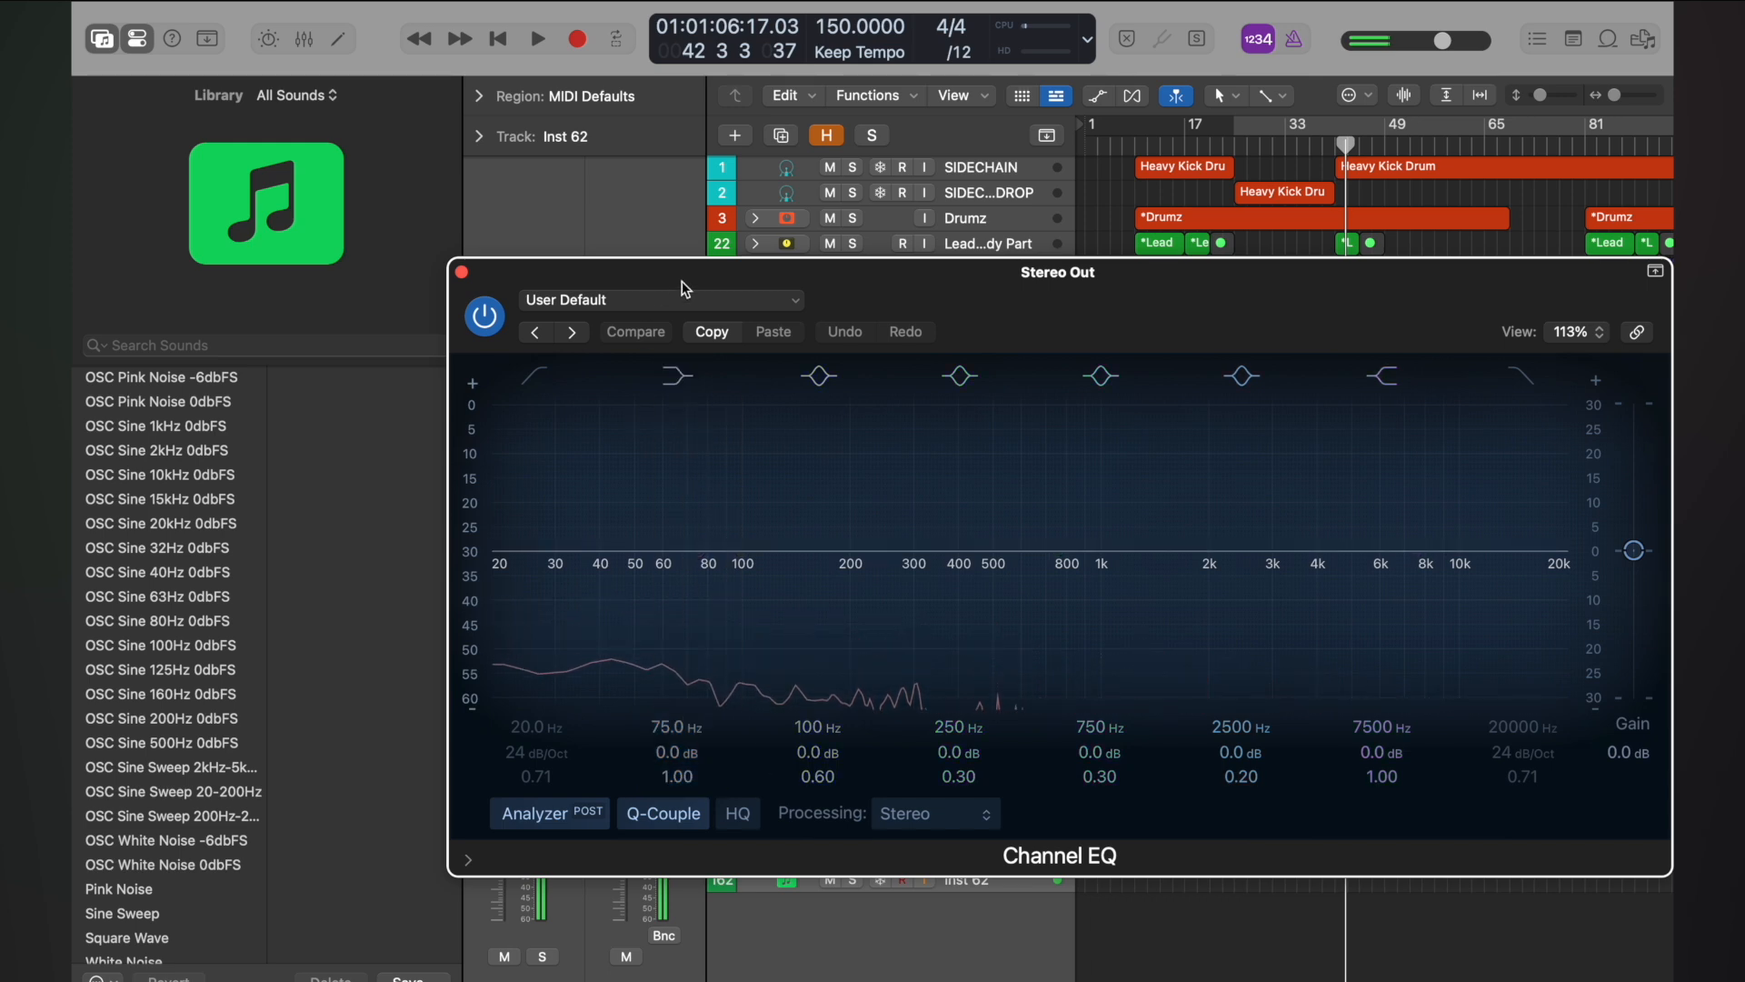
pyautogui.moveTo(750, 273); pyautogui.dragTo(883, 576)
pyautogui.moveTo(1274, 495); pyautogui.dragTo(1266, 425)
pyautogui.moveTo(1424, 568); pyautogui.dragTo(1166, 296)
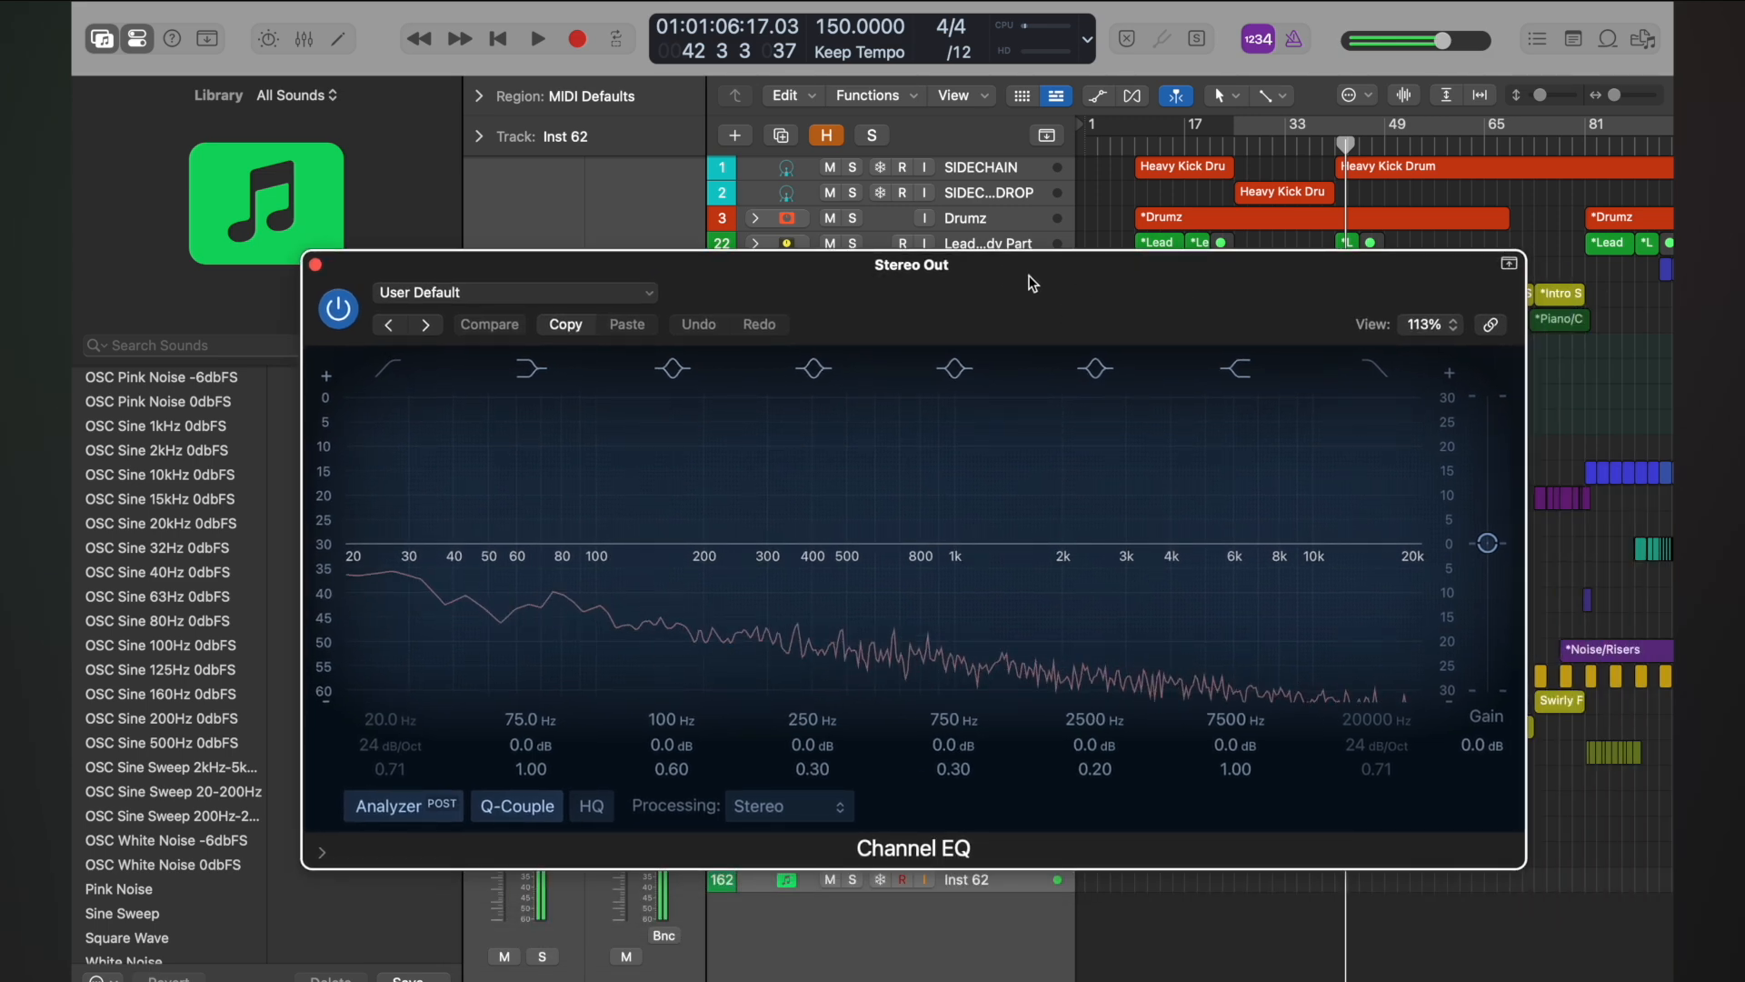
pyautogui.moveTo(1032, 283); pyautogui.dragTo(1116, 631)
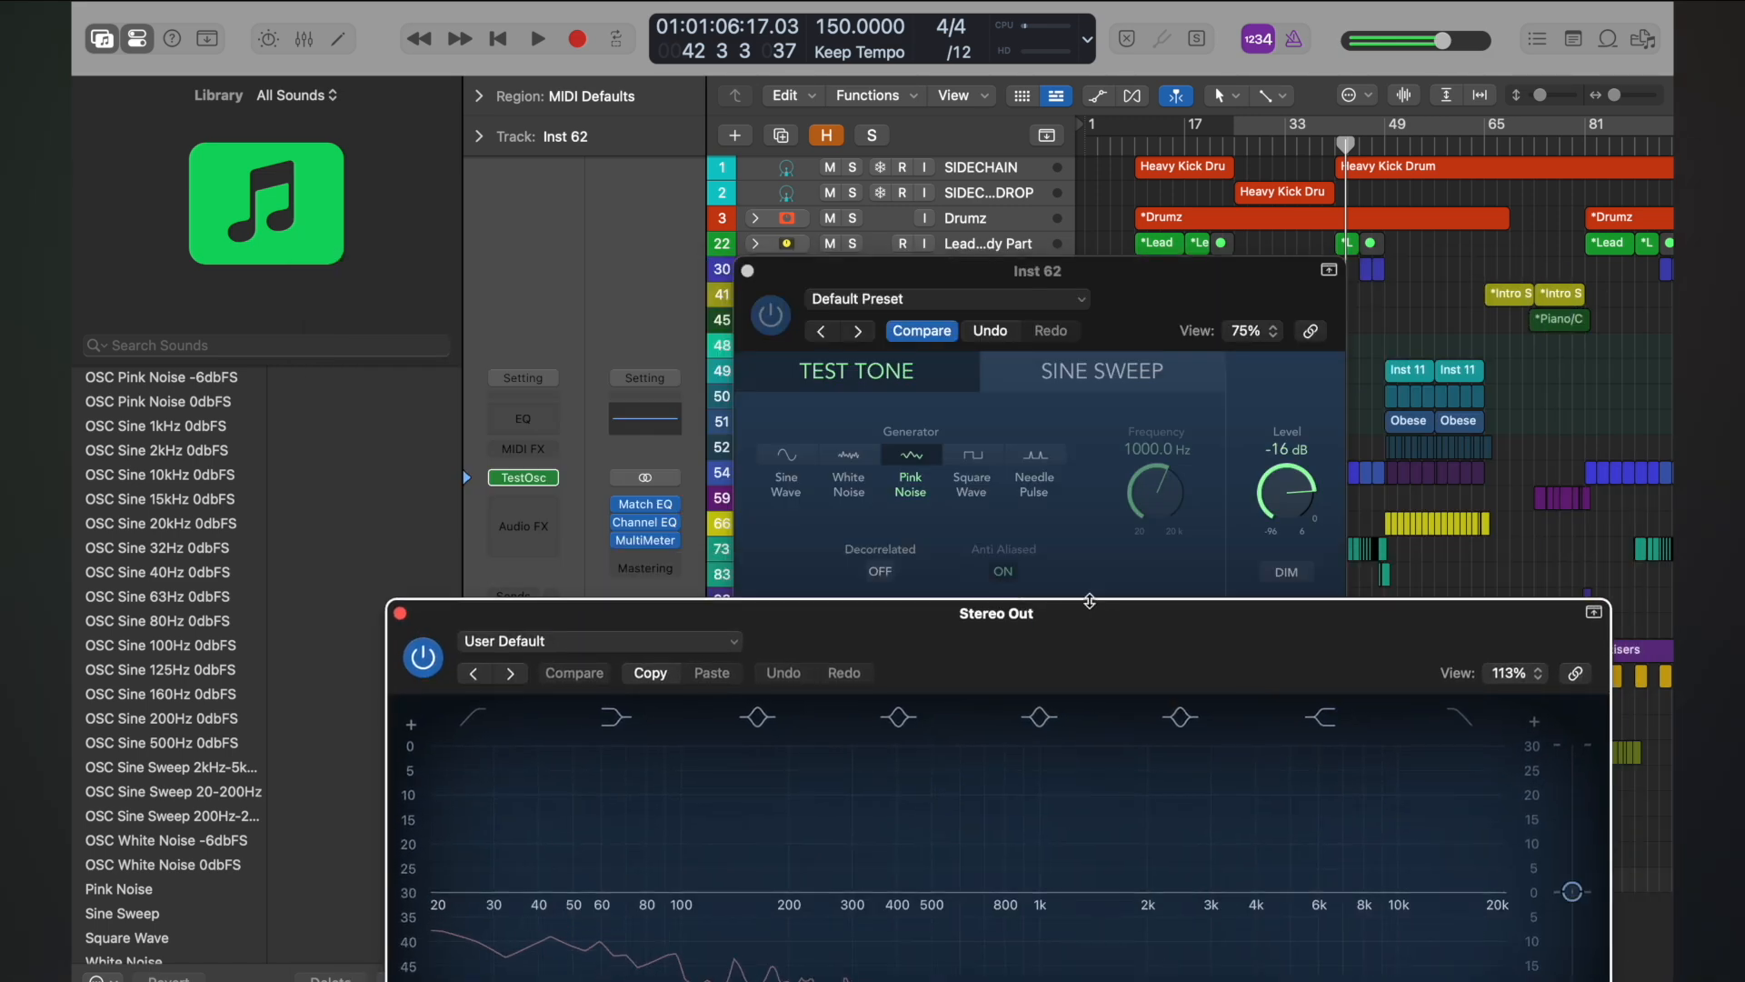
# Step: Change the Test Oscillator's generator to White Noise and view its spectrum in the Channel EQ for comparison with pink noise
pyautogui.click(907, 489)
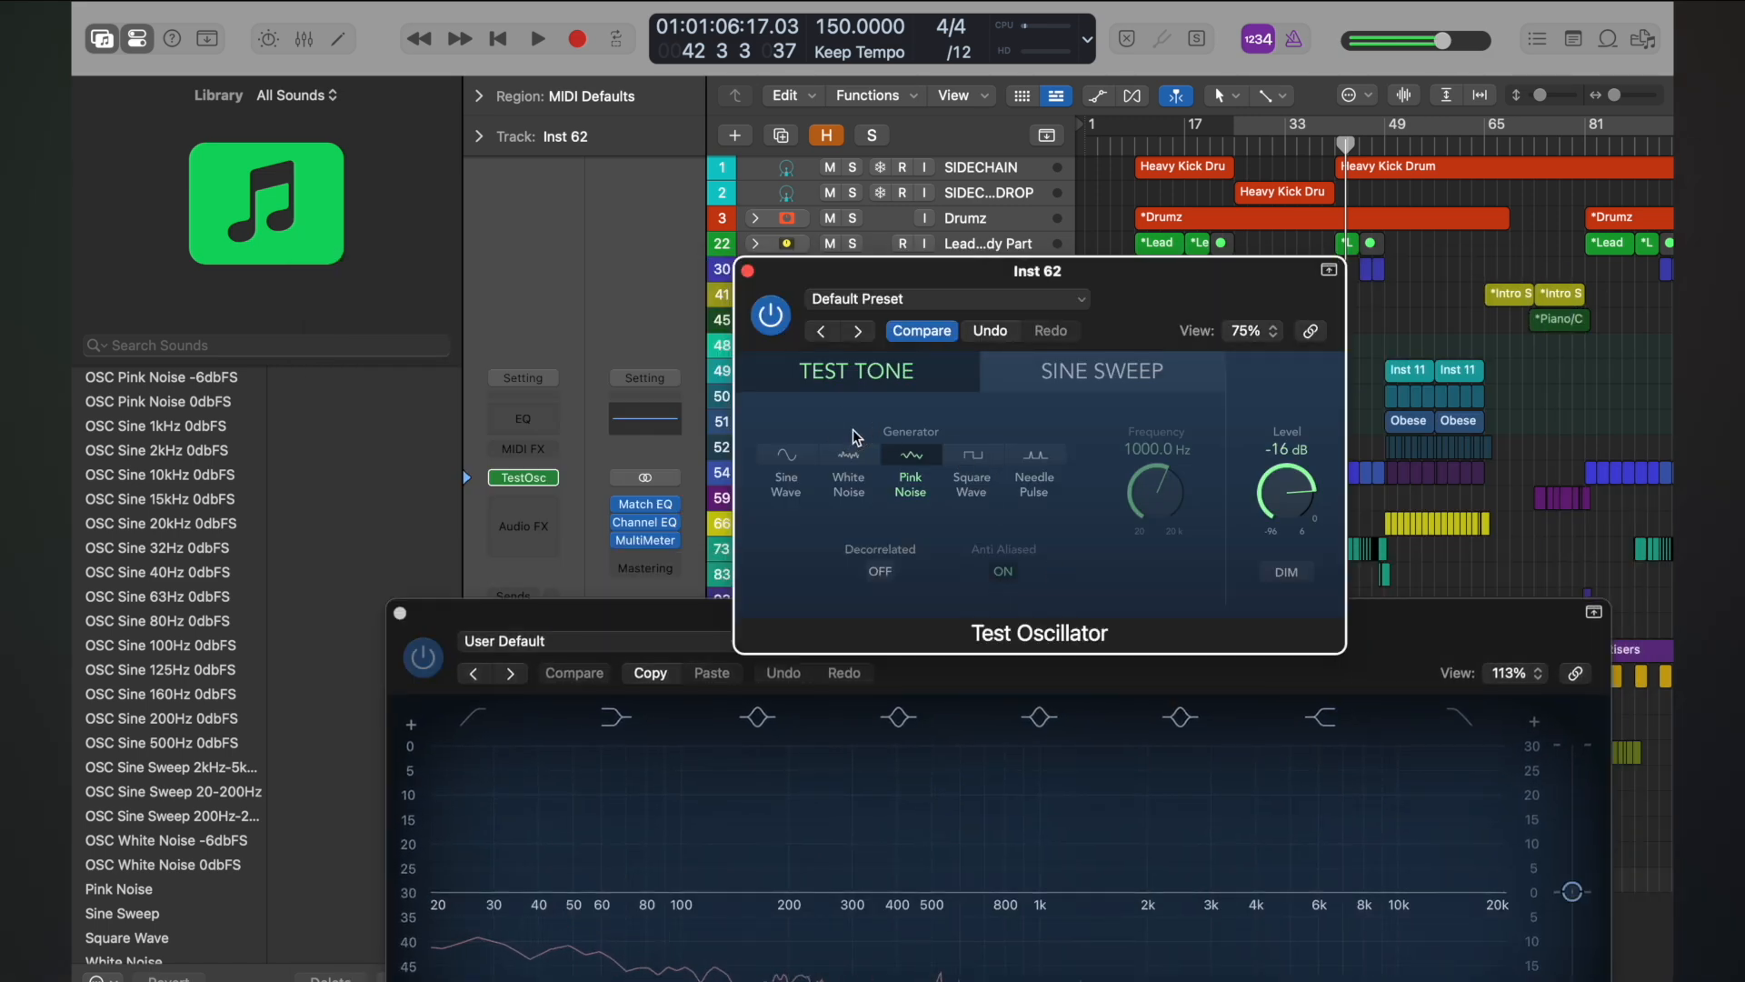
pyautogui.click(769, 316)
pyautogui.click(549, 616)
pyautogui.moveTo(549, 615); pyautogui.dragTo(453, 554)
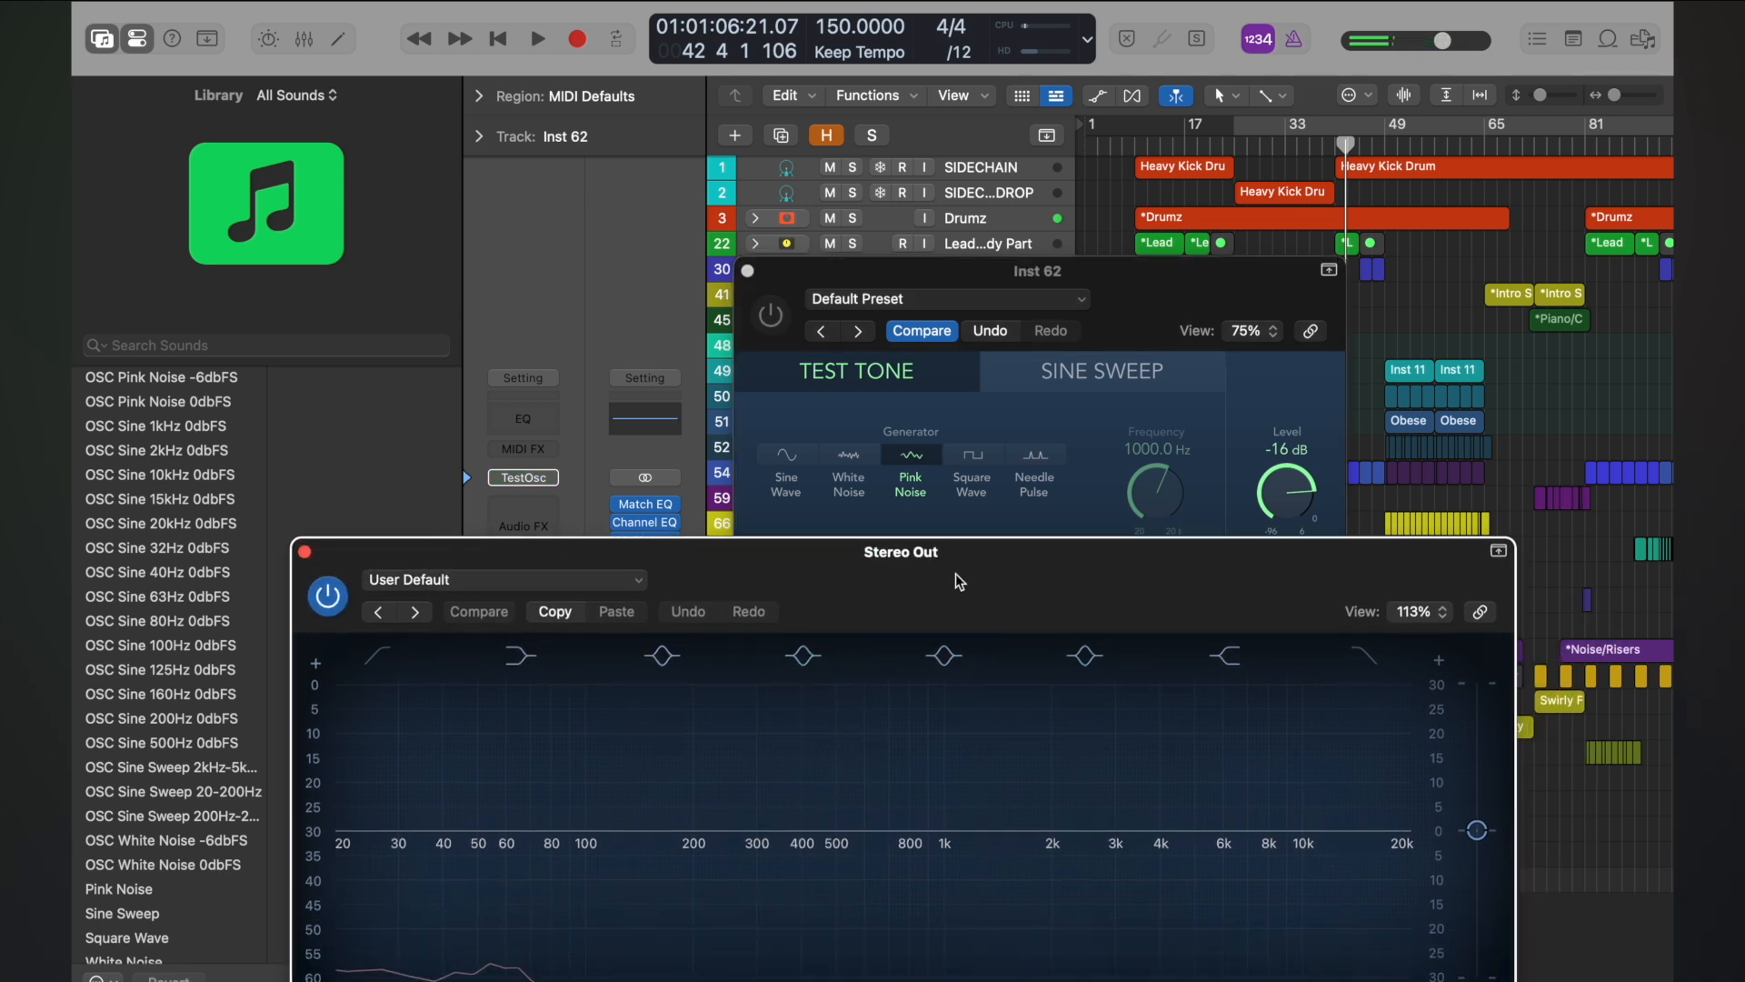
pyautogui.click(854, 457)
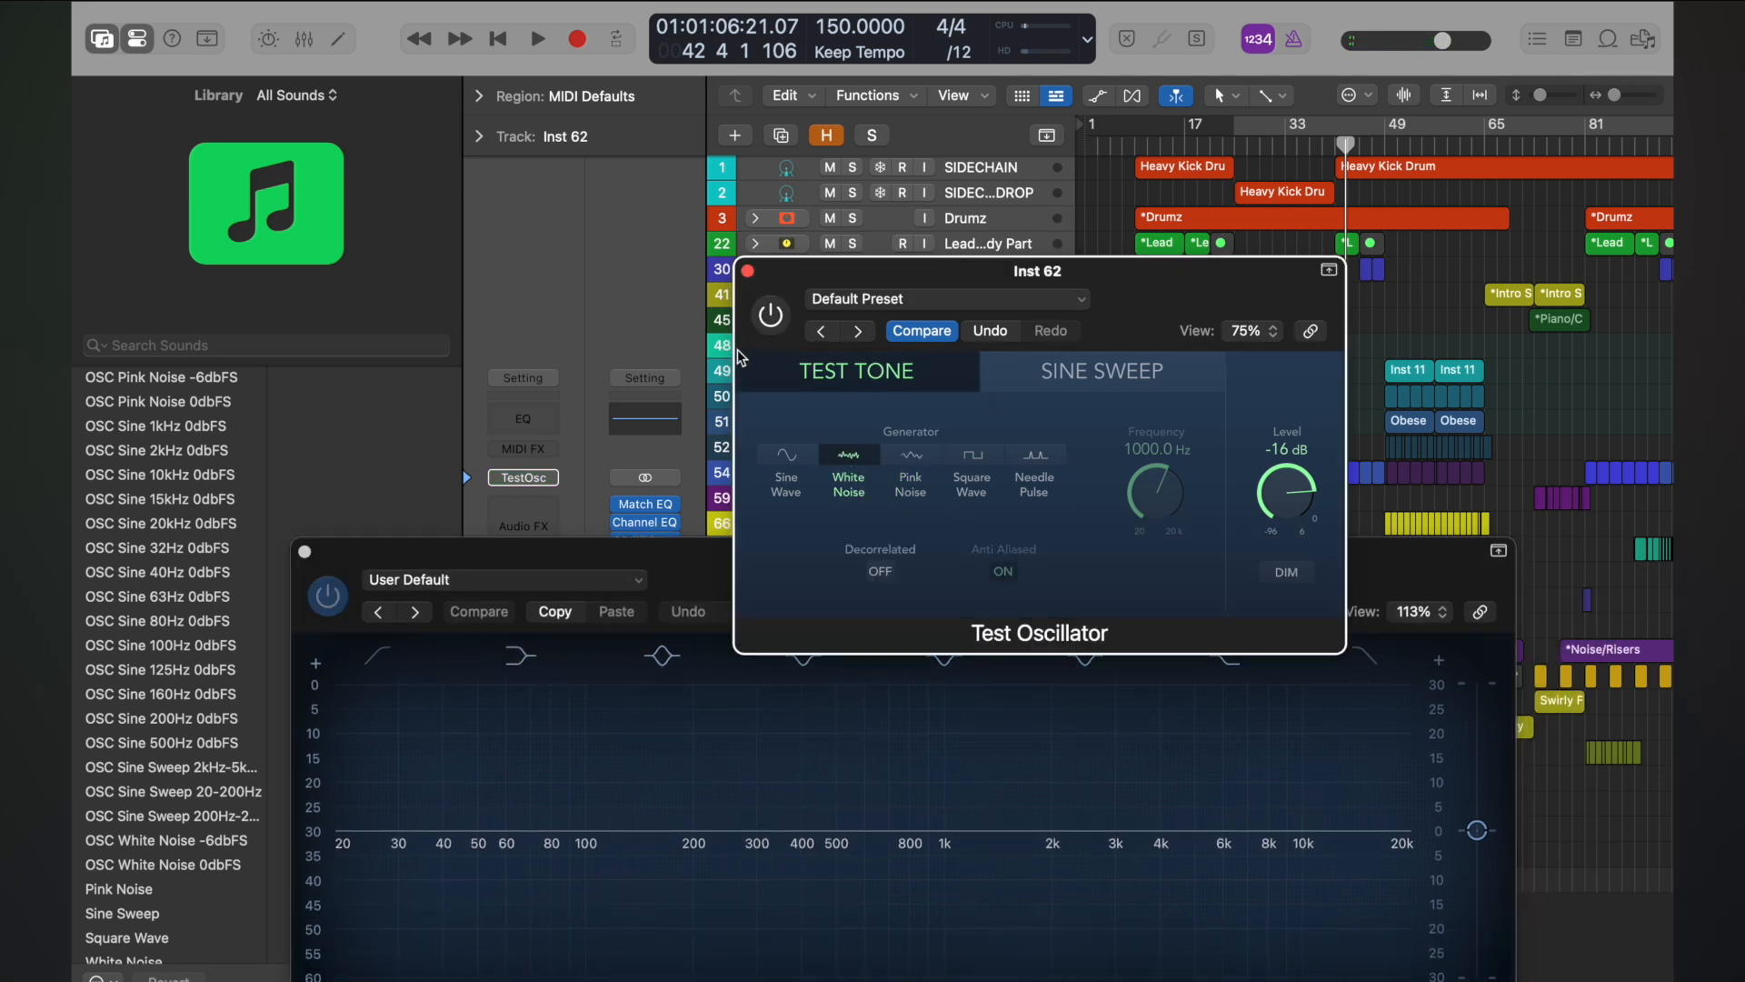
pyautogui.click(770, 316)
pyautogui.click(613, 564)
pyautogui.moveTo(612, 564); pyautogui.dragTo(600, 354)
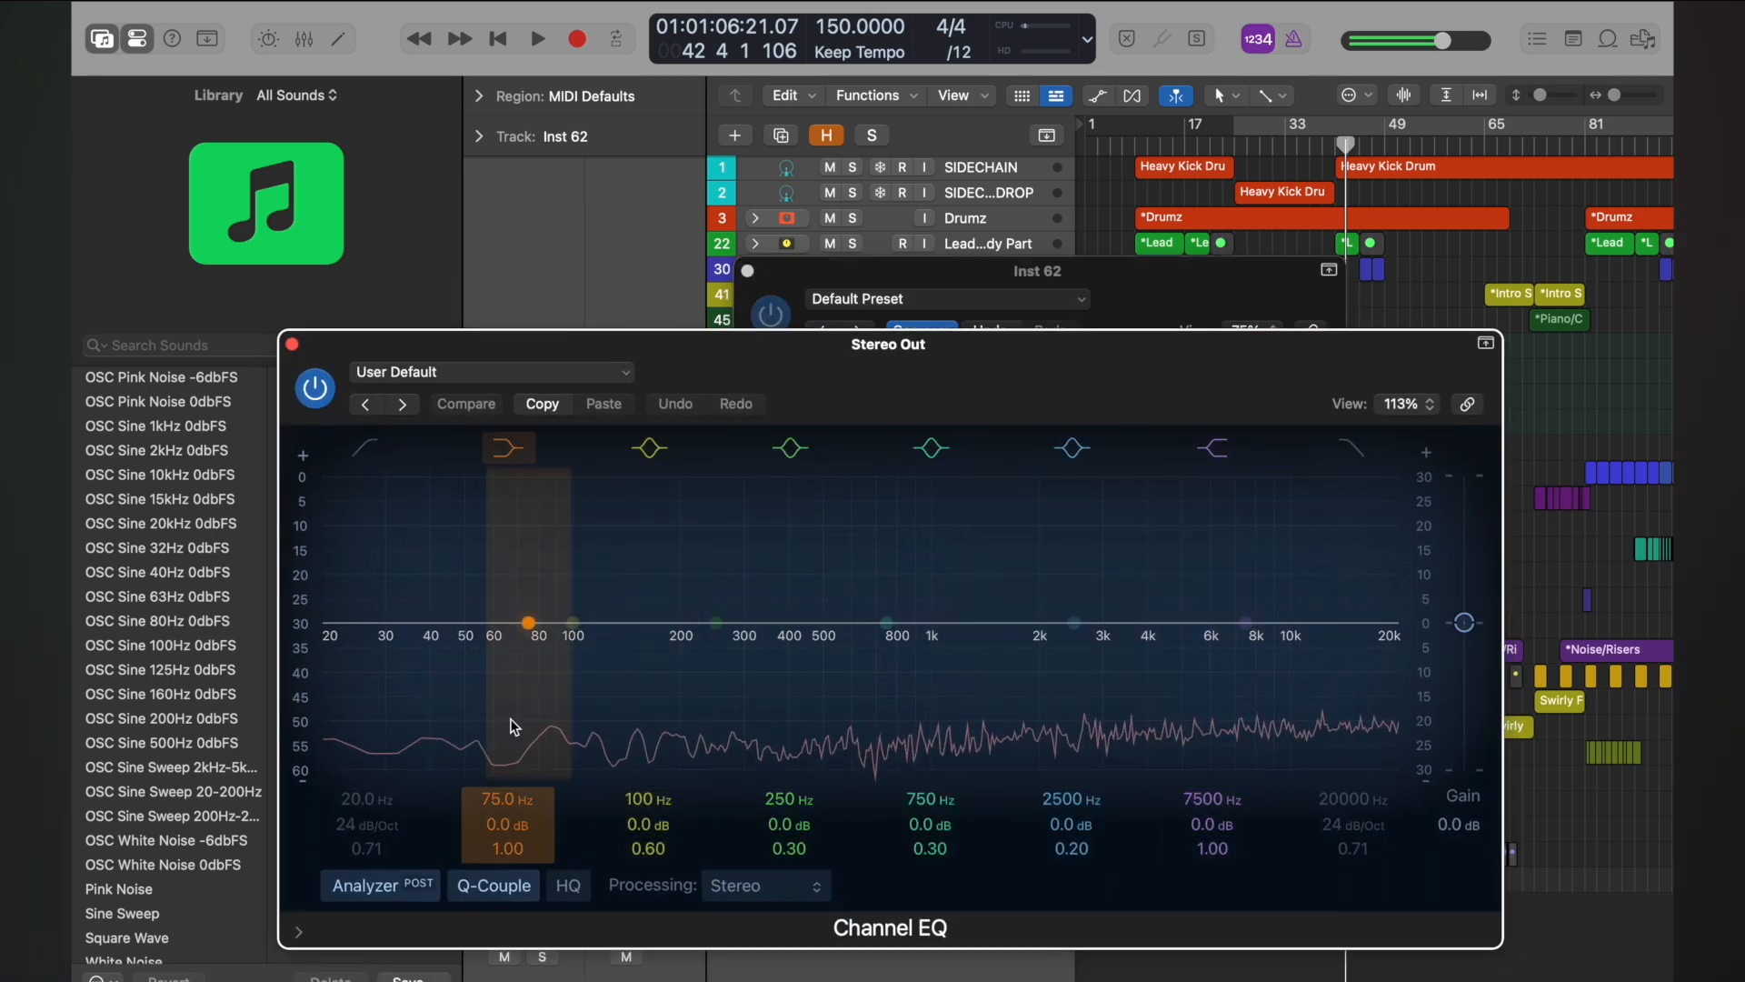
# Step: Return the generator to Pink Noise, switch the Test Oscillator off after listening, and close the Channel EQ
pyautogui.click(776, 264)
pyautogui.click(929, 465)
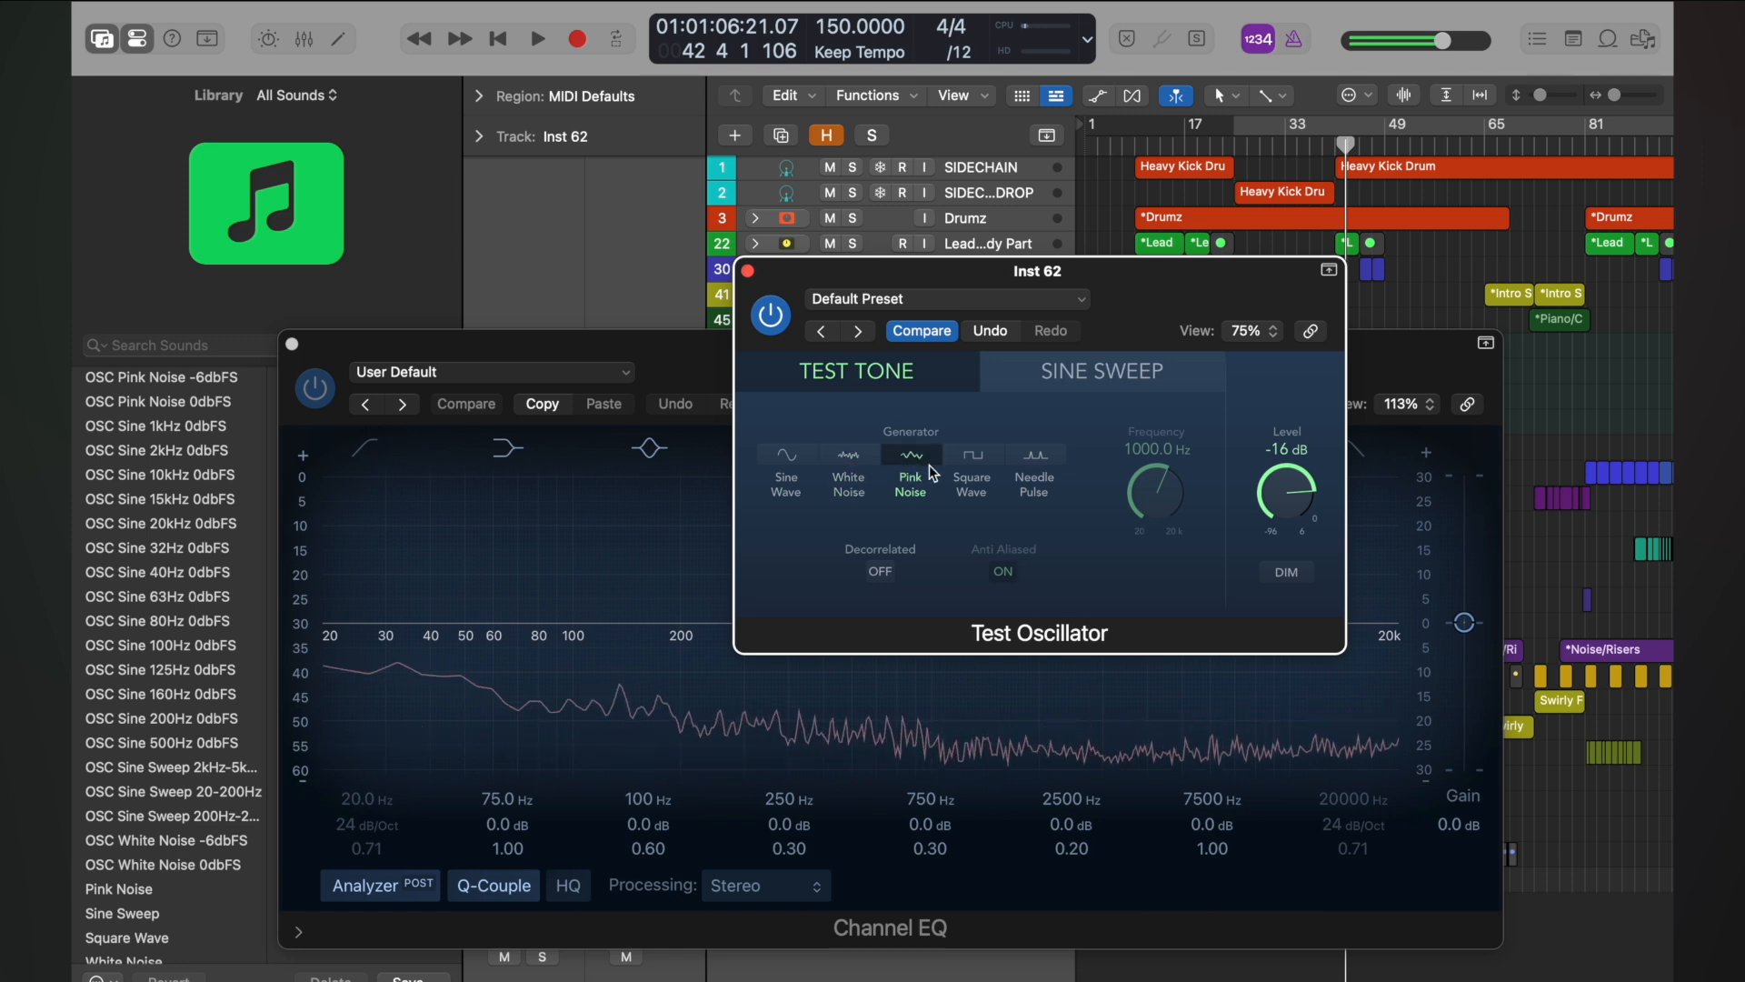
pyautogui.press('space')
pyautogui.press('space')
pyautogui.click(772, 314)
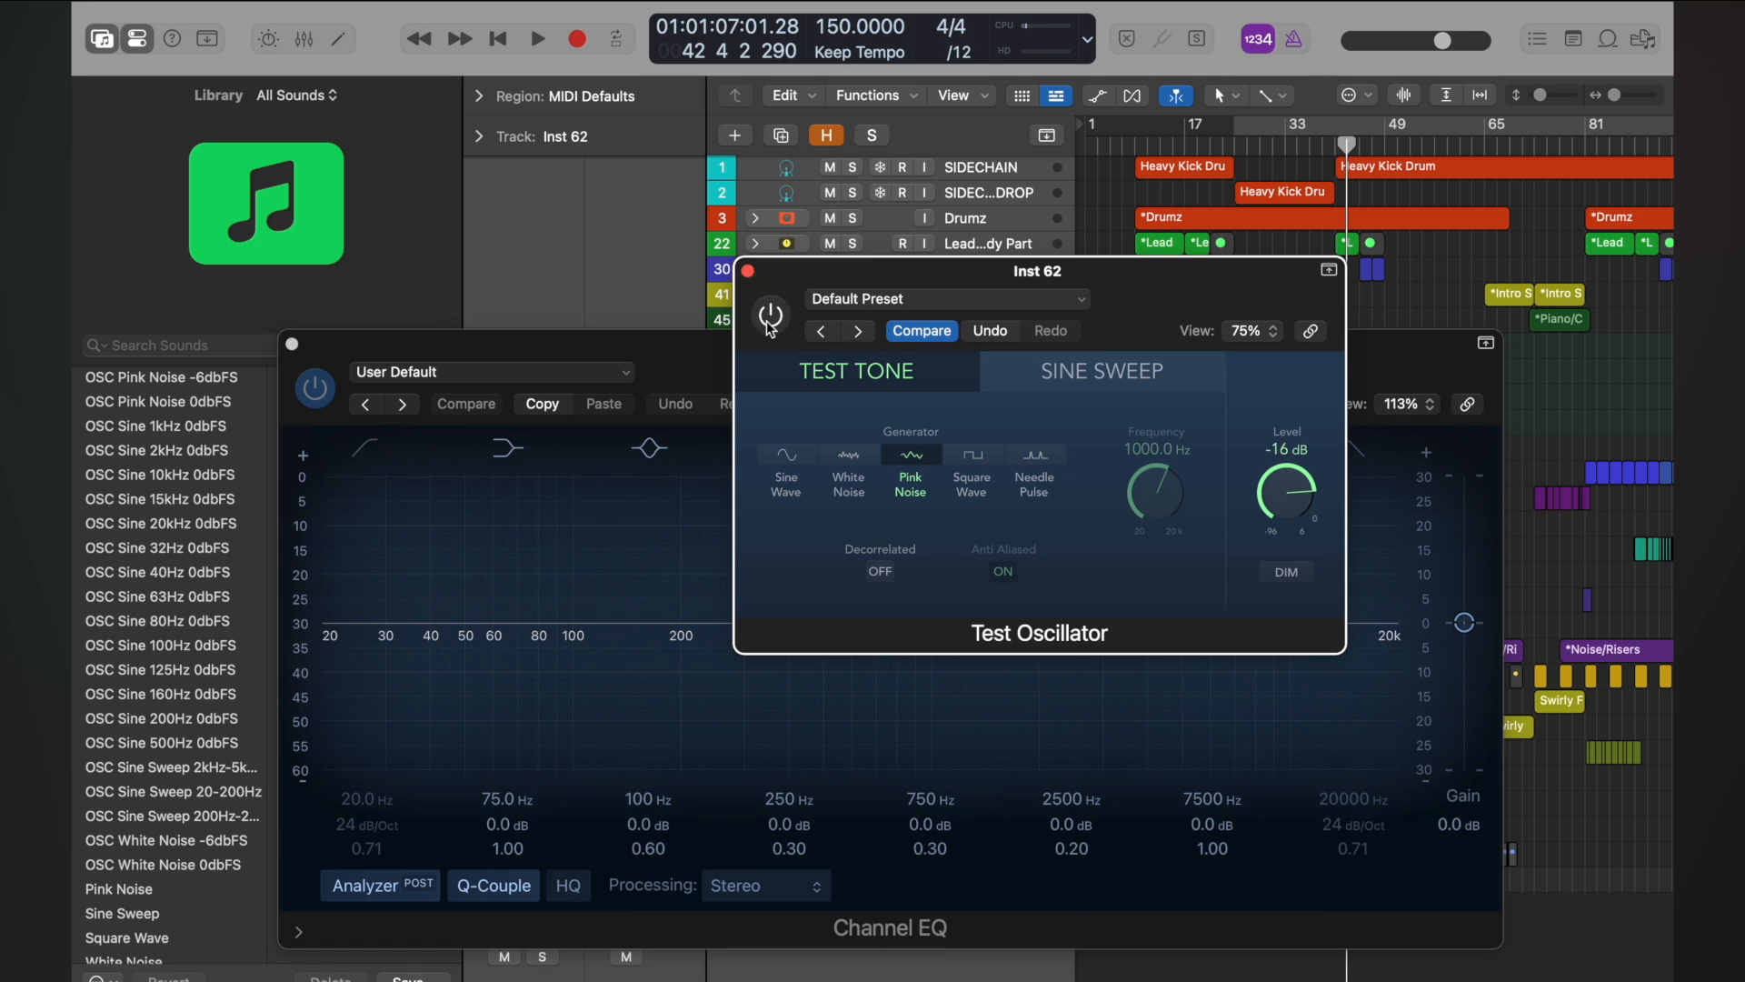
pyautogui.click(292, 346)
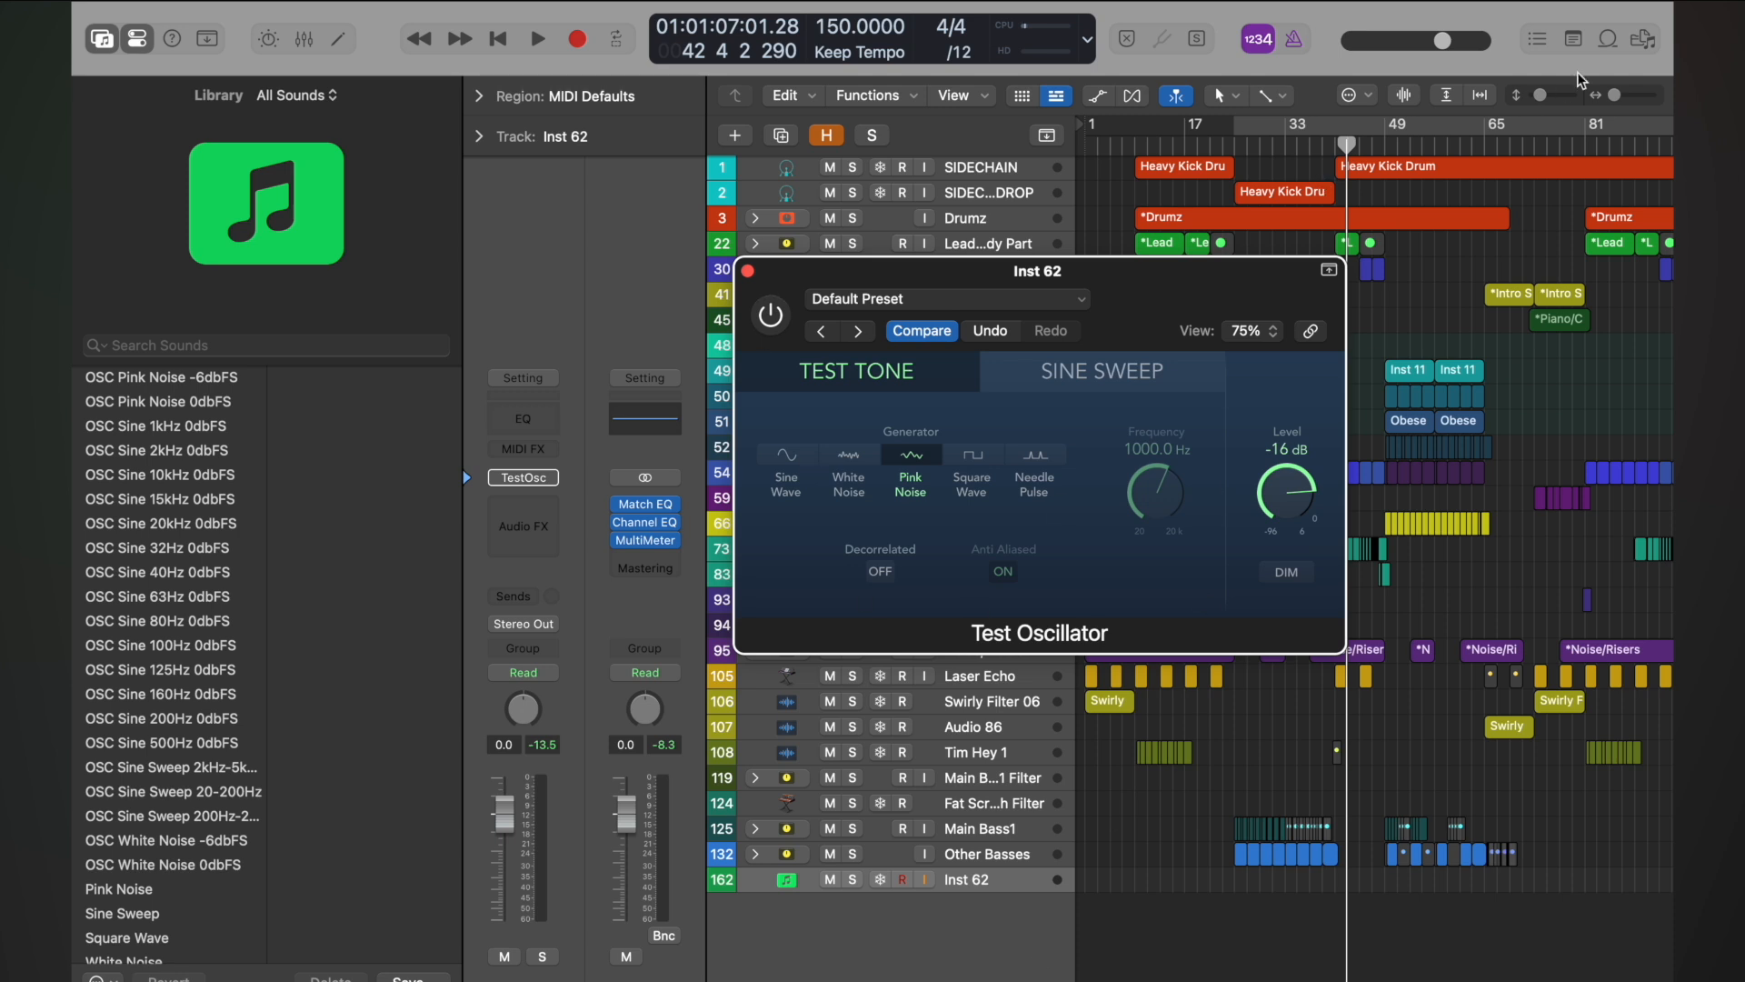
# Step: Create a MIDI region on the Inst 62 track spanning bar 1 to about bar 25, and set the oscillator level to -12 dB
pyautogui.rightClick(1094, 882)
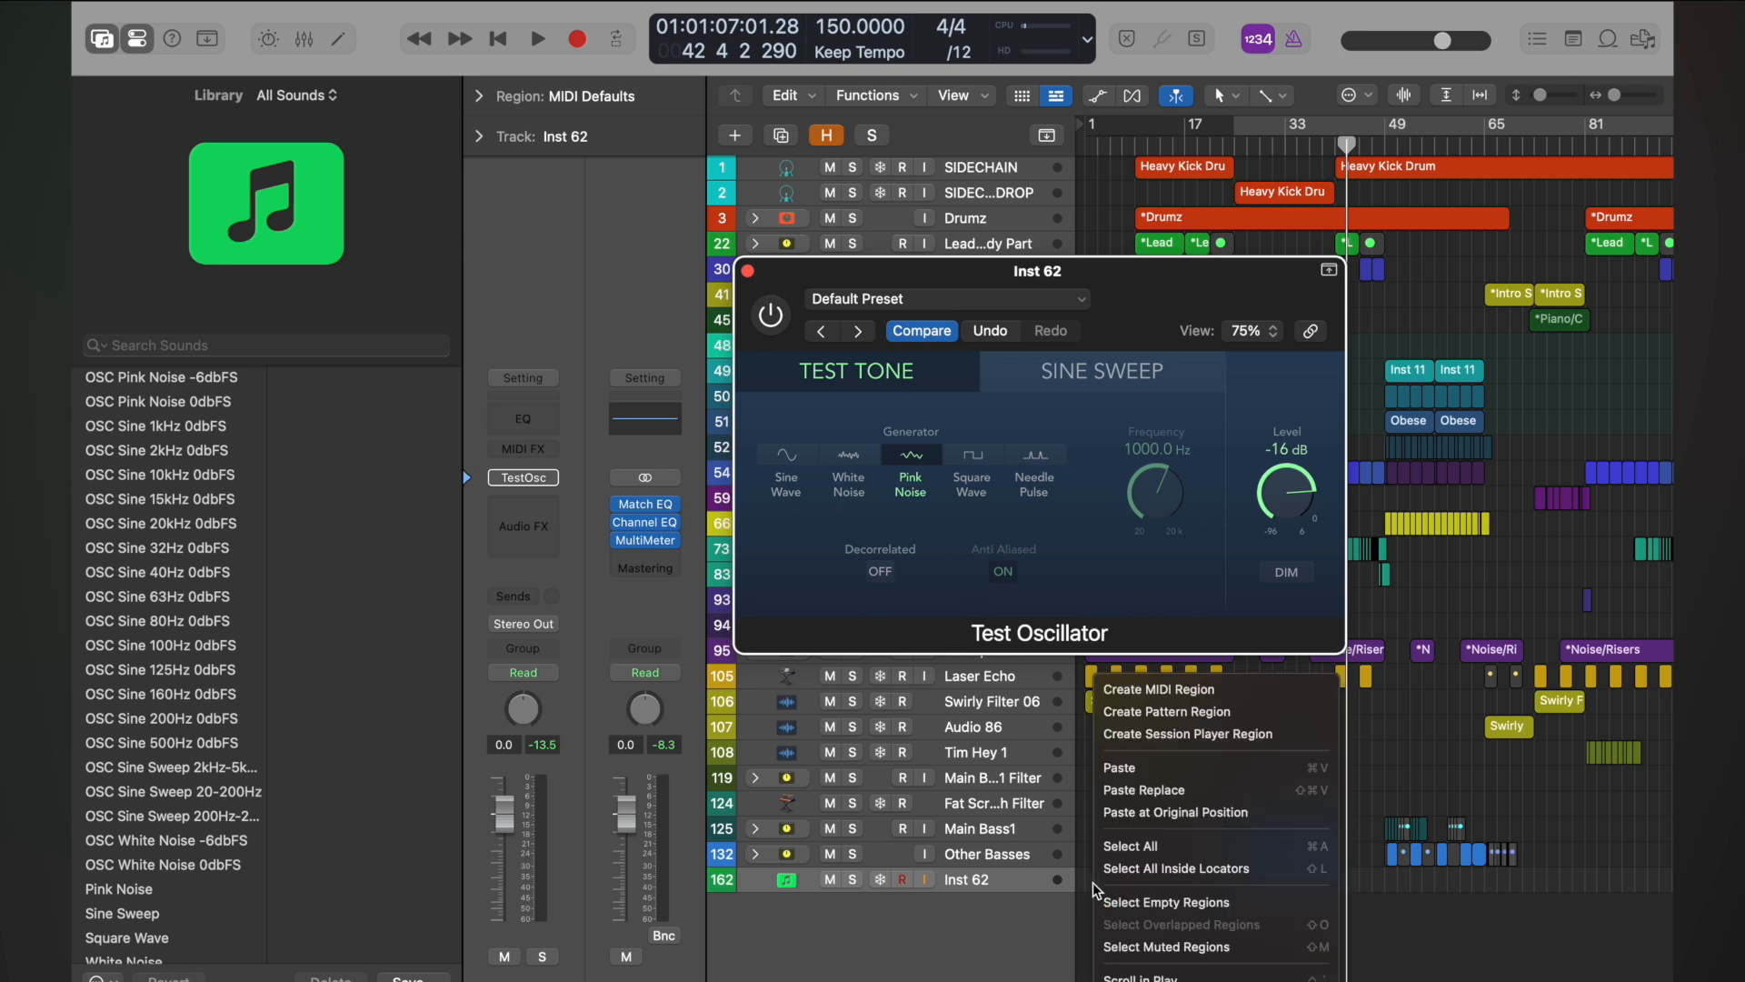
pyautogui.click(1140, 686)
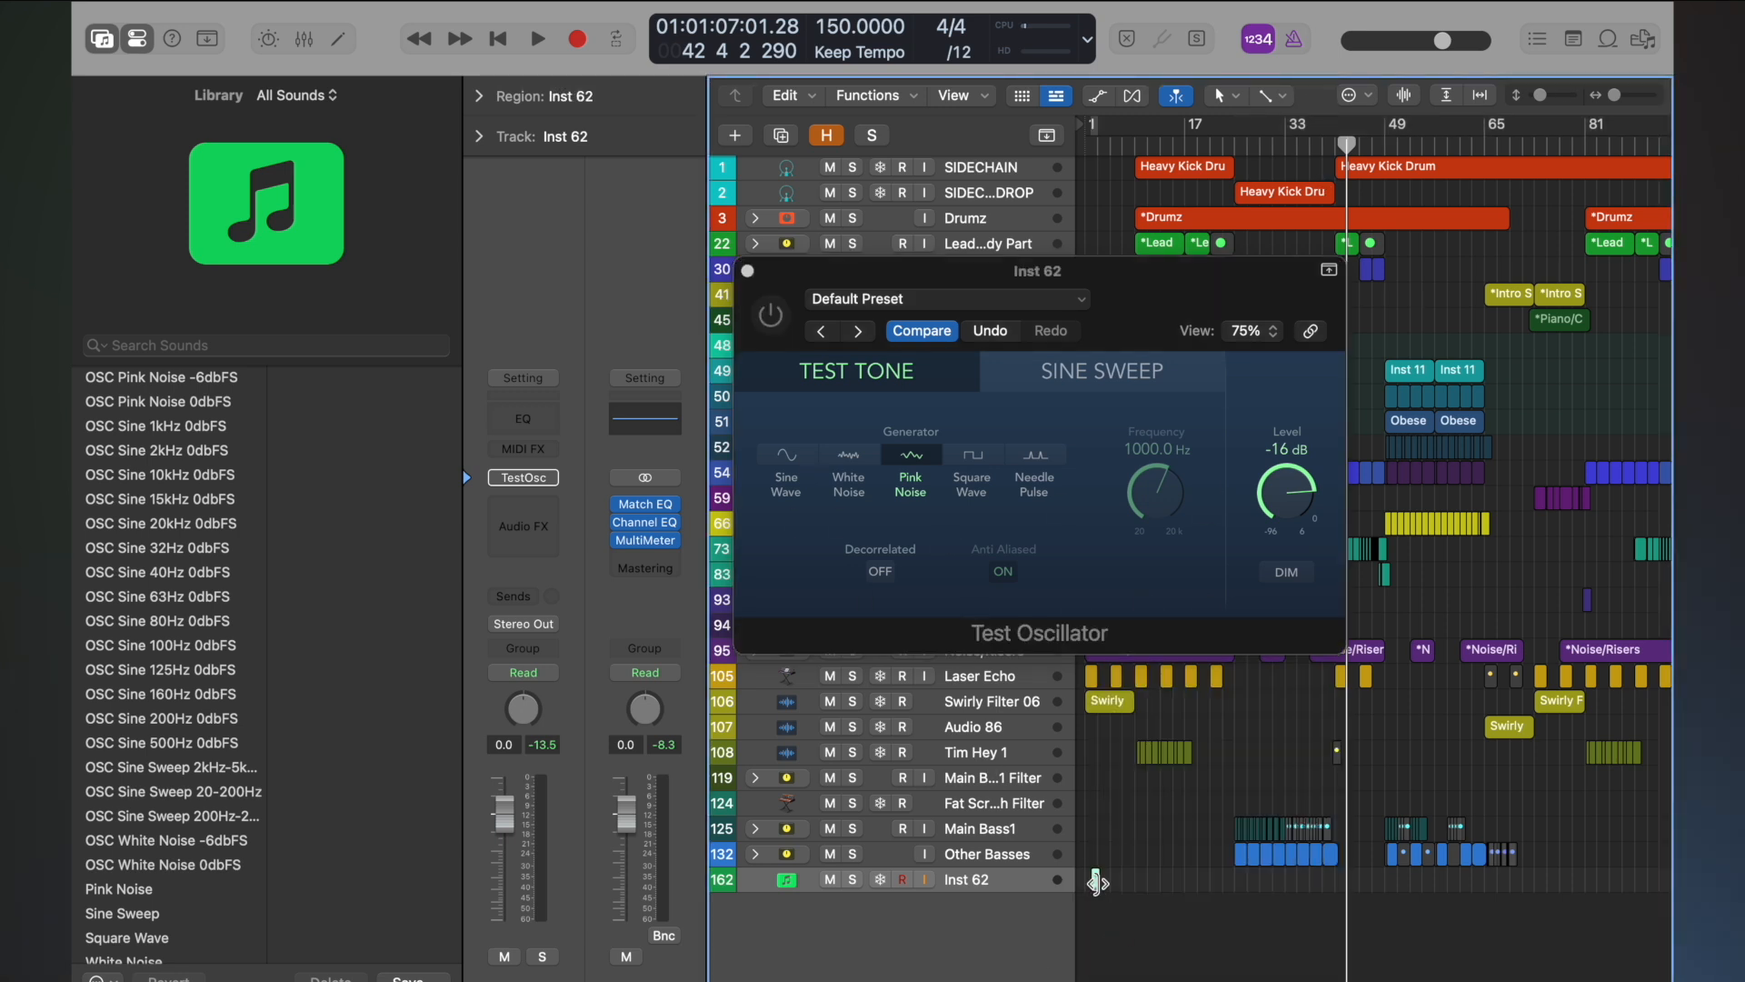
pyautogui.moveTo(1097, 881); pyautogui.dragTo(1209, 880)
pyautogui.moveTo(1288, 498); pyautogui.dragTo(1297, 492)
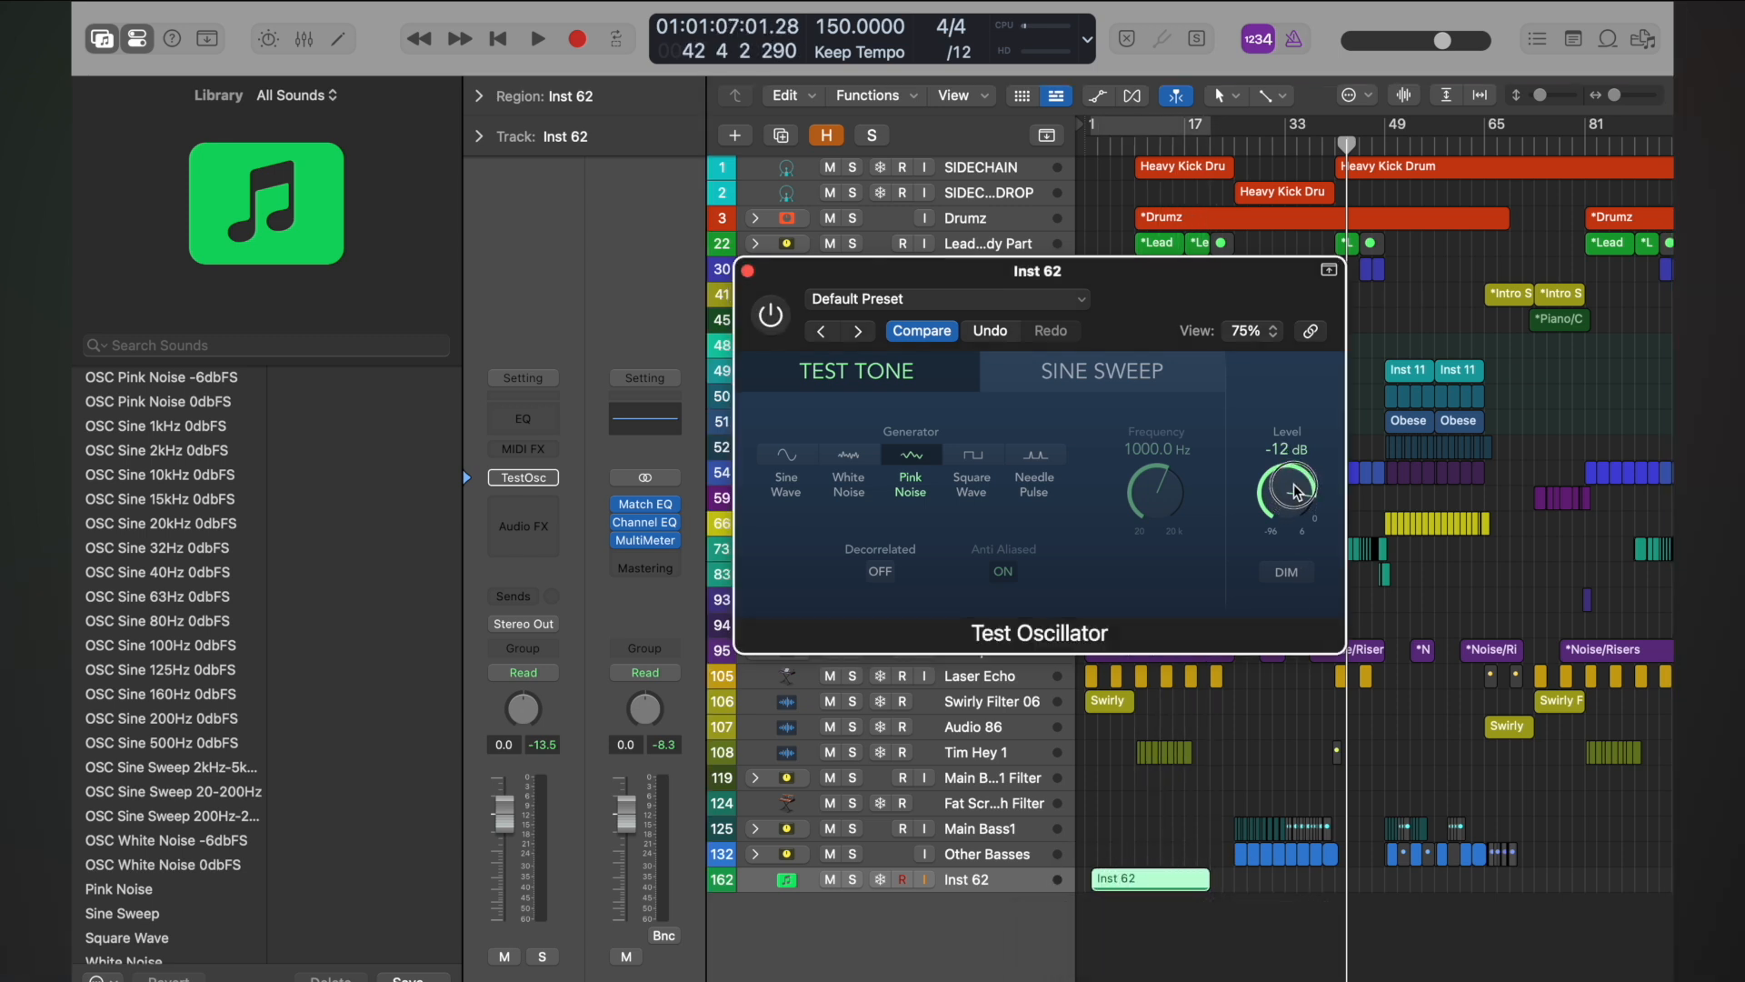
pyautogui.moveTo(1102, 880); pyautogui.dragTo(1067, 883)
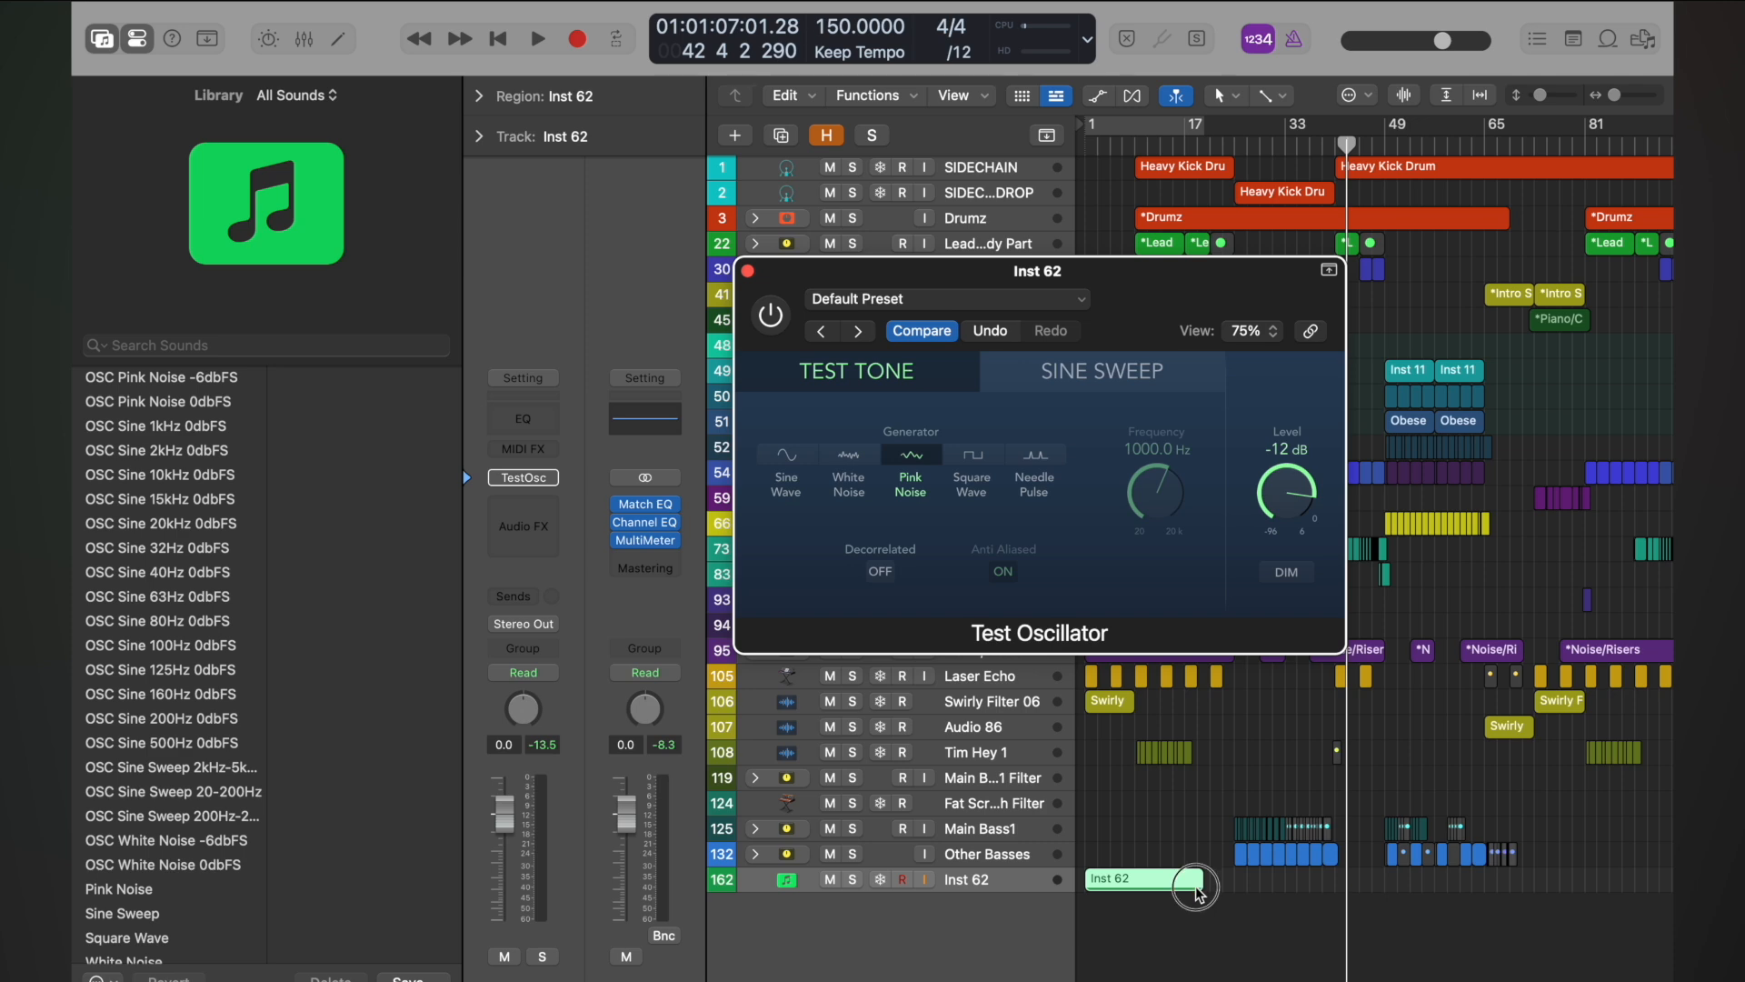
pyautogui.moveTo(1195, 887); pyautogui.dragTo(1233, 883)
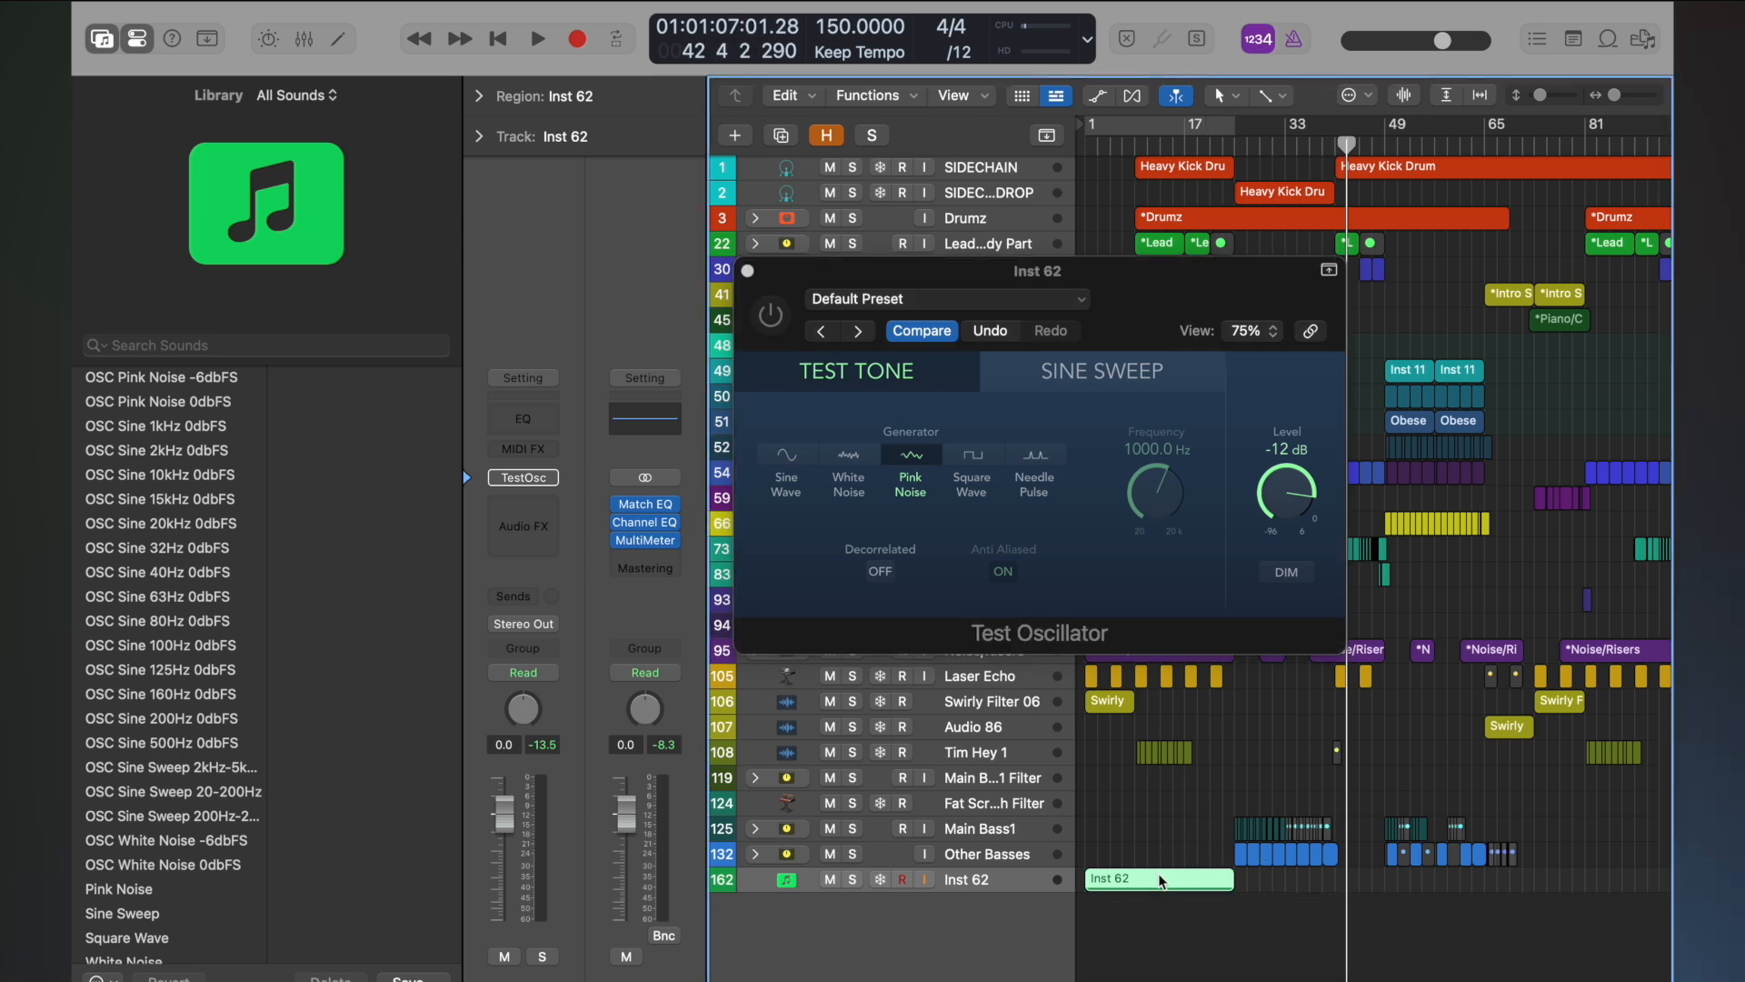
# Step: Solo the Inst 62 track and switch the Test Oscillator on so the pink noise can be bounced
pyautogui.rightClick(1160, 880)
pyautogui.click(1156, 854)
pyautogui.click(852, 880)
pyautogui.click(771, 315)
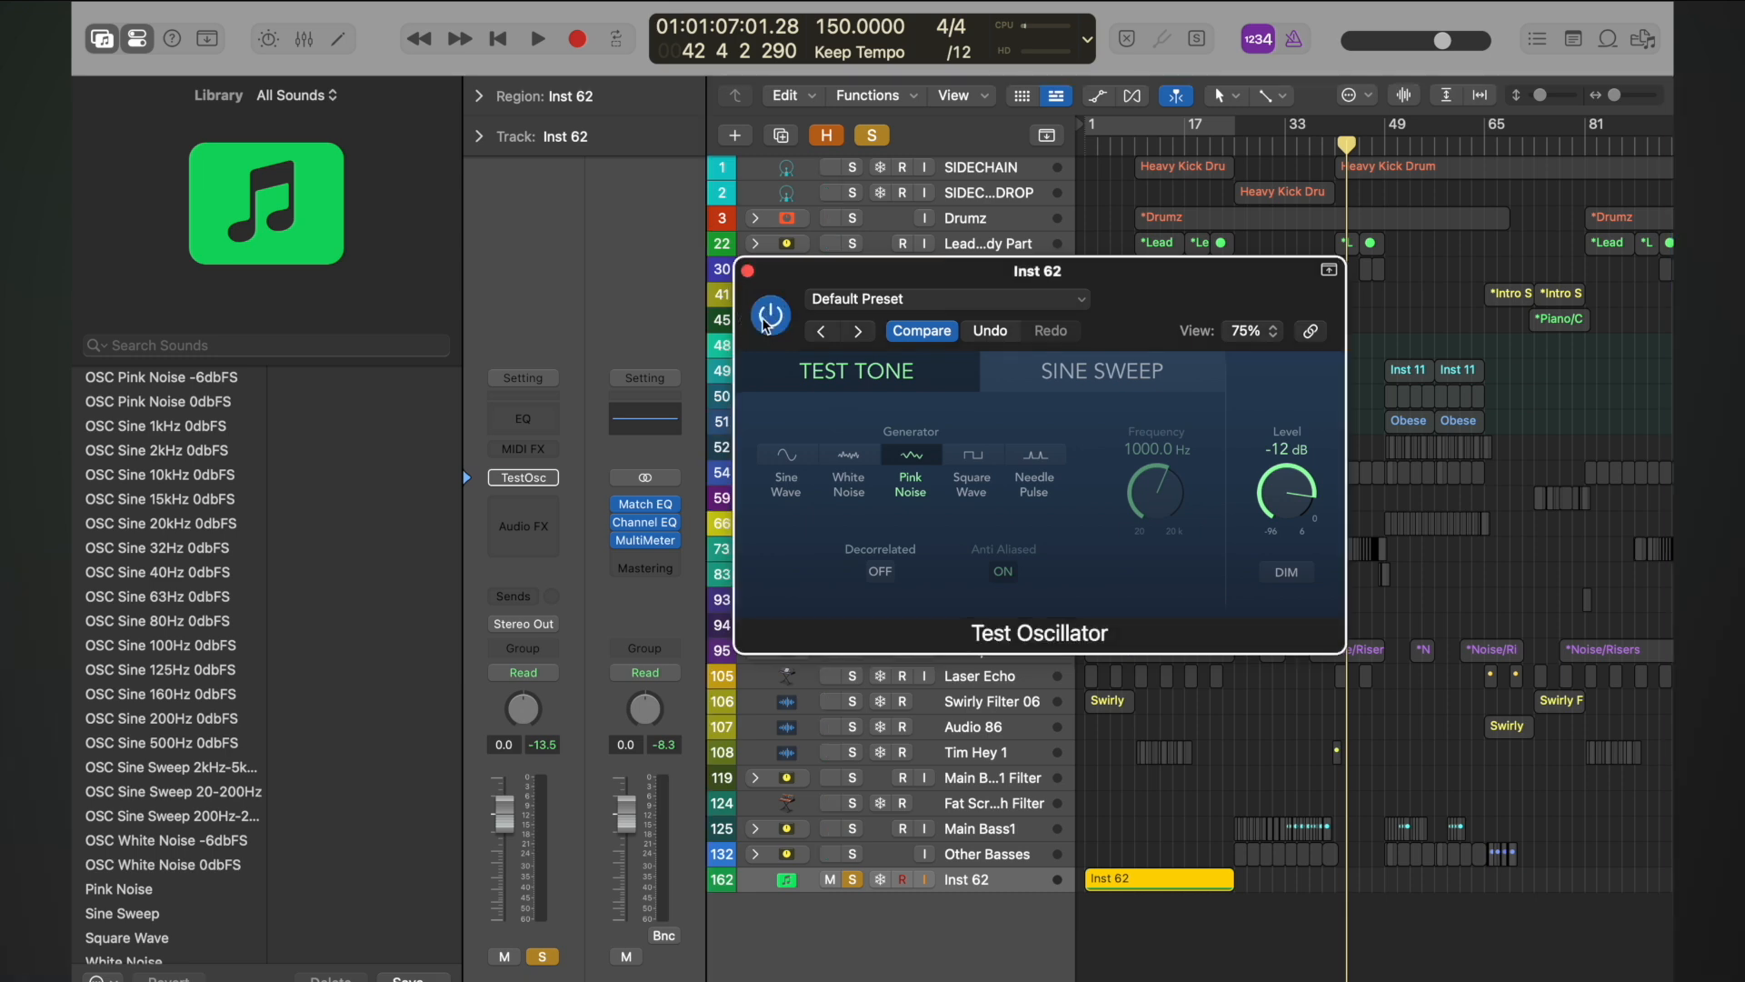
# Step: Bounce the Inst 62 region in place to a new track named Pink Noise, keeping the default bounce options
pyautogui.rightClick(1141, 879)
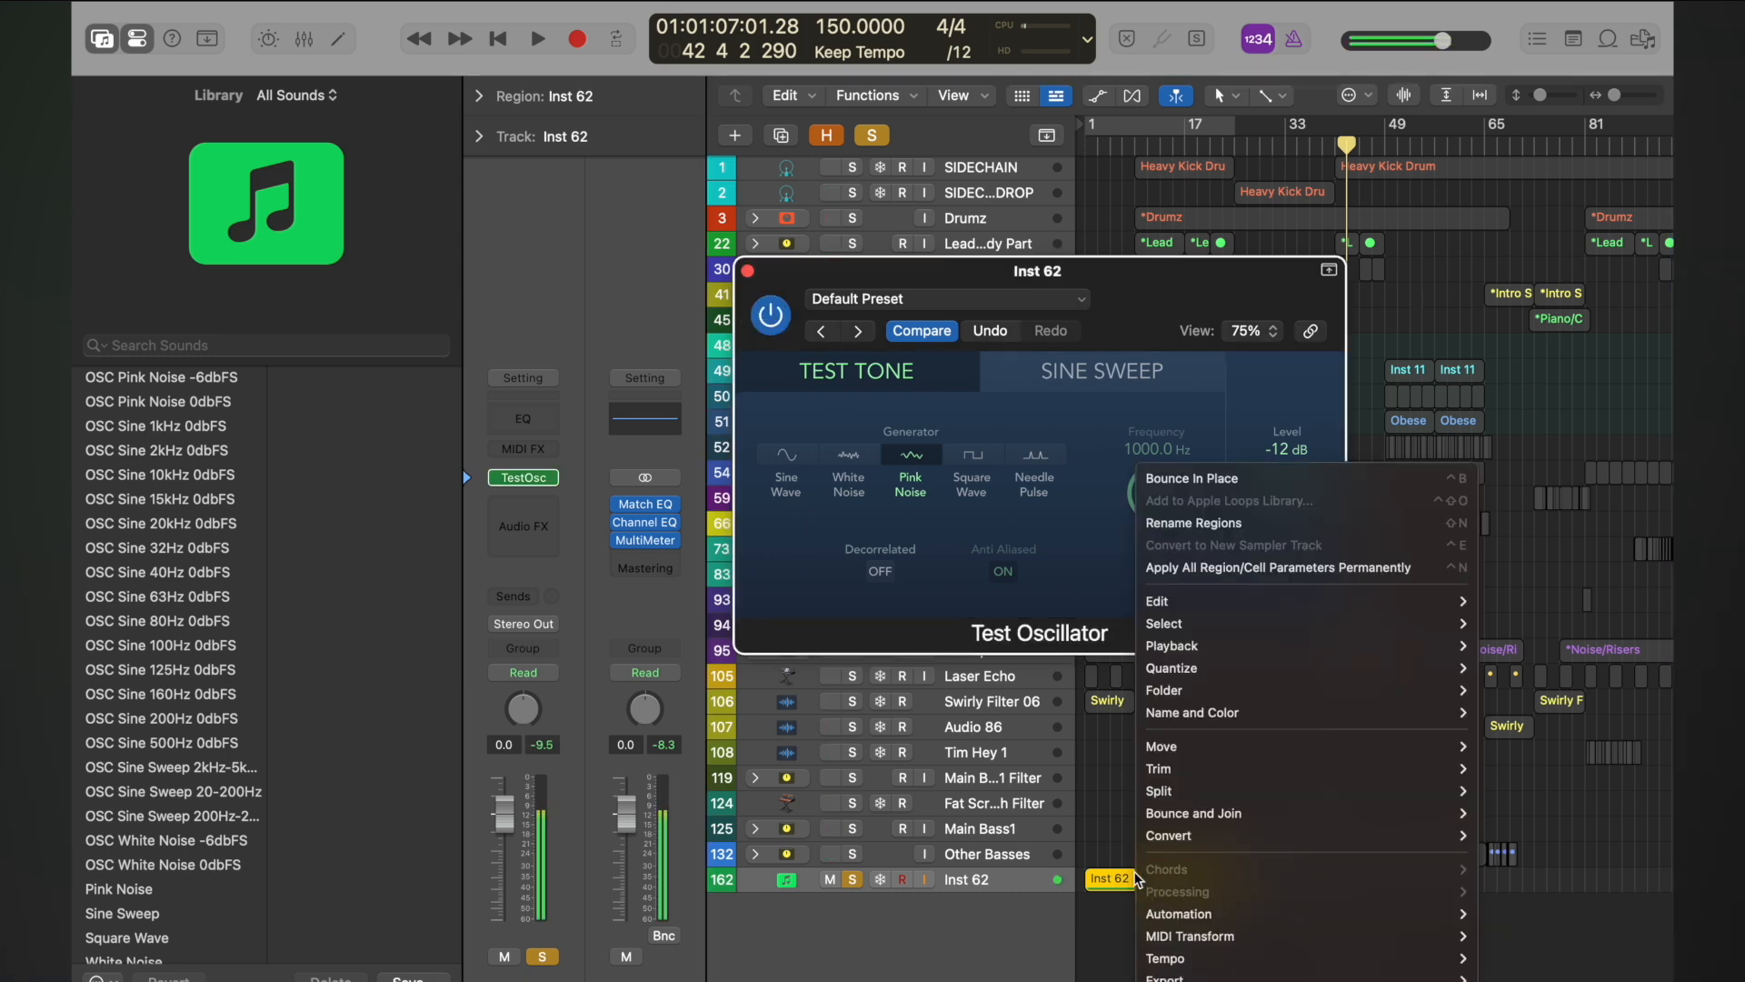
pyautogui.click(1168, 480)
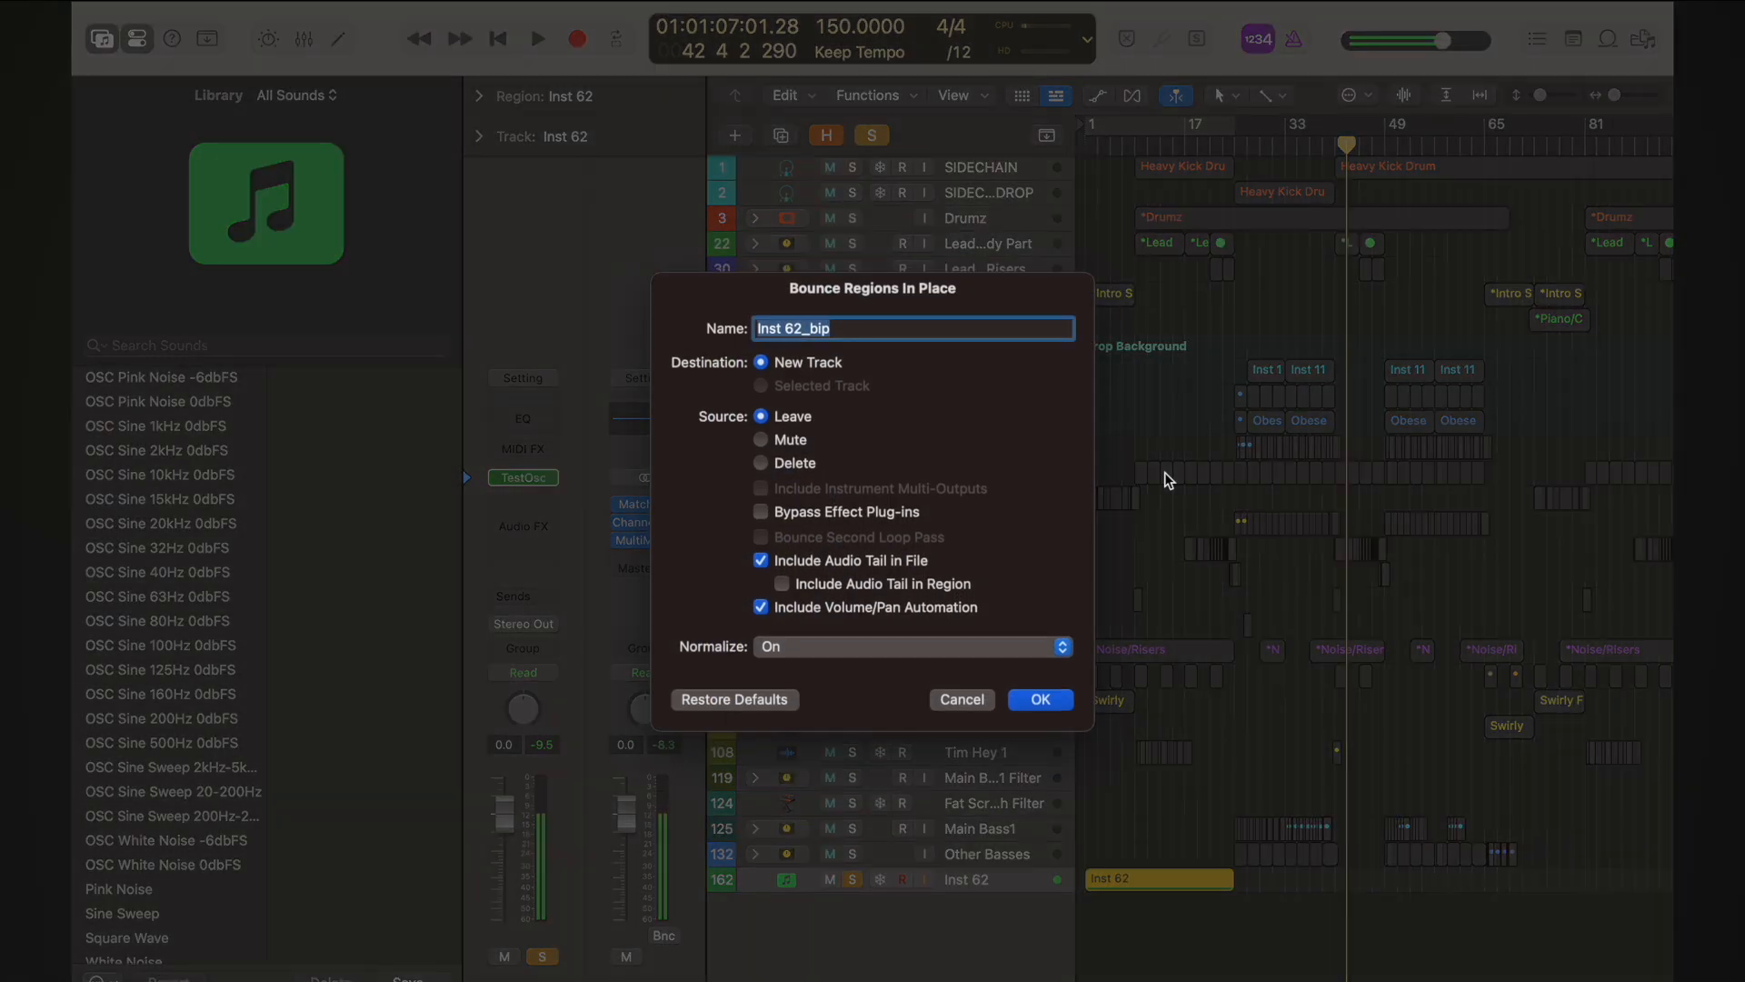
pyautogui.write('Pink Noi')
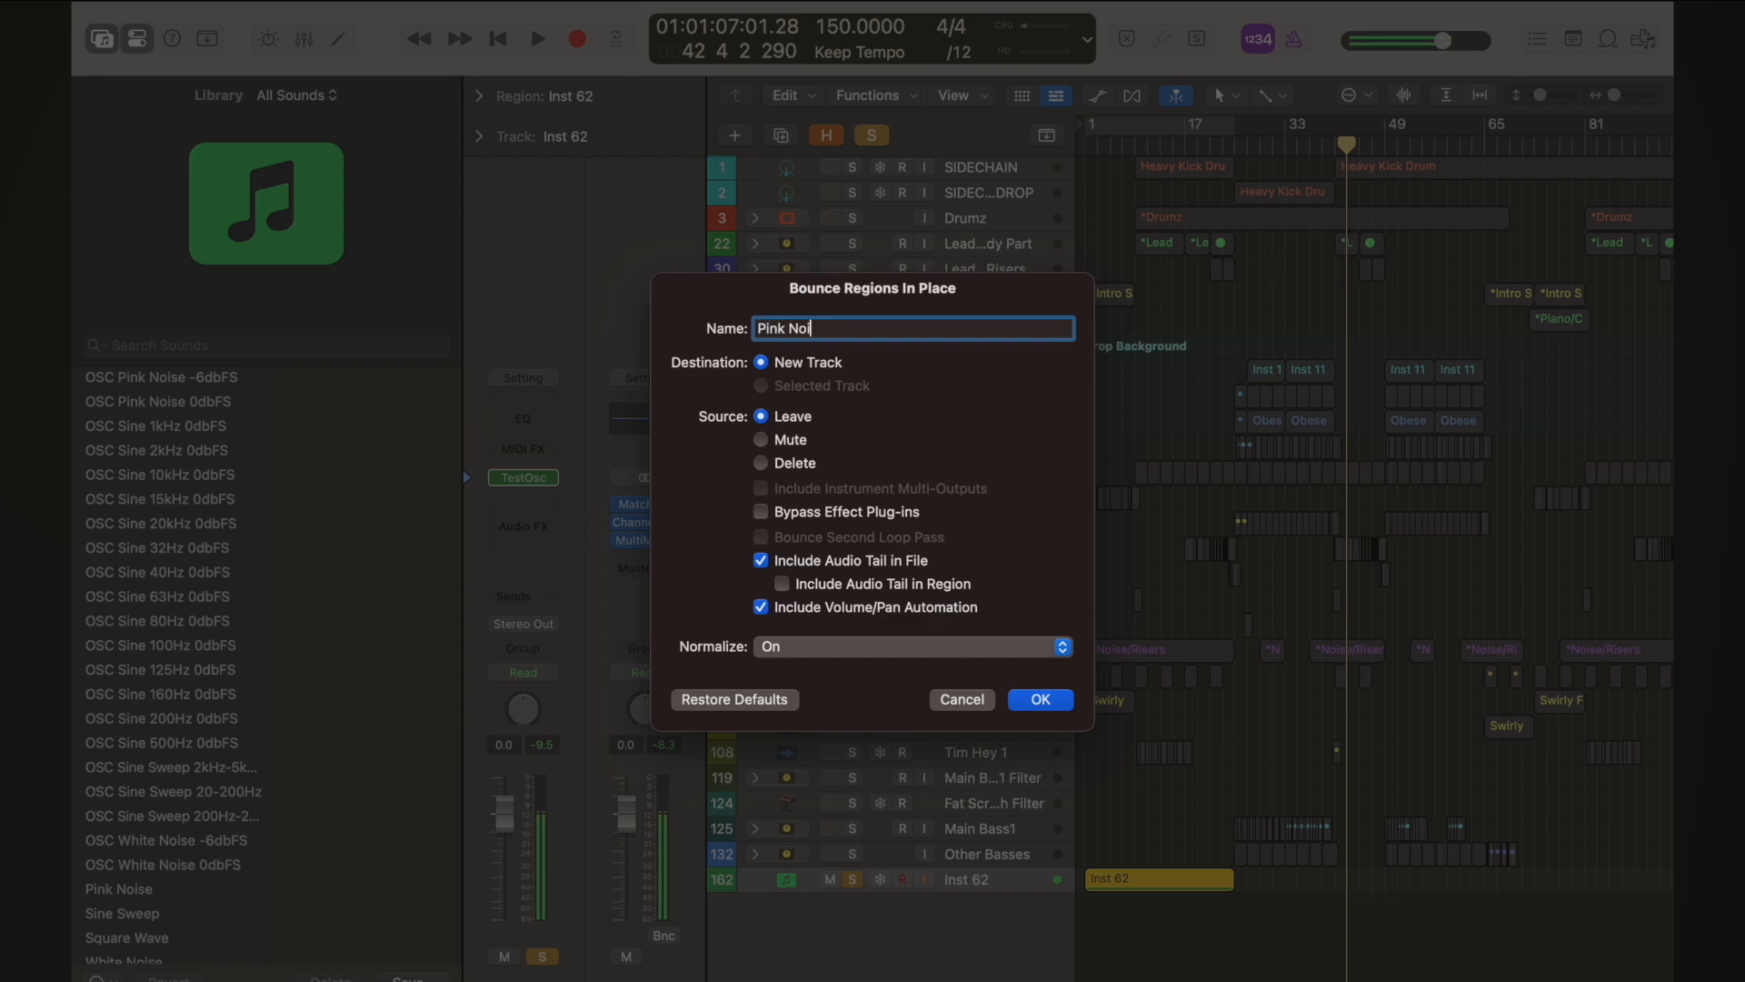
pyautogui.write('se')
pyautogui.press('Return')
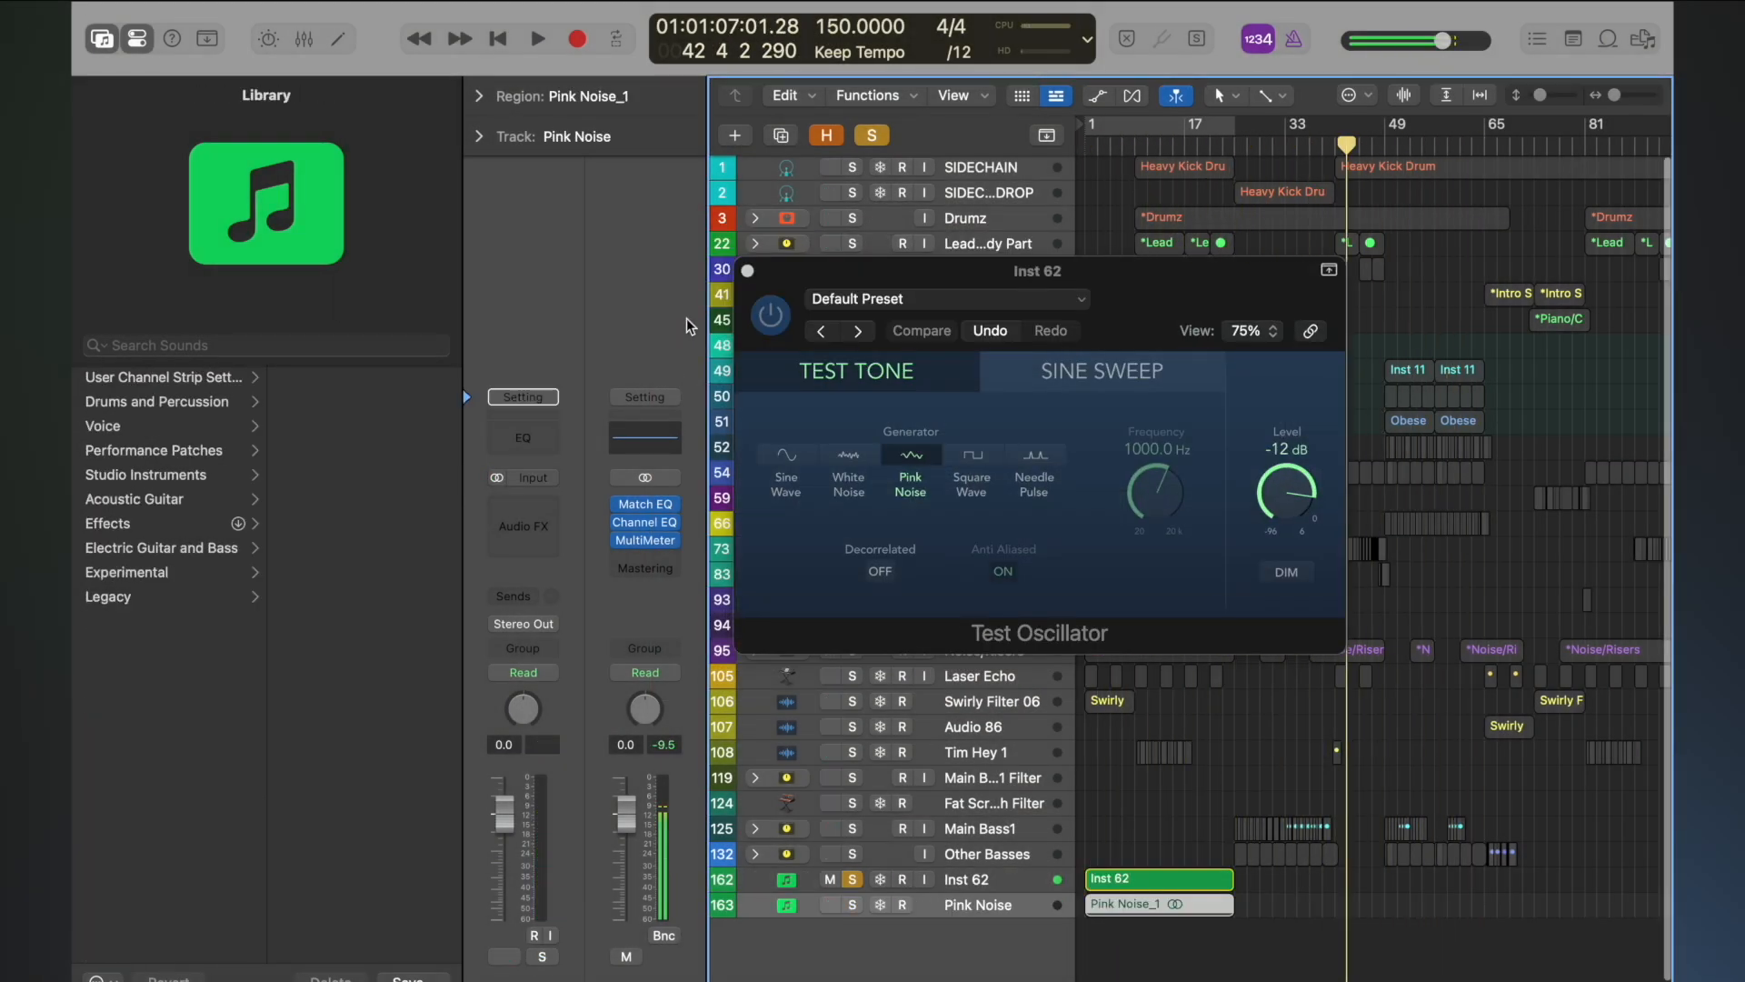
# Step: Close the Test Oscillator window, take the Inst 62 track out of solo, and mute it
pyautogui.click(748, 270)
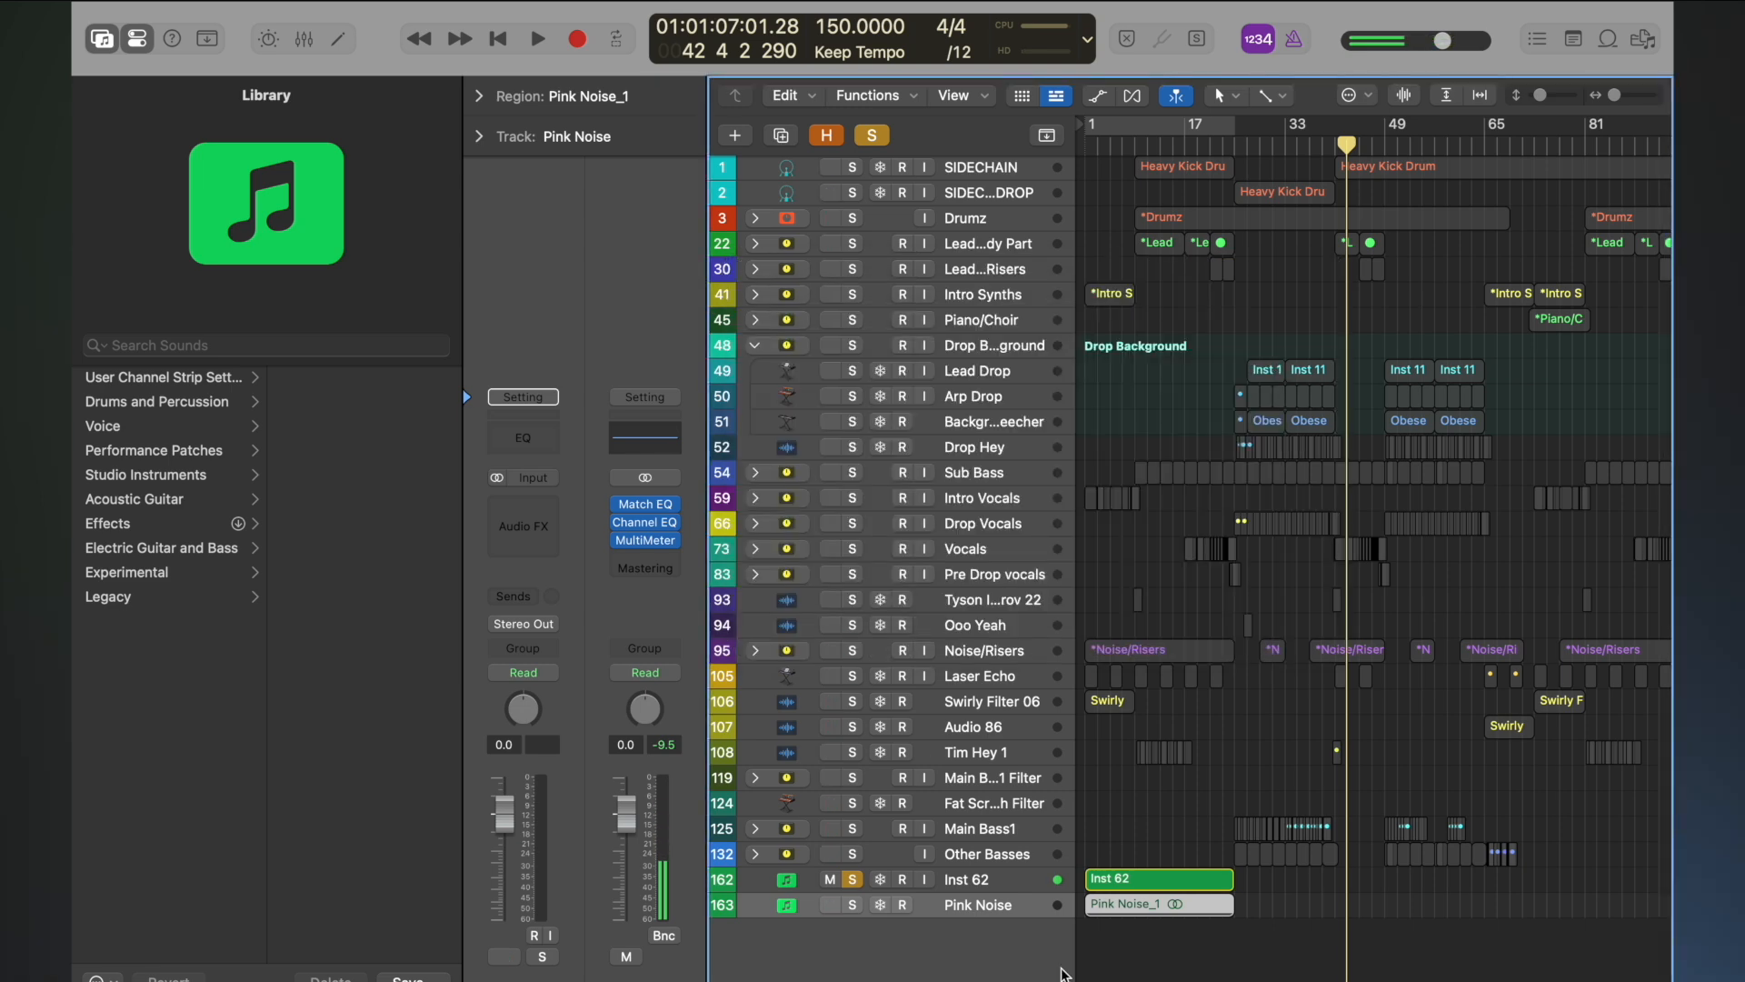
pyautogui.click(853, 880)
pyautogui.click(854, 880)
pyautogui.click(829, 880)
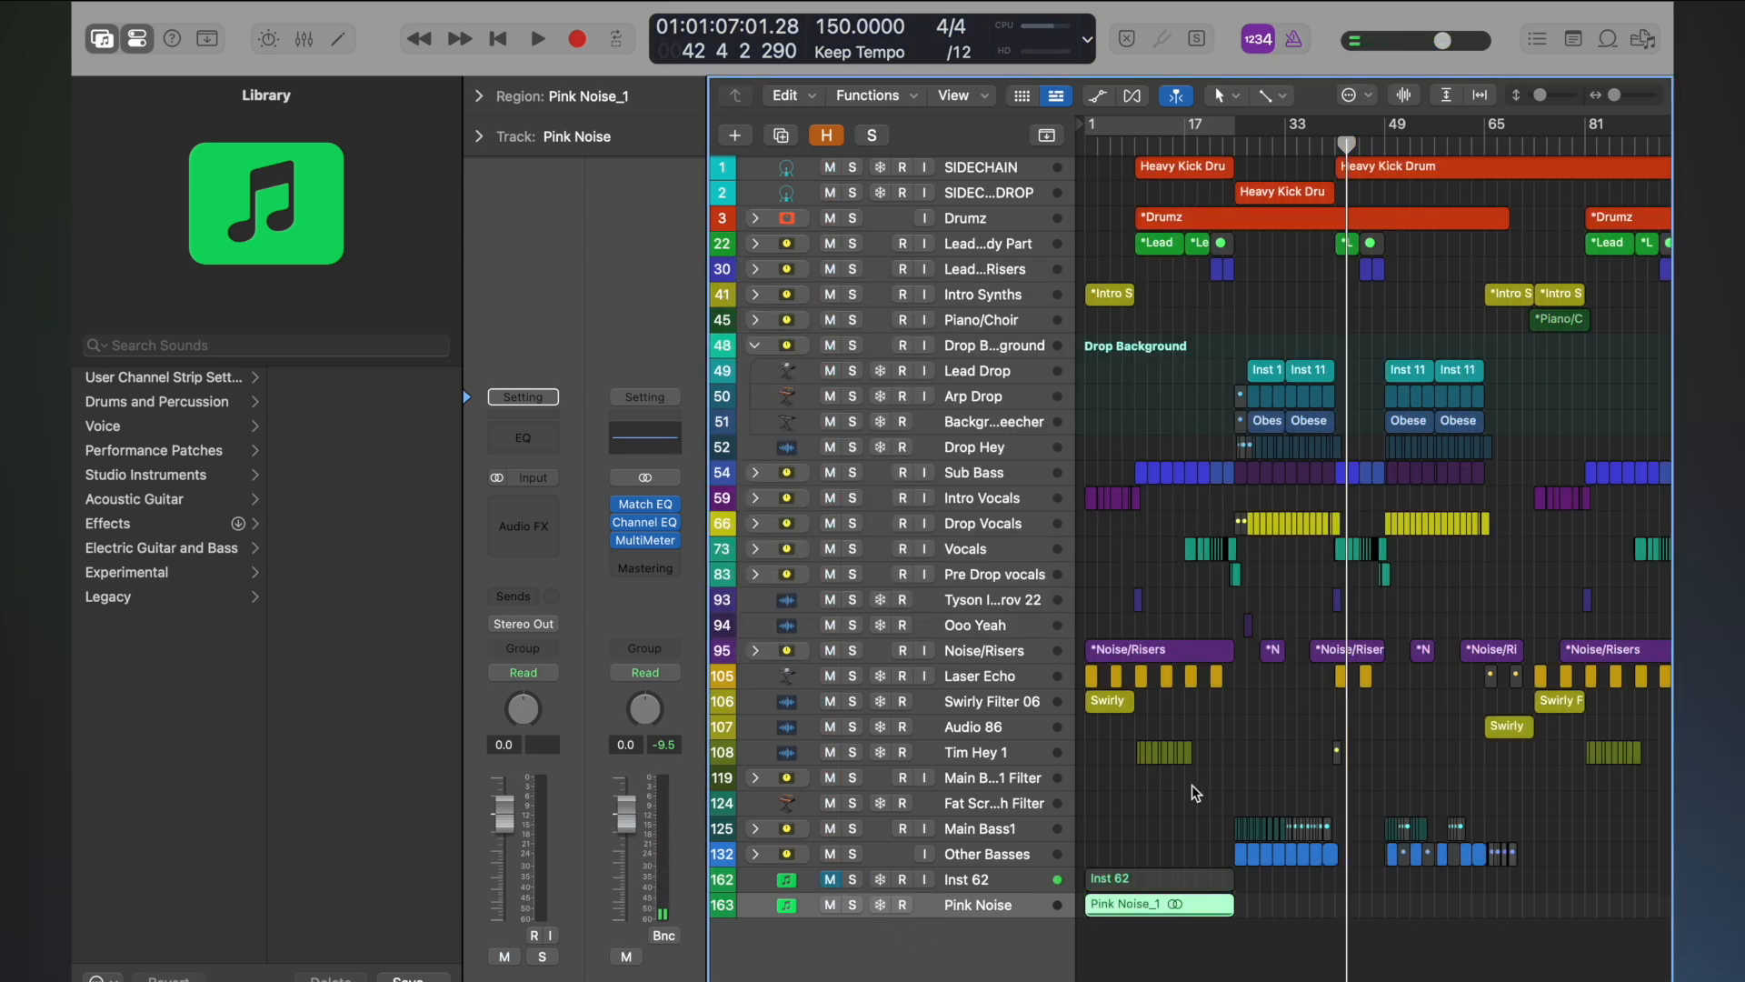
# Step: Enlarge the track display around the bounced audio and solo the Pink Noise track
pyautogui.scroll(5, 1193, 787)
pyautogui.scroll(4, 1193, 778)
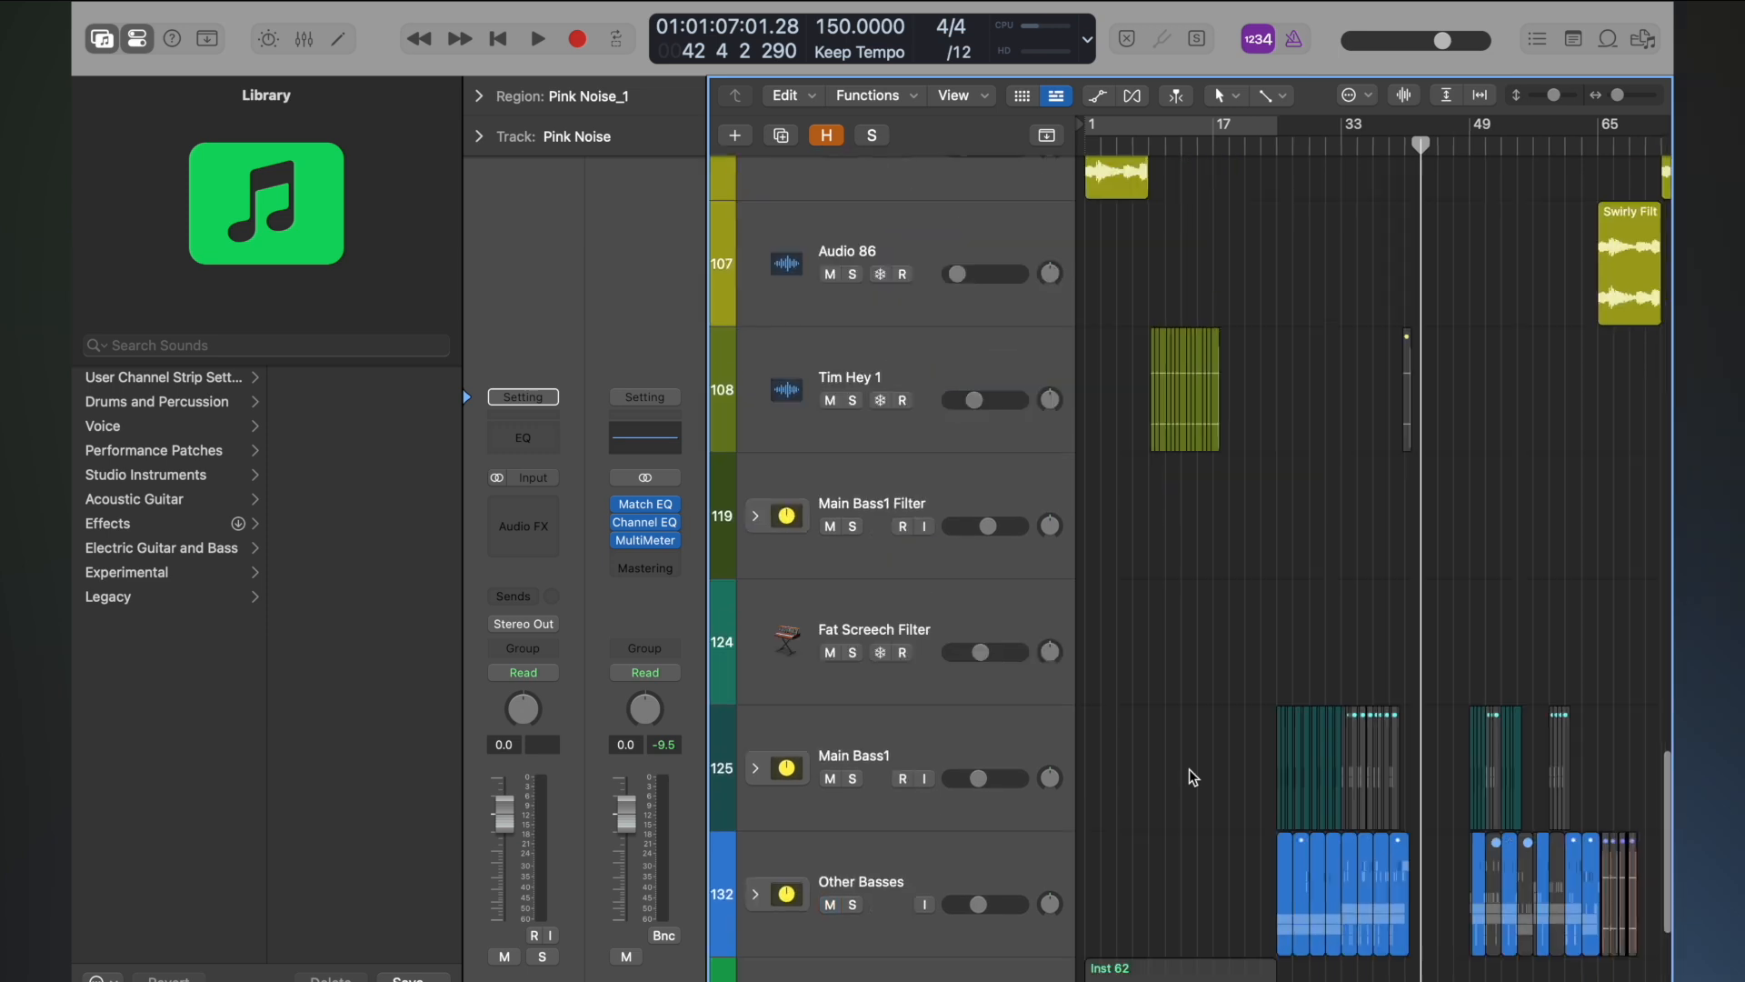
pyautogui.scroll(-5, 1191, 782)
pyautogui.click(853, 880)
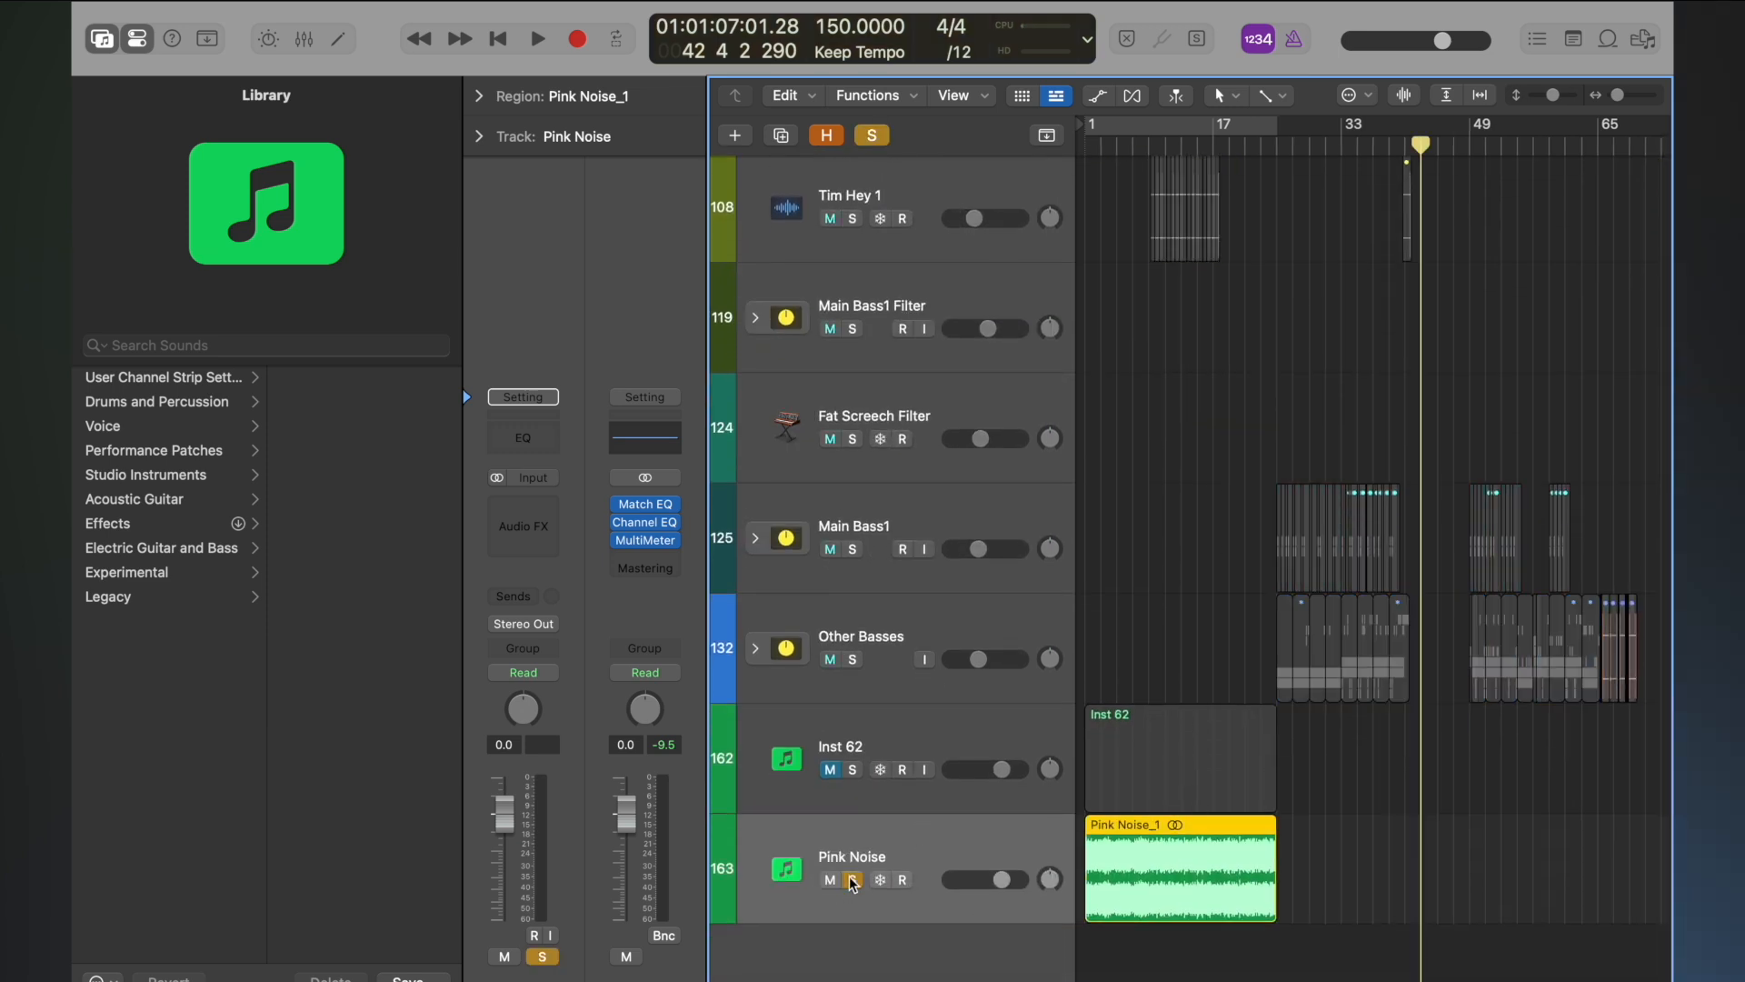
# Step: Lower the Pink Noise track's volume to -17.4 dB and play the bounced noise briefly from the start of the project
pyautogui.press('Return')
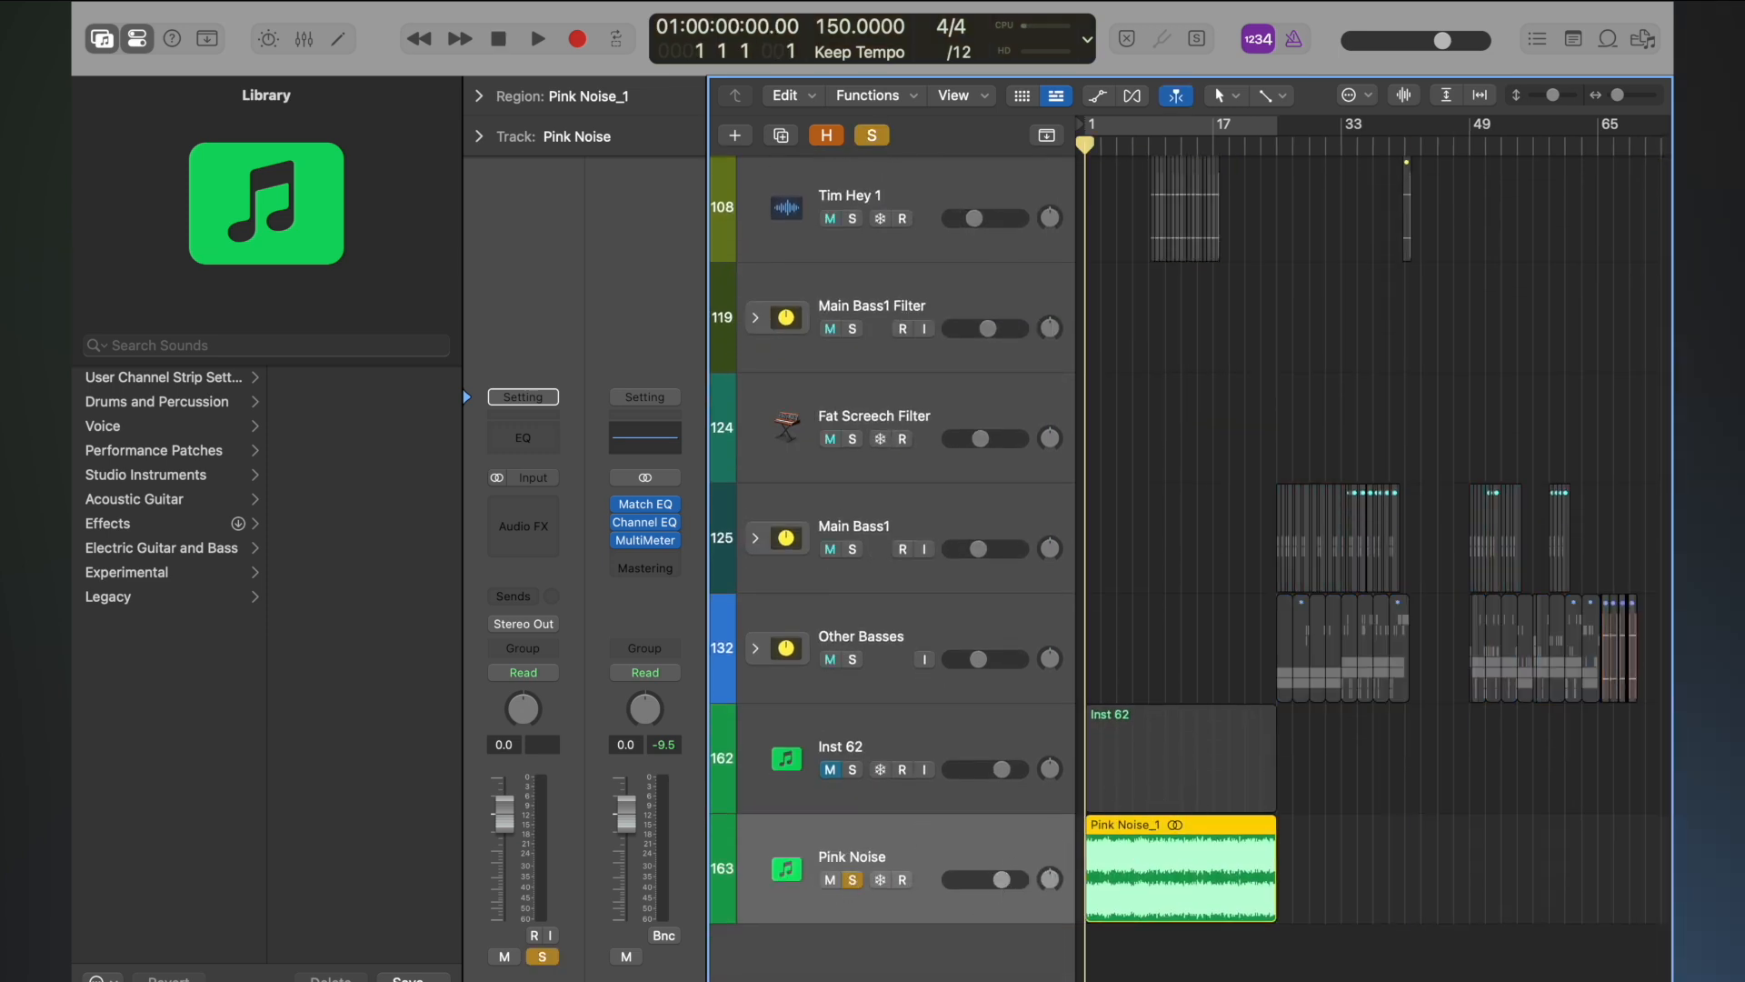
pyautogui.moveTo(960, 877); pyautogui.dragTo(923, 879)
pyautogui.press('space')
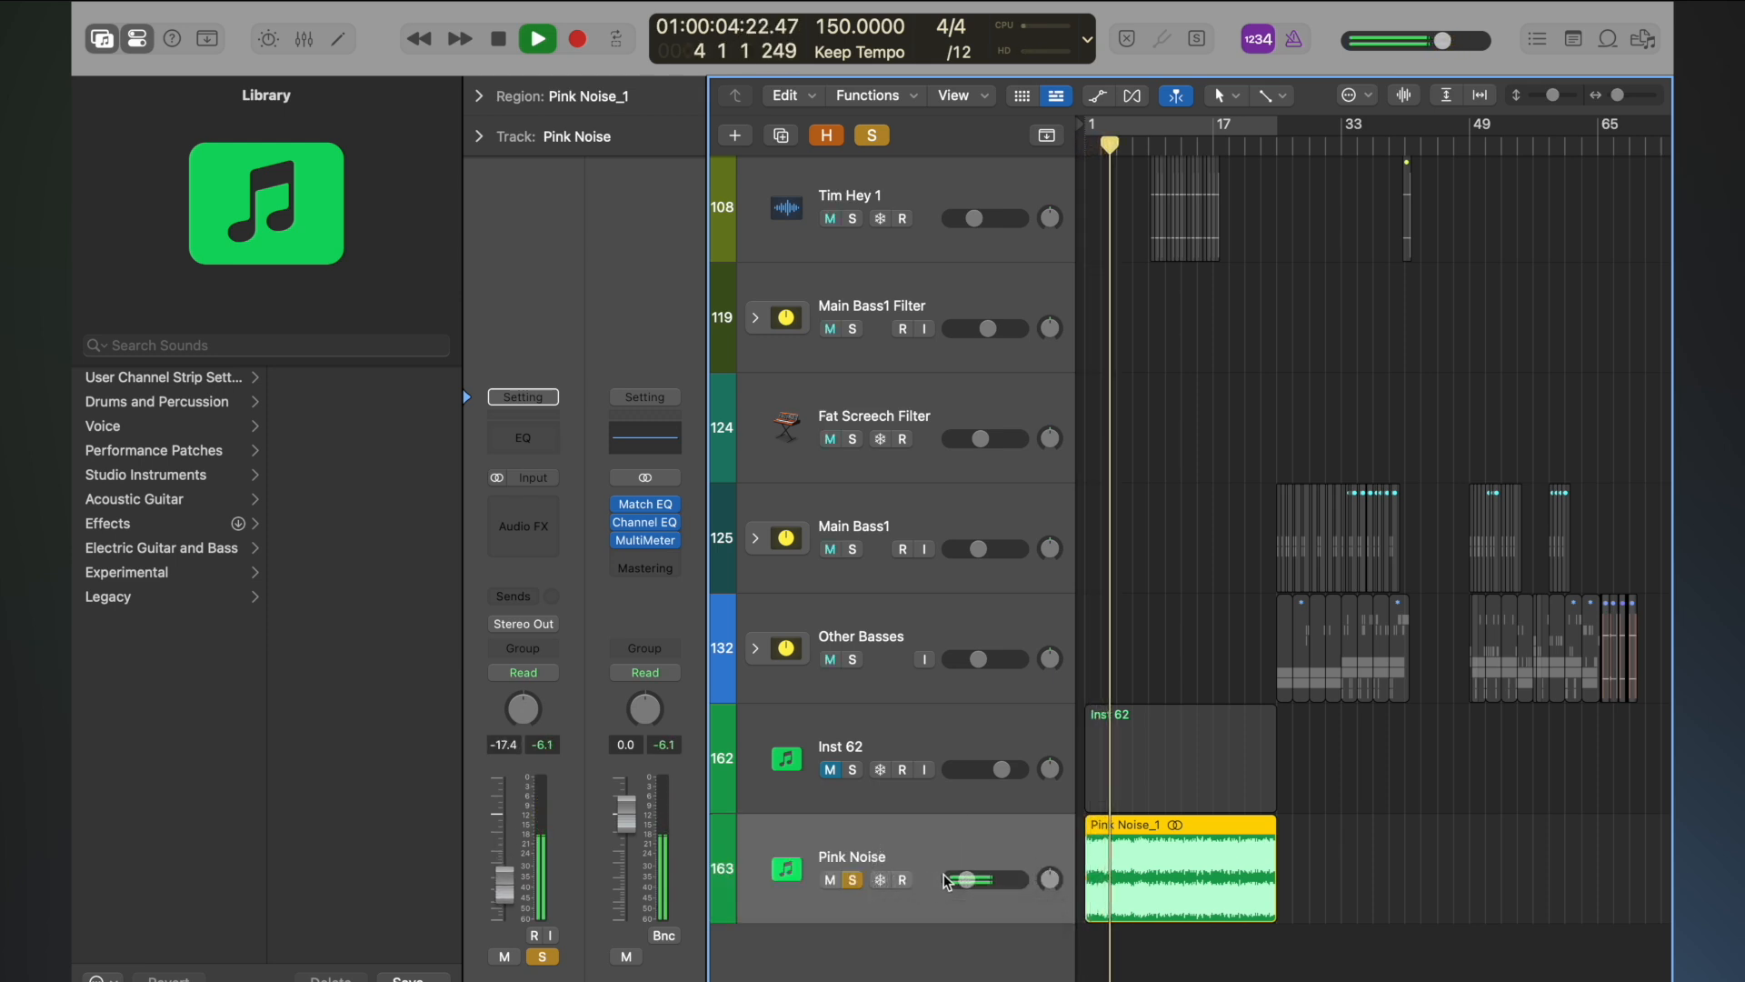
pyautogui.press('space')
# Step: Check the options for adding the Pink Noise_1 region to the Apple Loops library
pyautogui.rightClick(1180, 496)
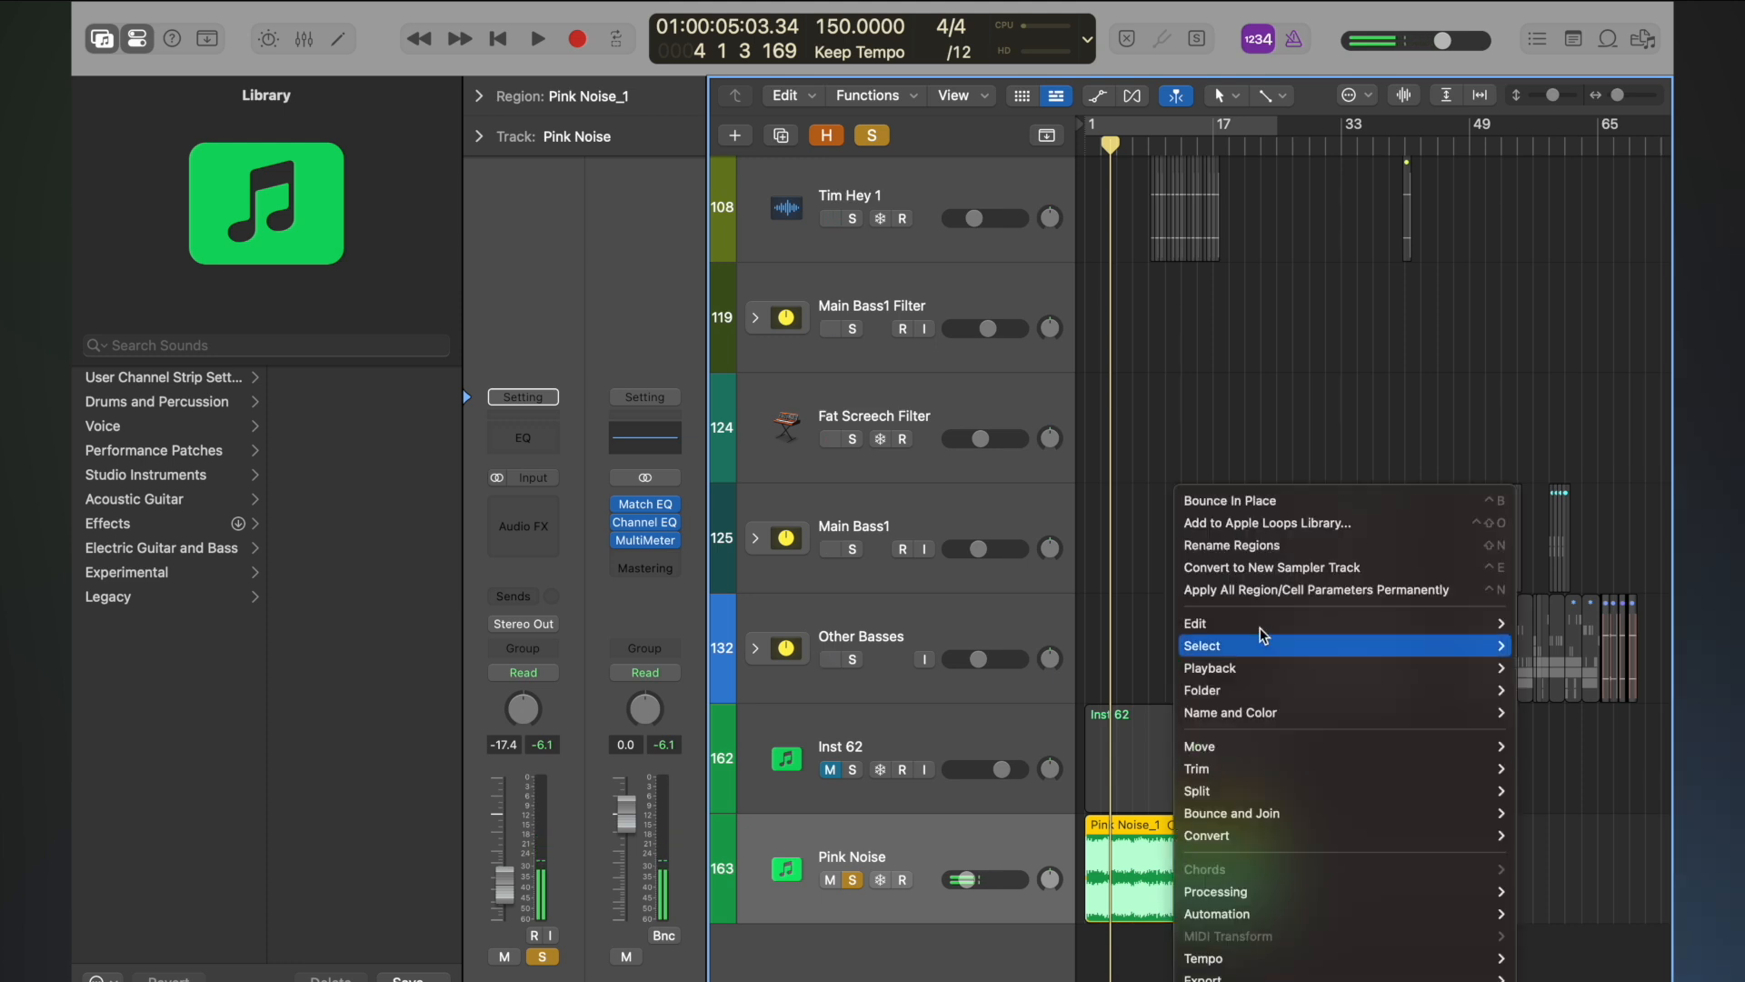
pyautogui.click(1273, 523)
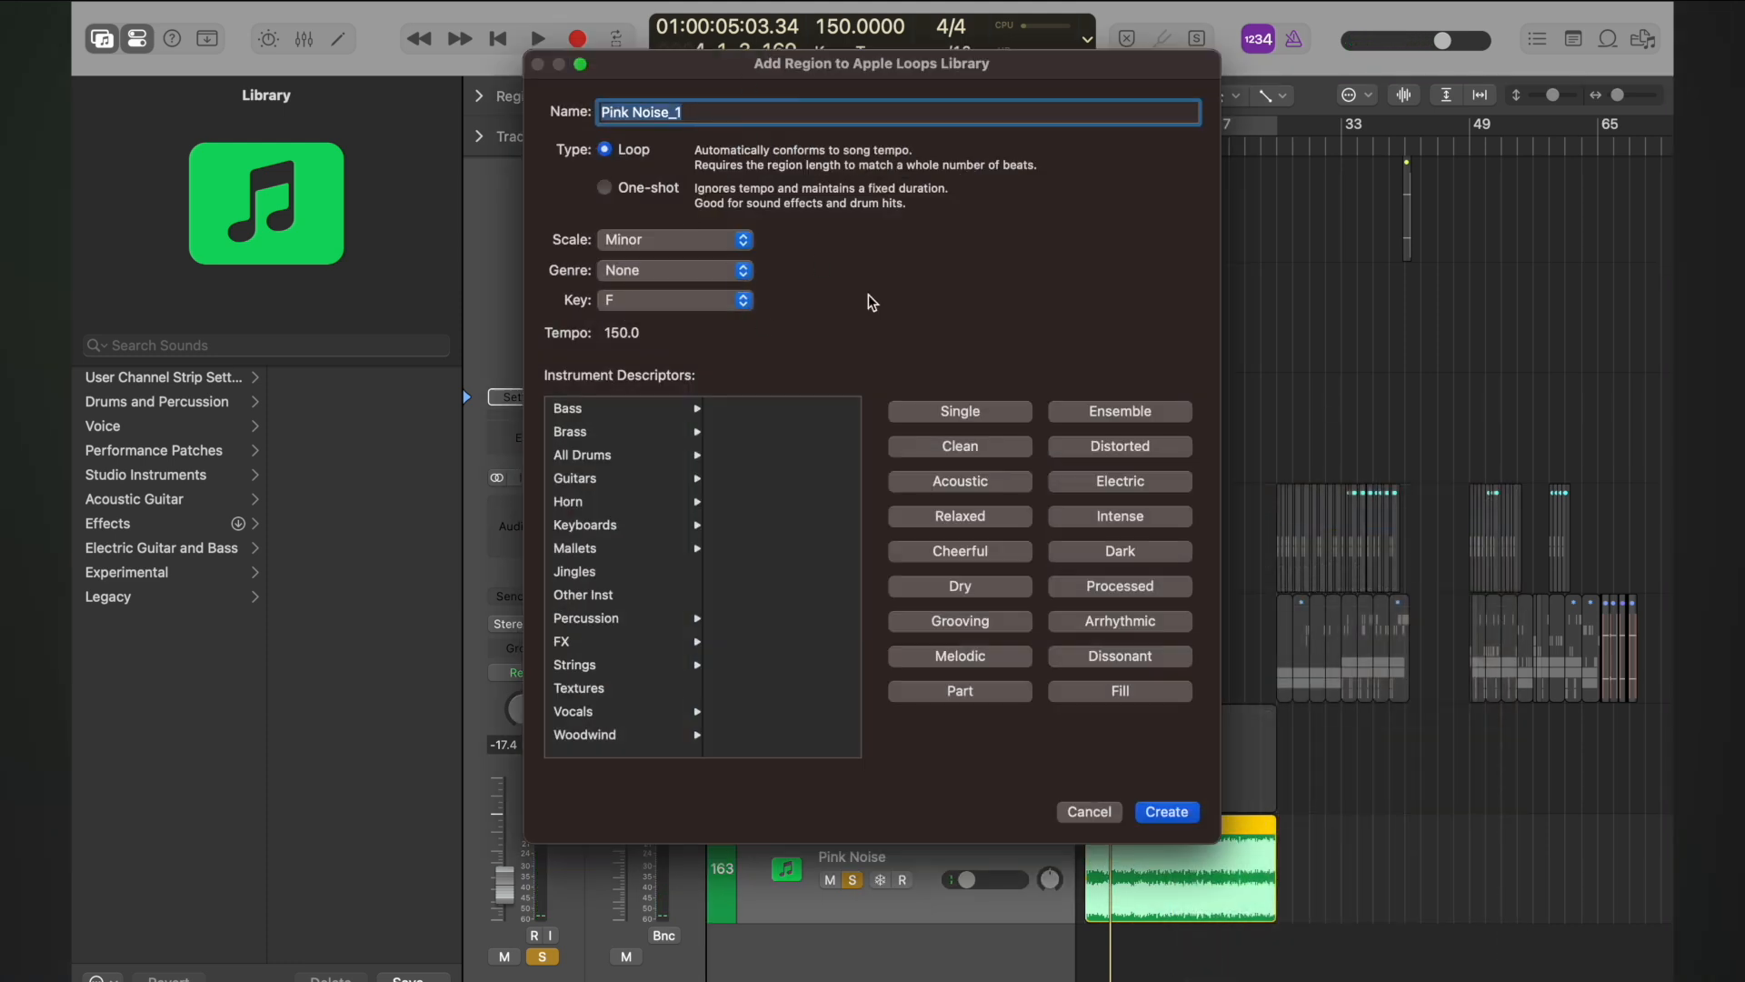
pyautogui.press('Return')
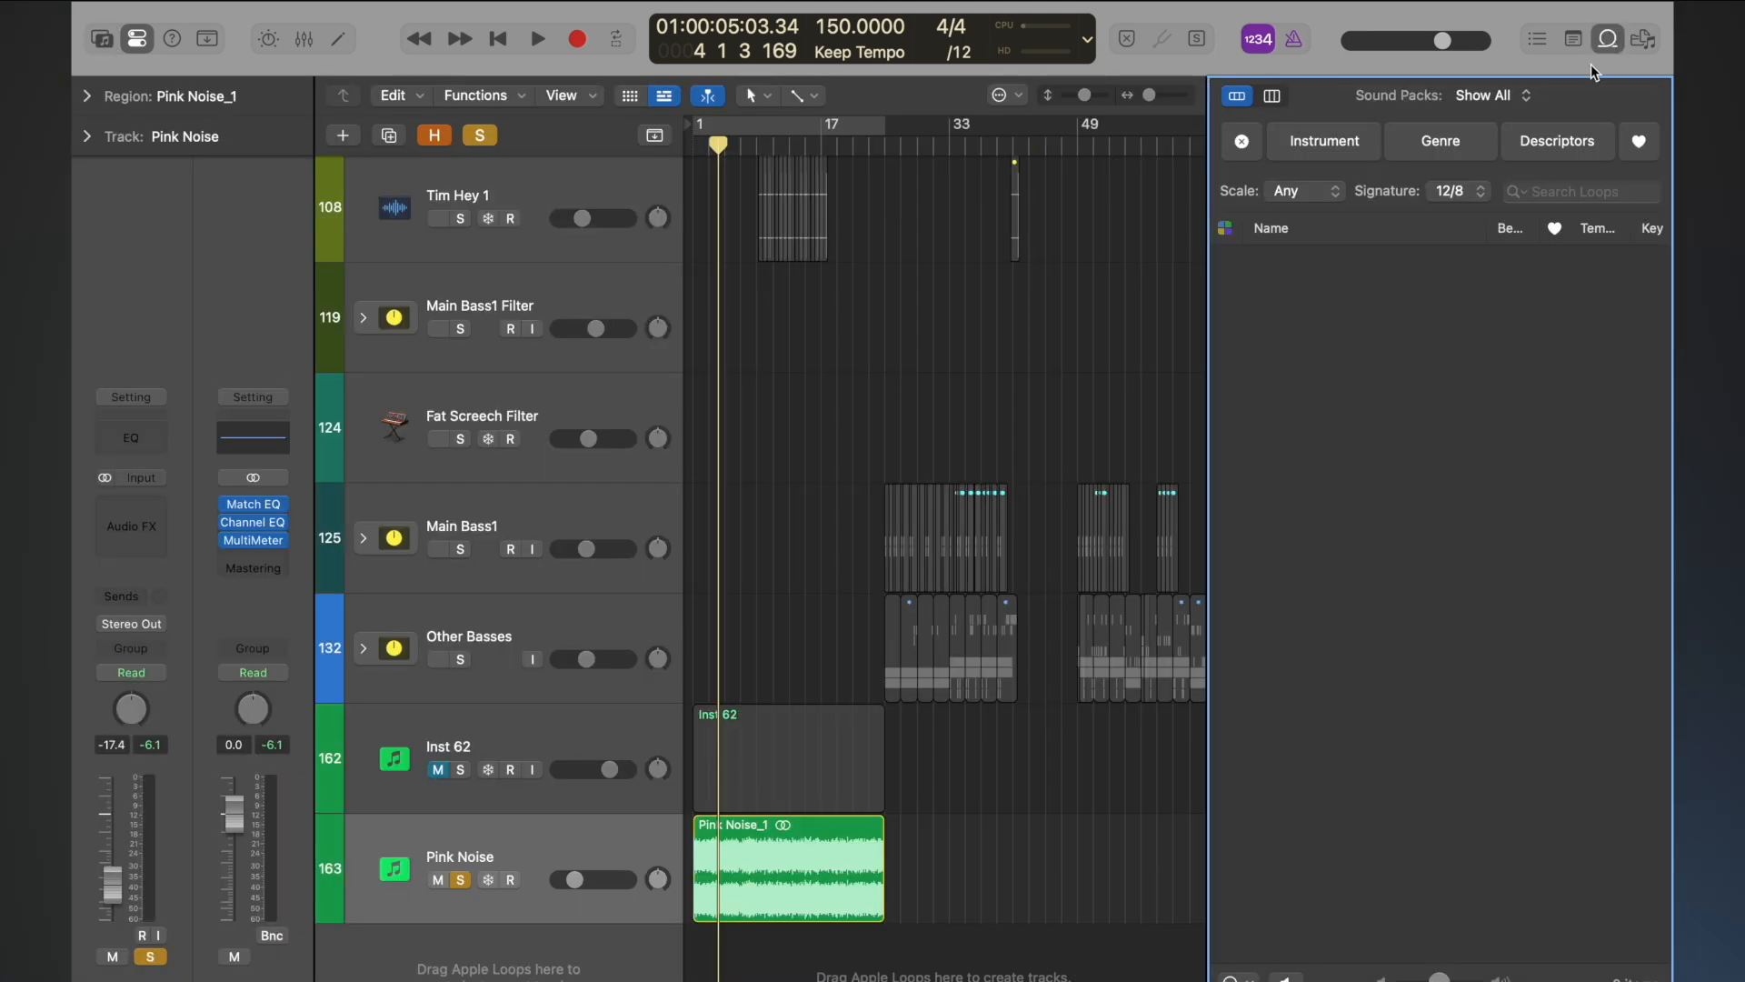
# Step: Look up the Pink Noise loop among My Loops in the Loop Browser, and close the browser
pyautogui.click(1608, 40)
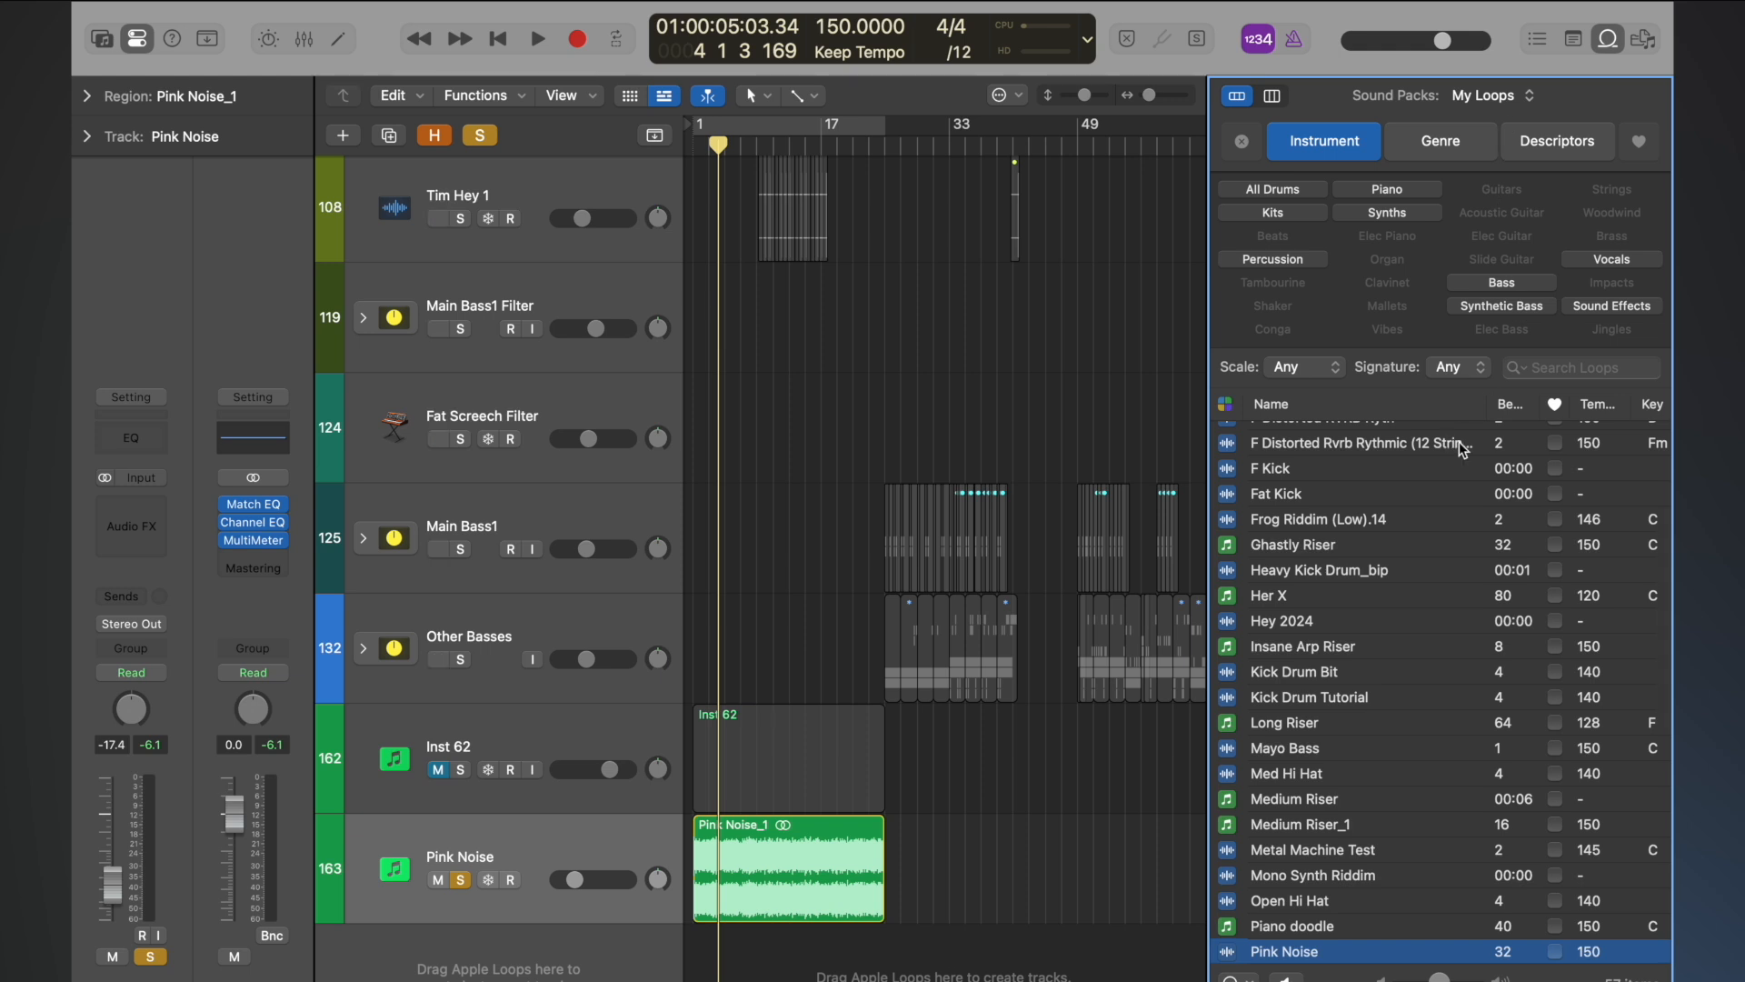
pyautogui.scroll(-5, 1457, 525)
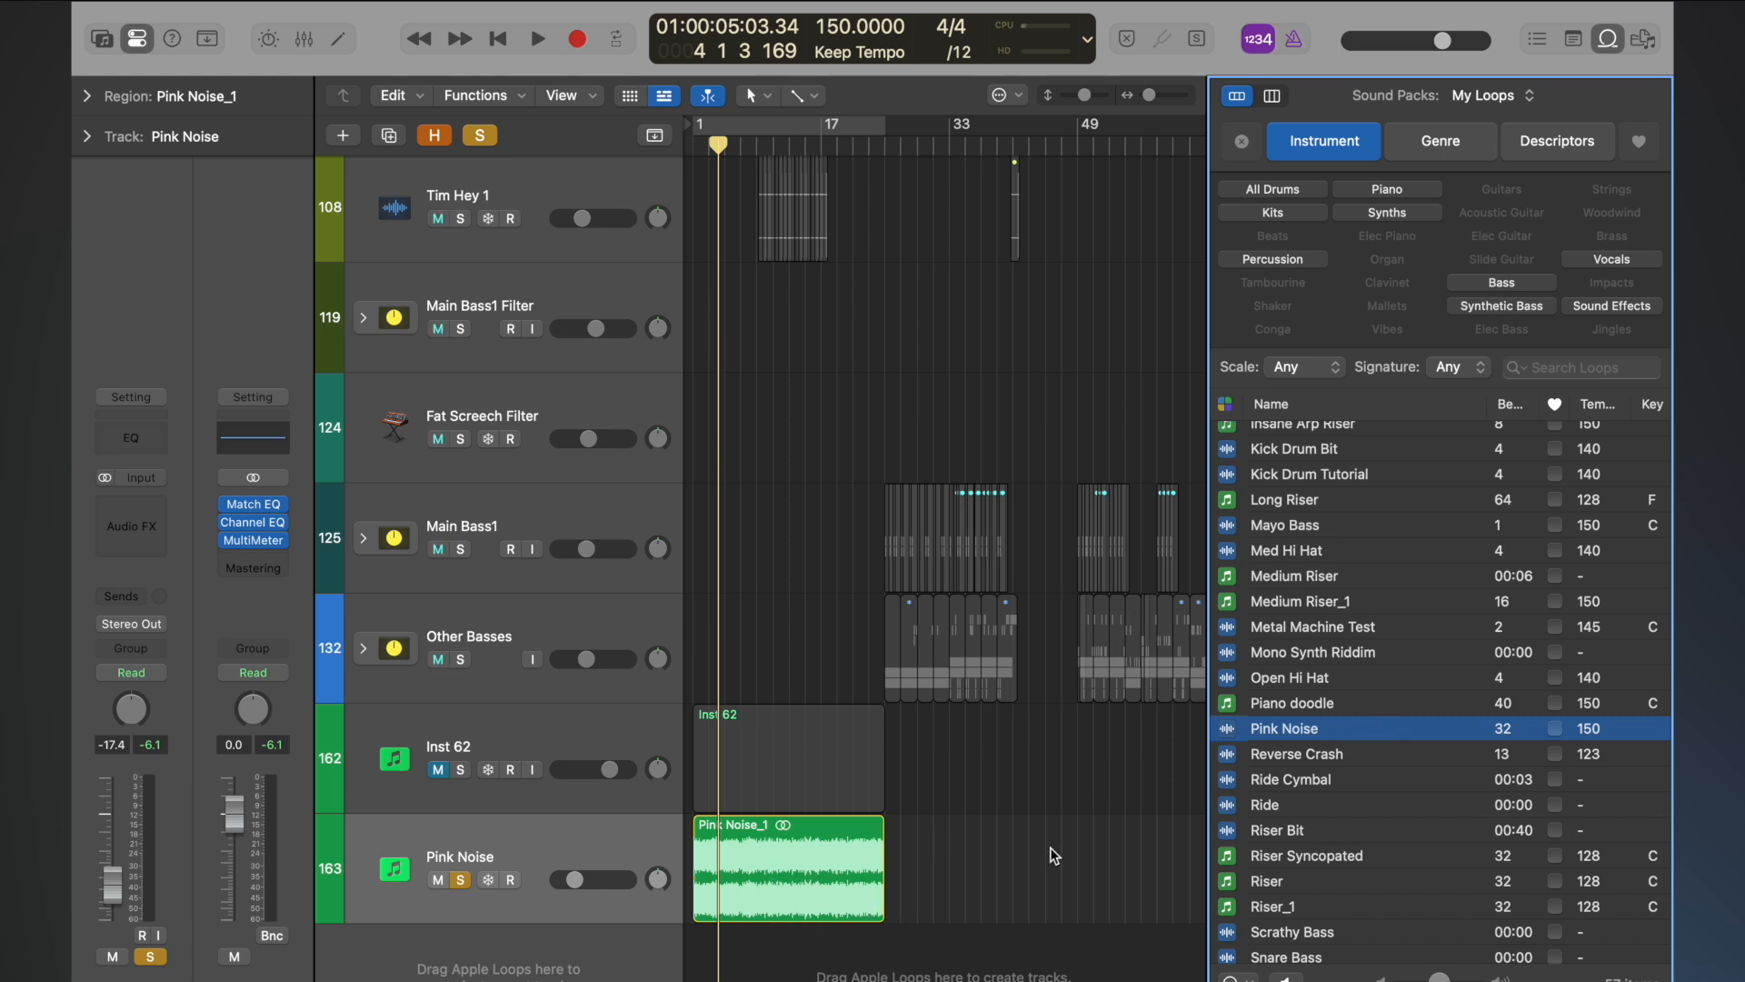
pyautogui.press('f')
pyautogui.press('f')
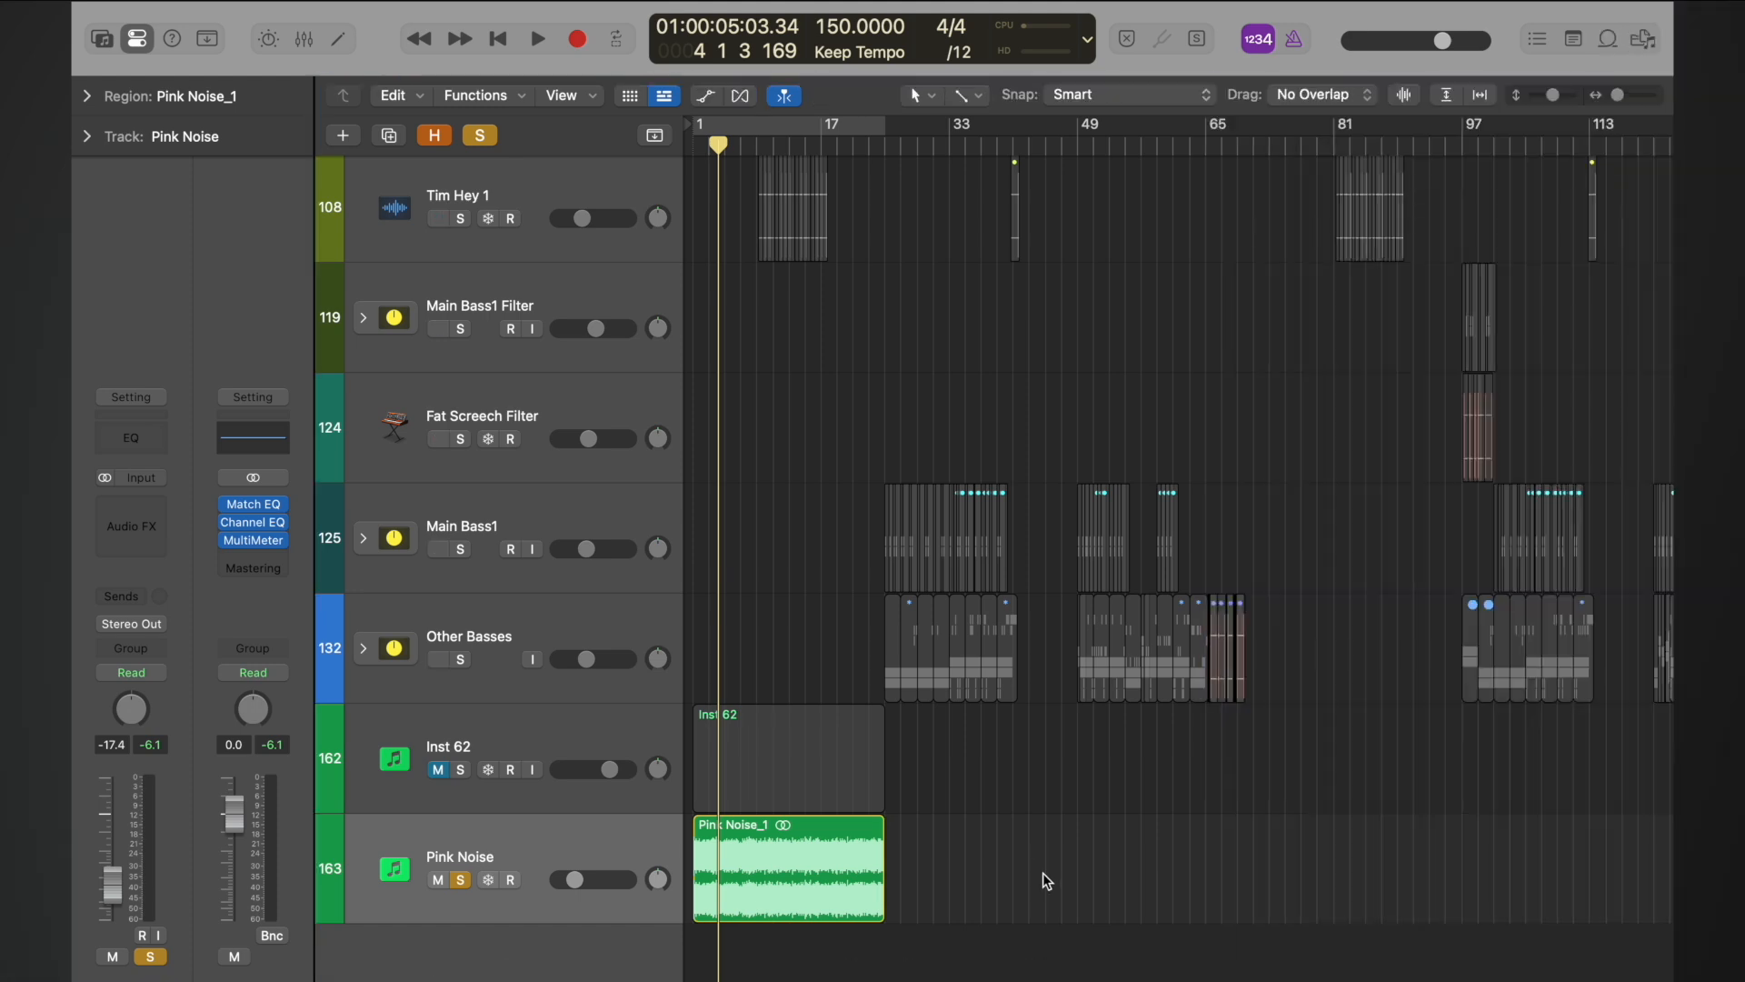
# Step: Take the Pink Noise track out of solo and mute it
pyautogui.scroll(-10, 1045, 875)
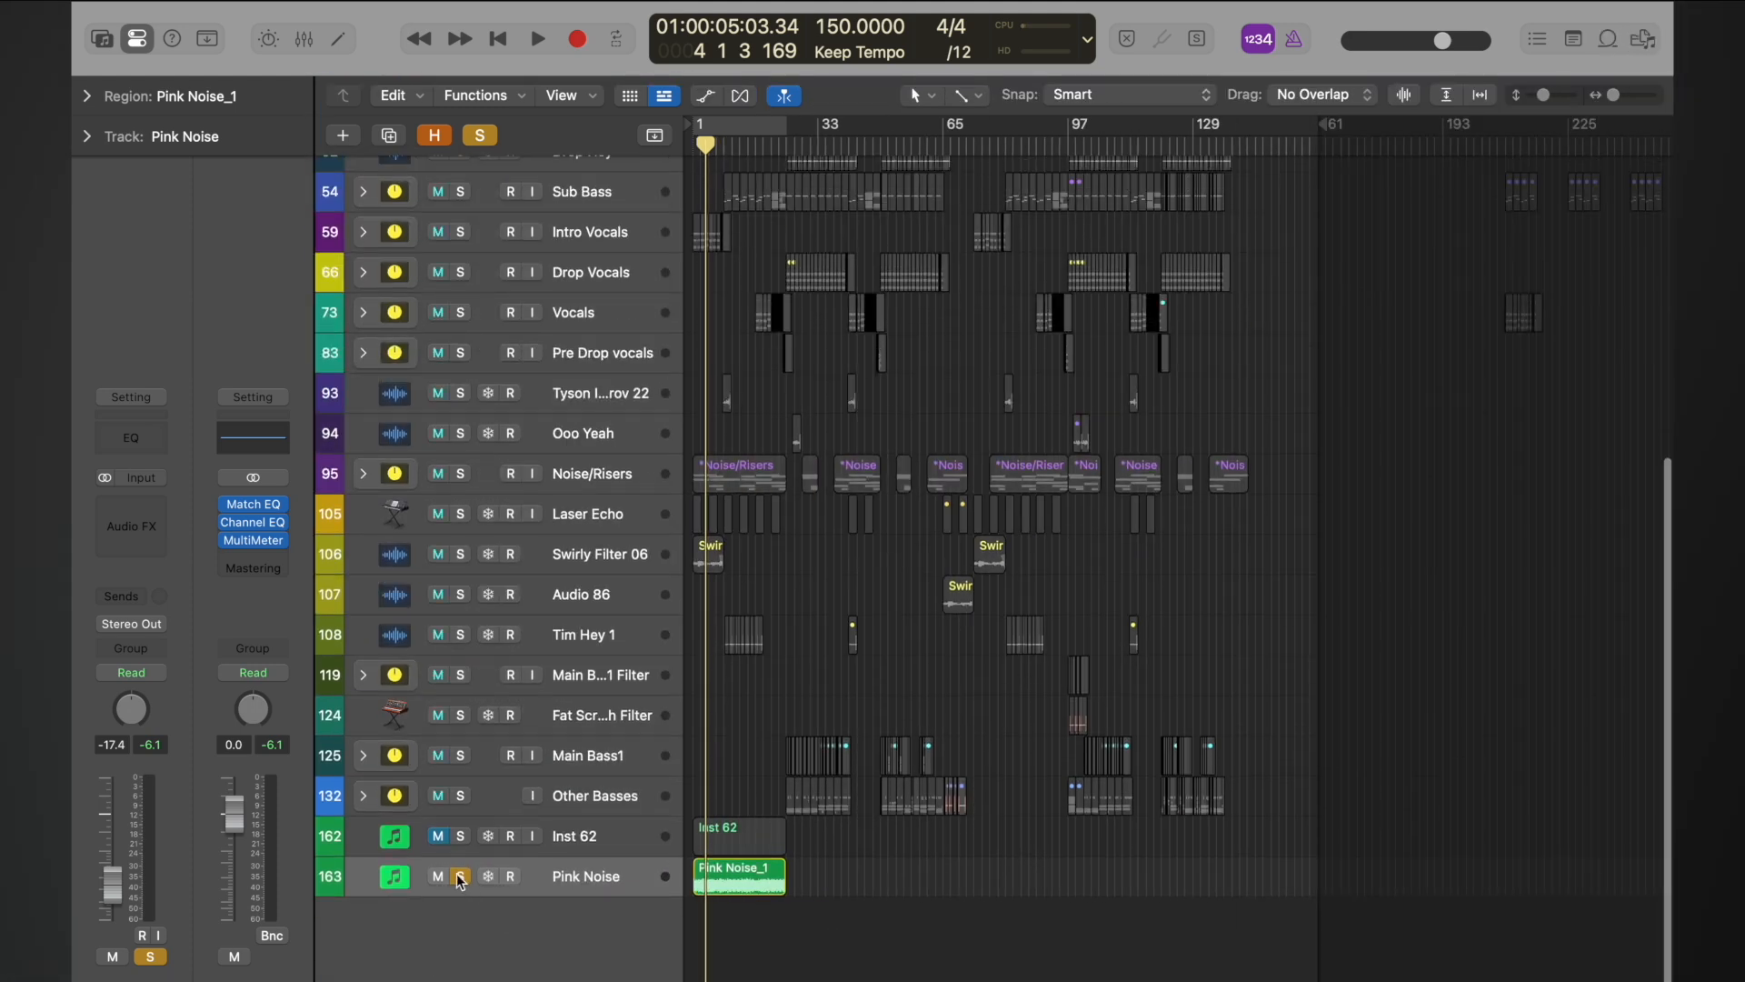
pyautogui.click(460, 874)
pyautogui.click(437, 876)
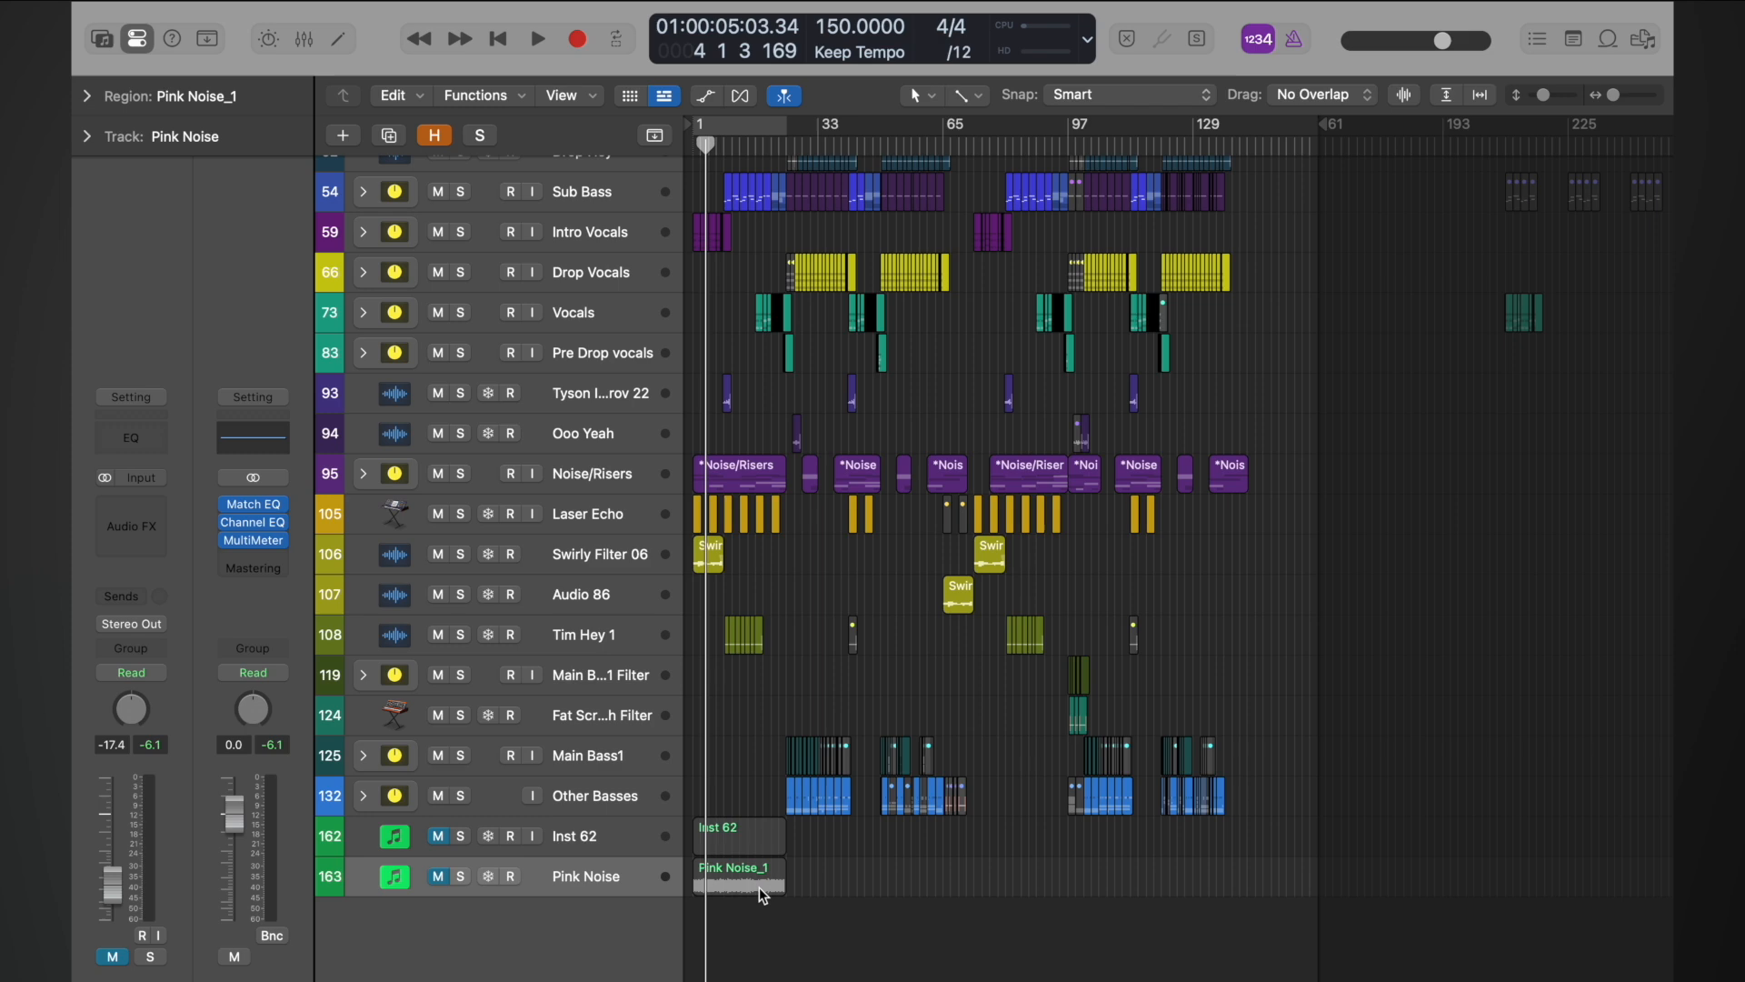
# Step: Play the mix briefly from about bars 41 and 49, and set the stopped playhead at bar 49
pyautogui.scroll(-5, 737, 902)
pyautogui.scroll(5, 736, 902)
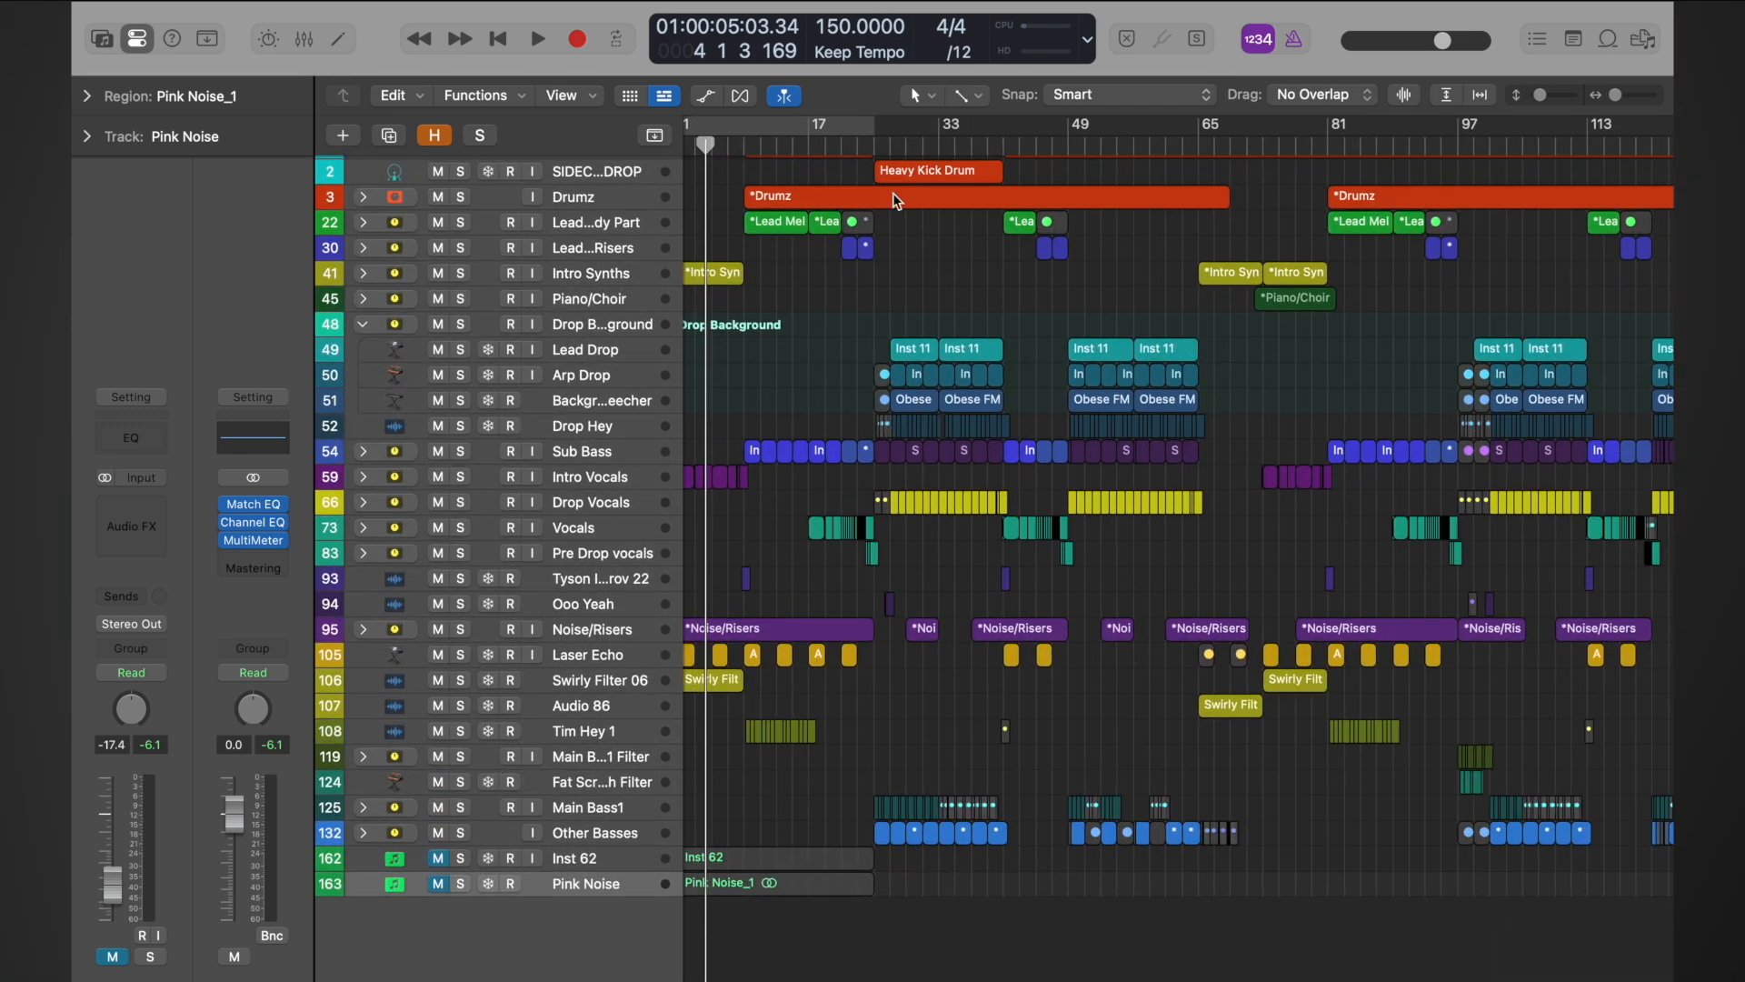
pyautogui.scroll(2, 895, 196)
pyautogui.scroll(-3, 892, 195)
pyautogui.doubleClick(882, 141)
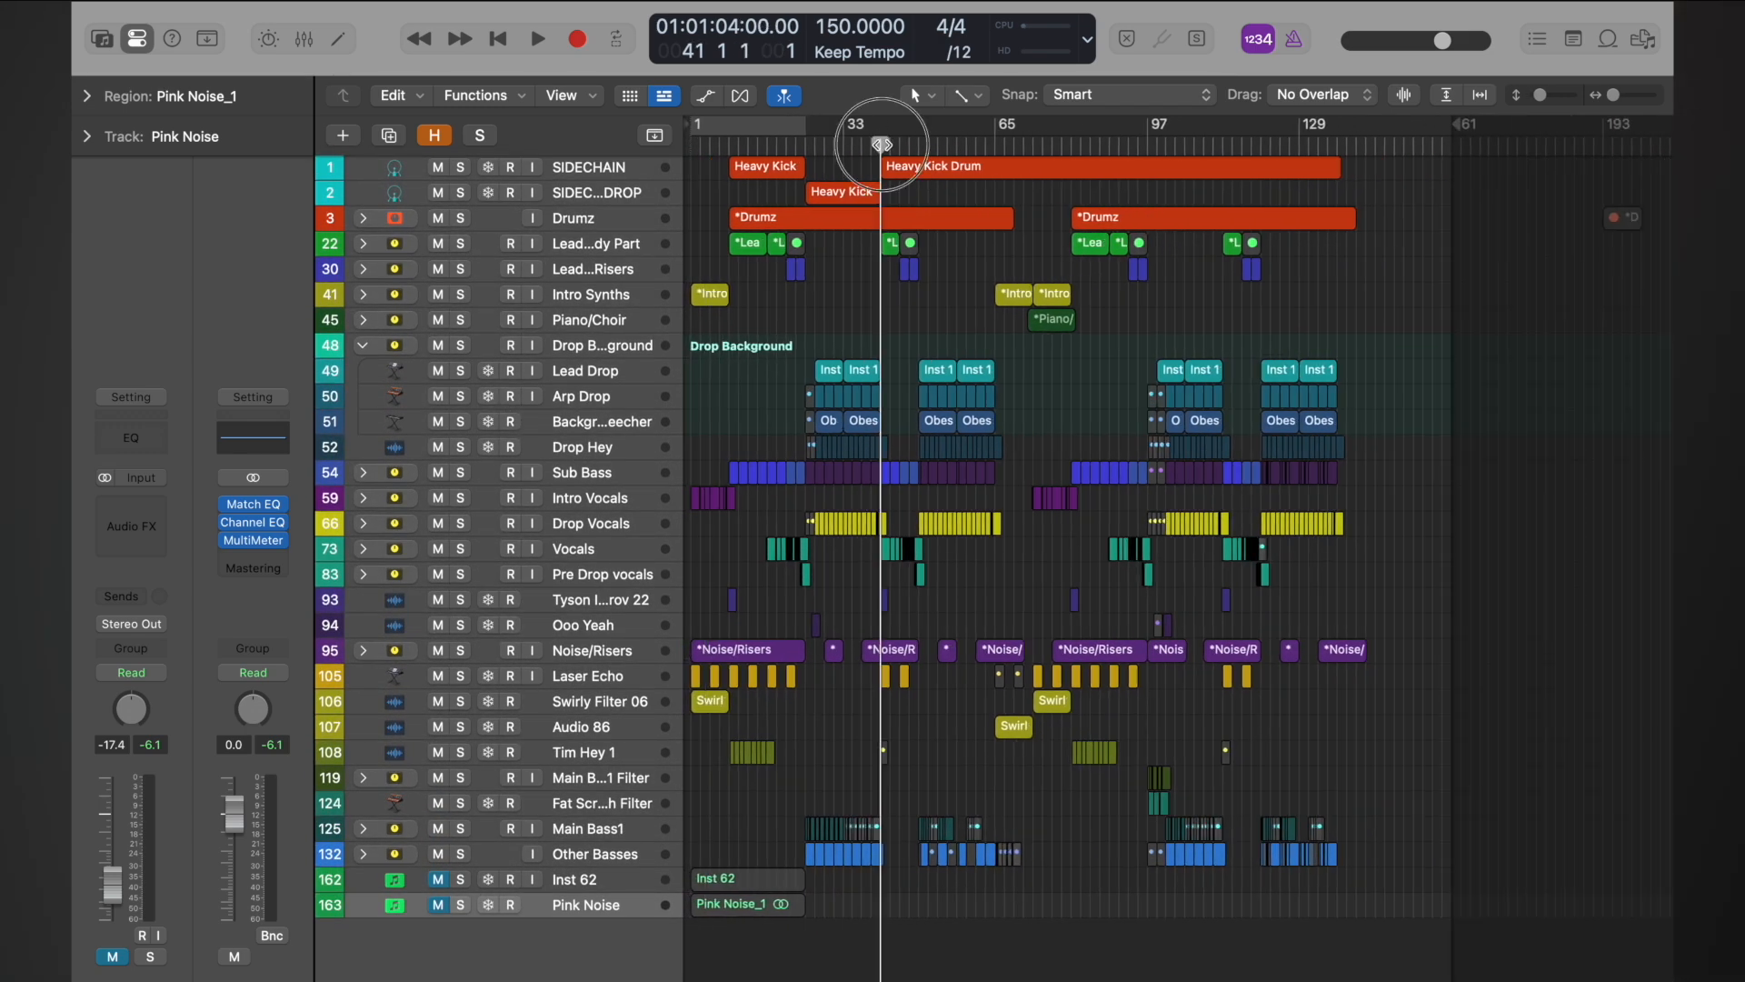
pyautogui.click(920, 143)
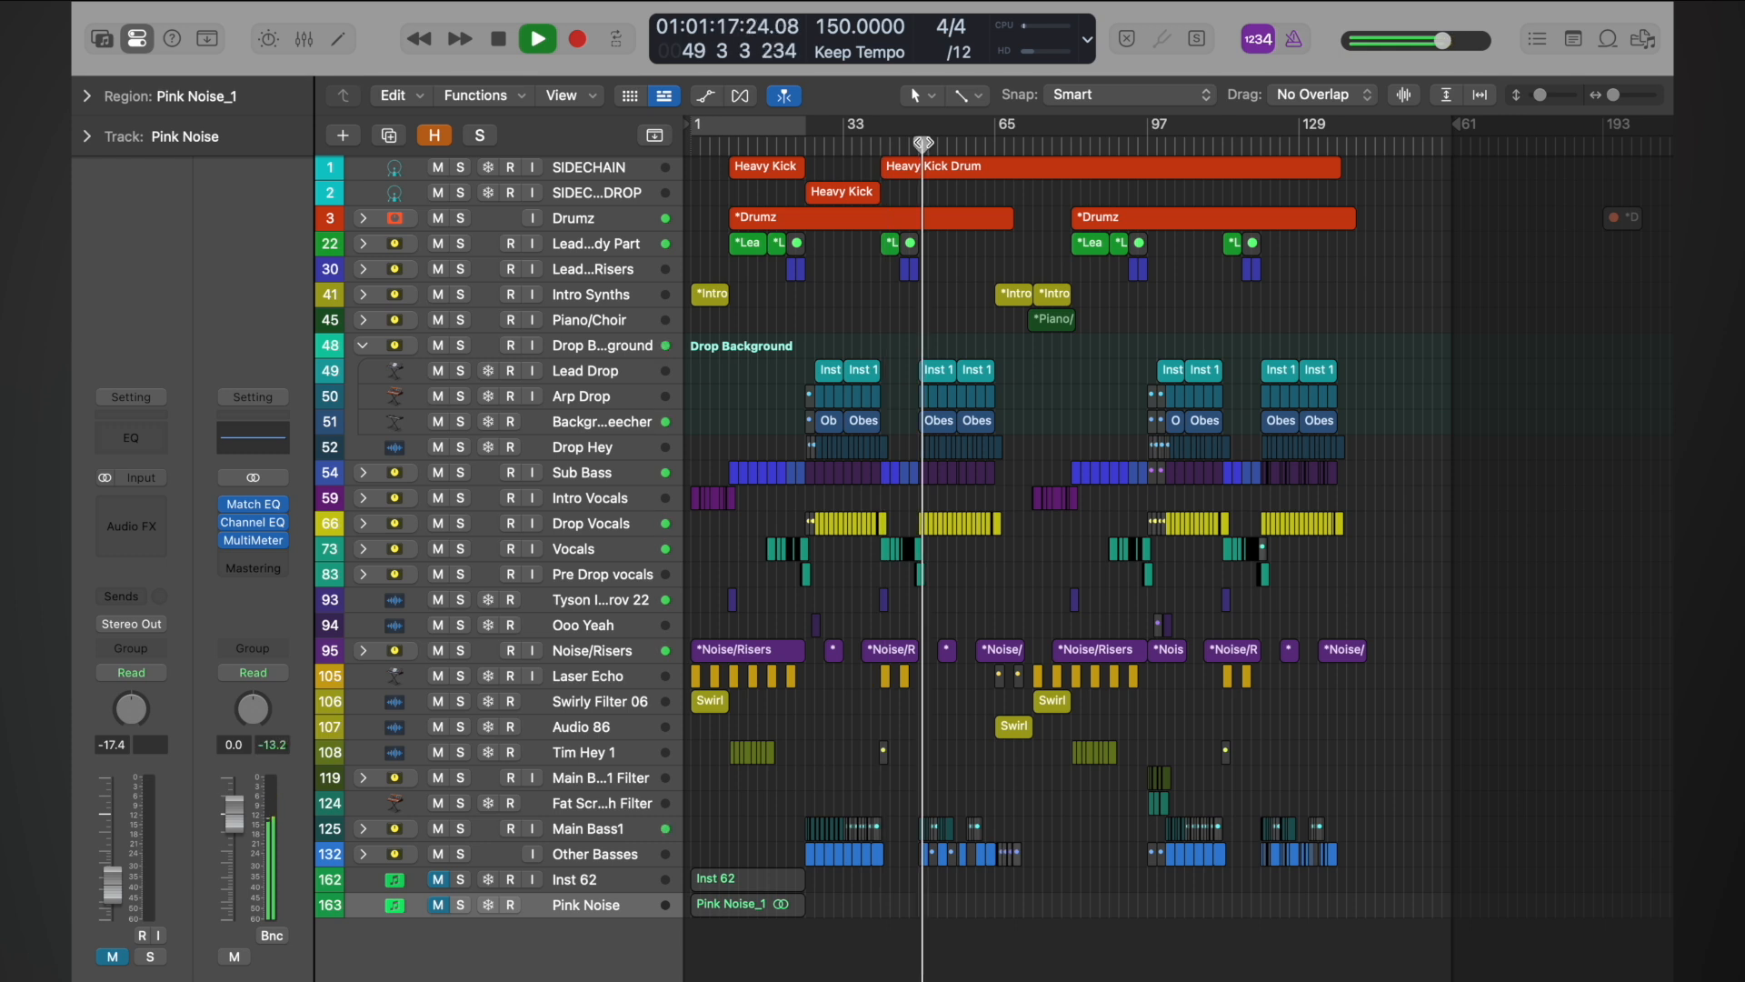
pyautogui.press('space')
pyautogui.click(921, 143)
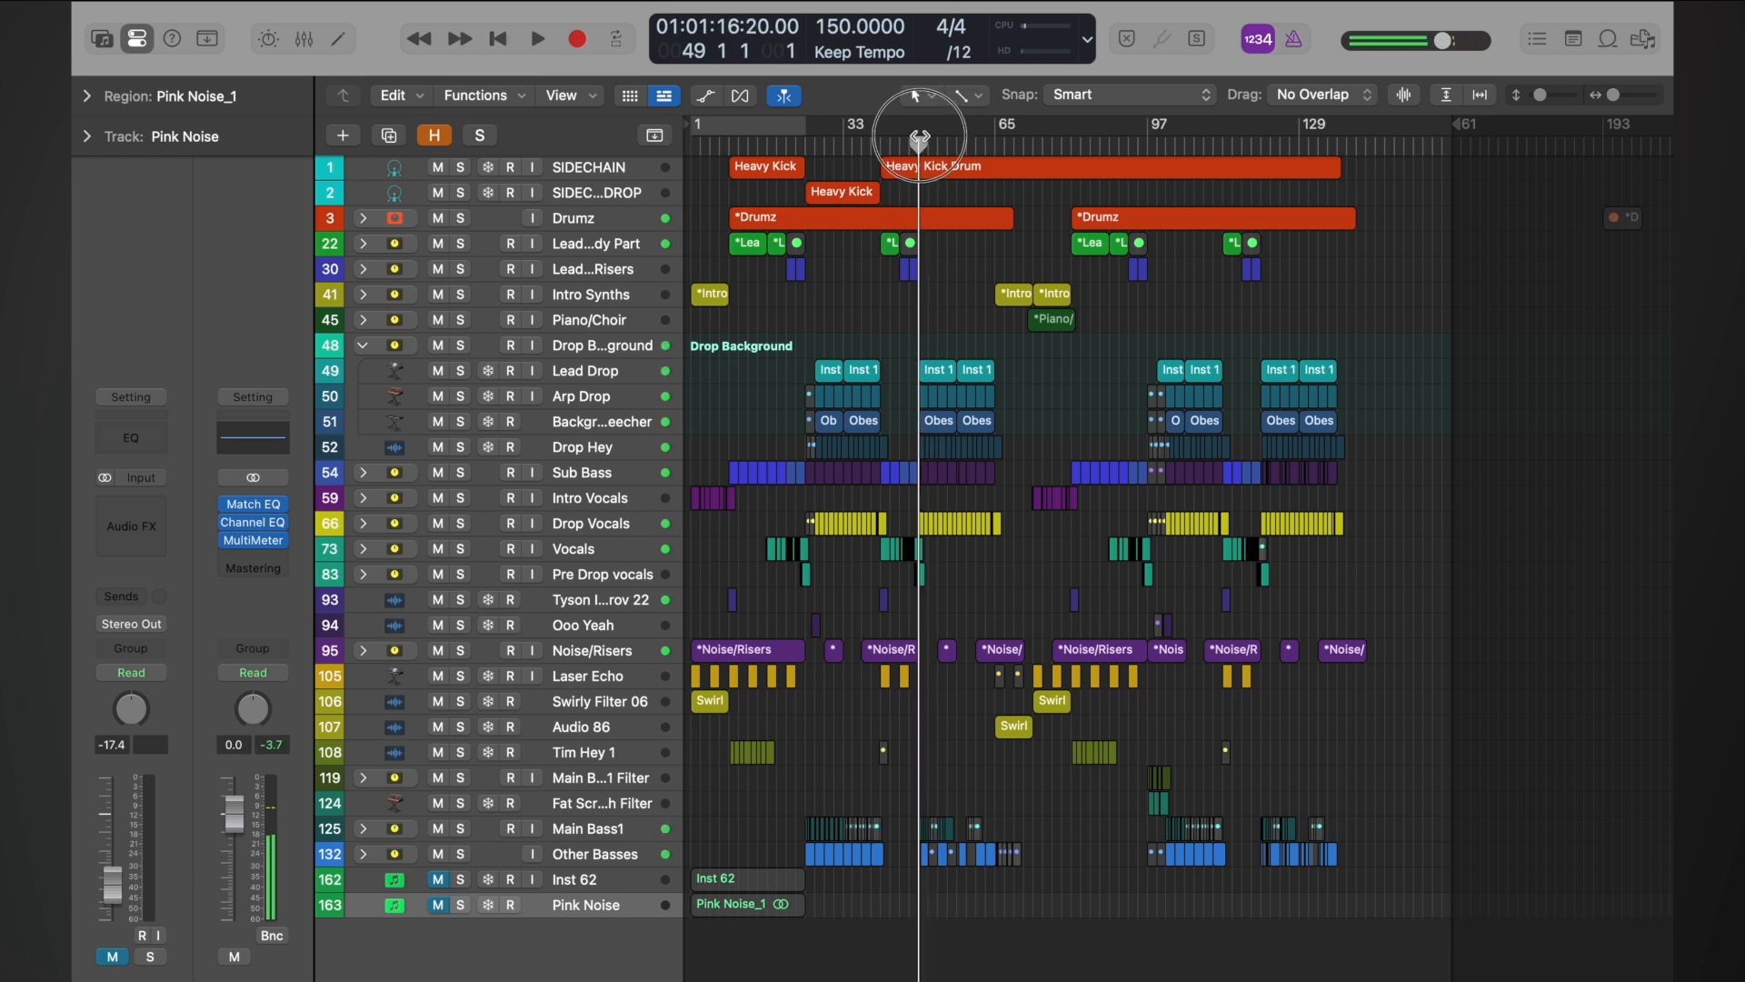
# Step: Open Match EQ on the Stereo Out and learn the Current spectrum while playing the mix from bar 49 to about bar 61
pyautogui.click(255, 509)
pyautogui.moveTo(774, 185); pyautogui.dragTo(825, 389)
pyautogui.click(563, 714)
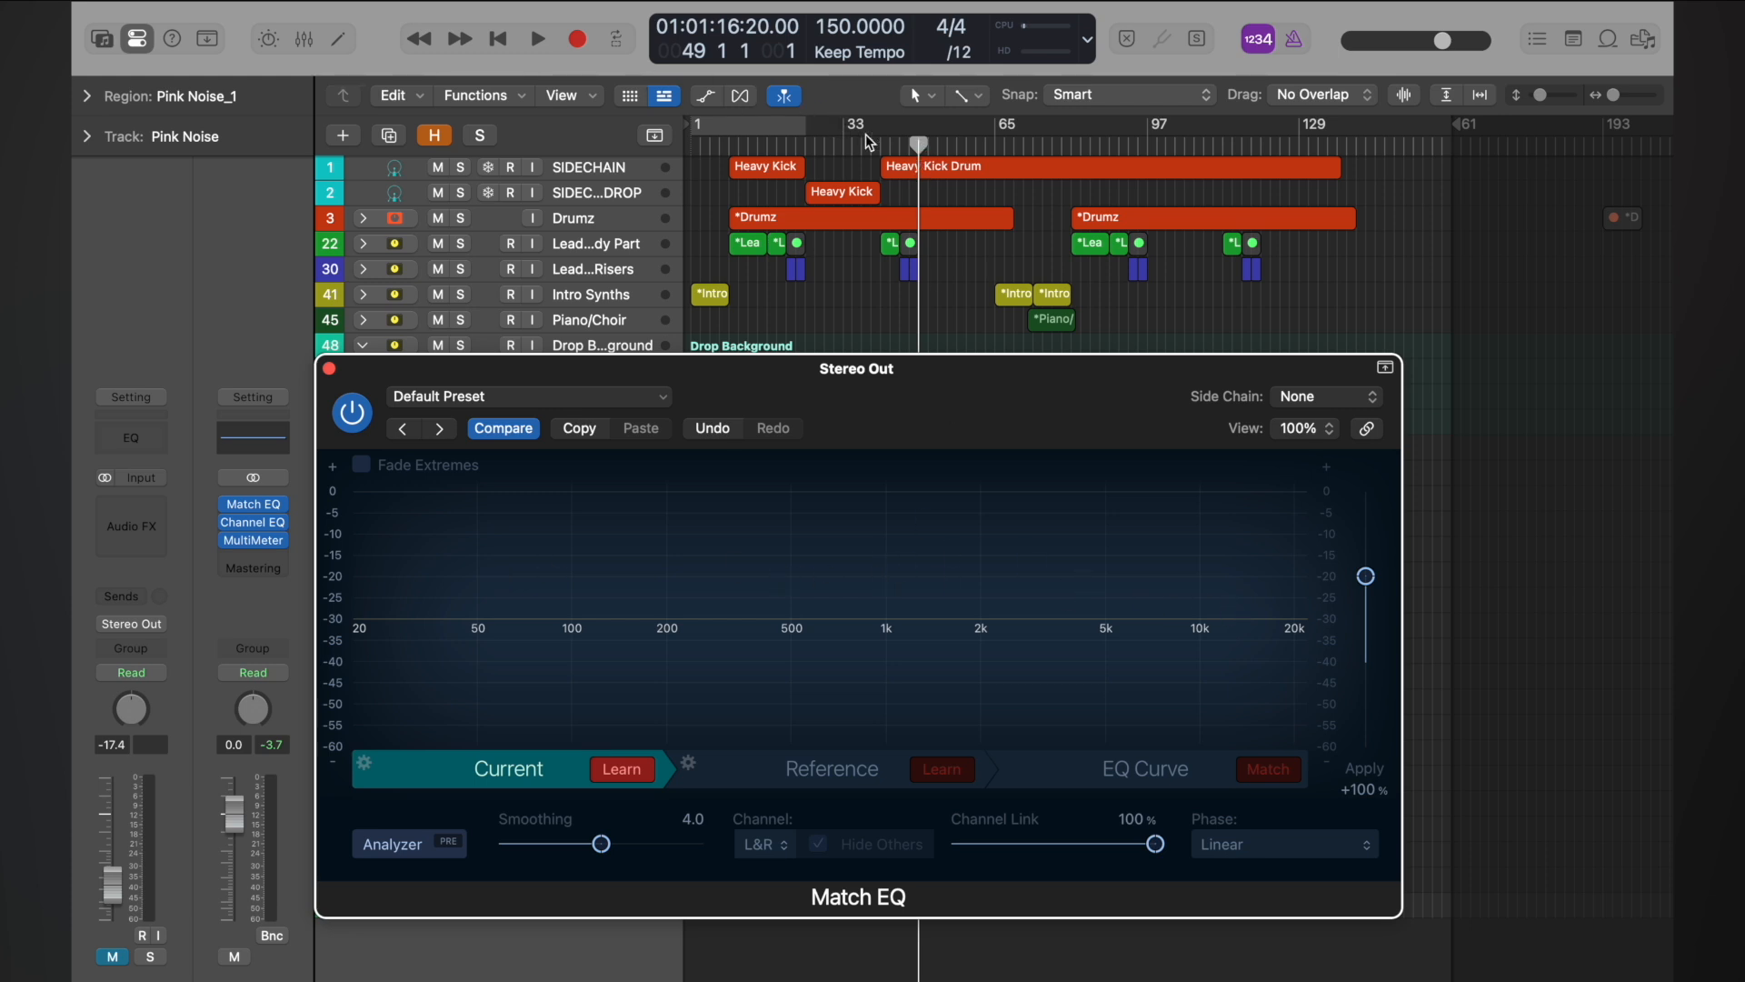
pyautogui.press('space')
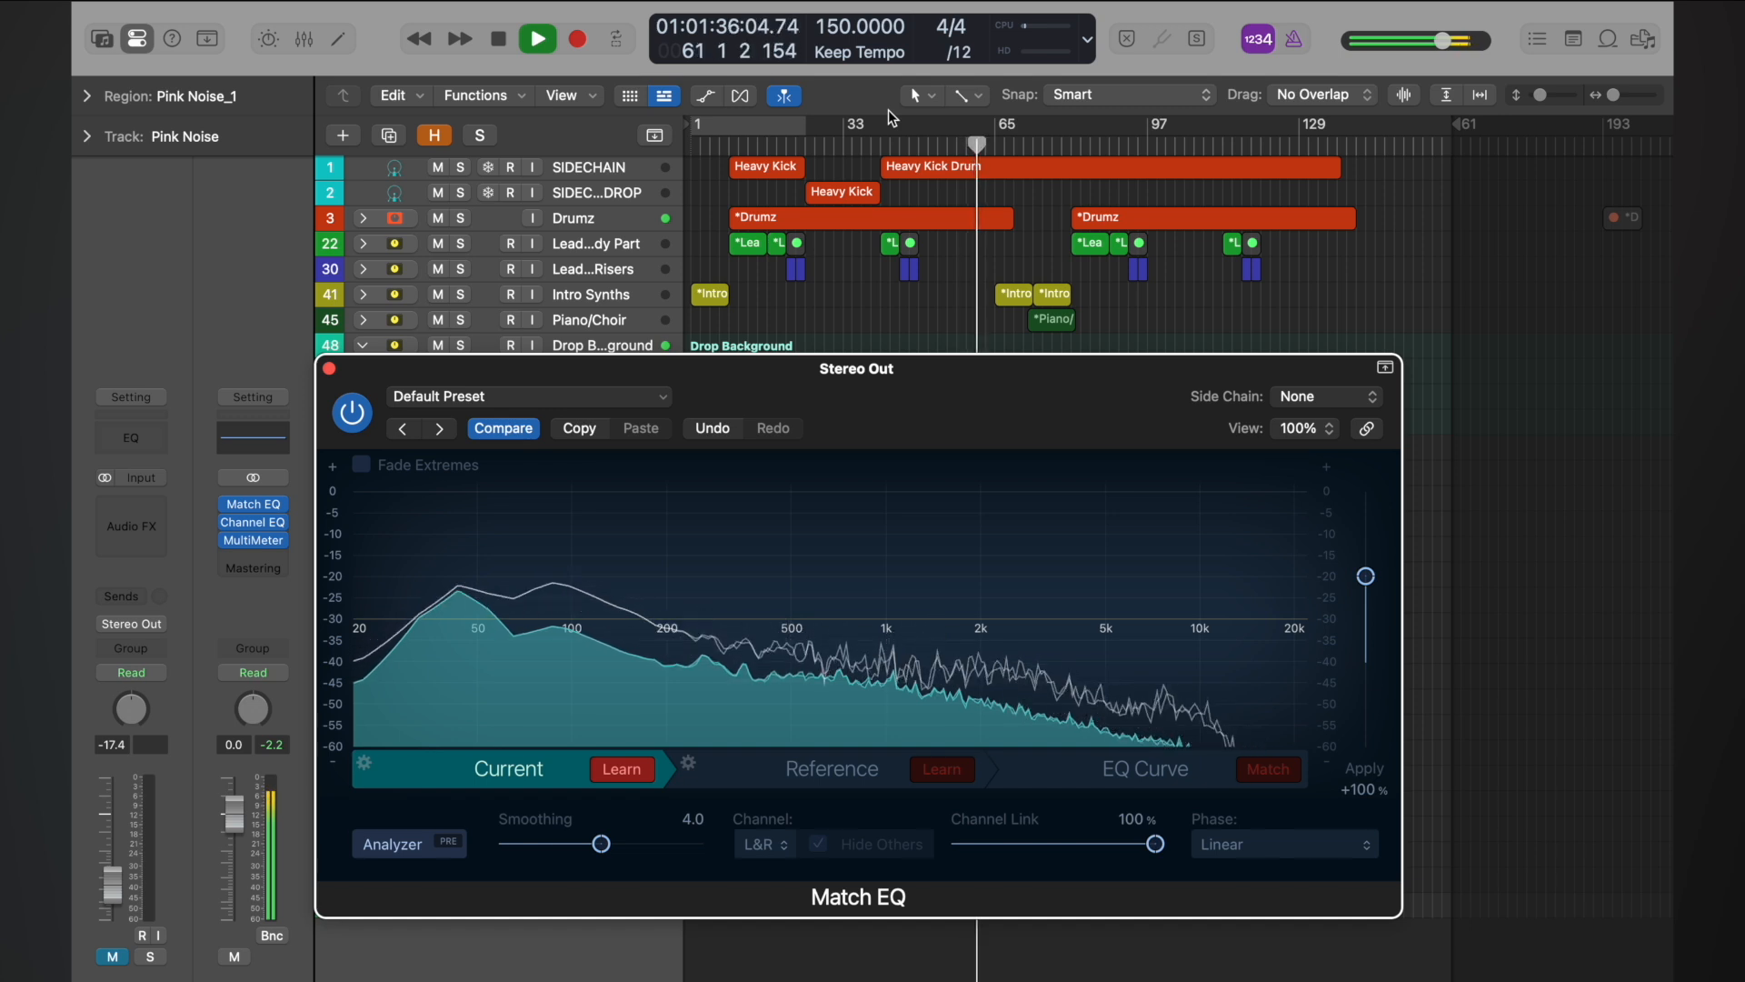
pyautogui.press('space')
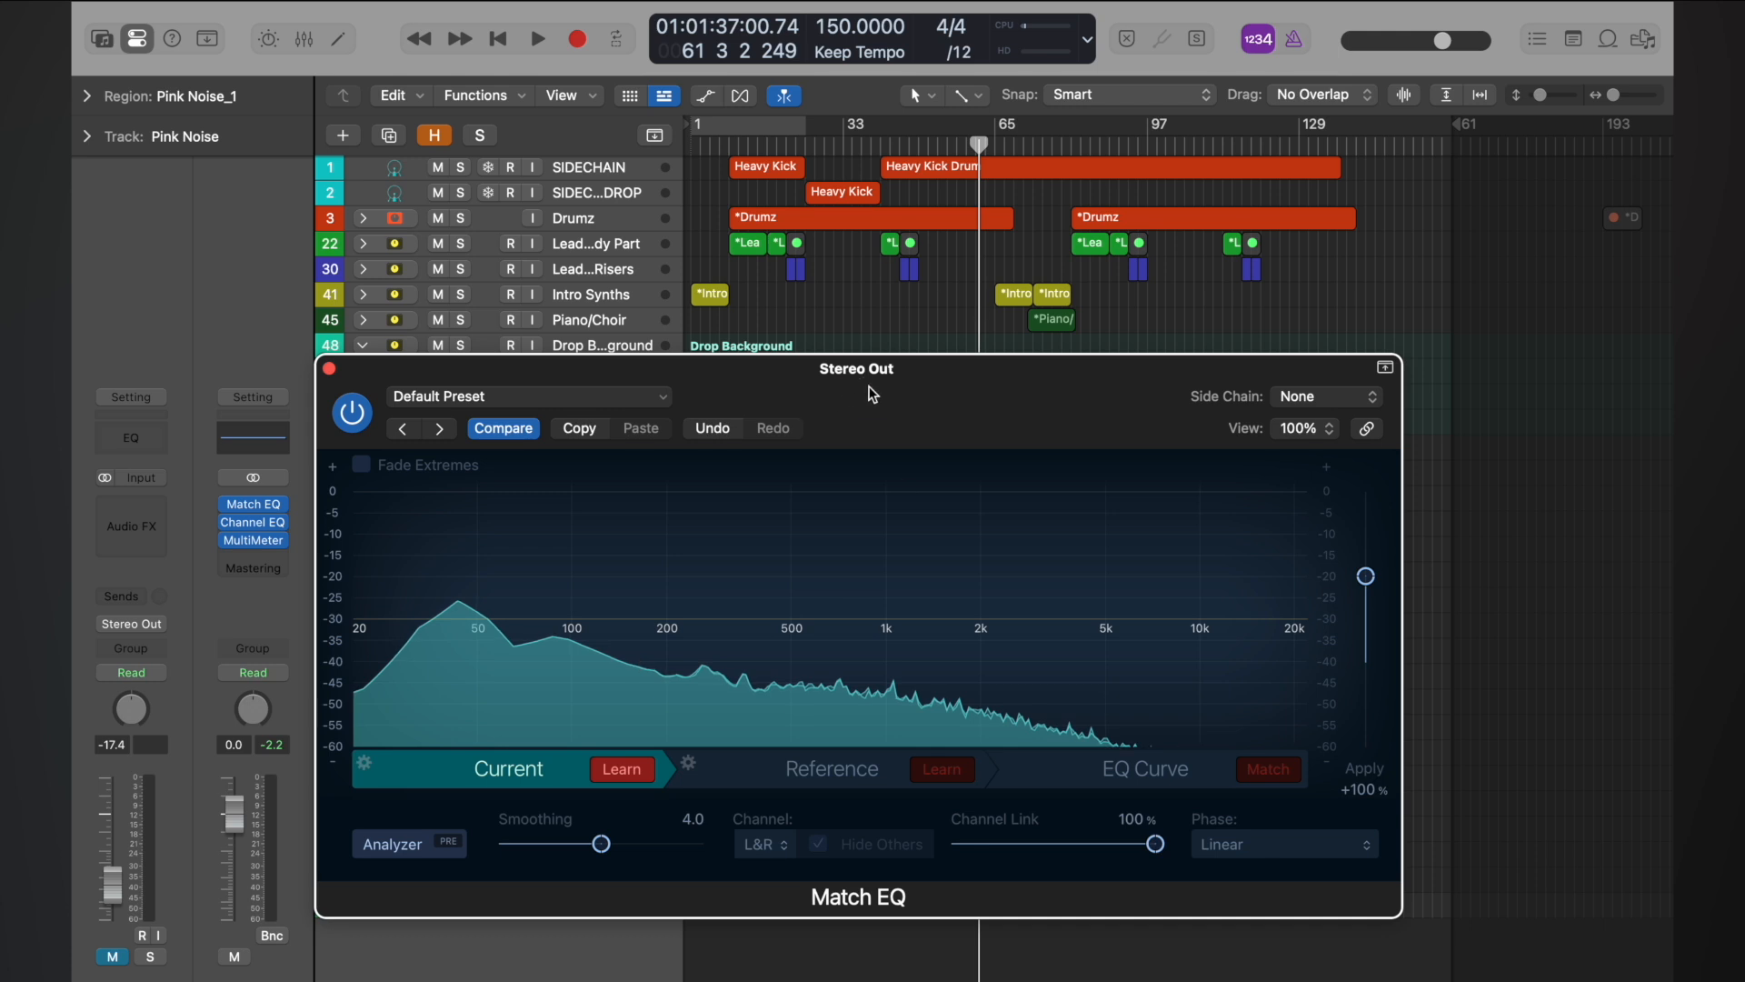
# Step: Move the Match EQ window clear of the Pink Noise track and switch learning from Current to Reference
pyautogui.moveTo(870, 393); pyautogui.dragTo(1121, 124)
pyautogui.click(1065, 550)
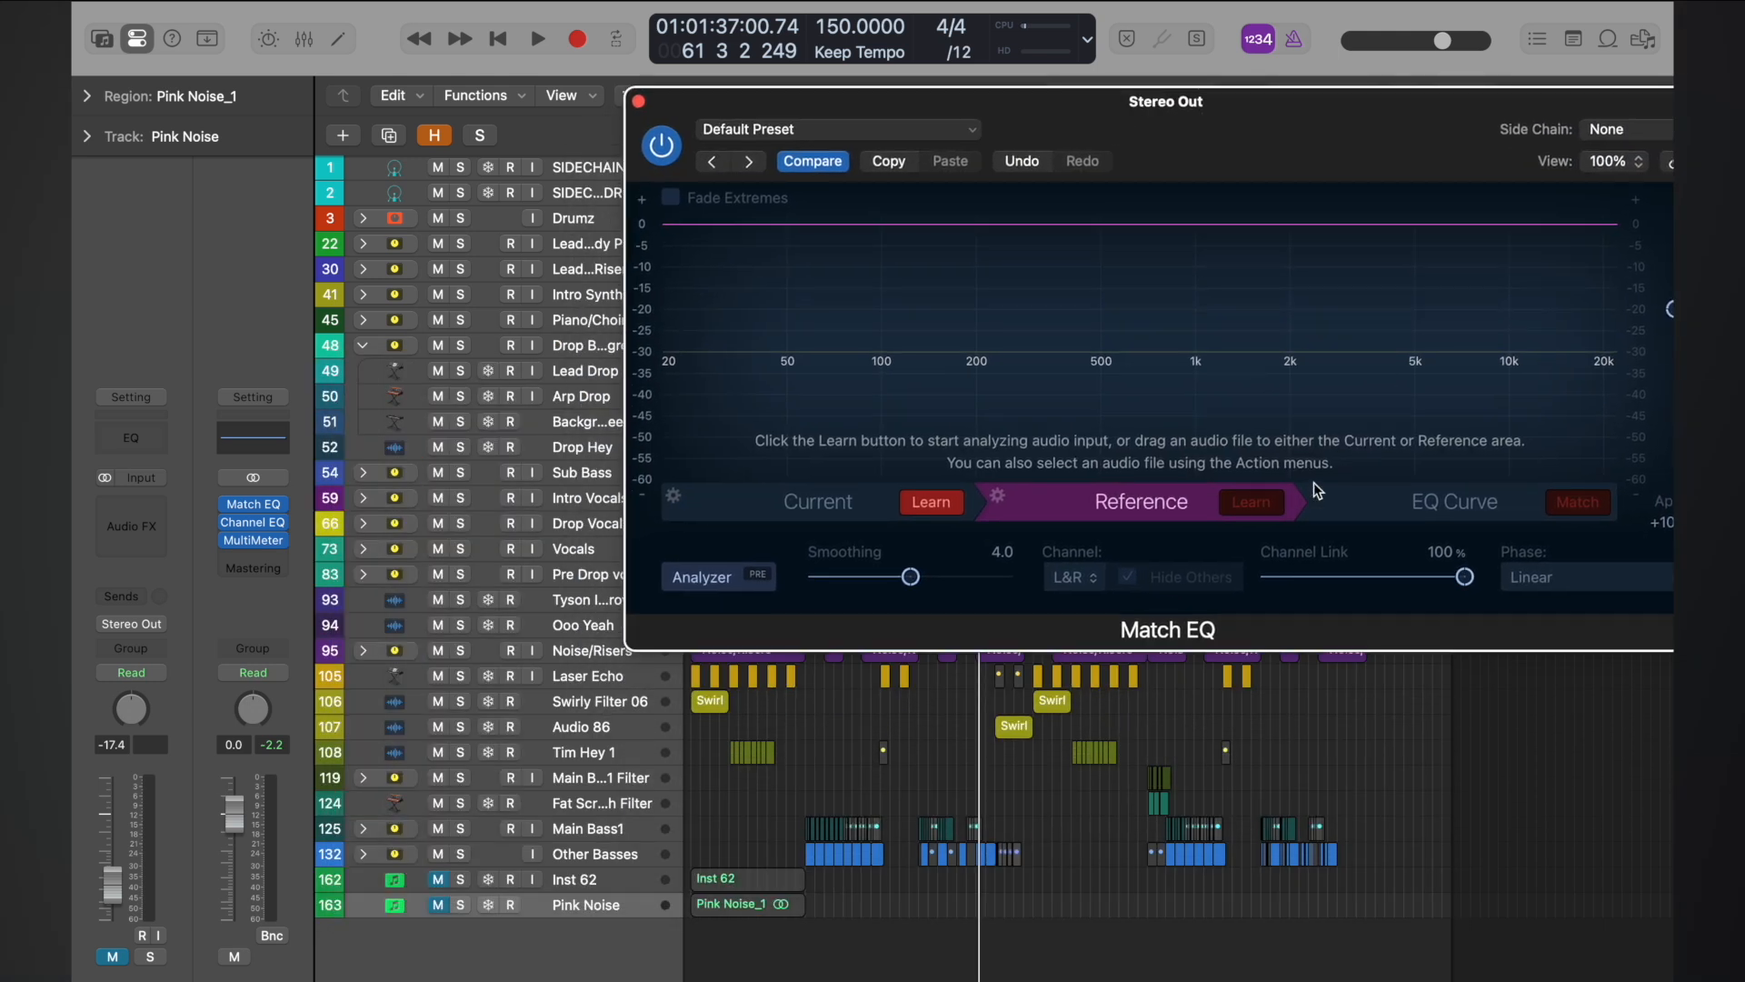
pyautogui.click(1244, 509)
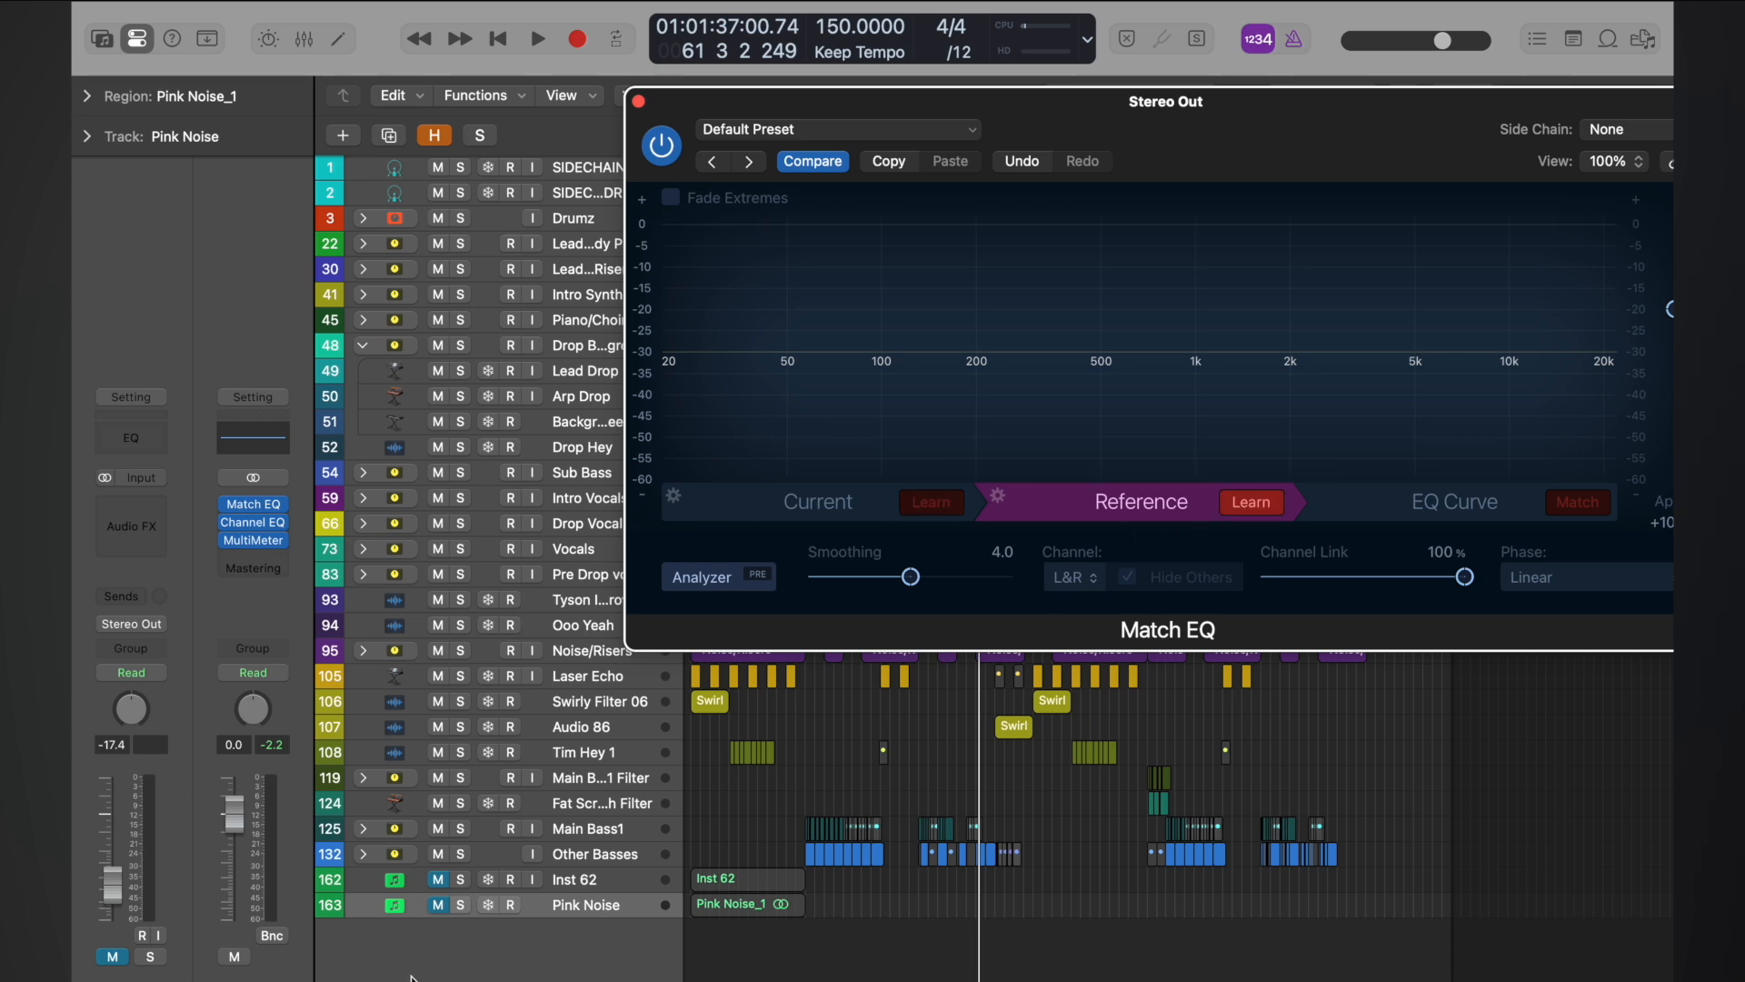
# Step: Unmute and solo the Pink Noise track, and play it from the project start to about bar 8 to learn the reference spectrum
pyautogui.click(434, 906)
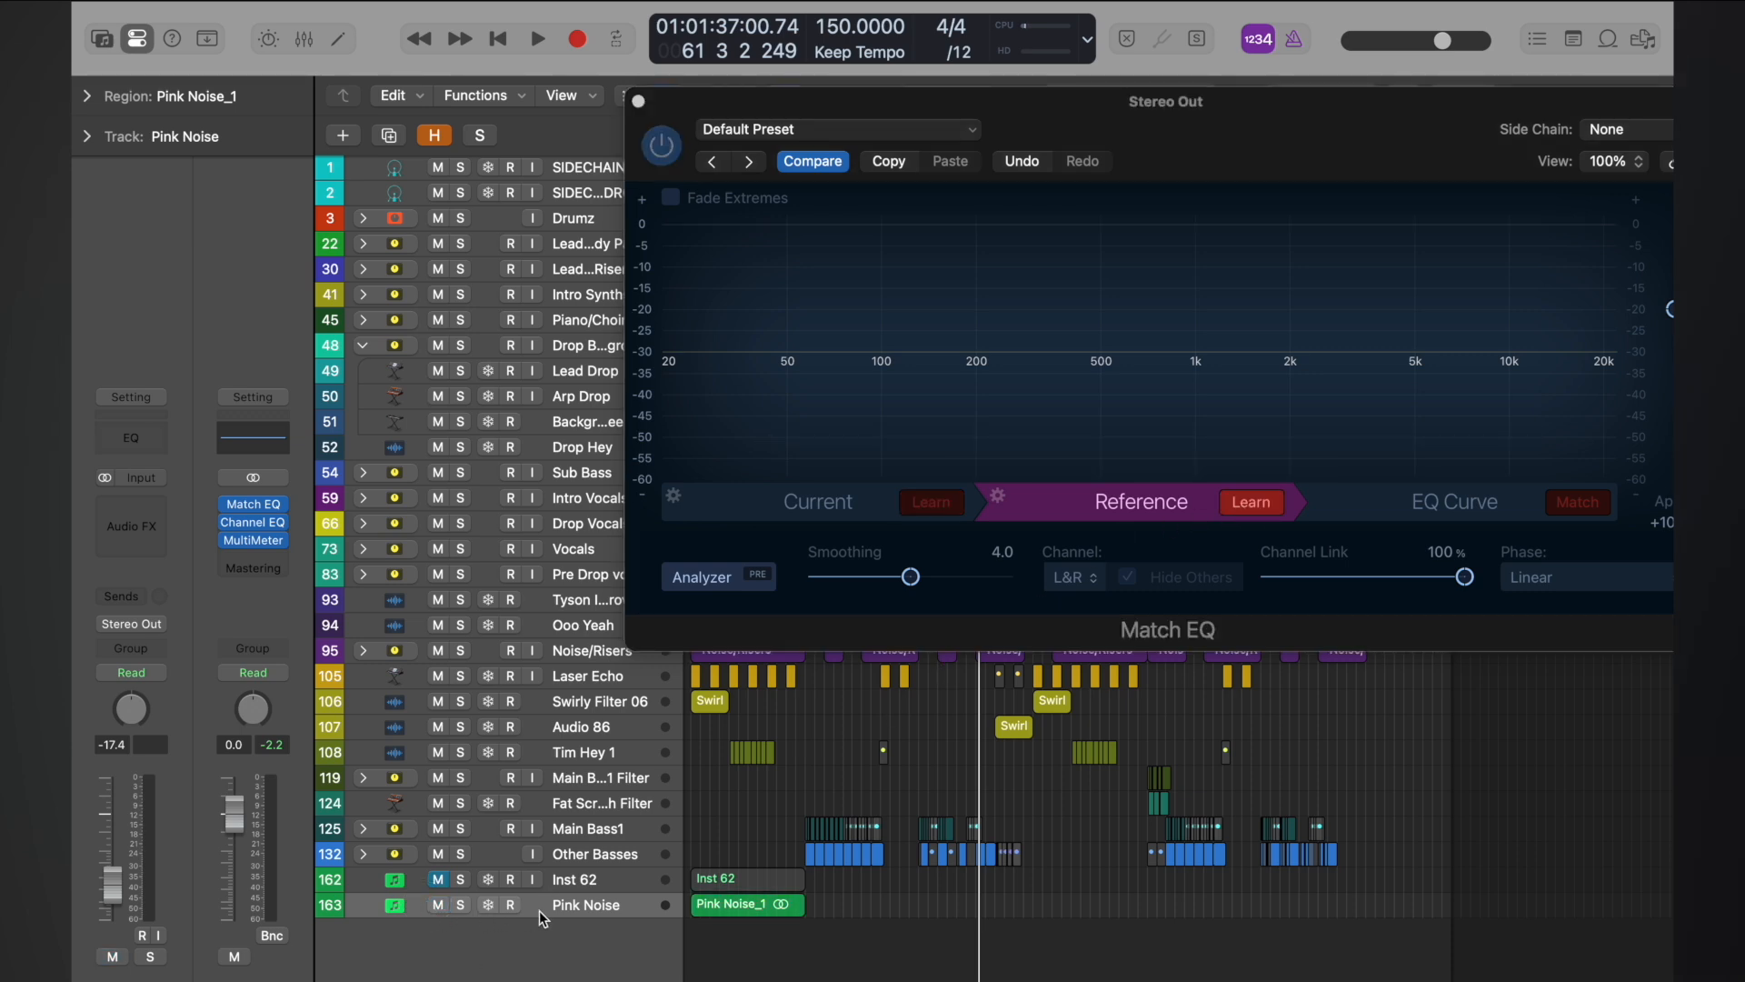
pyautogui.press('z')
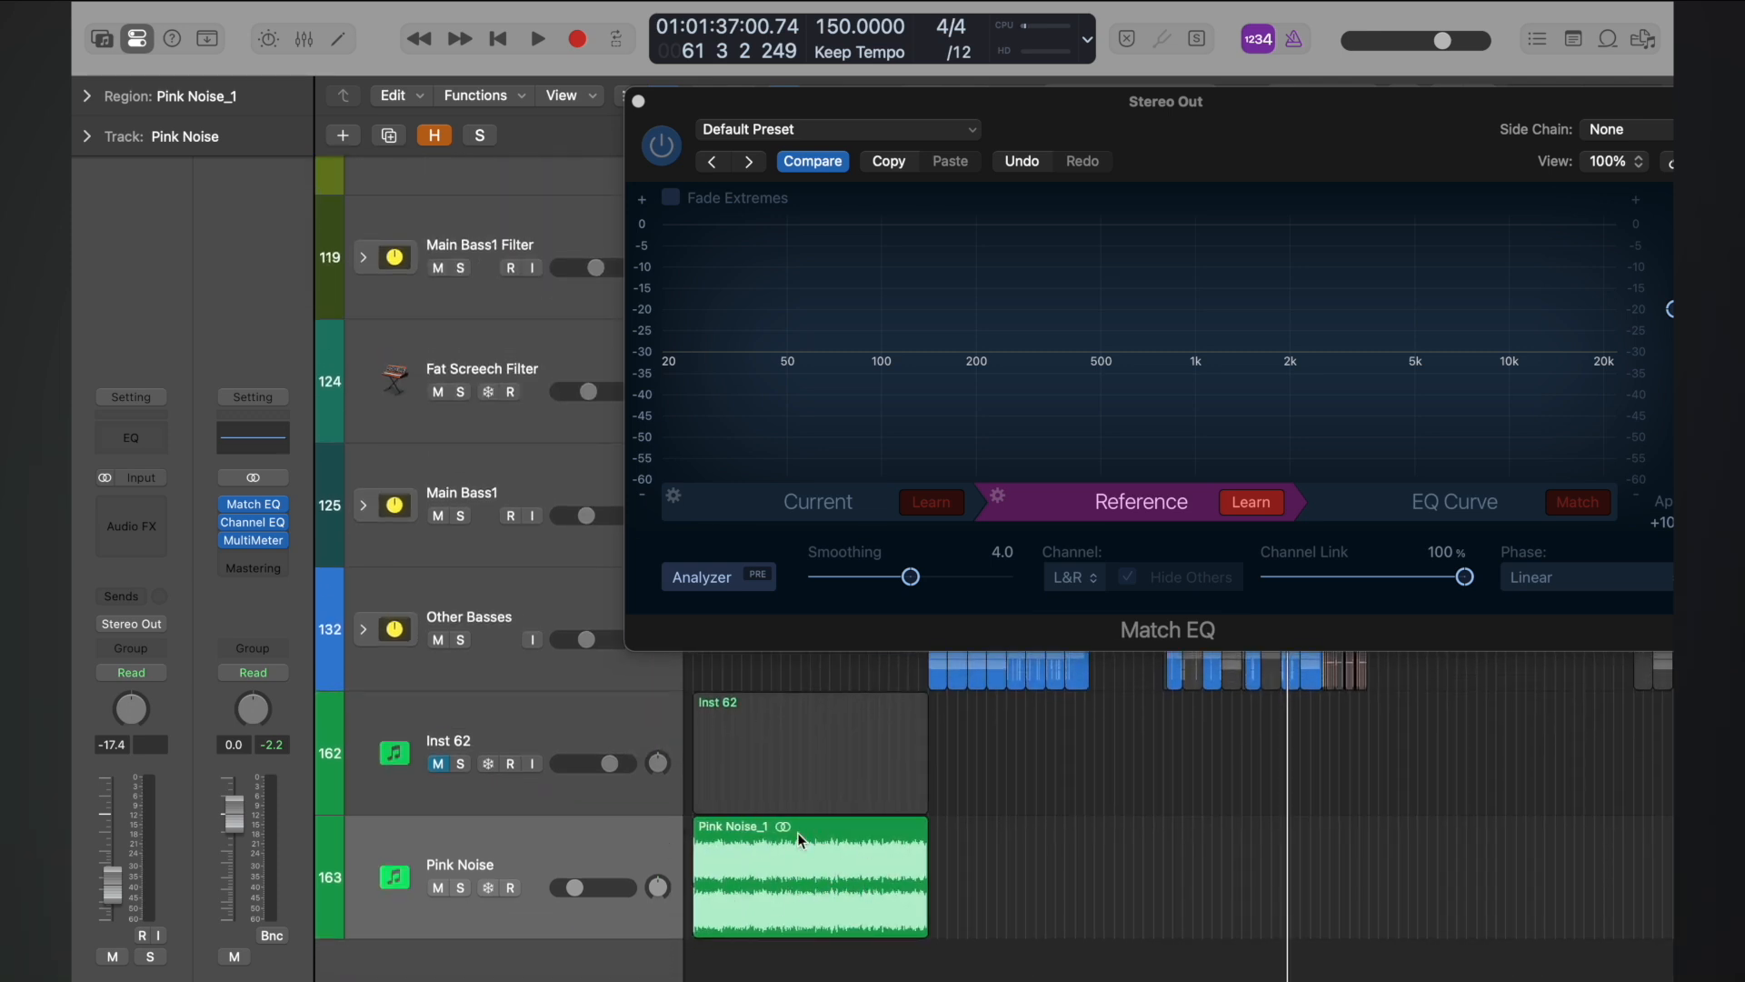
pyautogui.click(461, 888)
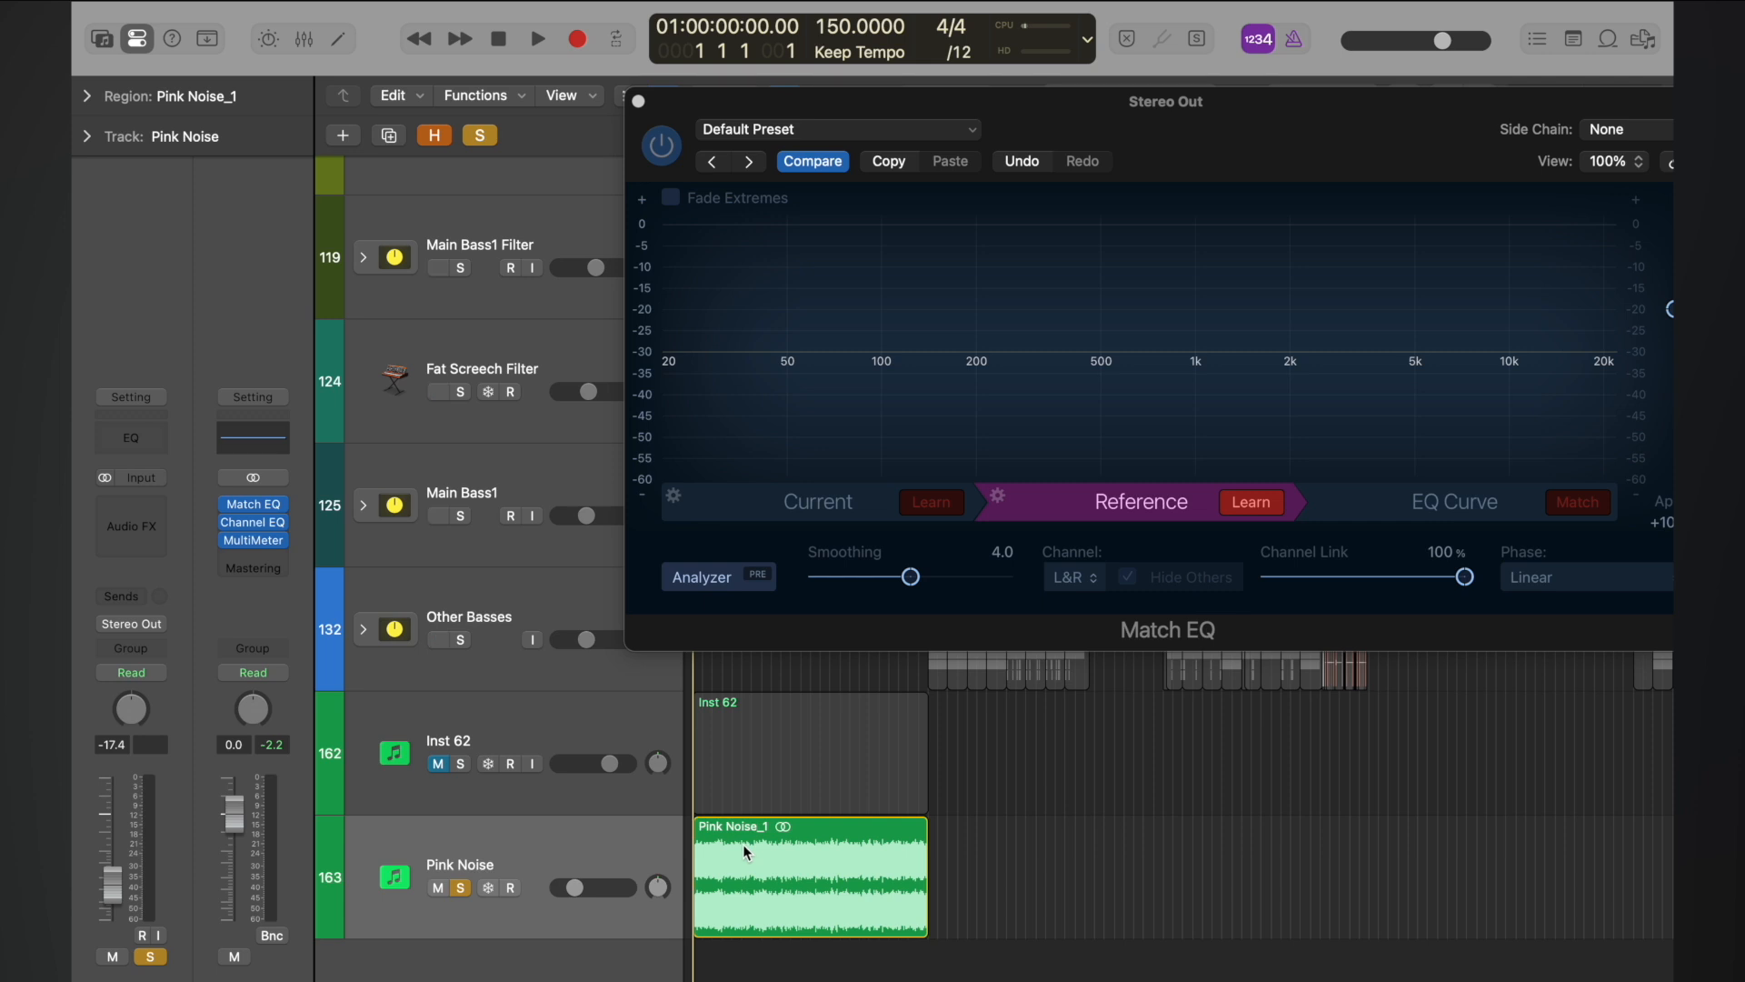
pyautogui.press('space')
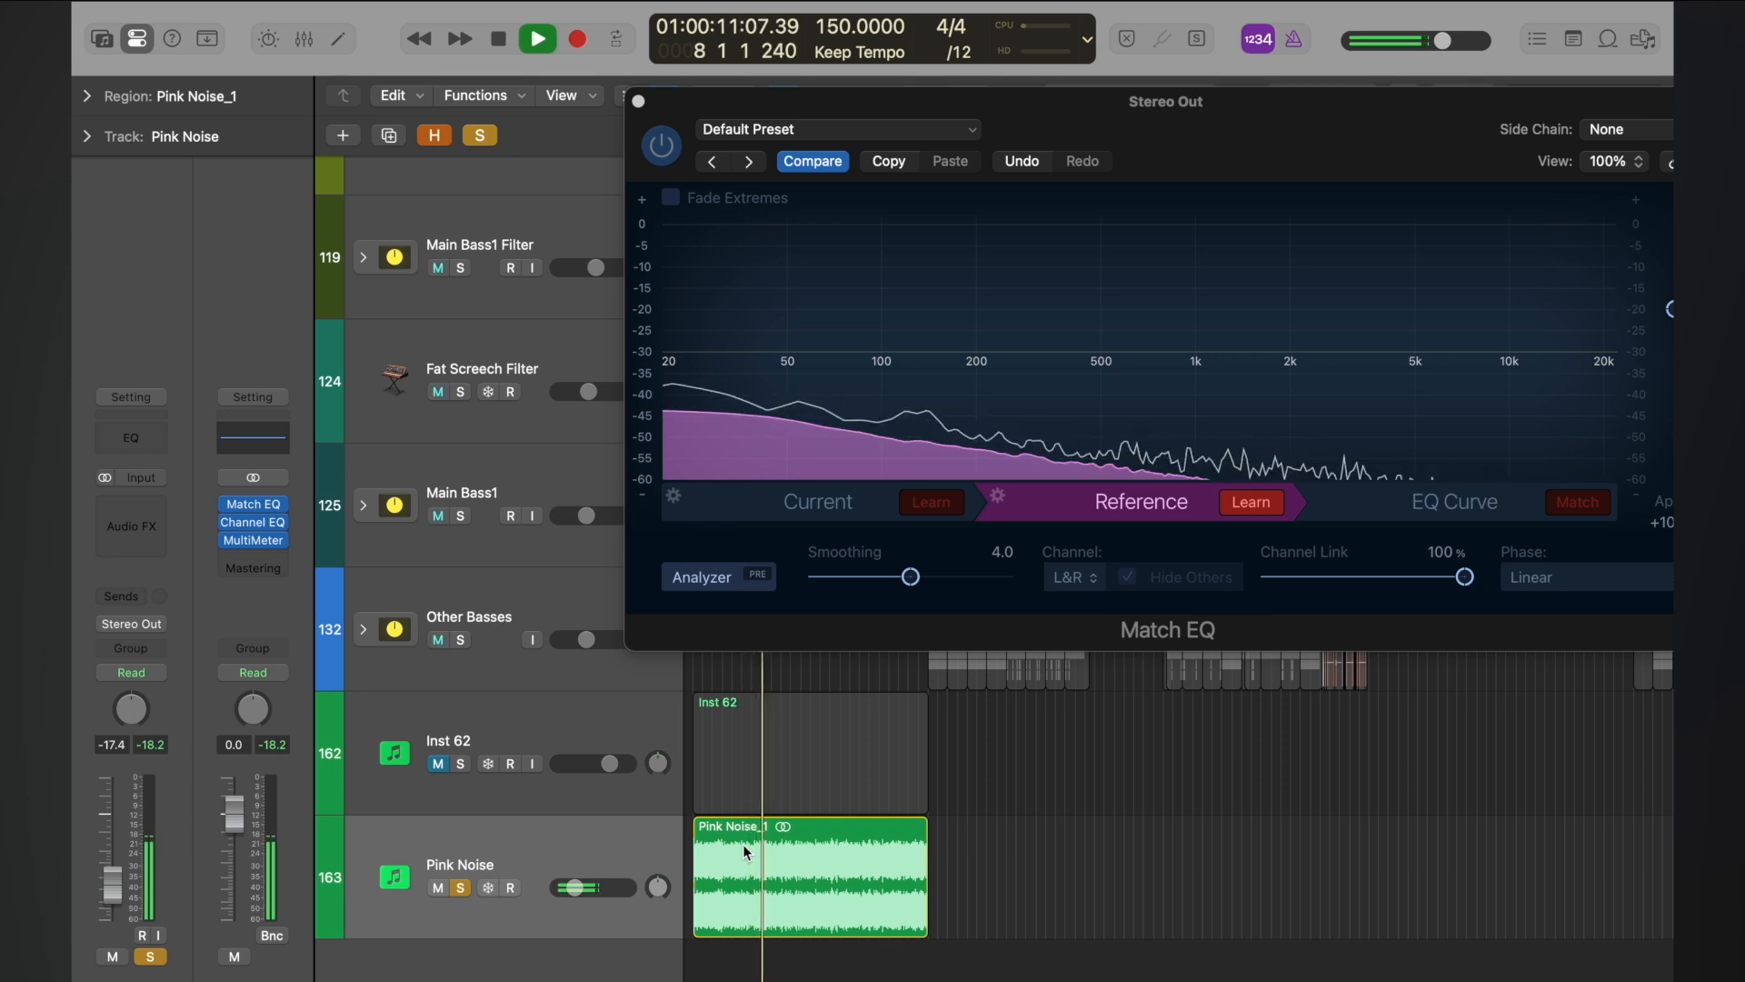
pyautogui.press('space')
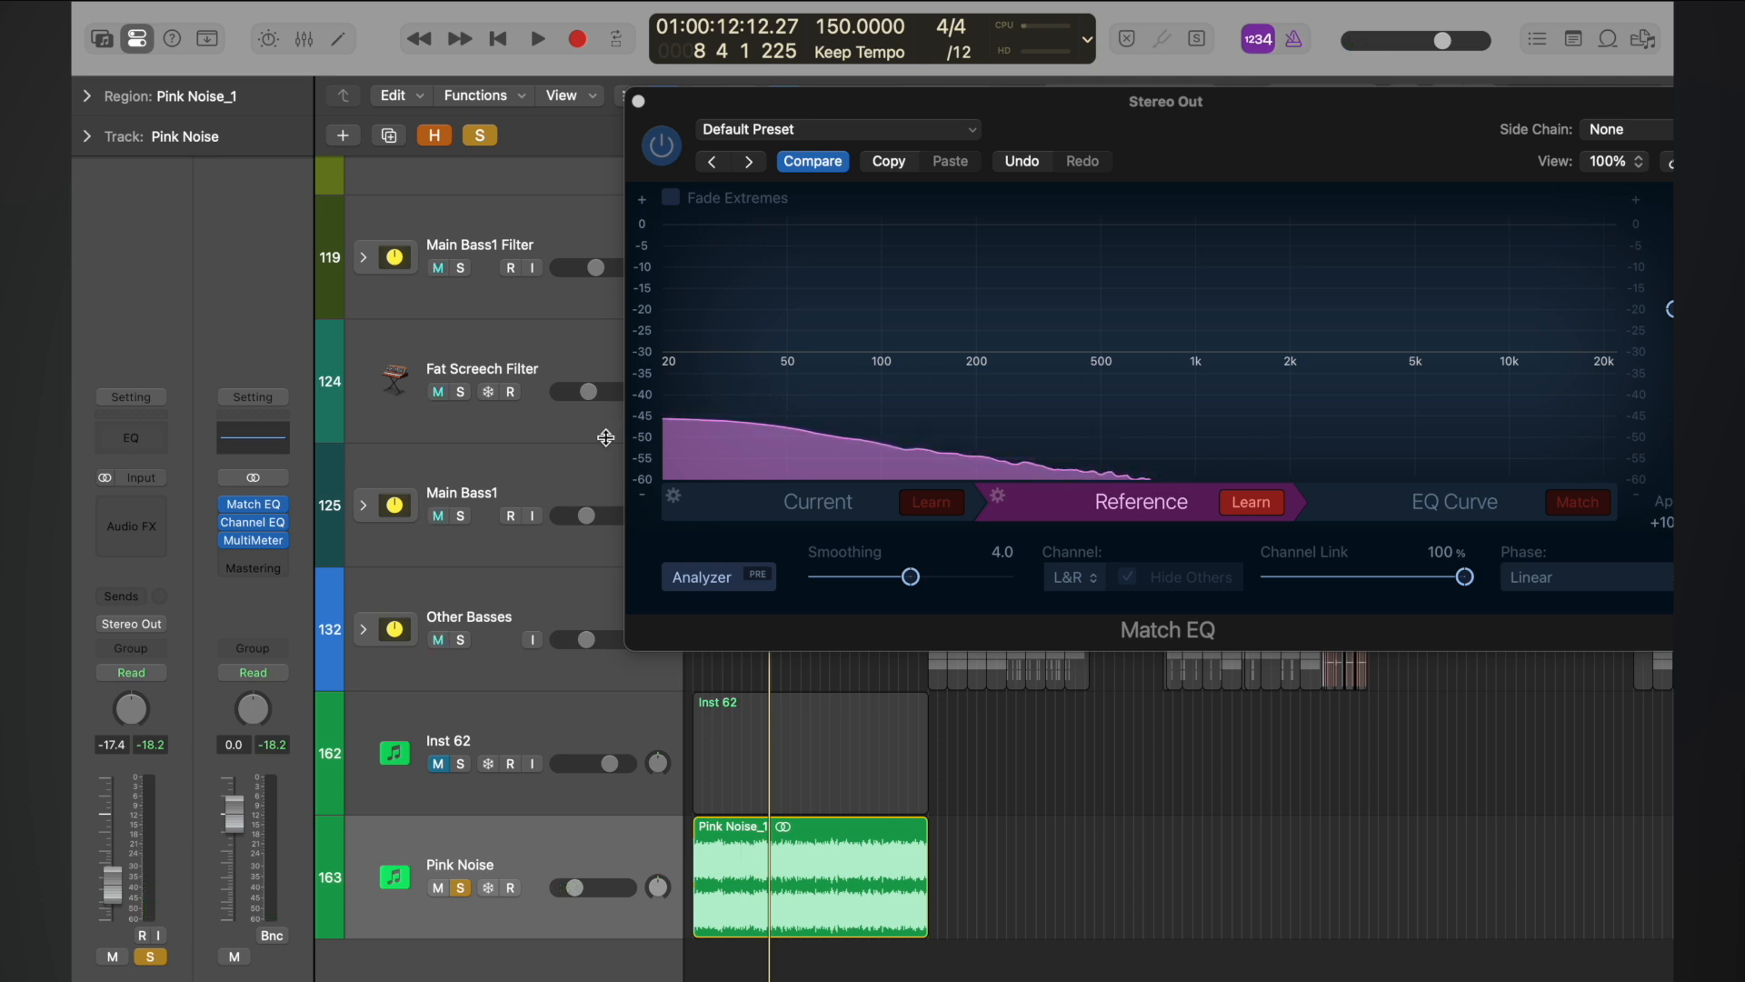
# Step: Generate the matched EQ curve in Match EQ and enable Fade Extremes
pyautogui.moveTo(1292, 163); pyautogui.dragTo(993, 160)
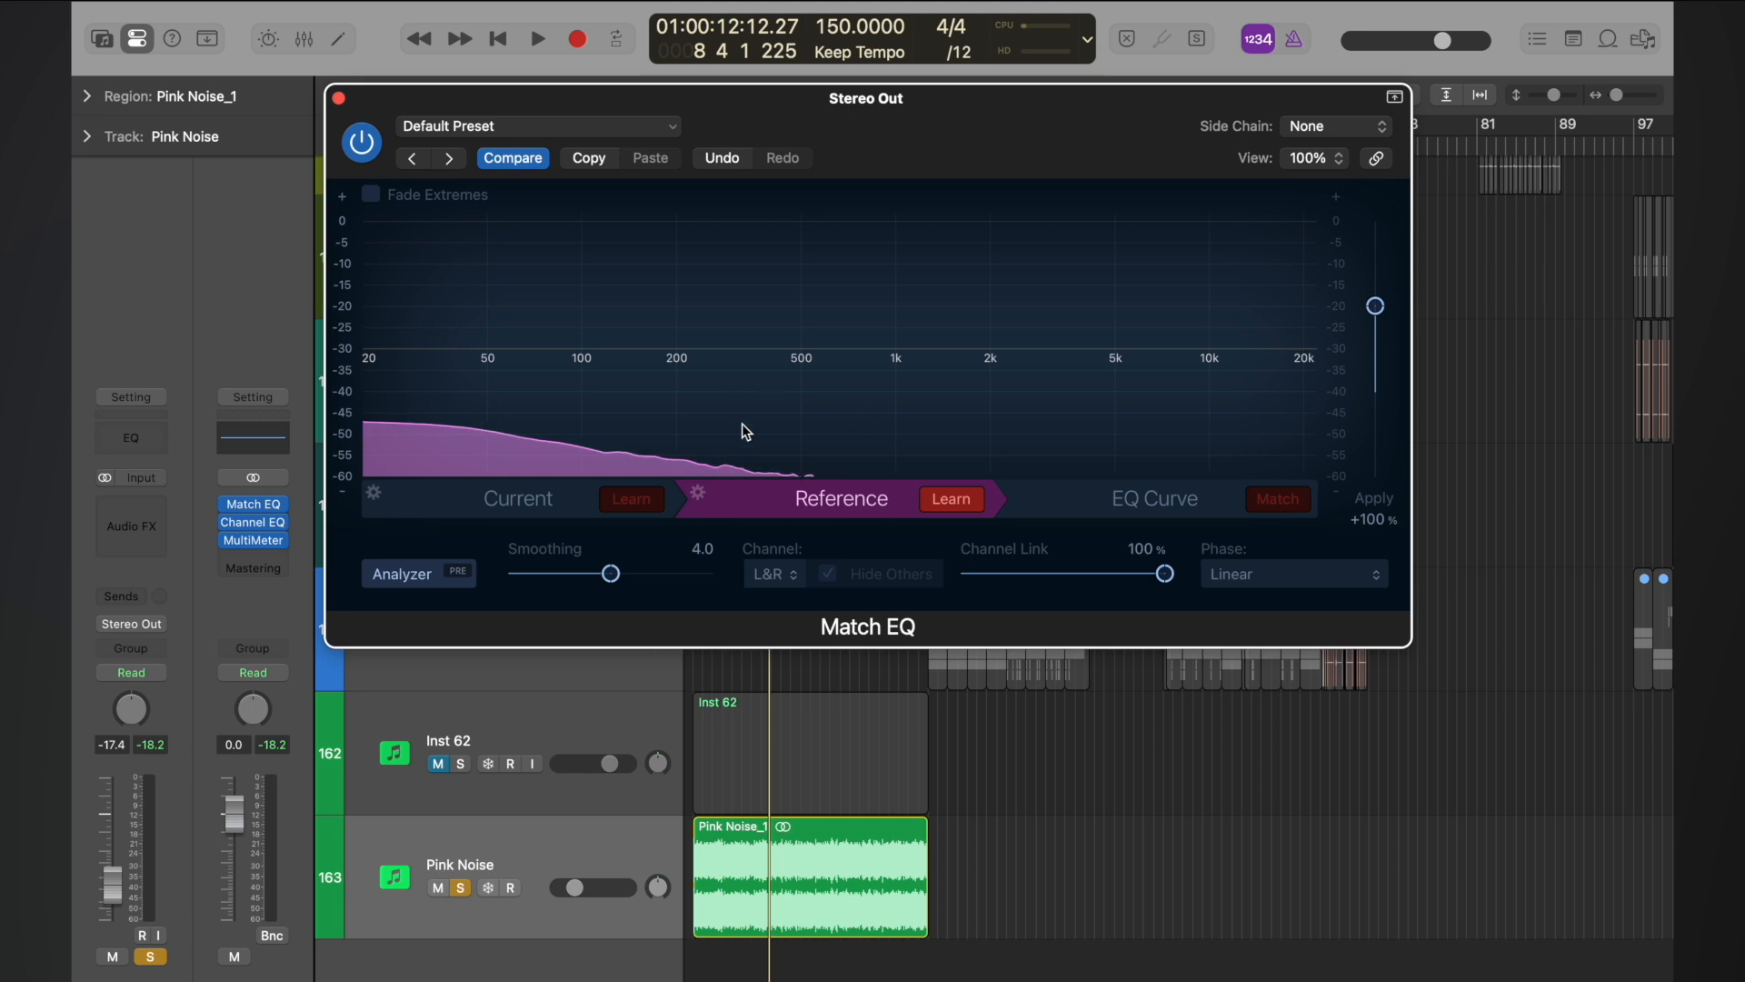
pyautogui.click(1280, 500)
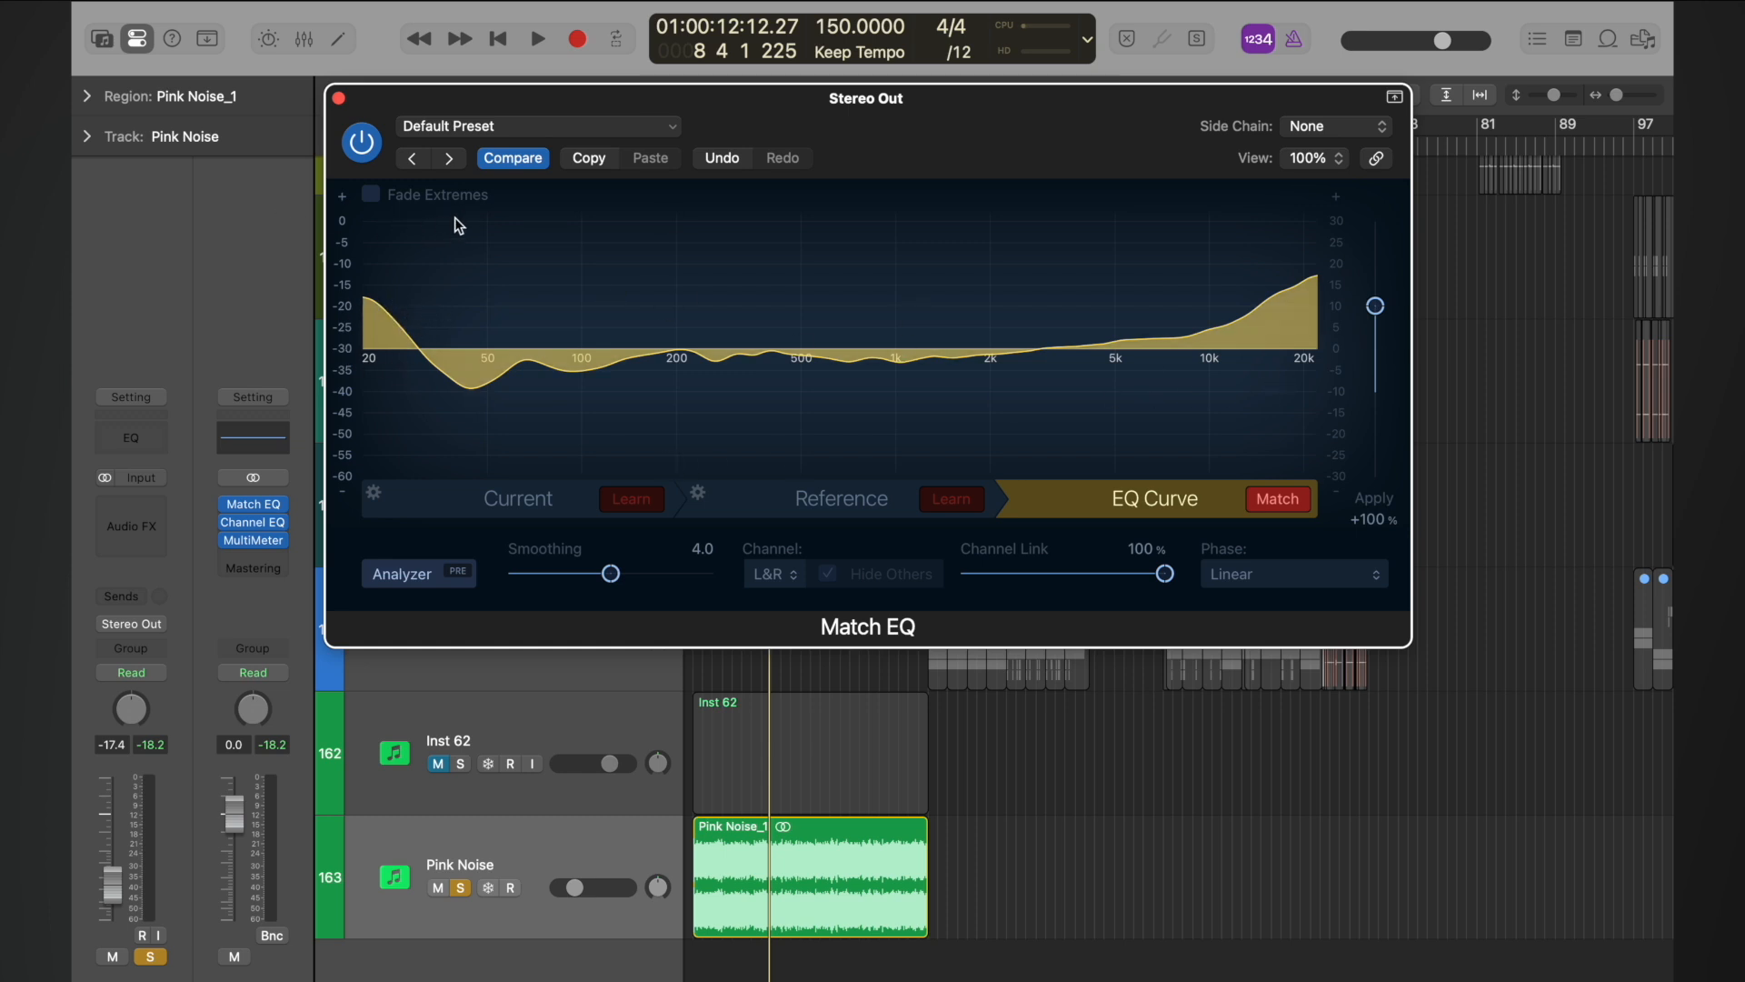
pyautogui.click(371, 195)
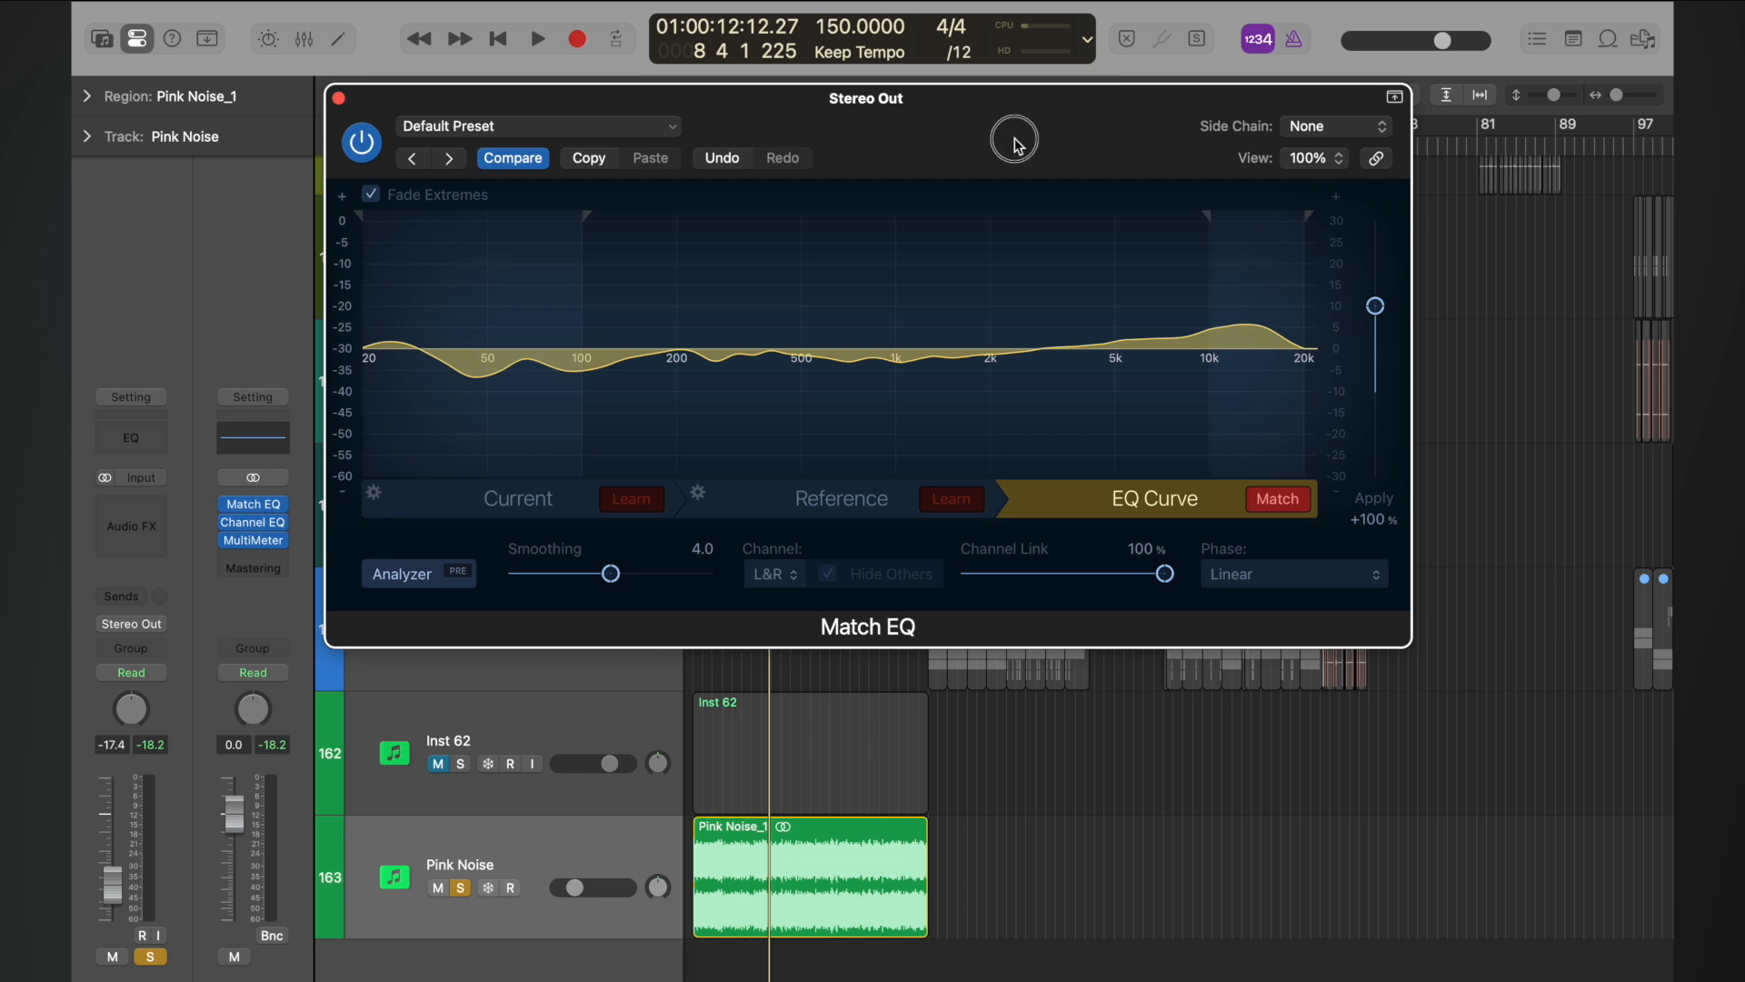
# Step: Move the Match EQ window off the Pink Noise track controls, mute the track and take it out of solo
pyautogui.moveTo(1015, 144); pyautogui.dragTo(845, 356)
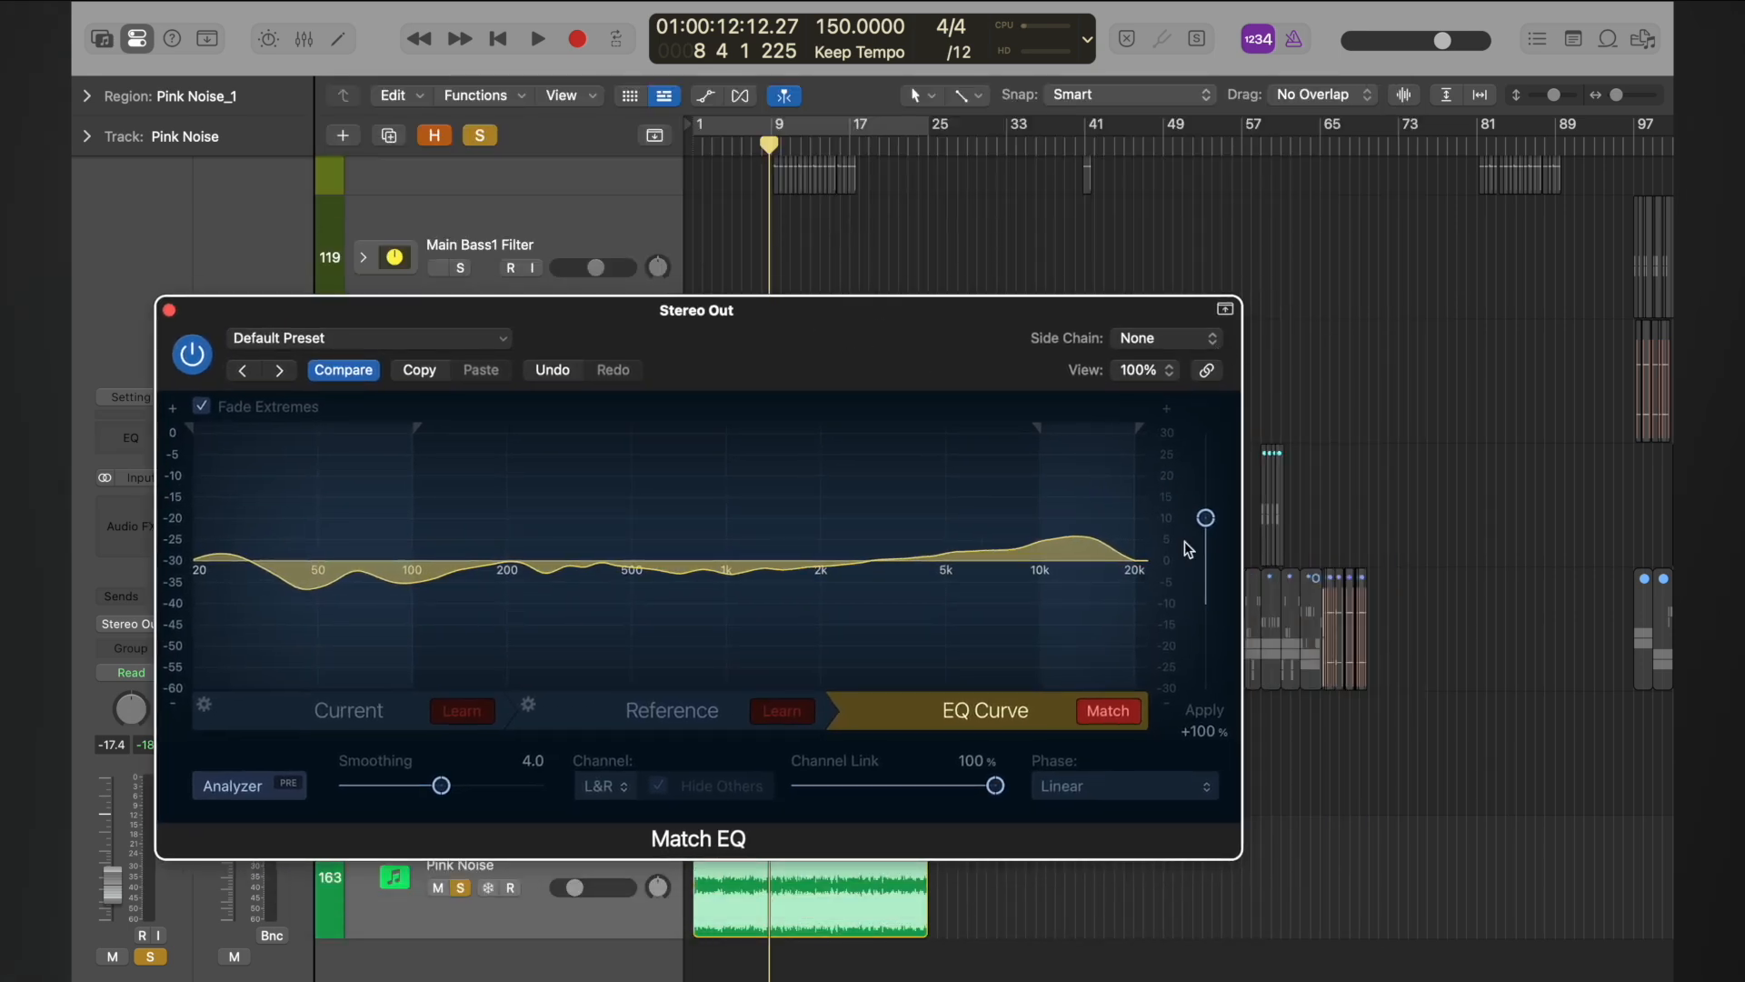
pyautogui.click(438, 889)
pyautogui.click(462, 888)
# Step: Move the Match EQ window below the upper tracks and audition the matched mix from about bars 33, 41 and 40
pyautogui.scroll(-5, 803, 877)
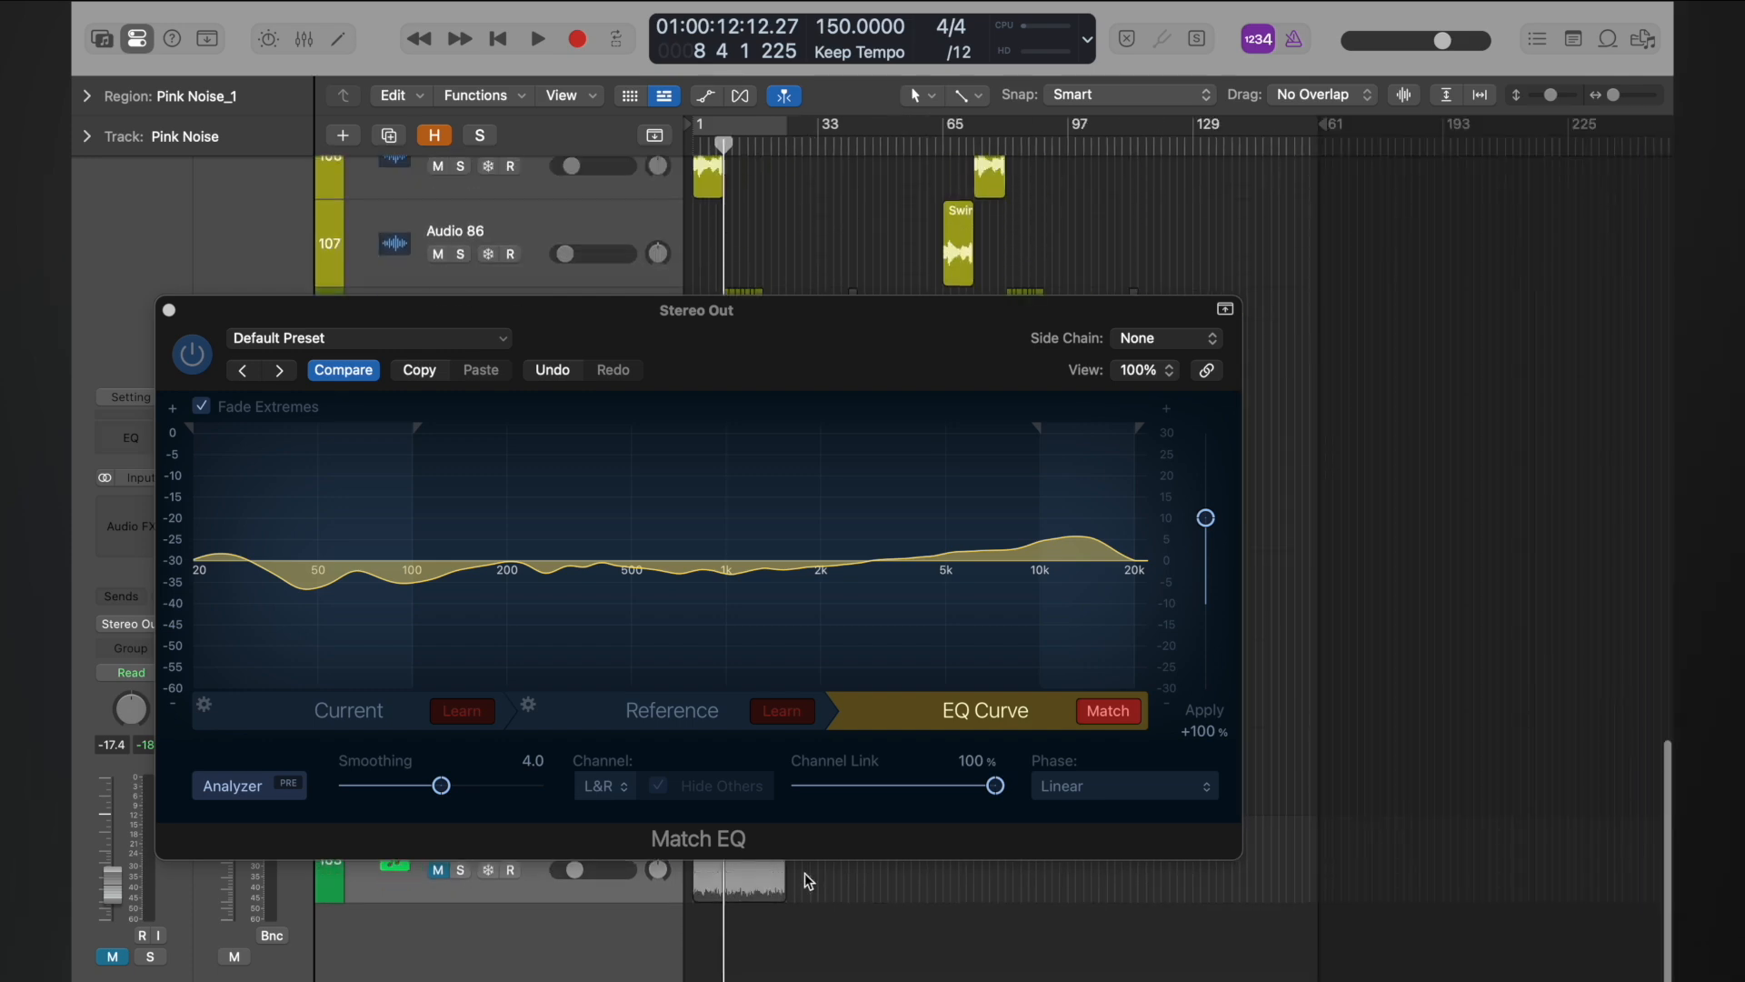
pyautogui.moveTo(727, 340); pyautogui.dragTo(1181, 596)
pyautogui.scroll(-5, 1110, 456)
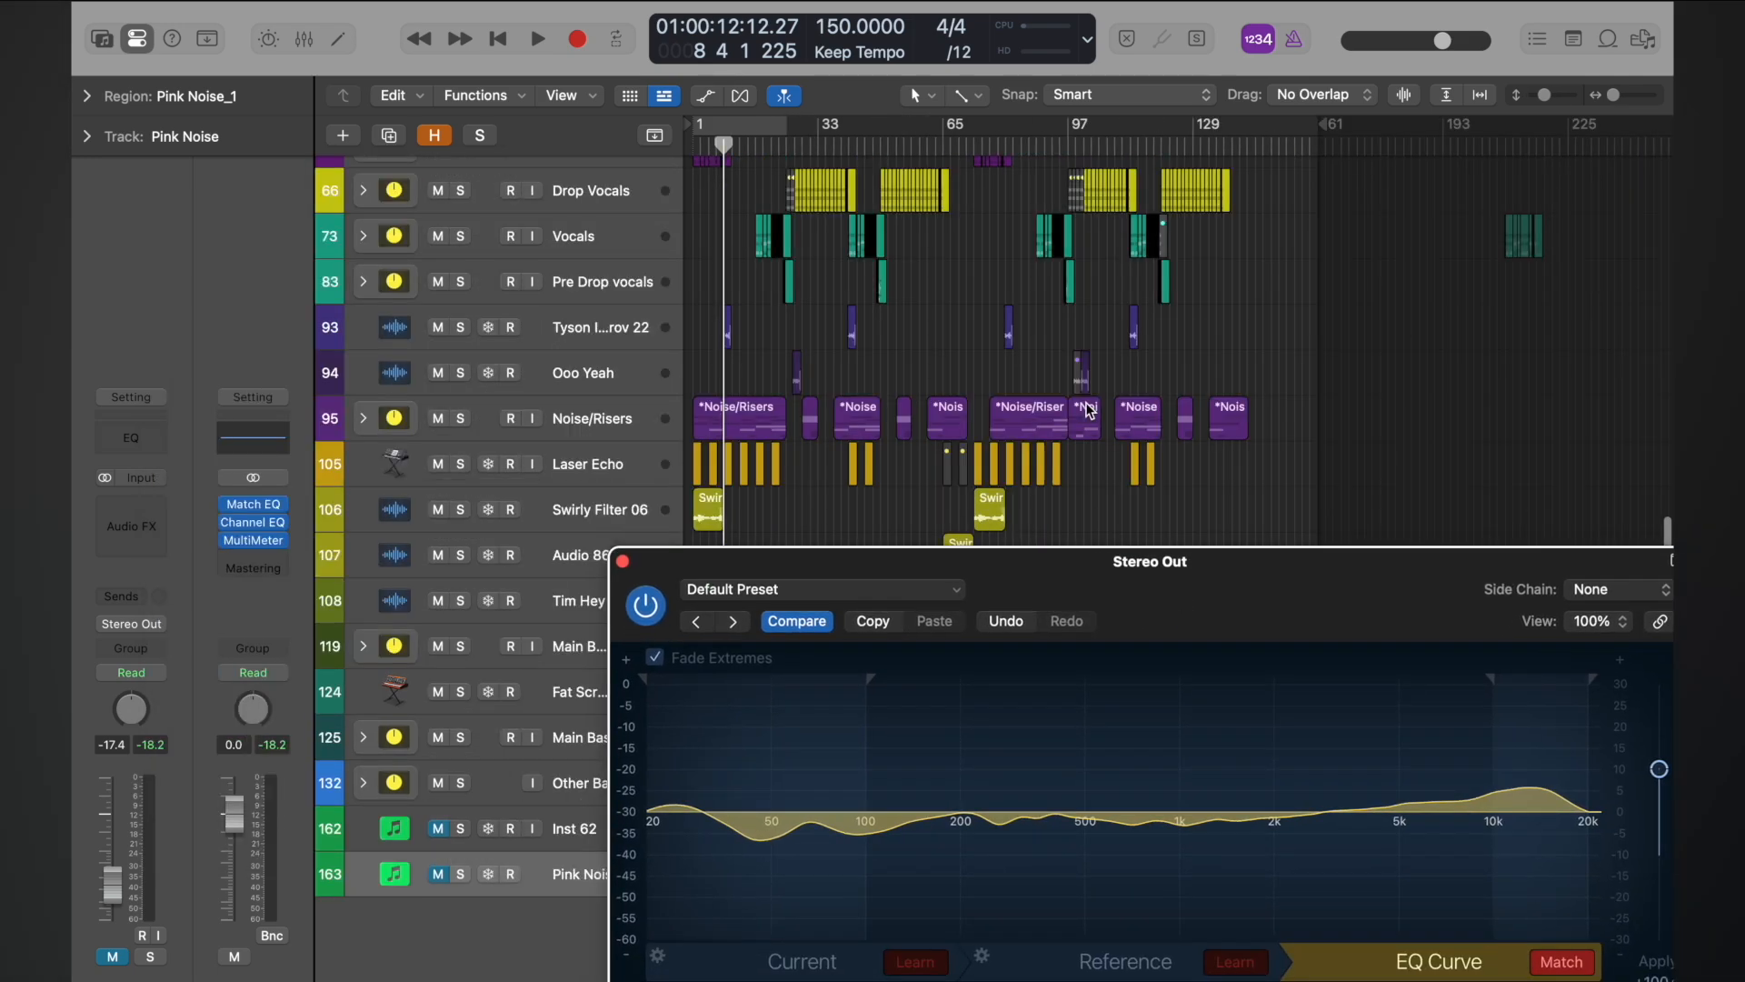
pyautogui.scroll(3, 1089, 409)
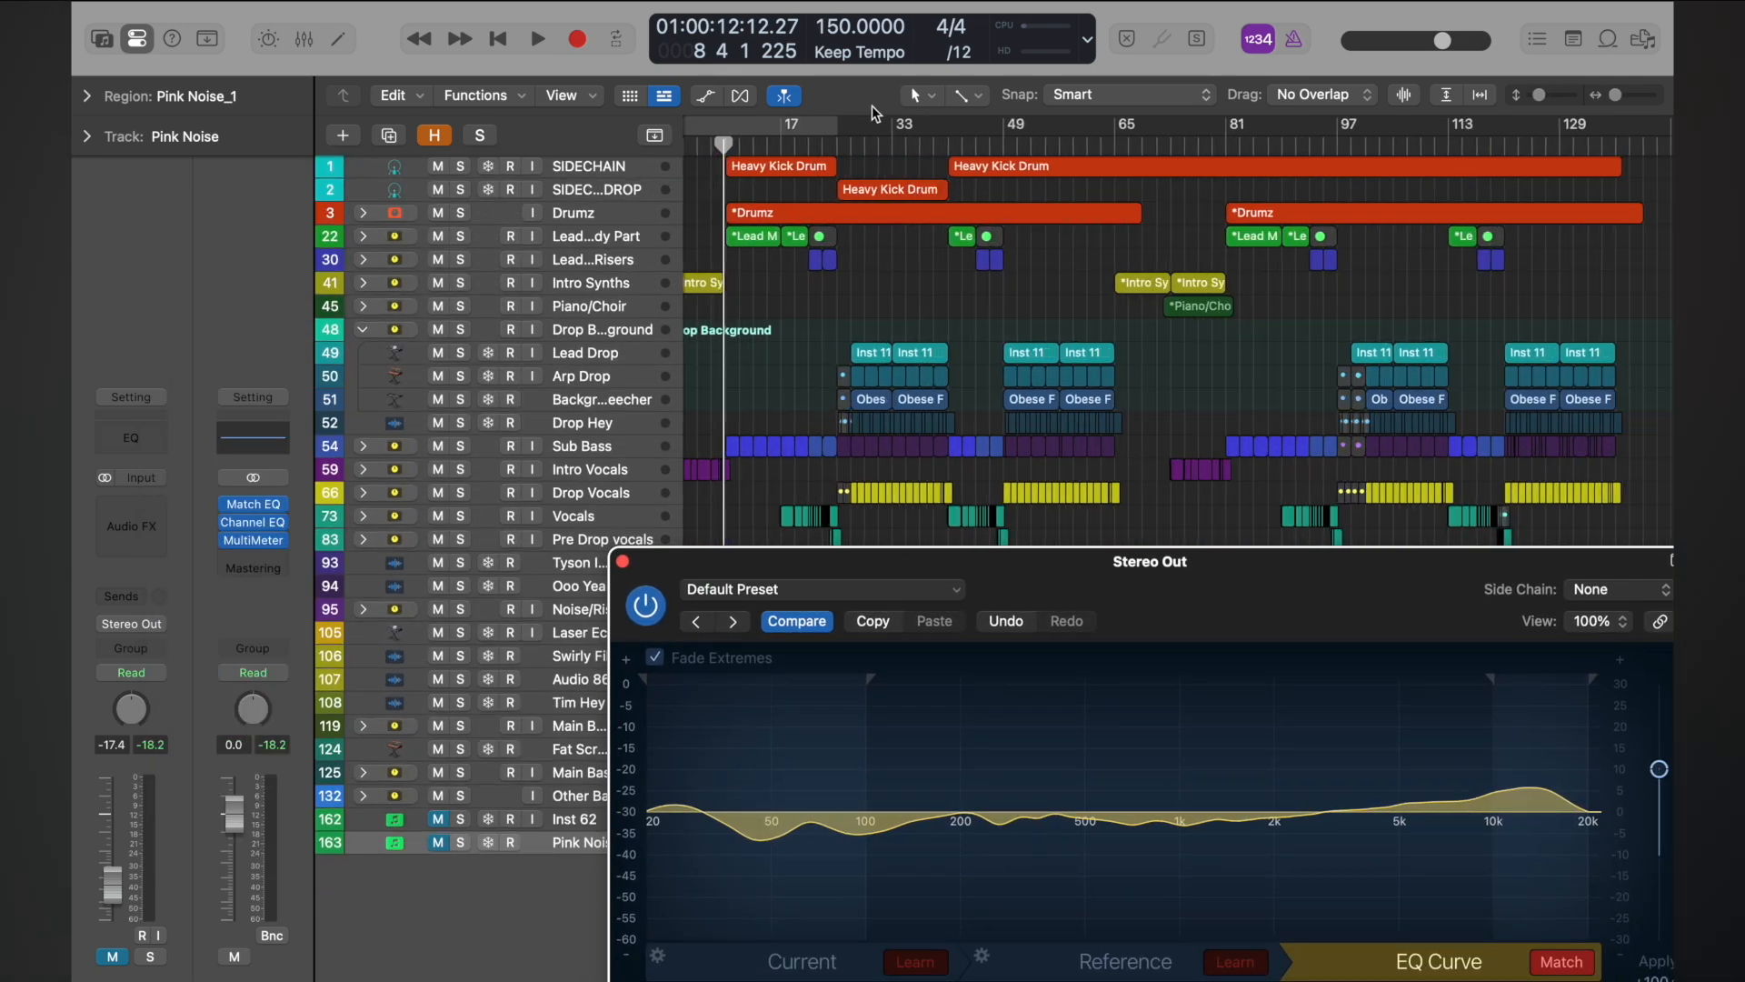
pyautogui.doubleClick(889, 144)
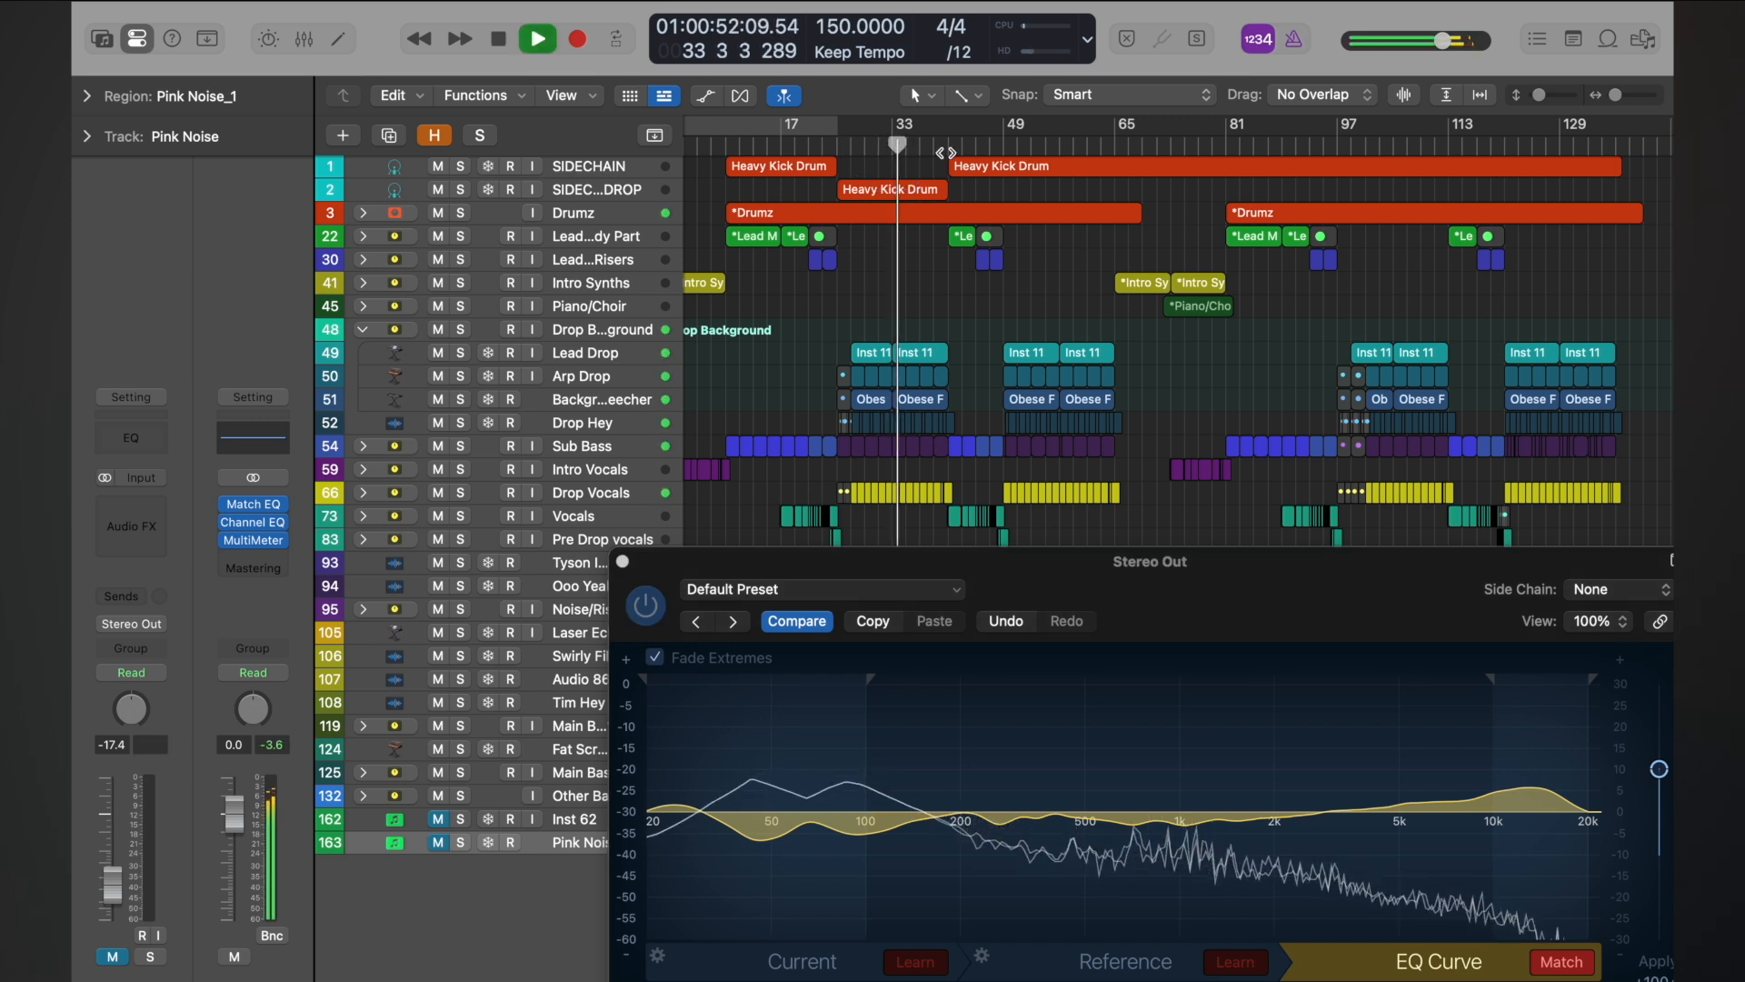
pyautogui.click(948, 145)
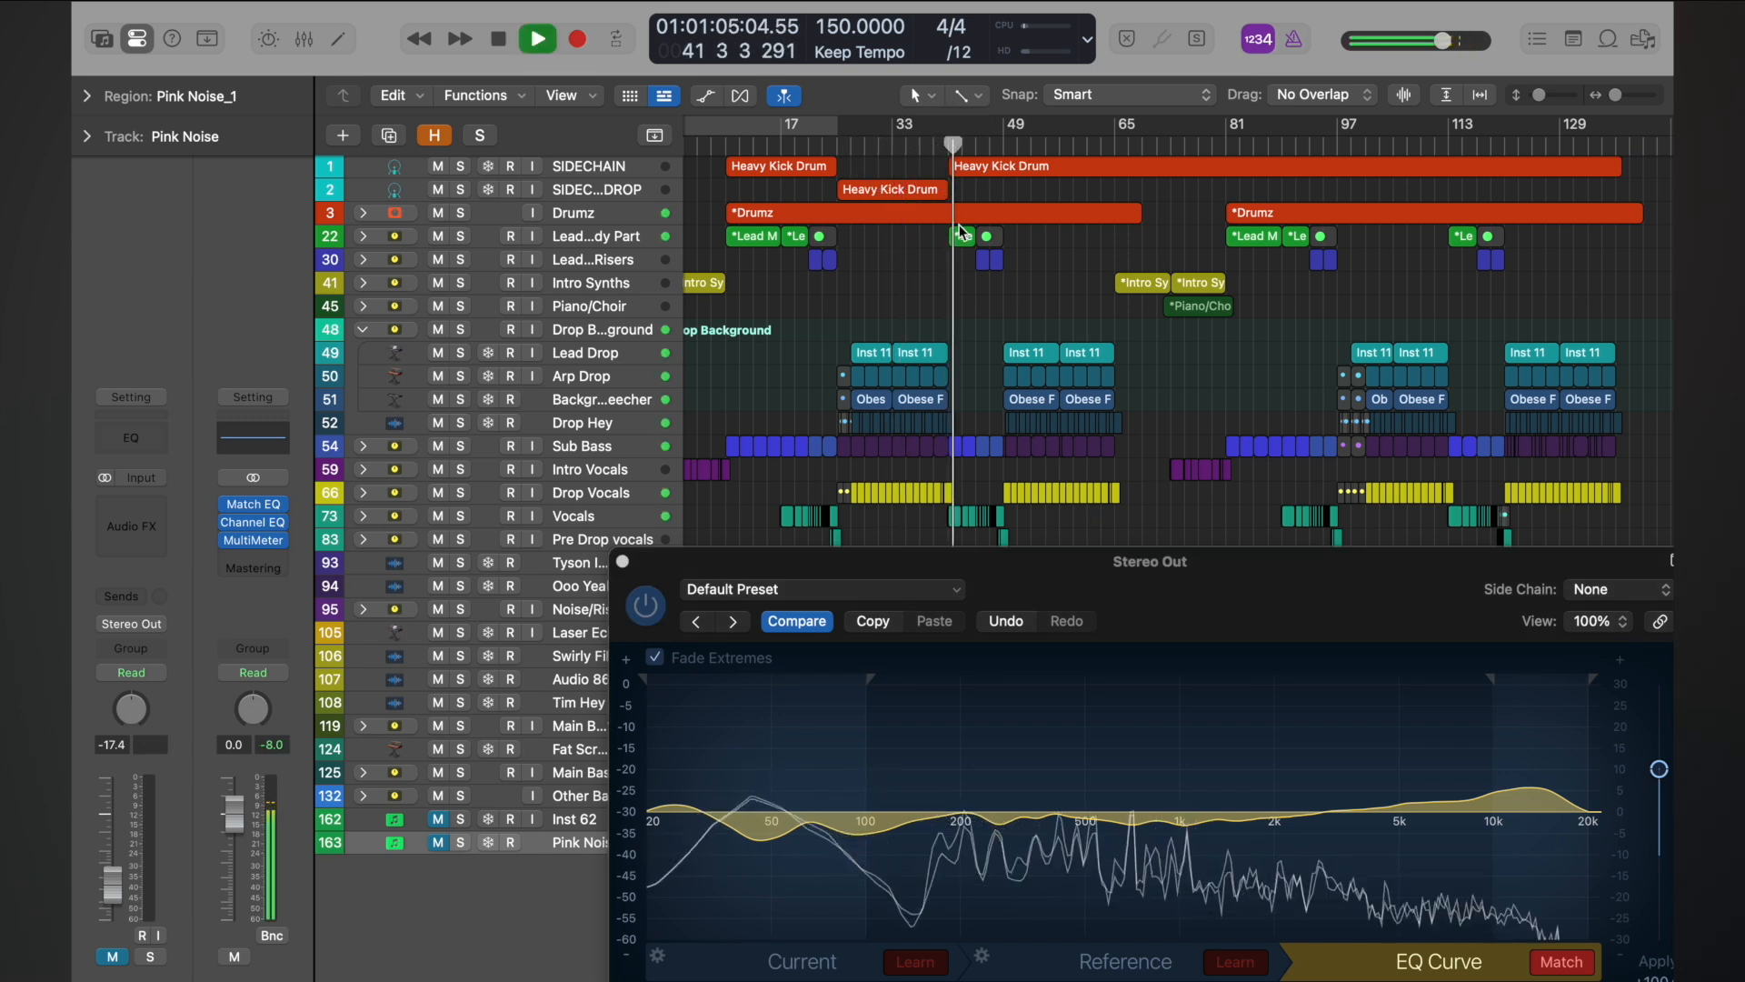
pyautogui.click(943, 146)
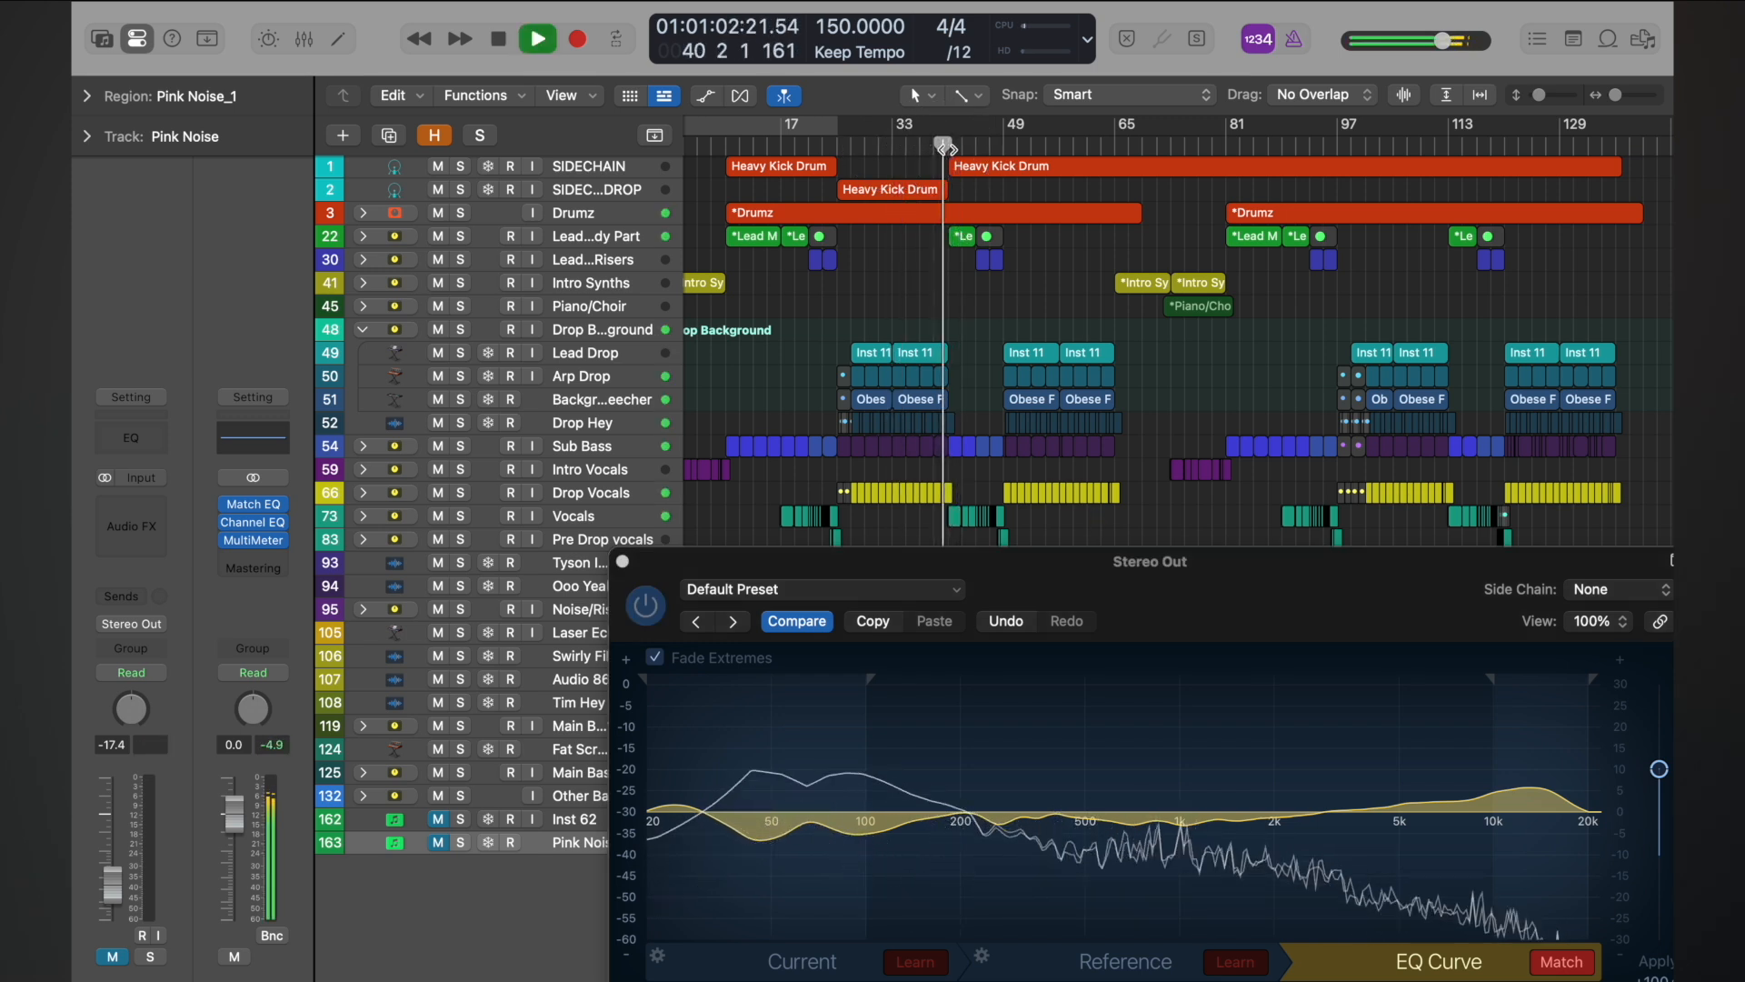
# Step: Play the mix from about bar 48, bring the Match EQ window fully into view, and bypass the plug-in to compare
pyautogui.click(997, 146)
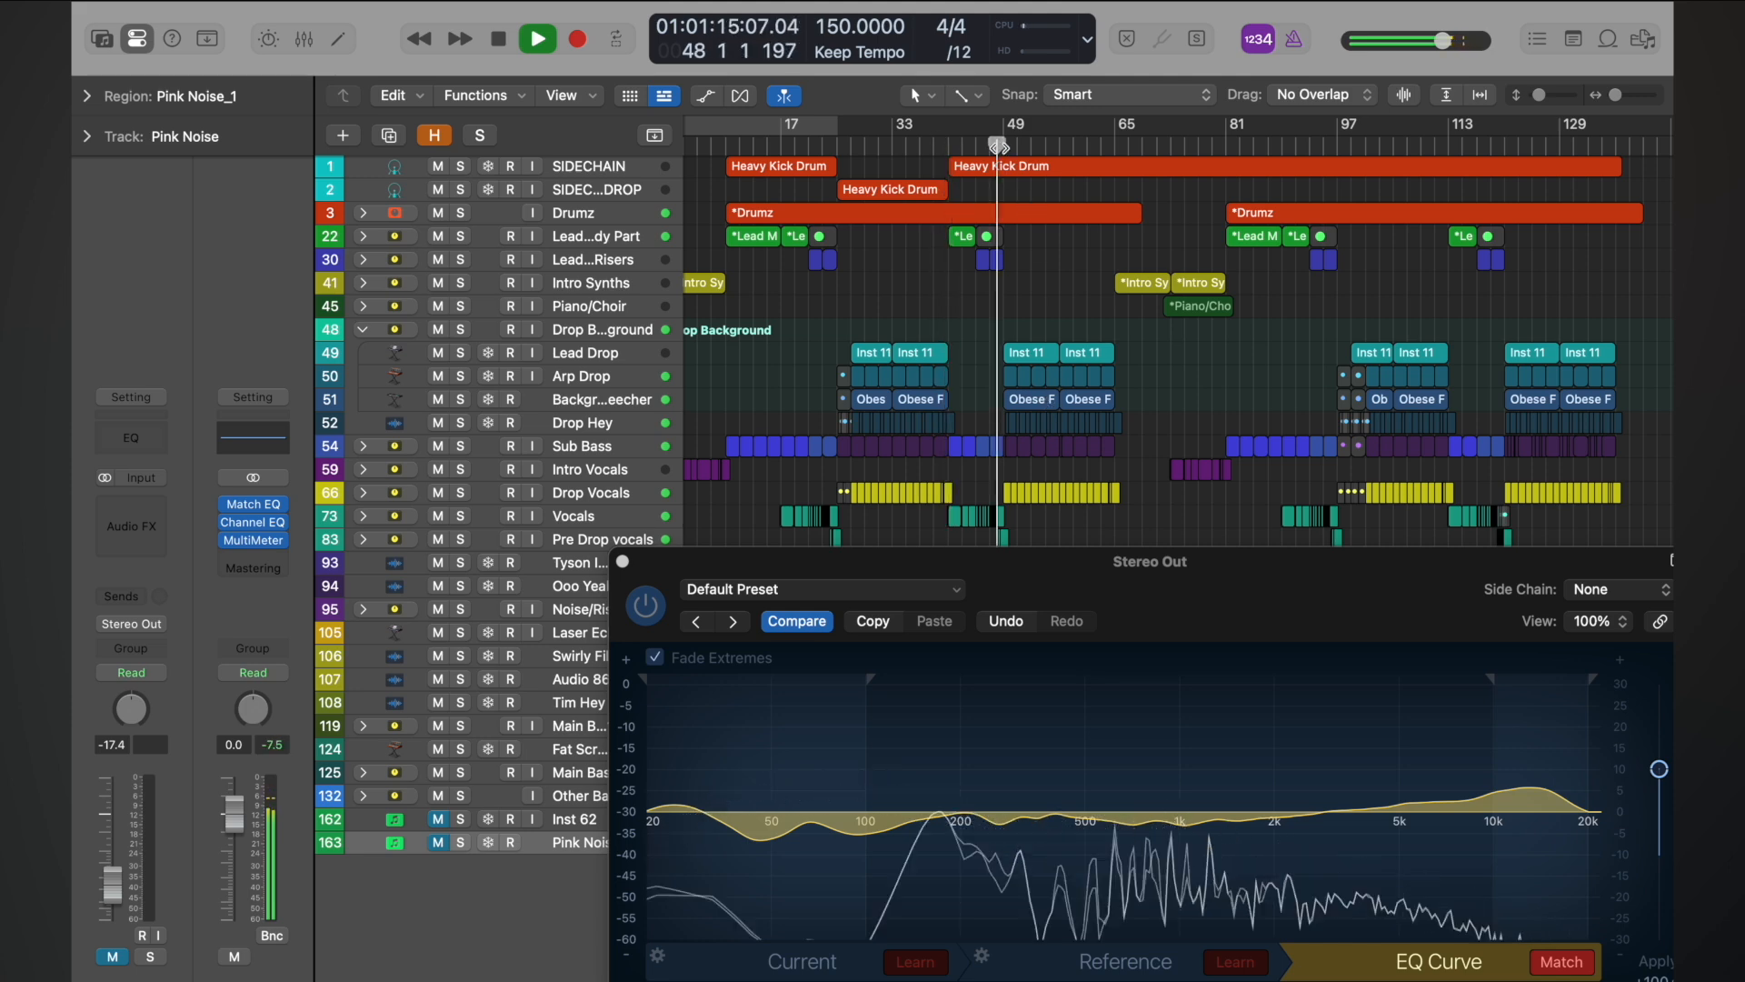
pyautogui.moveTo(1143, 560); pyautogui.dragTo(936, 270)
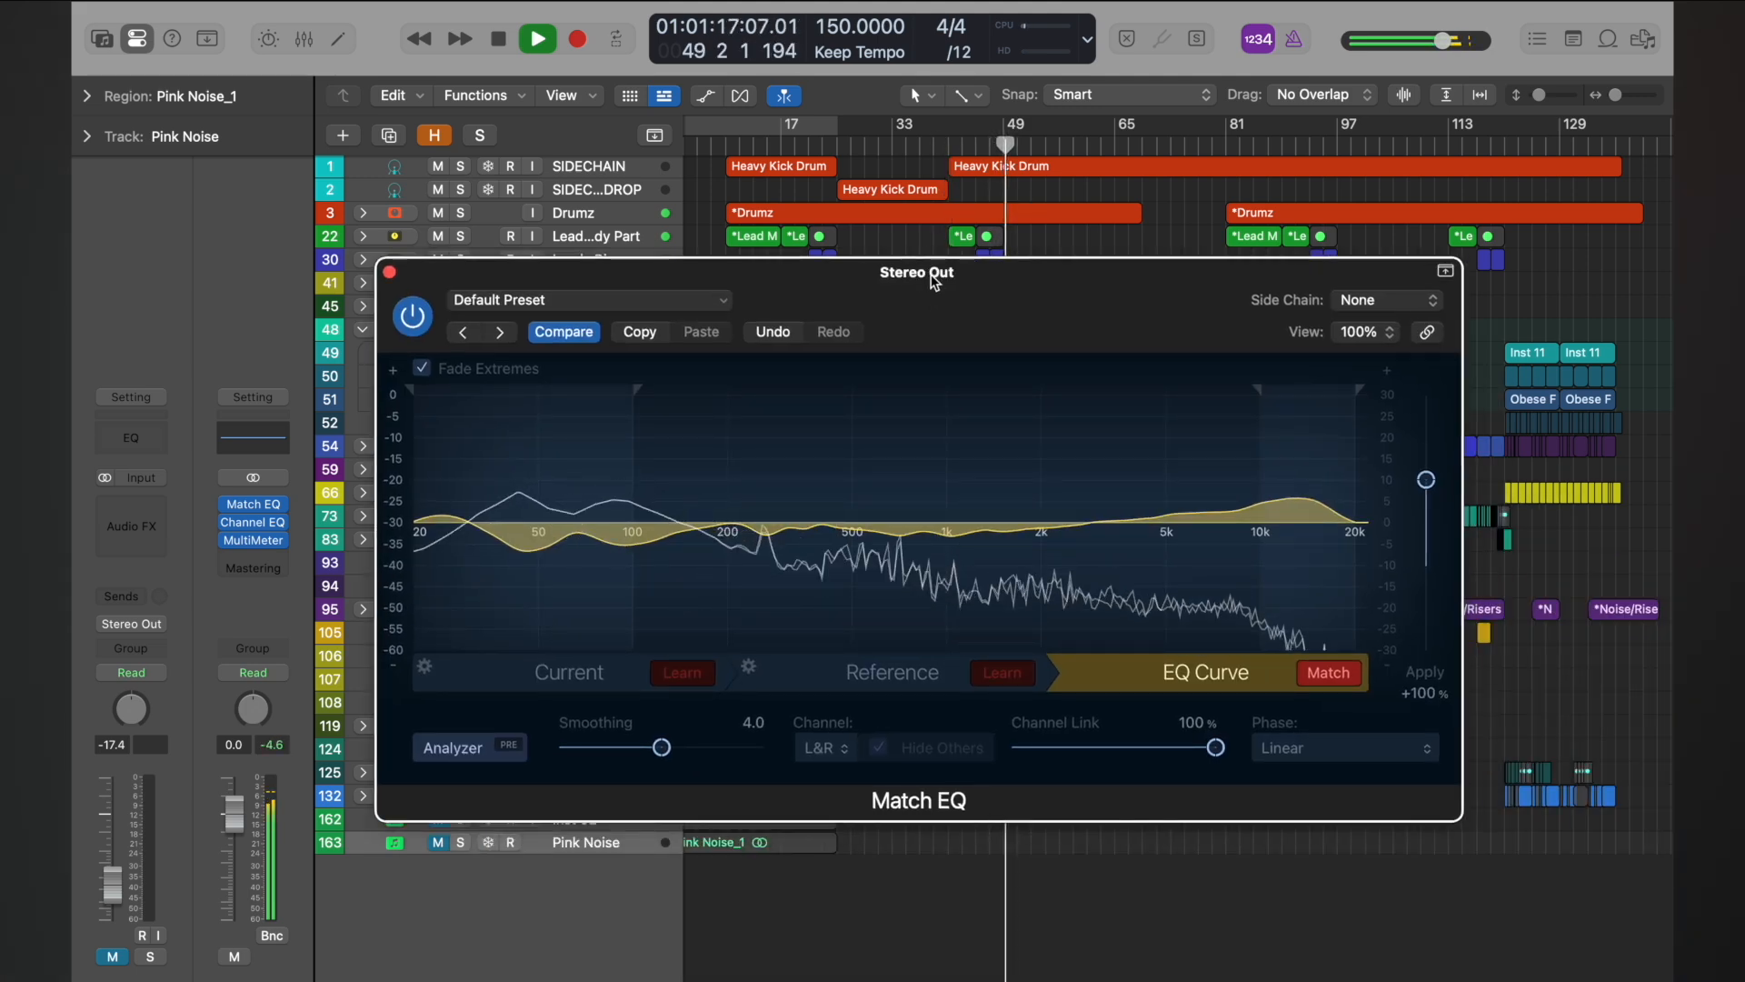
pyautogui.click(413, 316)
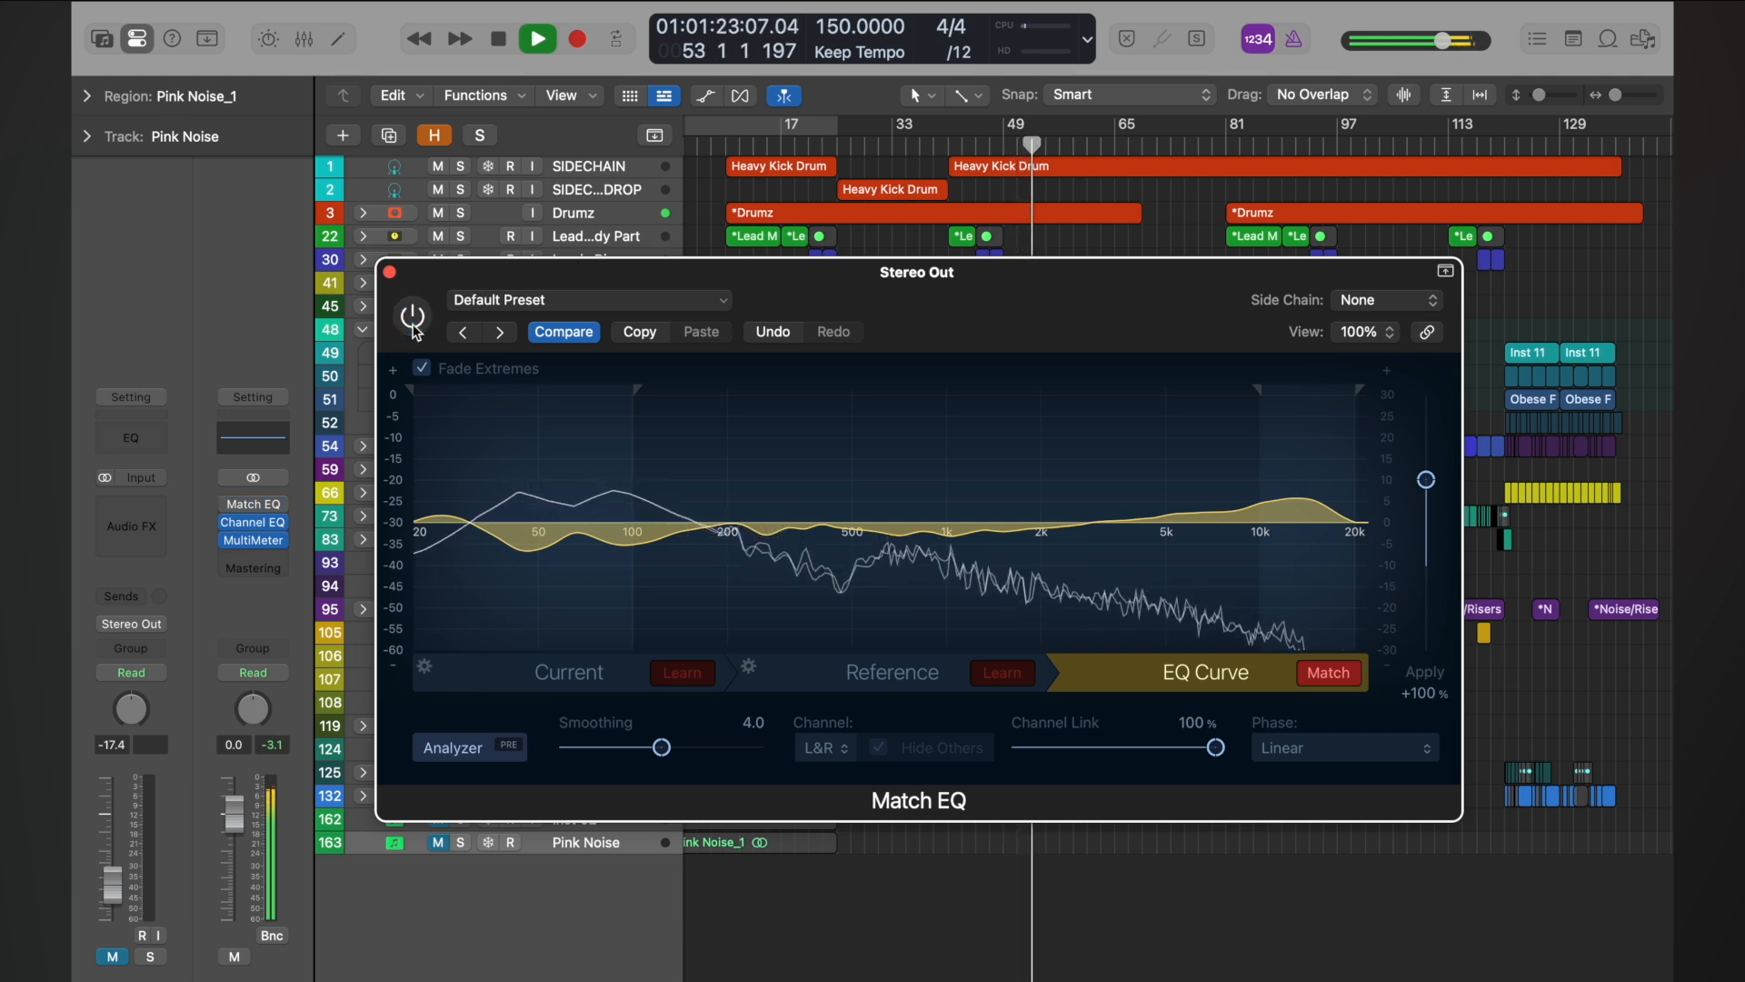
# Step: Compare the mix with Match EQ active and bypassed, replaying from about bar 49 and returning the playhead there
pyautogui.click(413, 327)
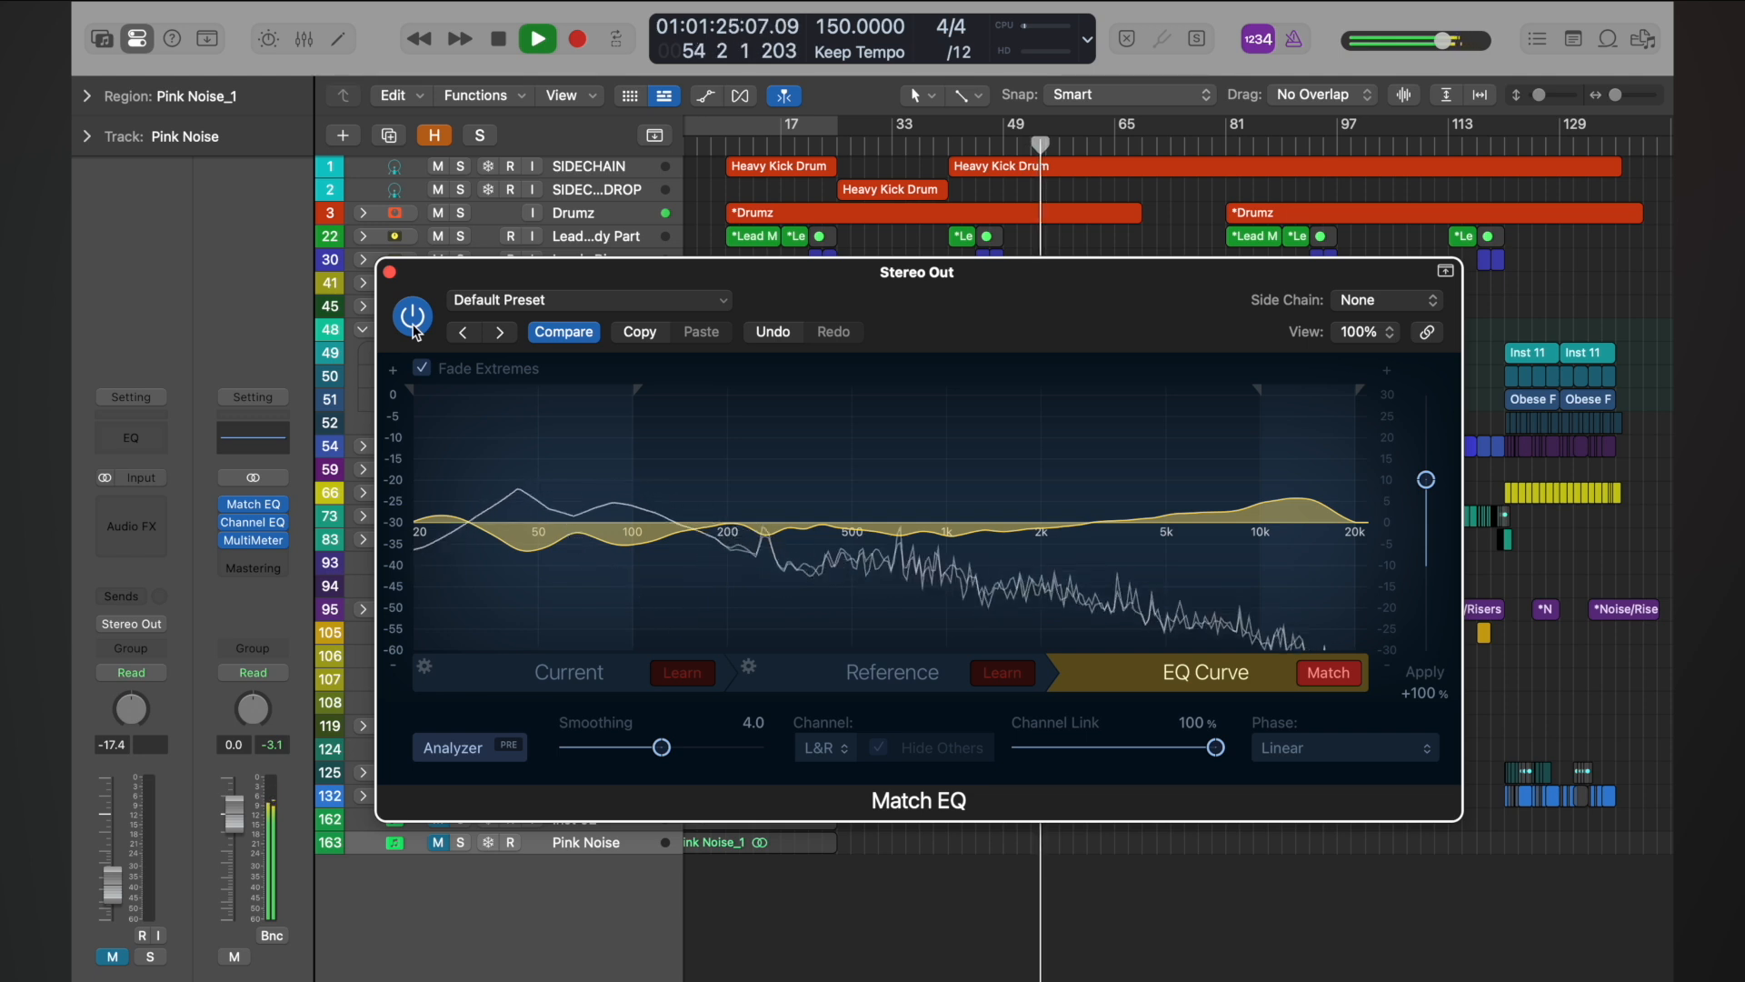
pyautogui.press('space')
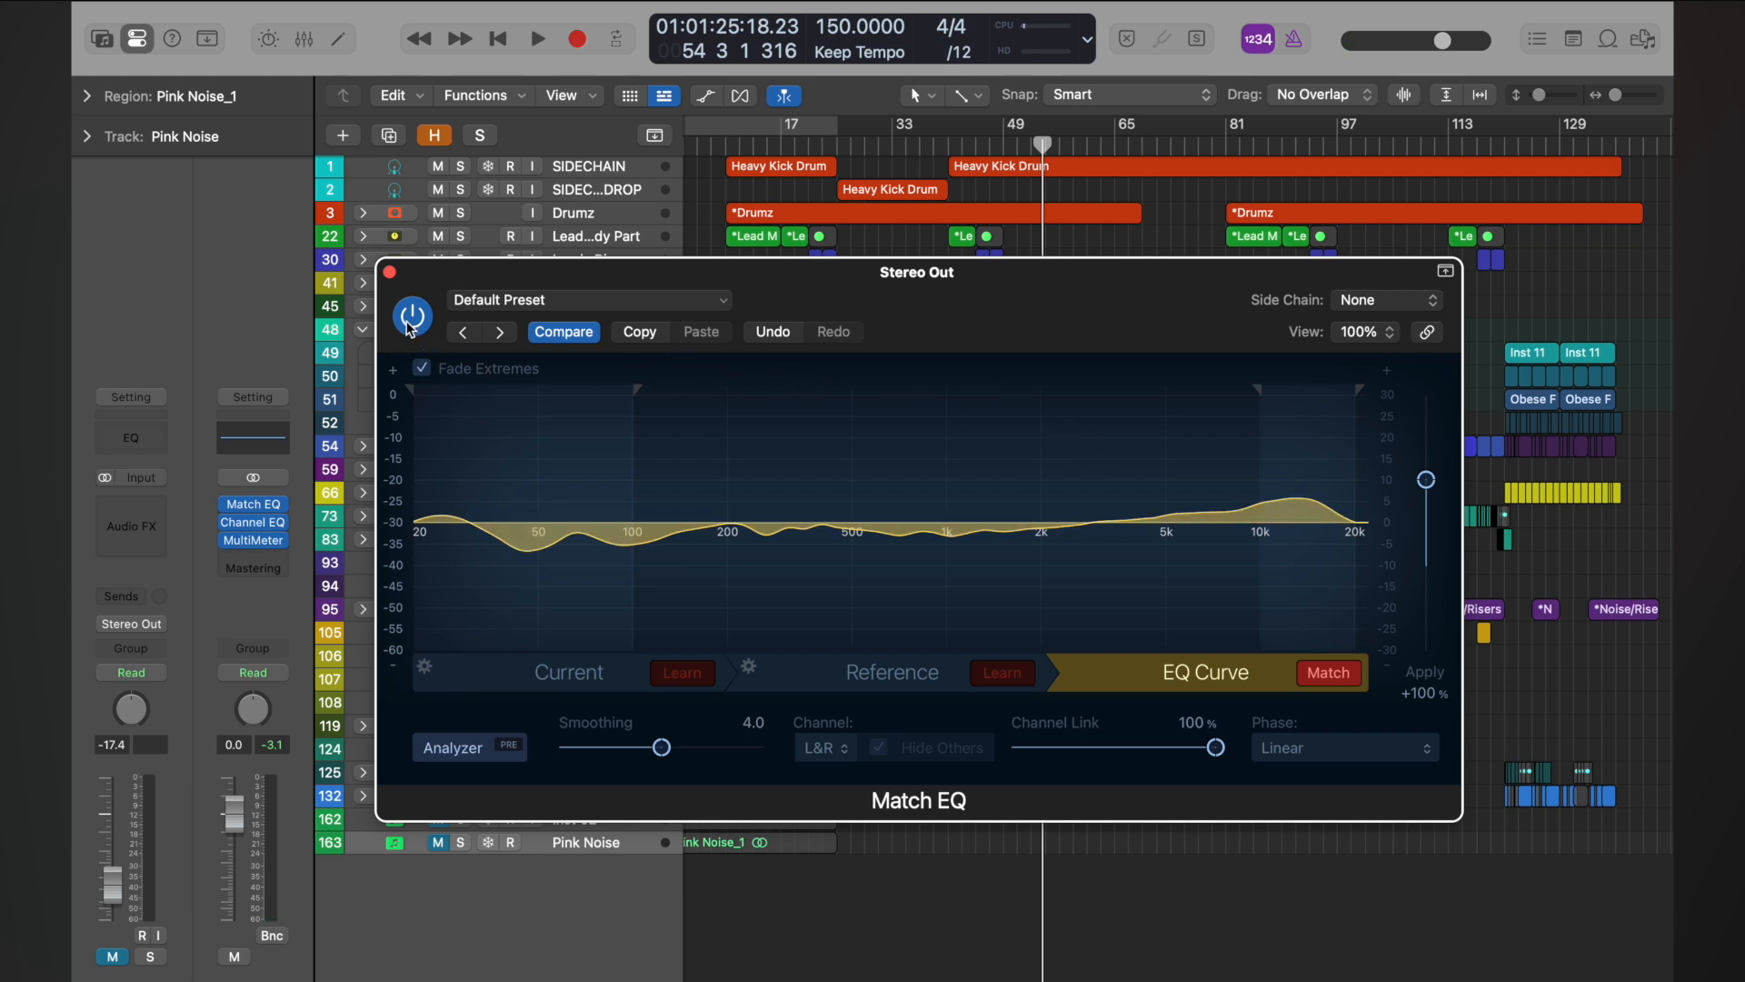
pyautogui.doubleClick(1005, 145)
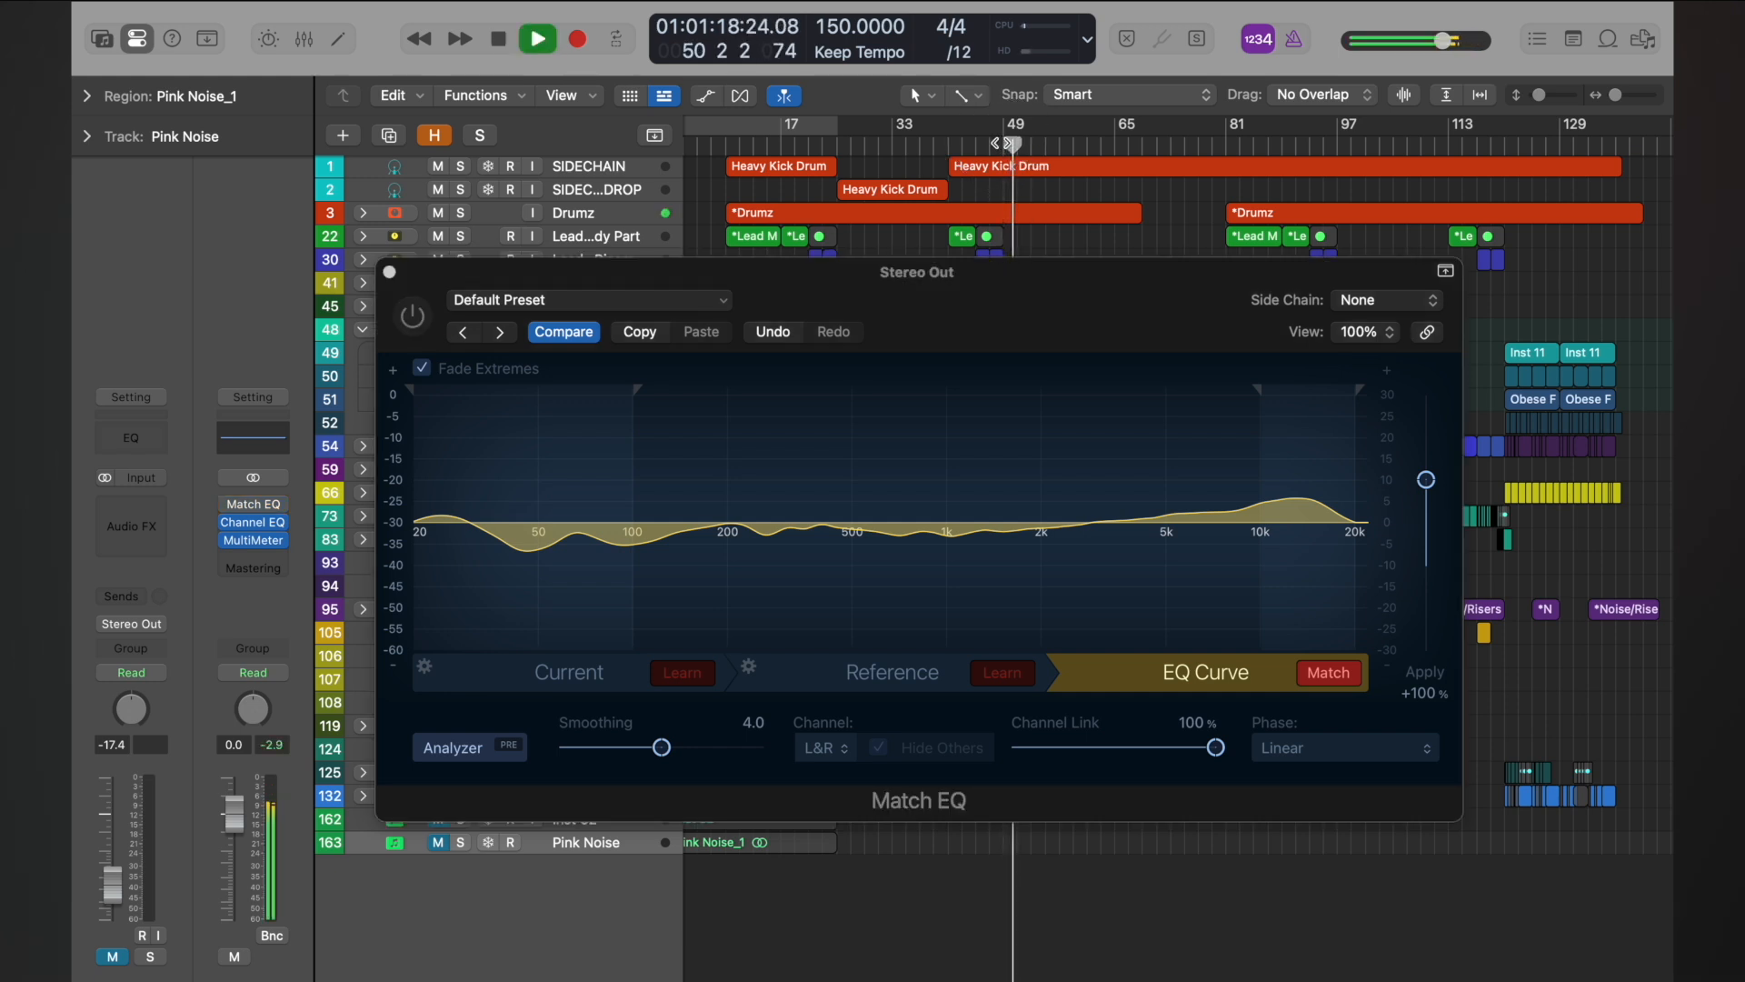
pyautogui.press('space')
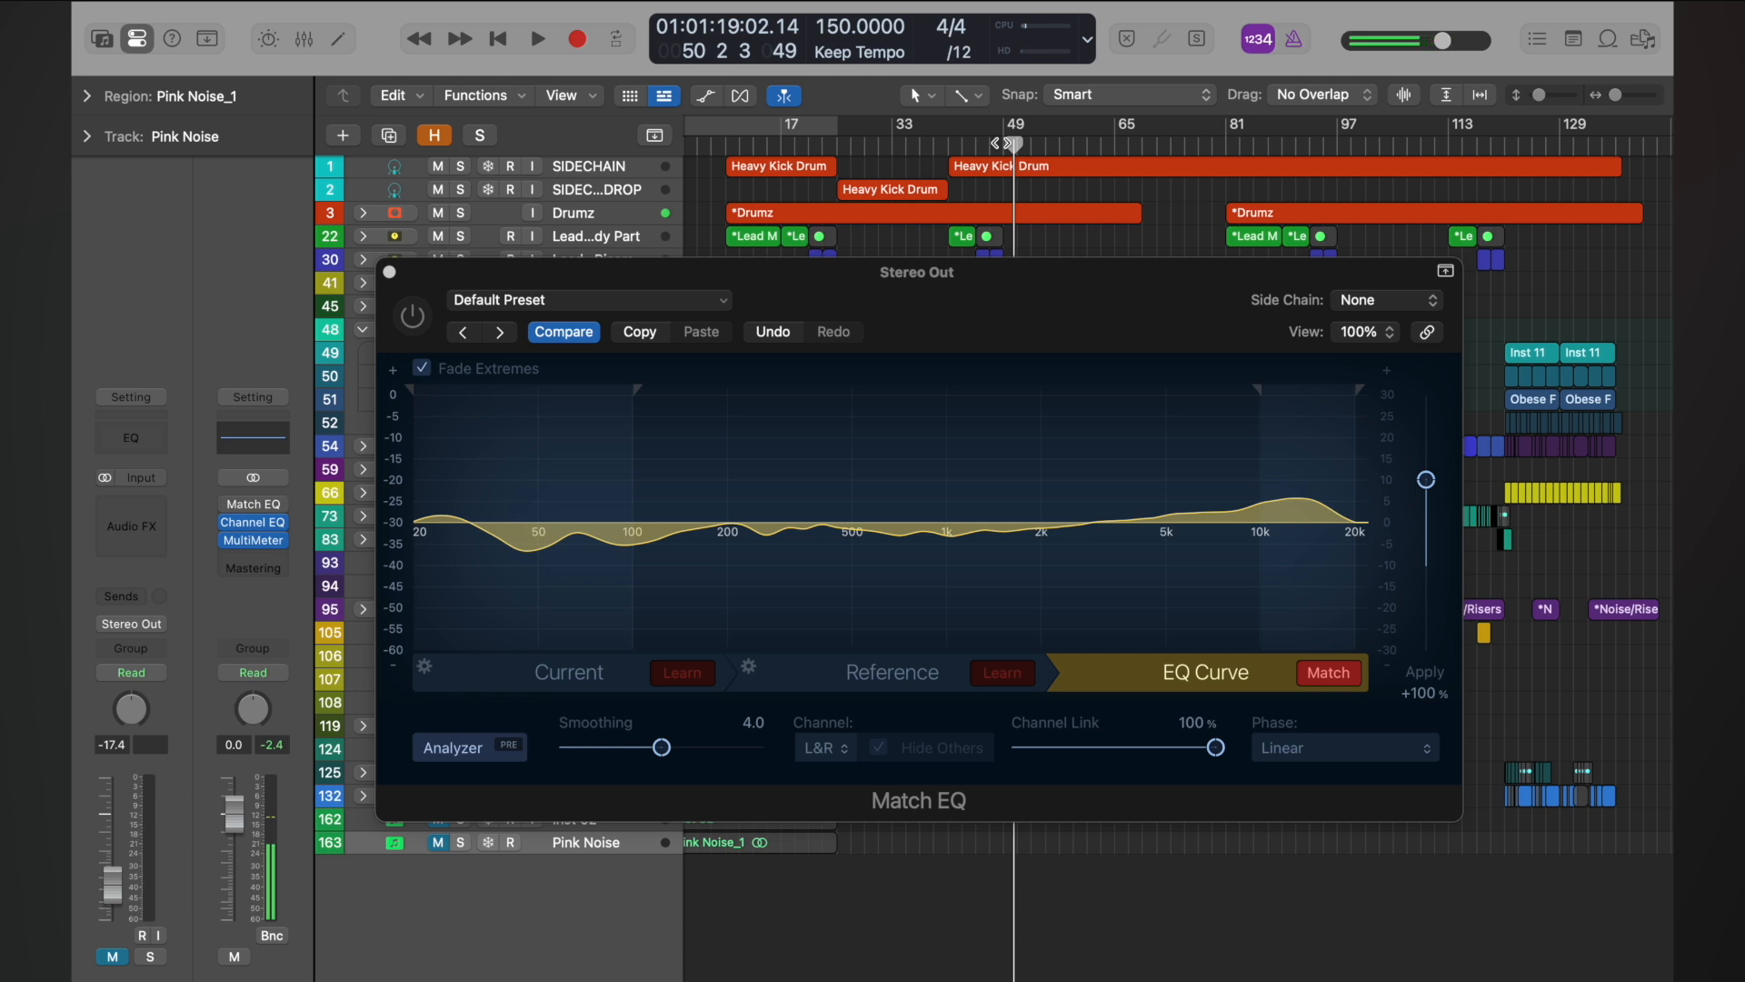
pyautogui.moveTo(1016, 146); pyautogui.dragTo(1002, 138)
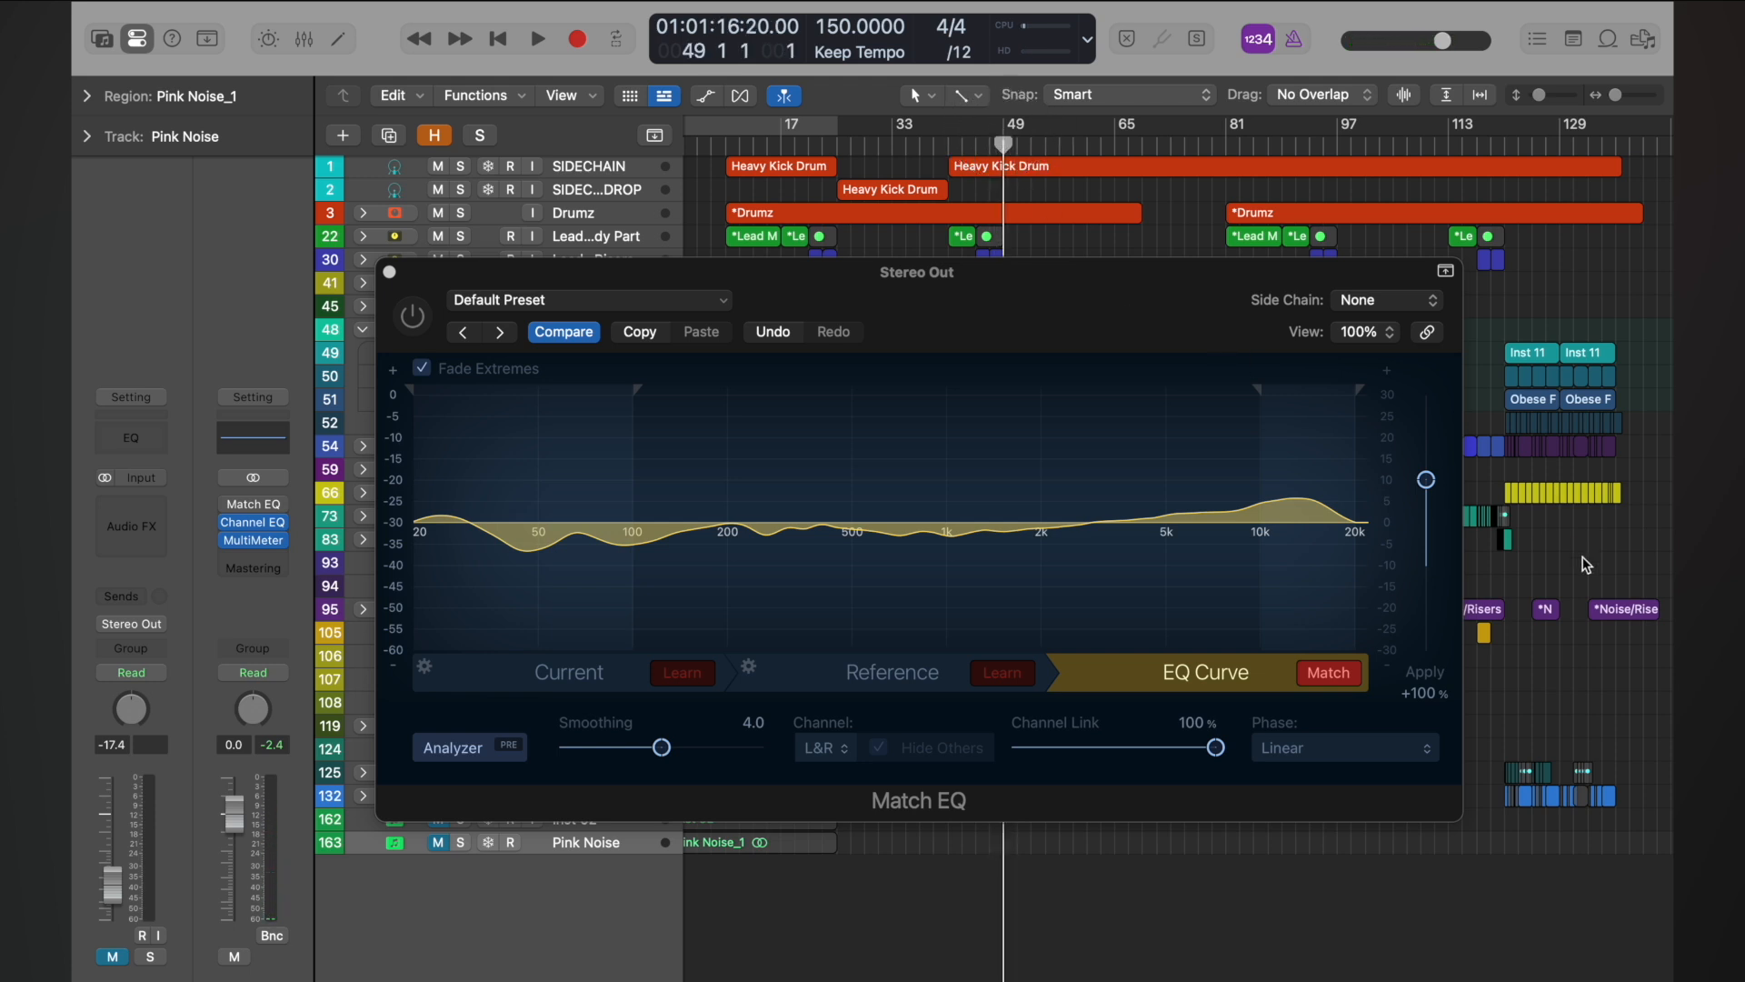
# Step: Try the Match EQ Apply amount at 200% and 119%, and take the plug-in out of bypass
pyautogui.moveTo(1426, 479); pyautogui.dragTo(1425, 380)
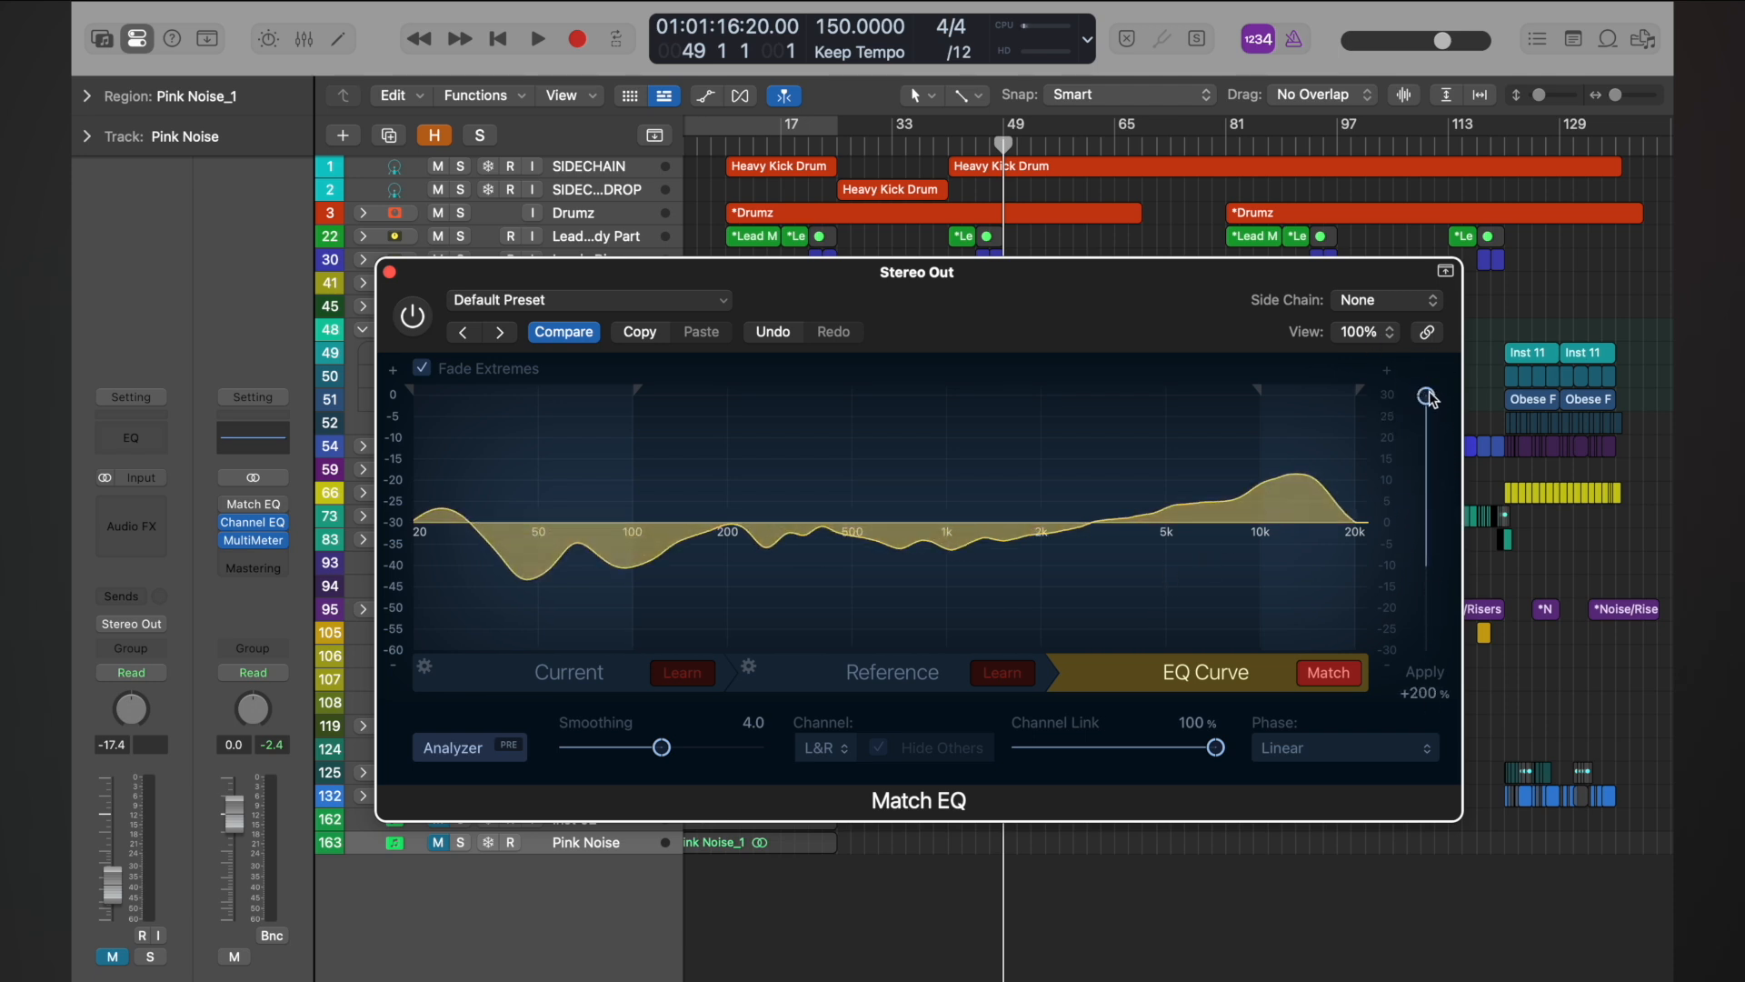
pyautogui.moveTo(1429, 397); pyautogui.dragTo(1426, 466)
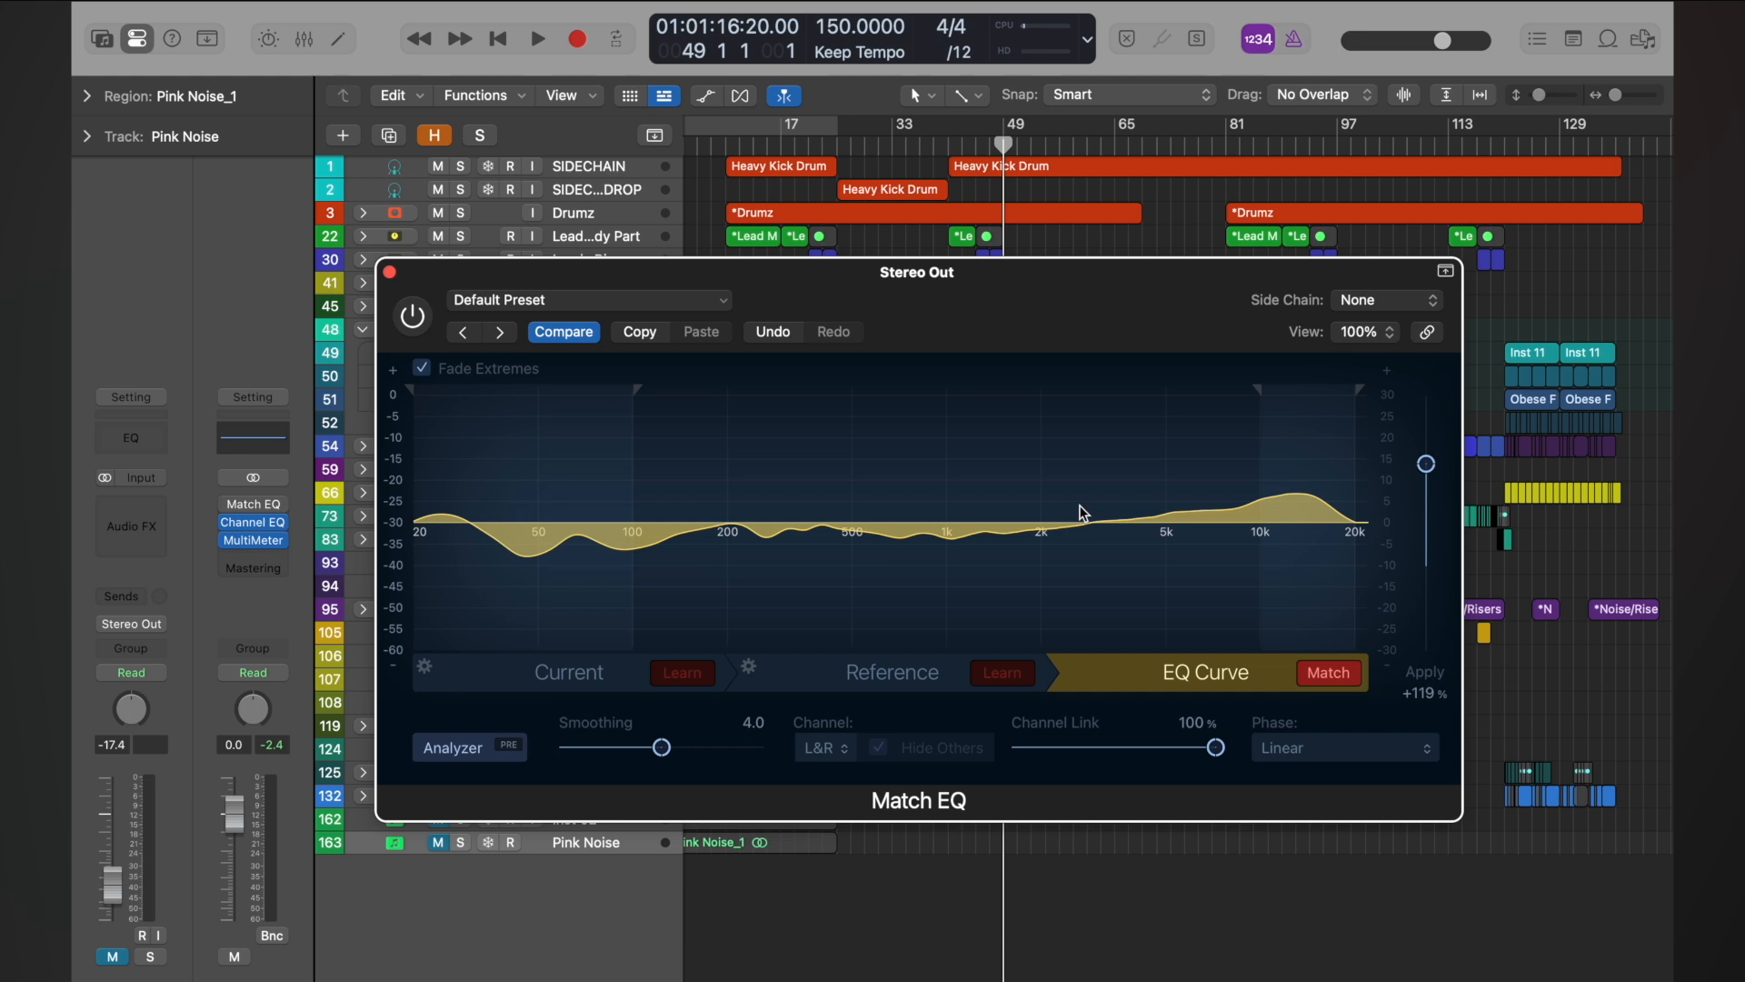
pyautogui.click(406, 311)
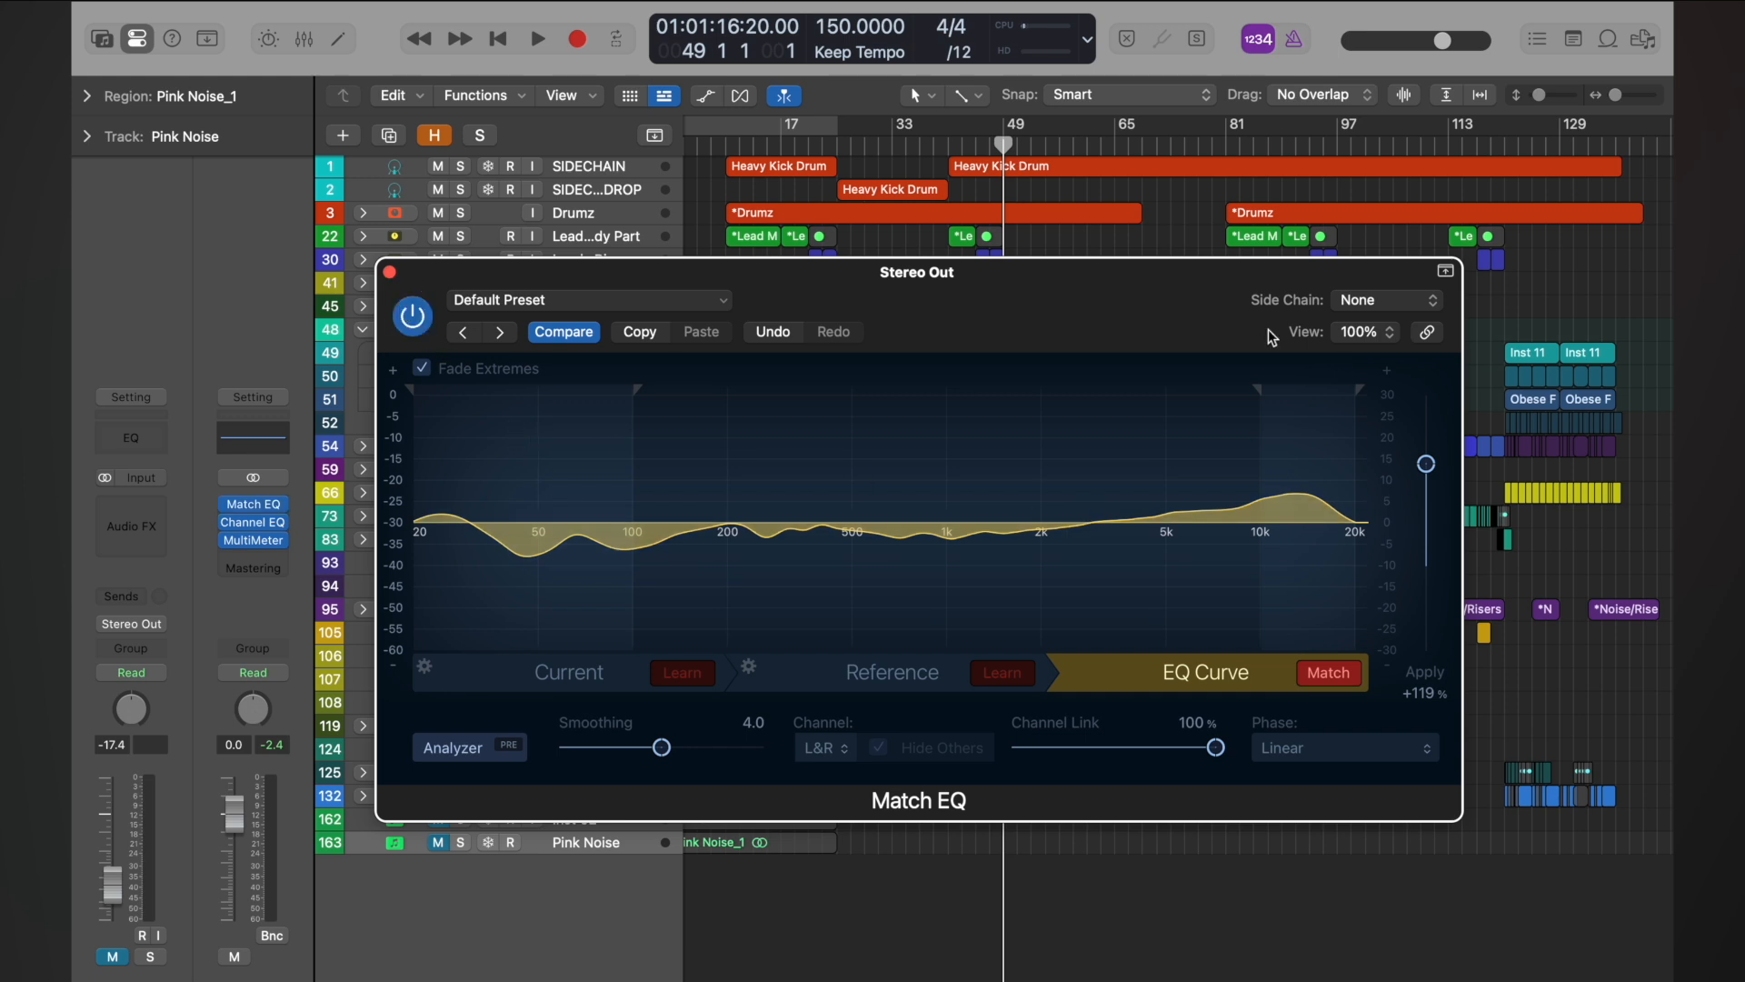
# Step: Lower Apply to 0%, play from about bar 40, raise it to 40%, and compare against bypass
pyautogui.moveTo(1431, 475); pyautogui.dragTo(1429, 565)
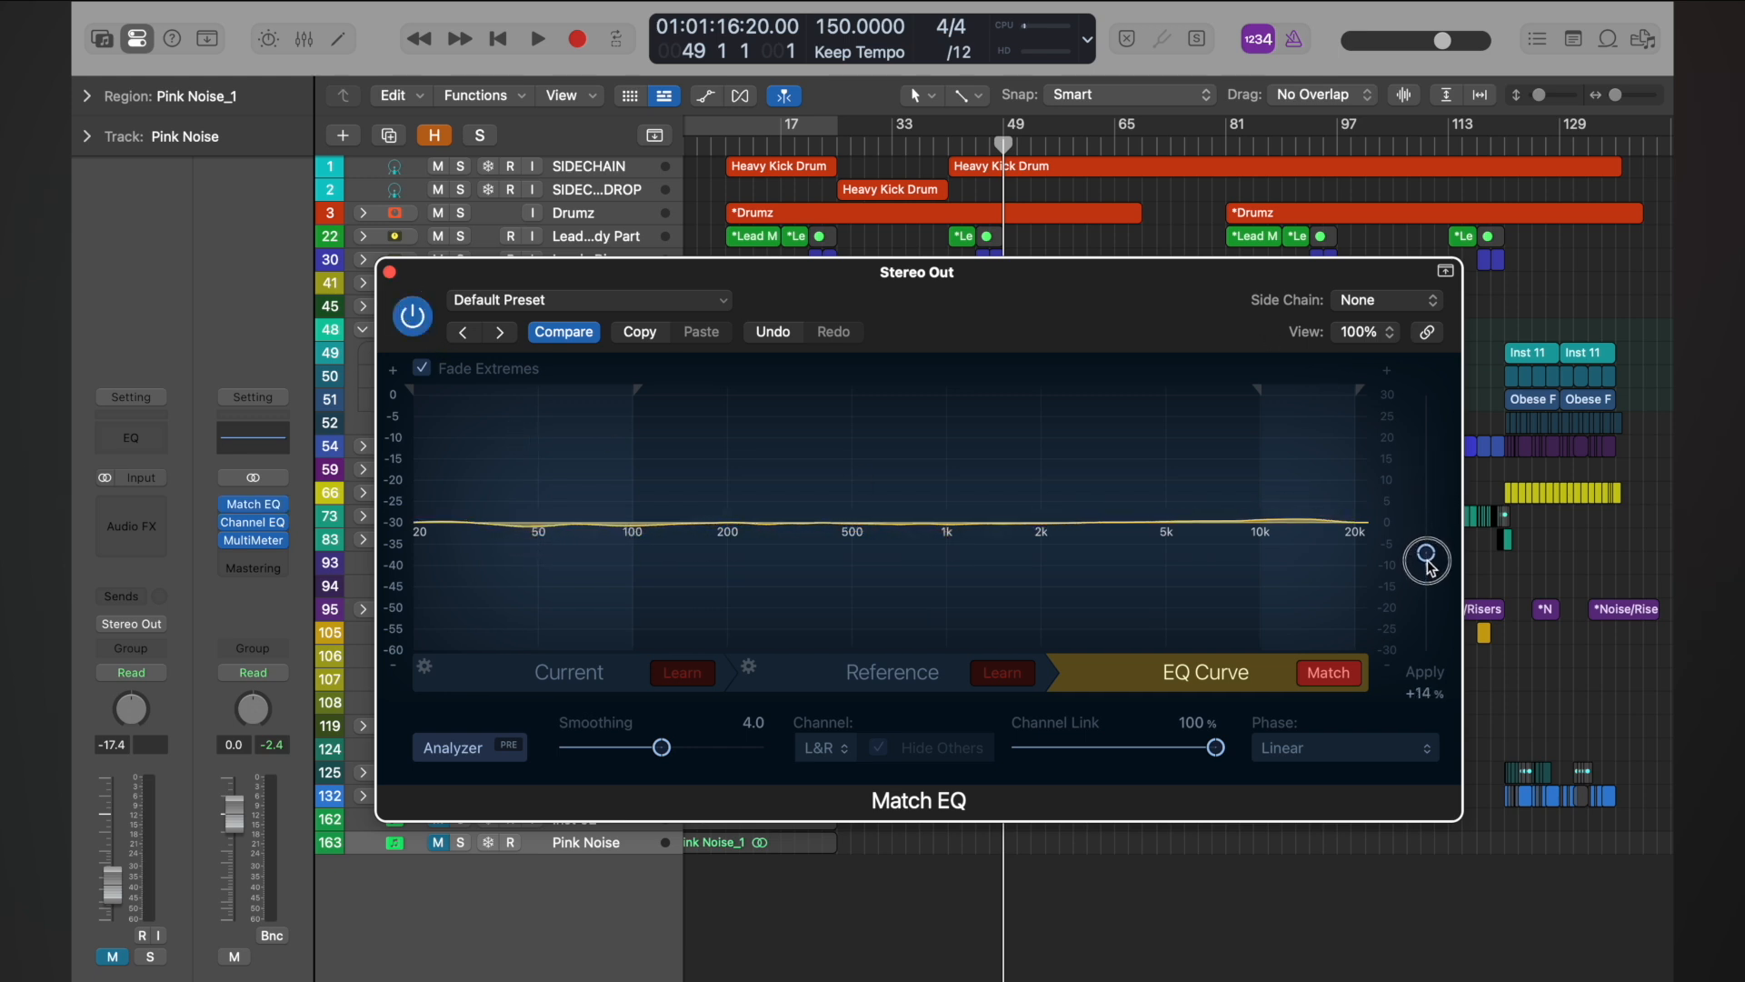
pyautogui.click(954, 143)
pyautogui.press('space')
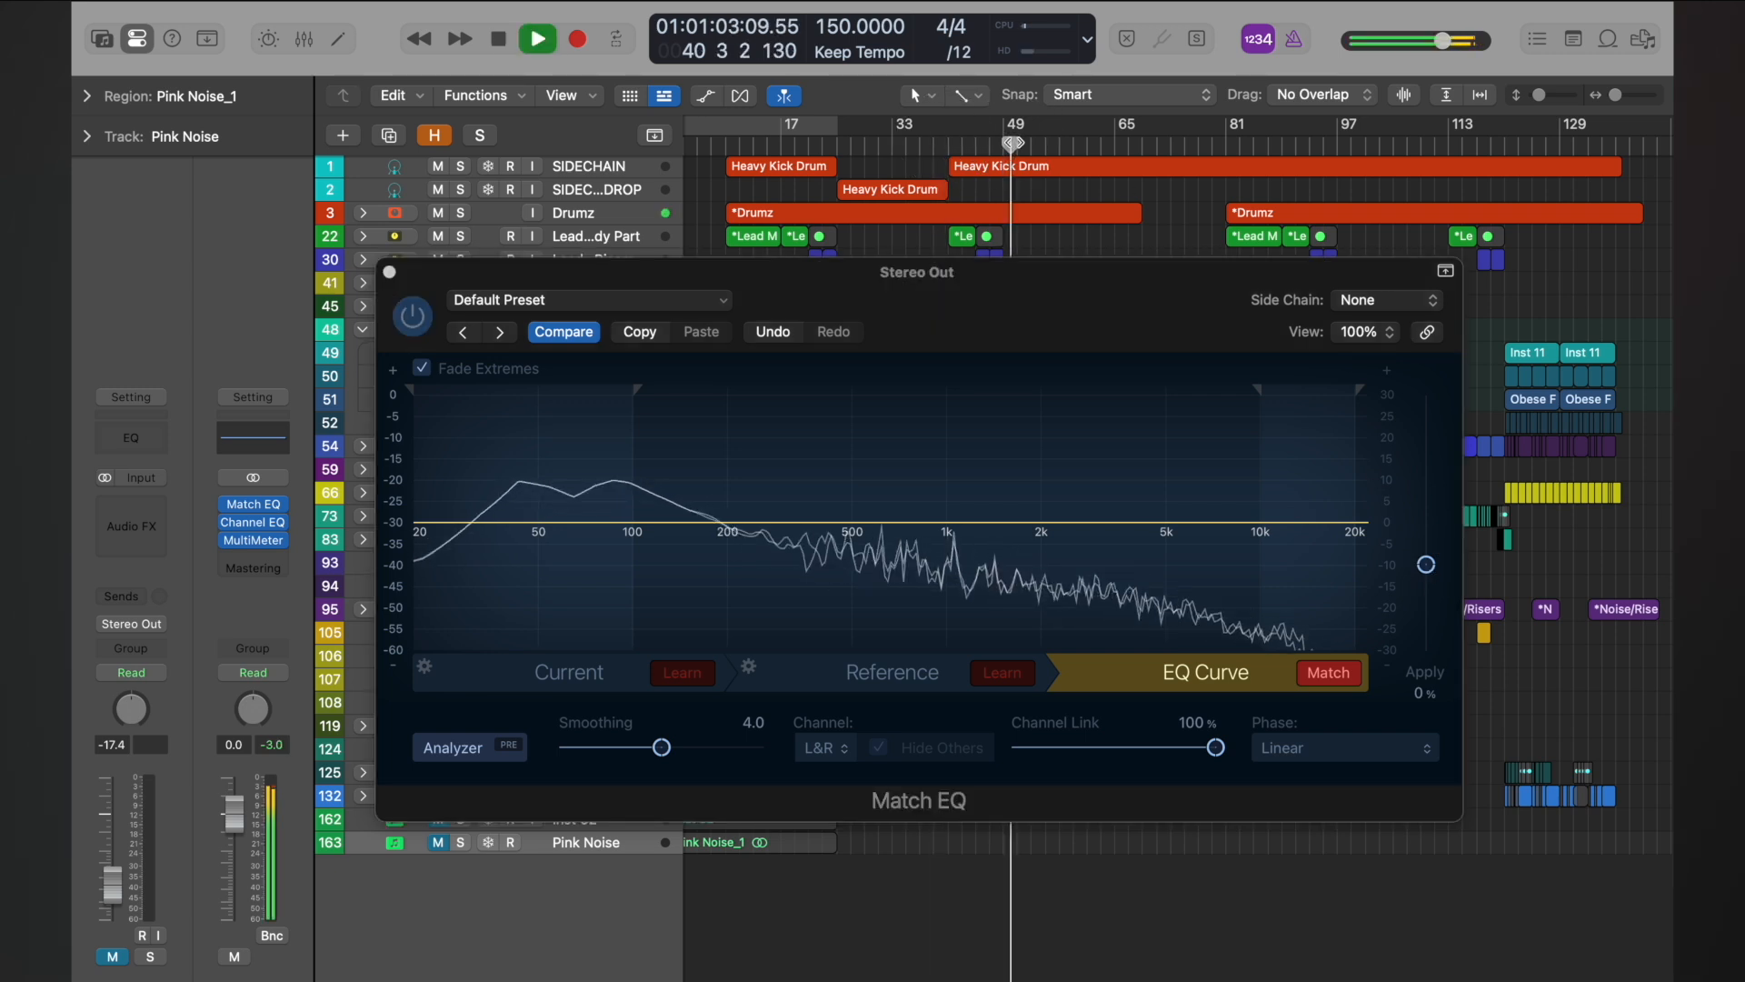
pyautogui.moveTo(1426, 564)
pyautogui.mouseDown()
pyautogui.moveTo(1430, 489)
pyautogui.moveTo(1429, 538)
pyautogui.mouseUp()
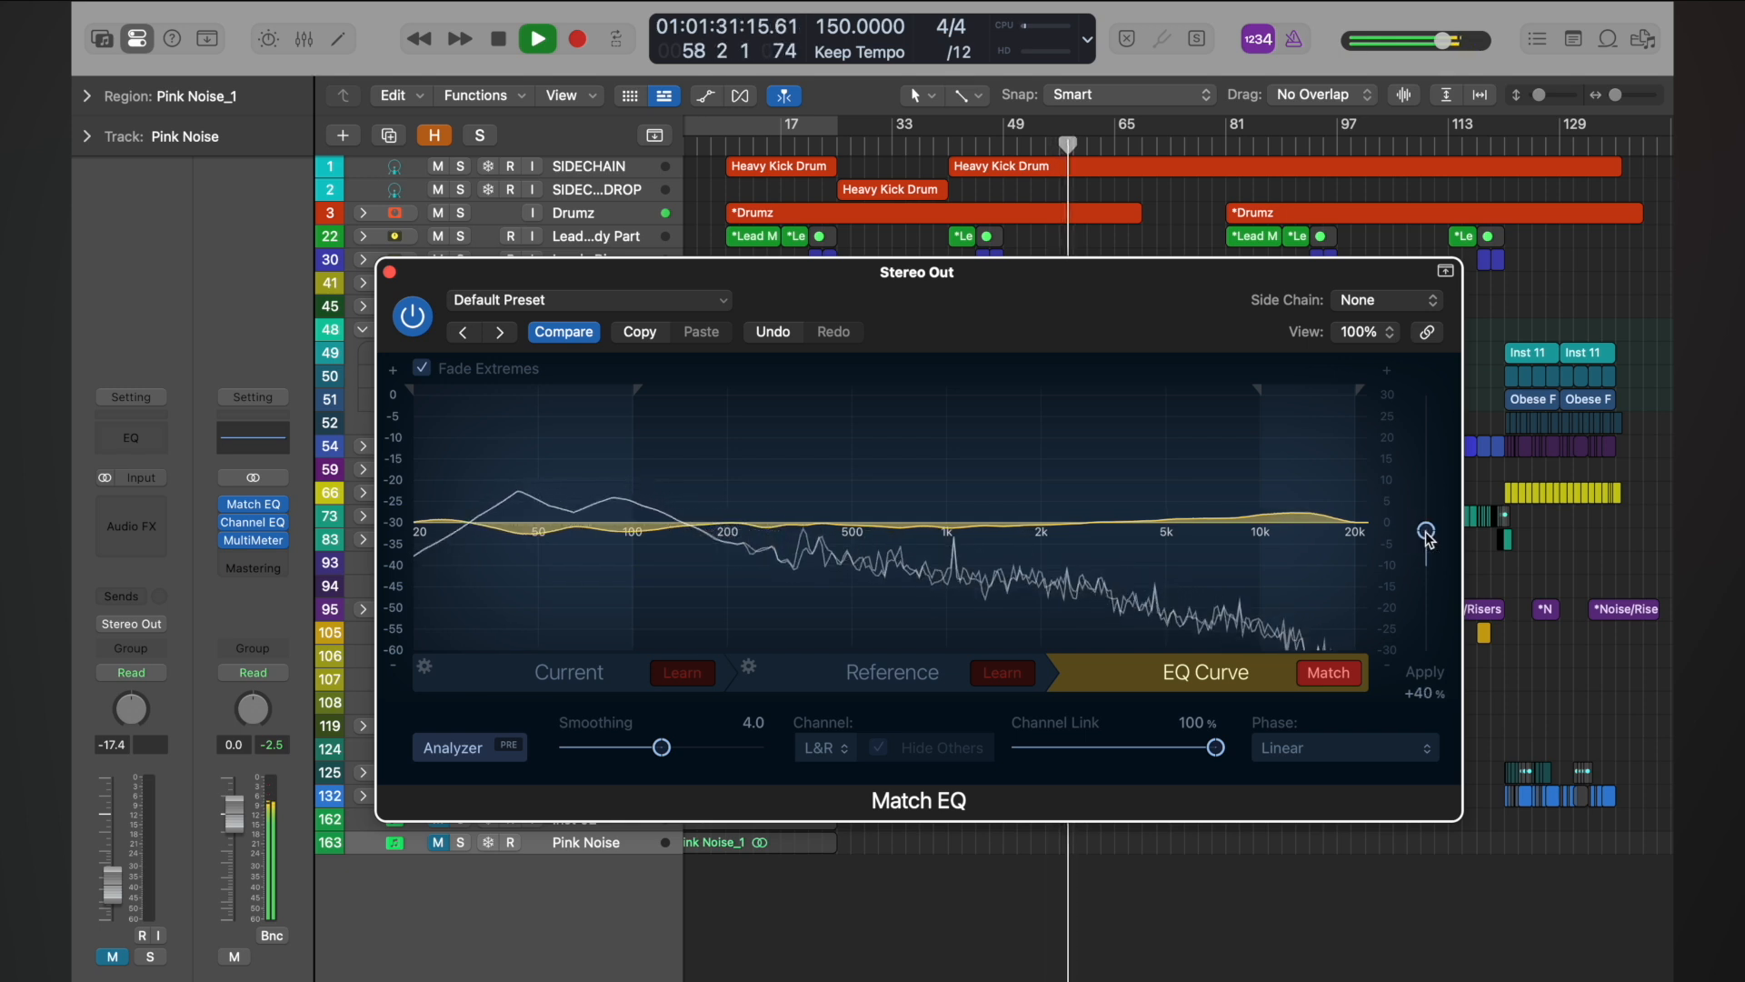
pyautogui.click(420, 327)
pyautogui.click(420, 327)
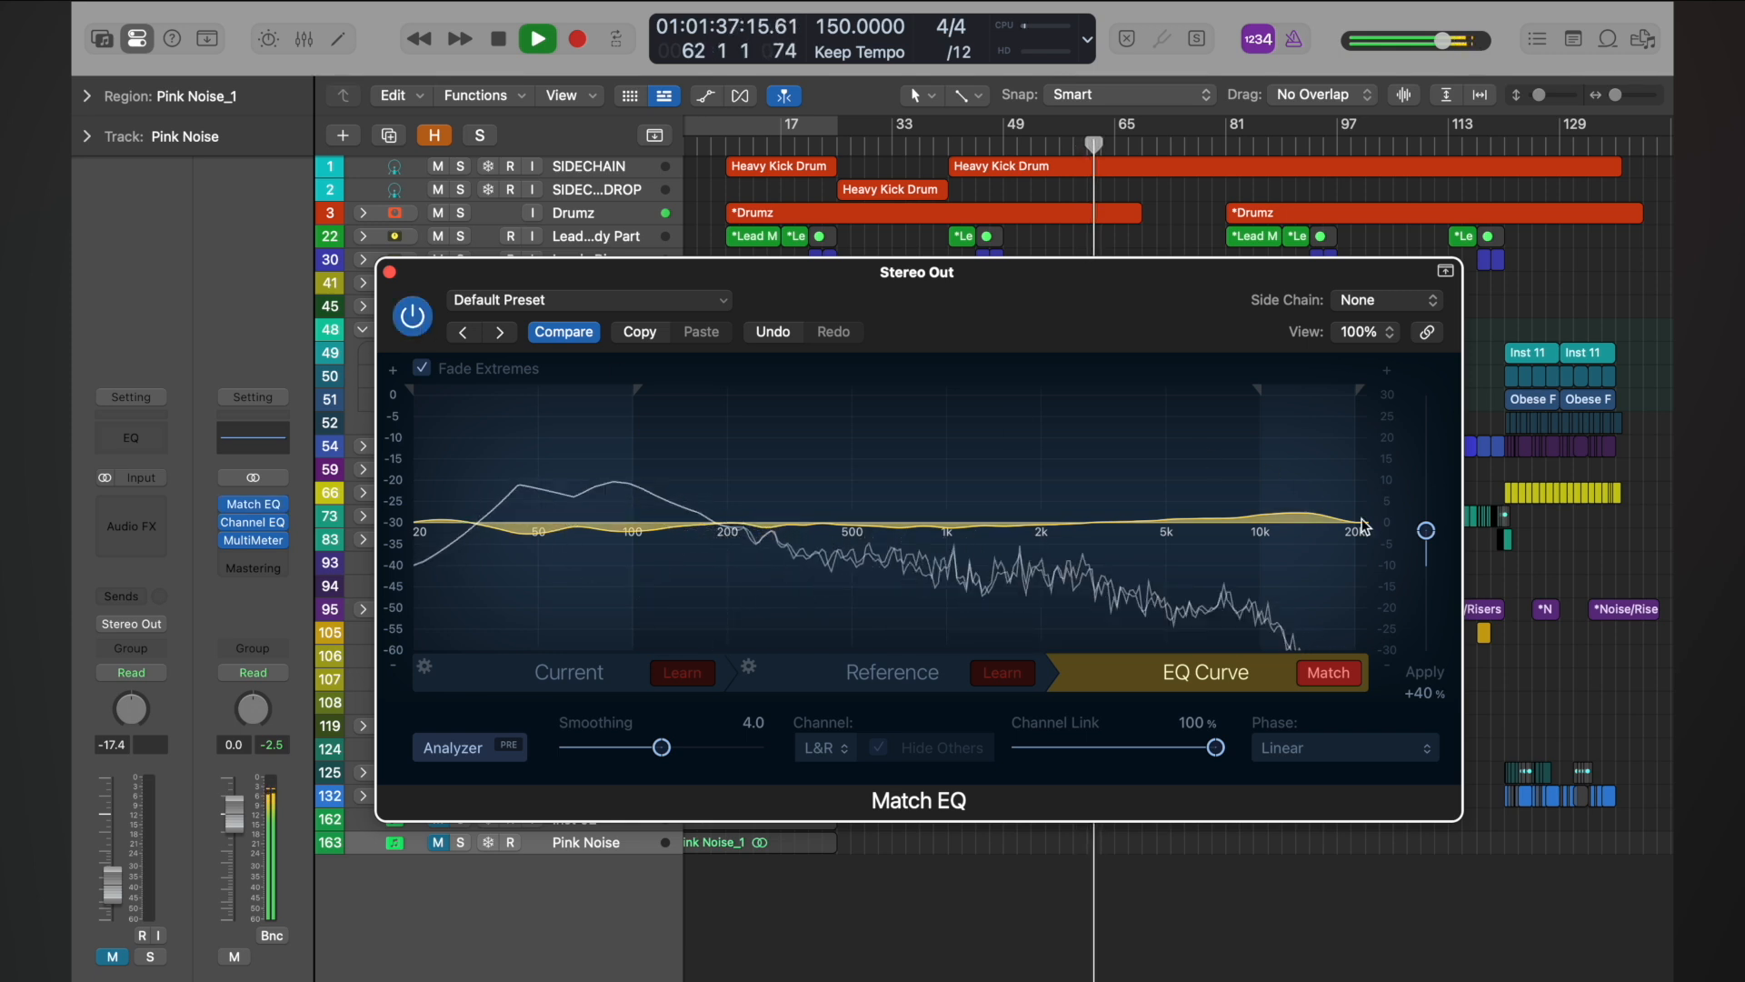
# Step: Try Apply at 29%, compare it briefly with Match EQ bypassed, and stop playback
pyautogui.moveTo(1427, 532); pyautogui.dragTo(1429, 547)
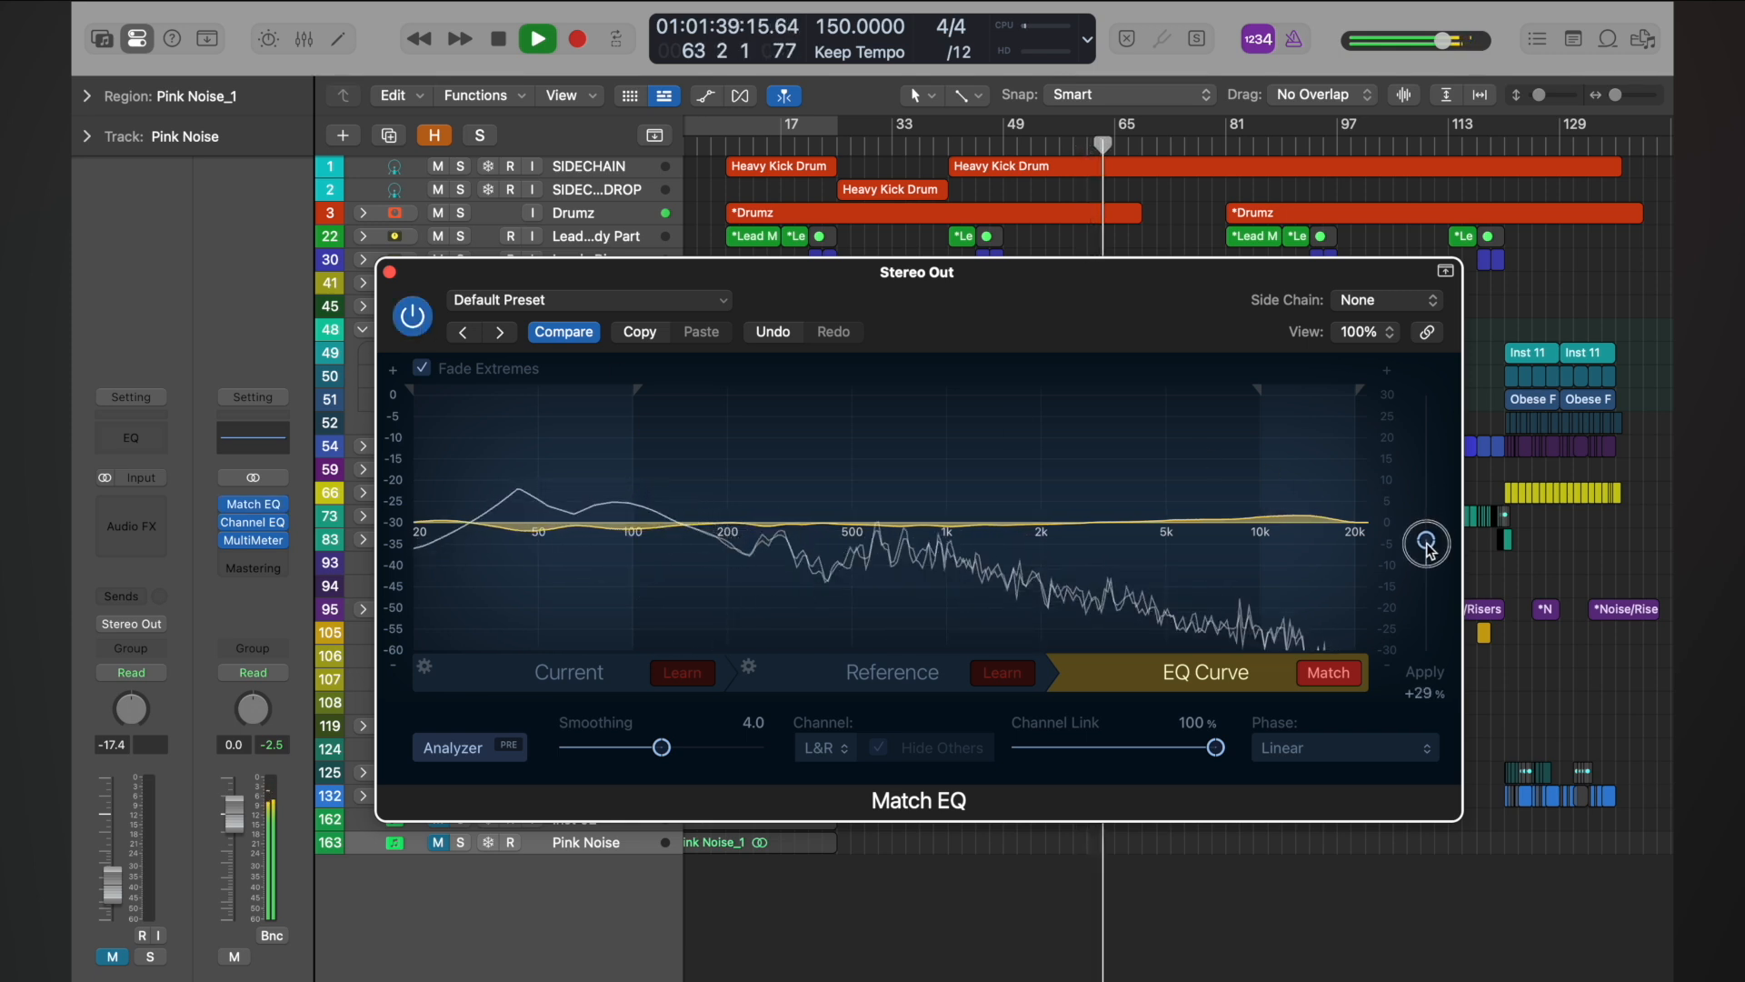
pyautogui.click(411, 318)
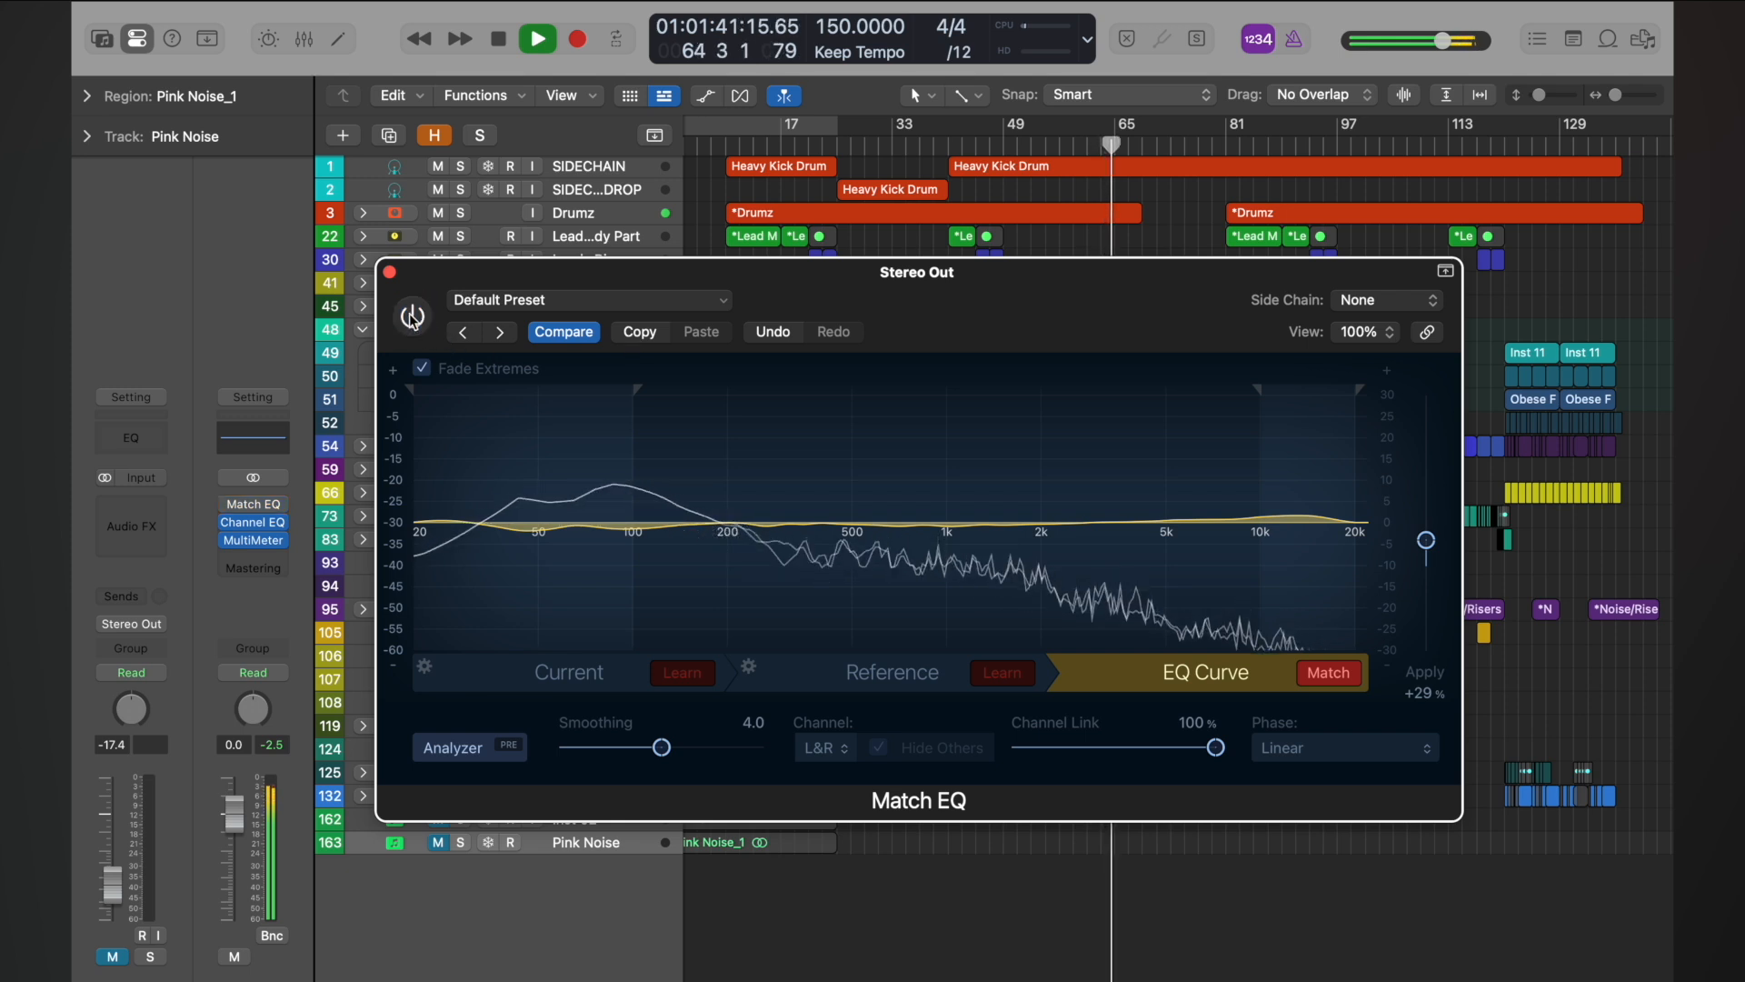
pyautogui.click(412, 318)
pyautogui.press('space')
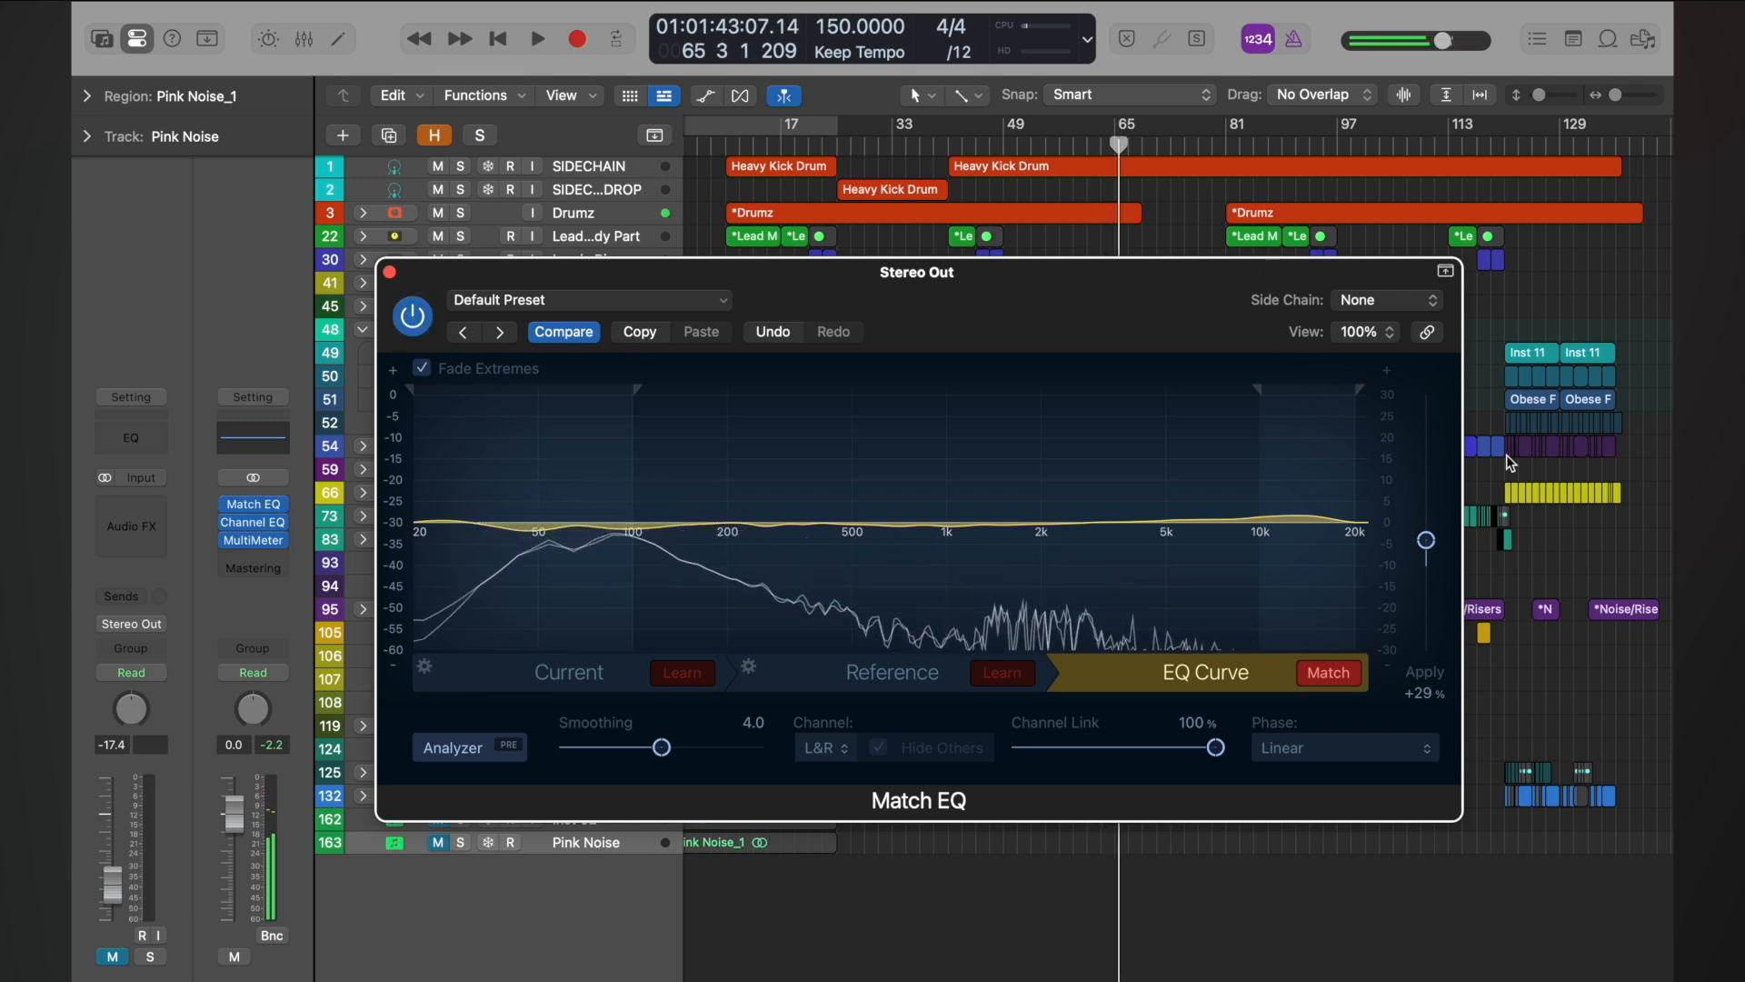
# Step: Play the mix from about bar 33 and set the Match EQ Apply amount to 40%
pyautogui.doubleClick(891, 147)
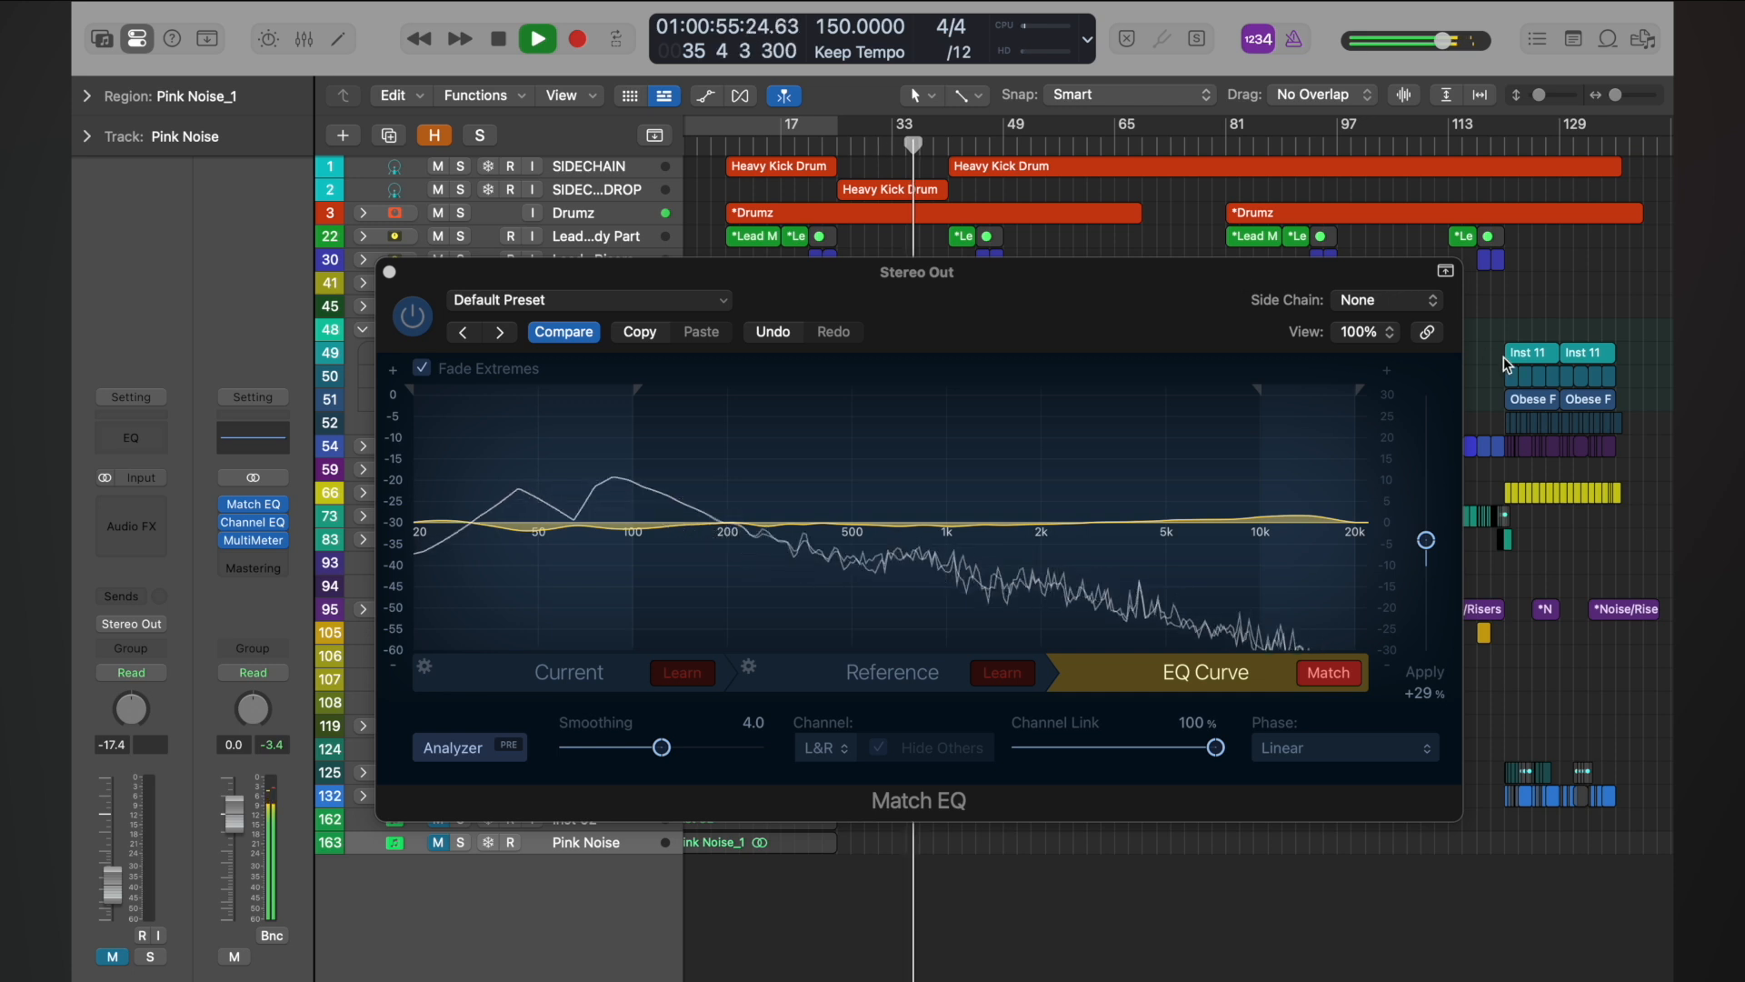
pyautogui.moveTo(1429, 547)
pyautogui.mouseDown()
pyautogui.moveTo(1429, 471)
pyautogui.moveTo(1429, 542)
pyautogui.mouseUp()
pyautogui.press('space')
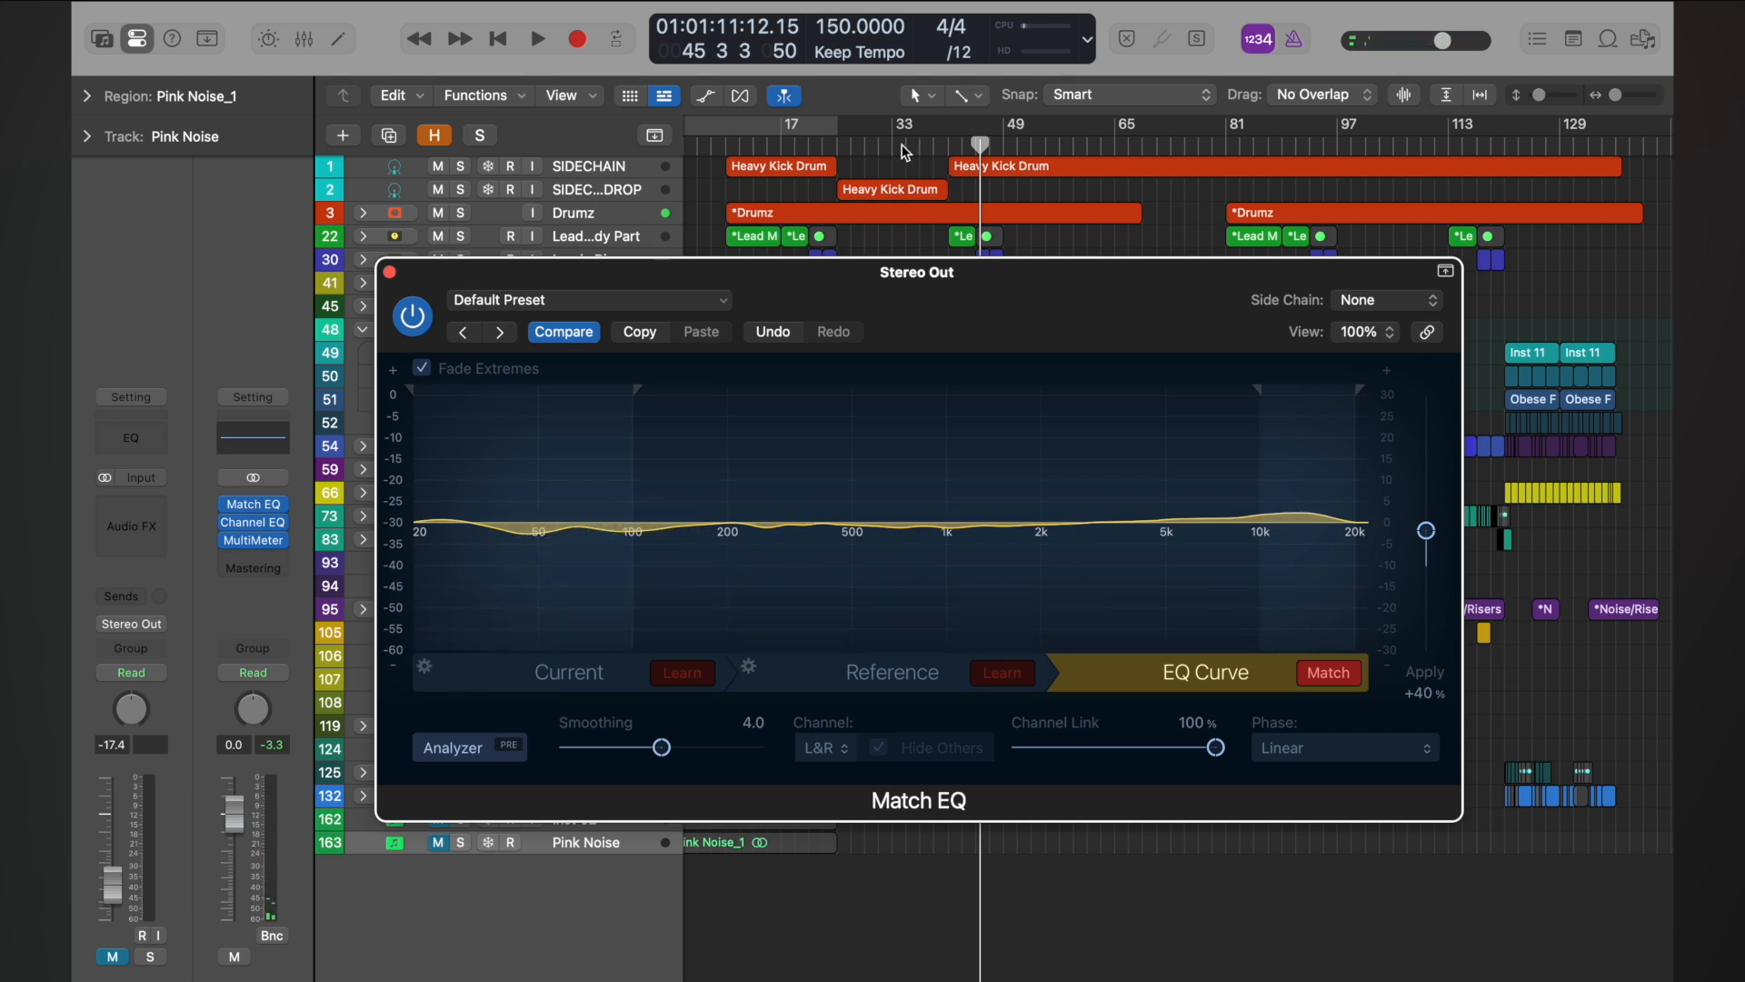
# Step: Audition the mix from about bars 30 and 23, toggling the Match EQ bypass to compare and leaving the plug-in active
pyautogui.click(874, 150)
pyautogui.press('space')
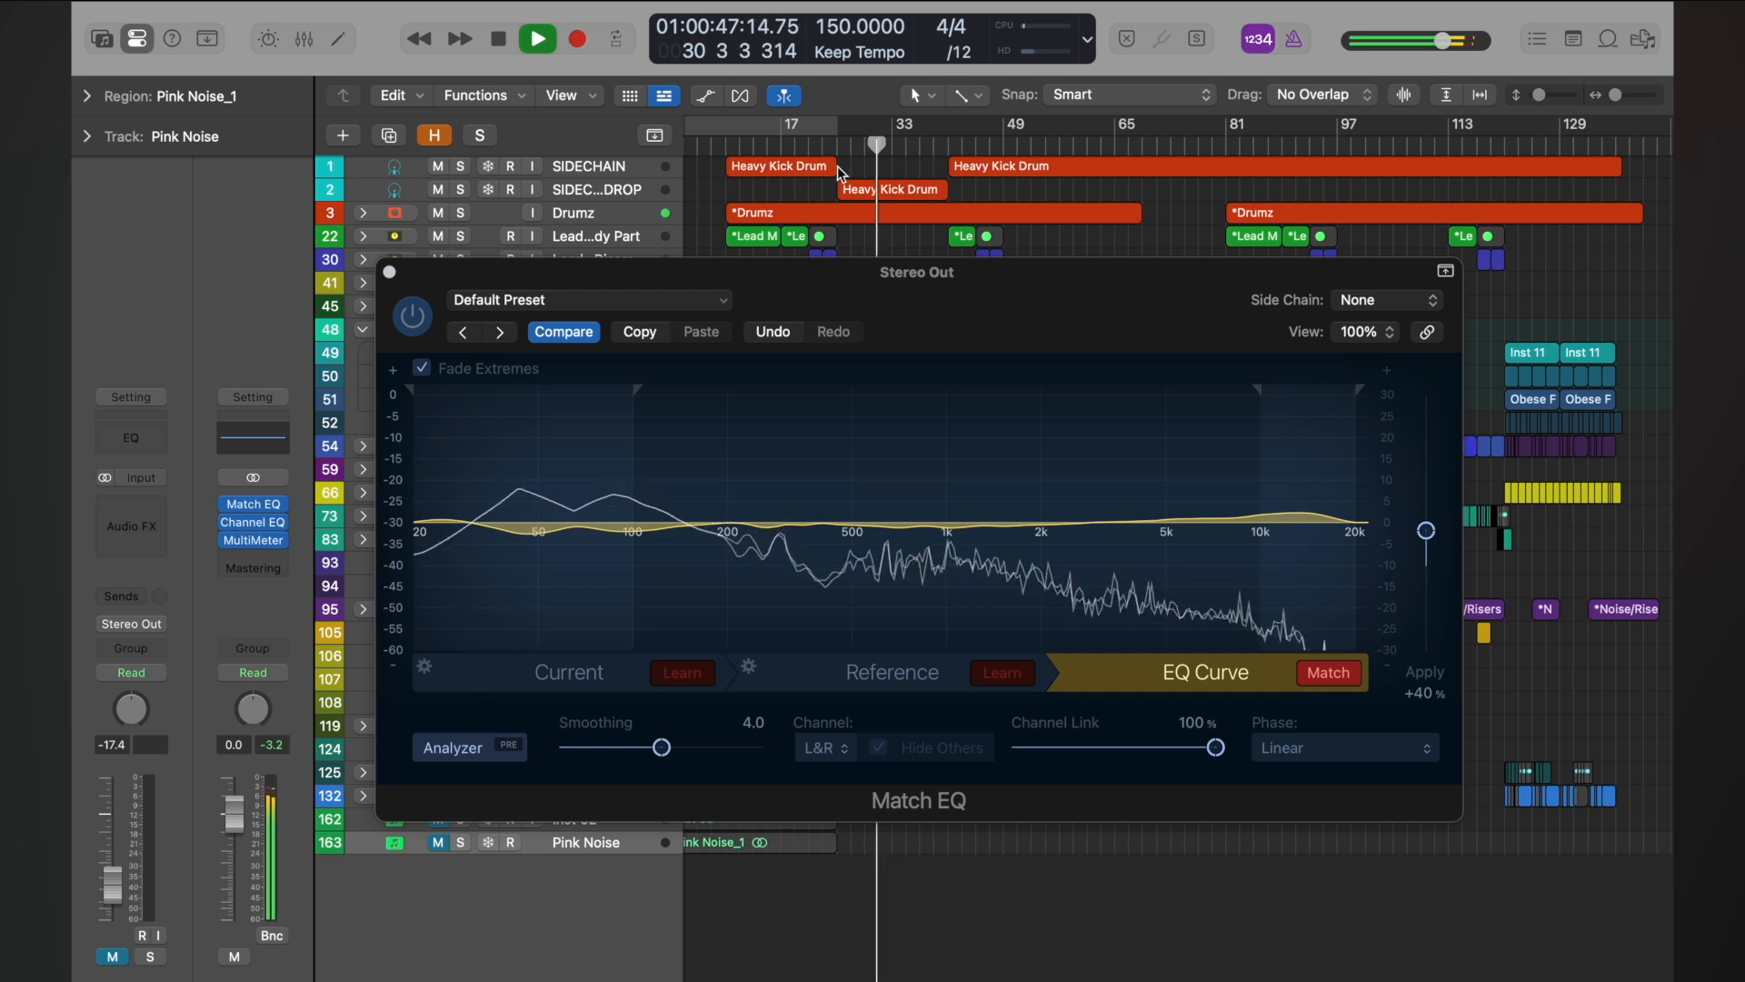
pyautogui.moveTo(876, 145); pyautogui.dragTo(826, 145)
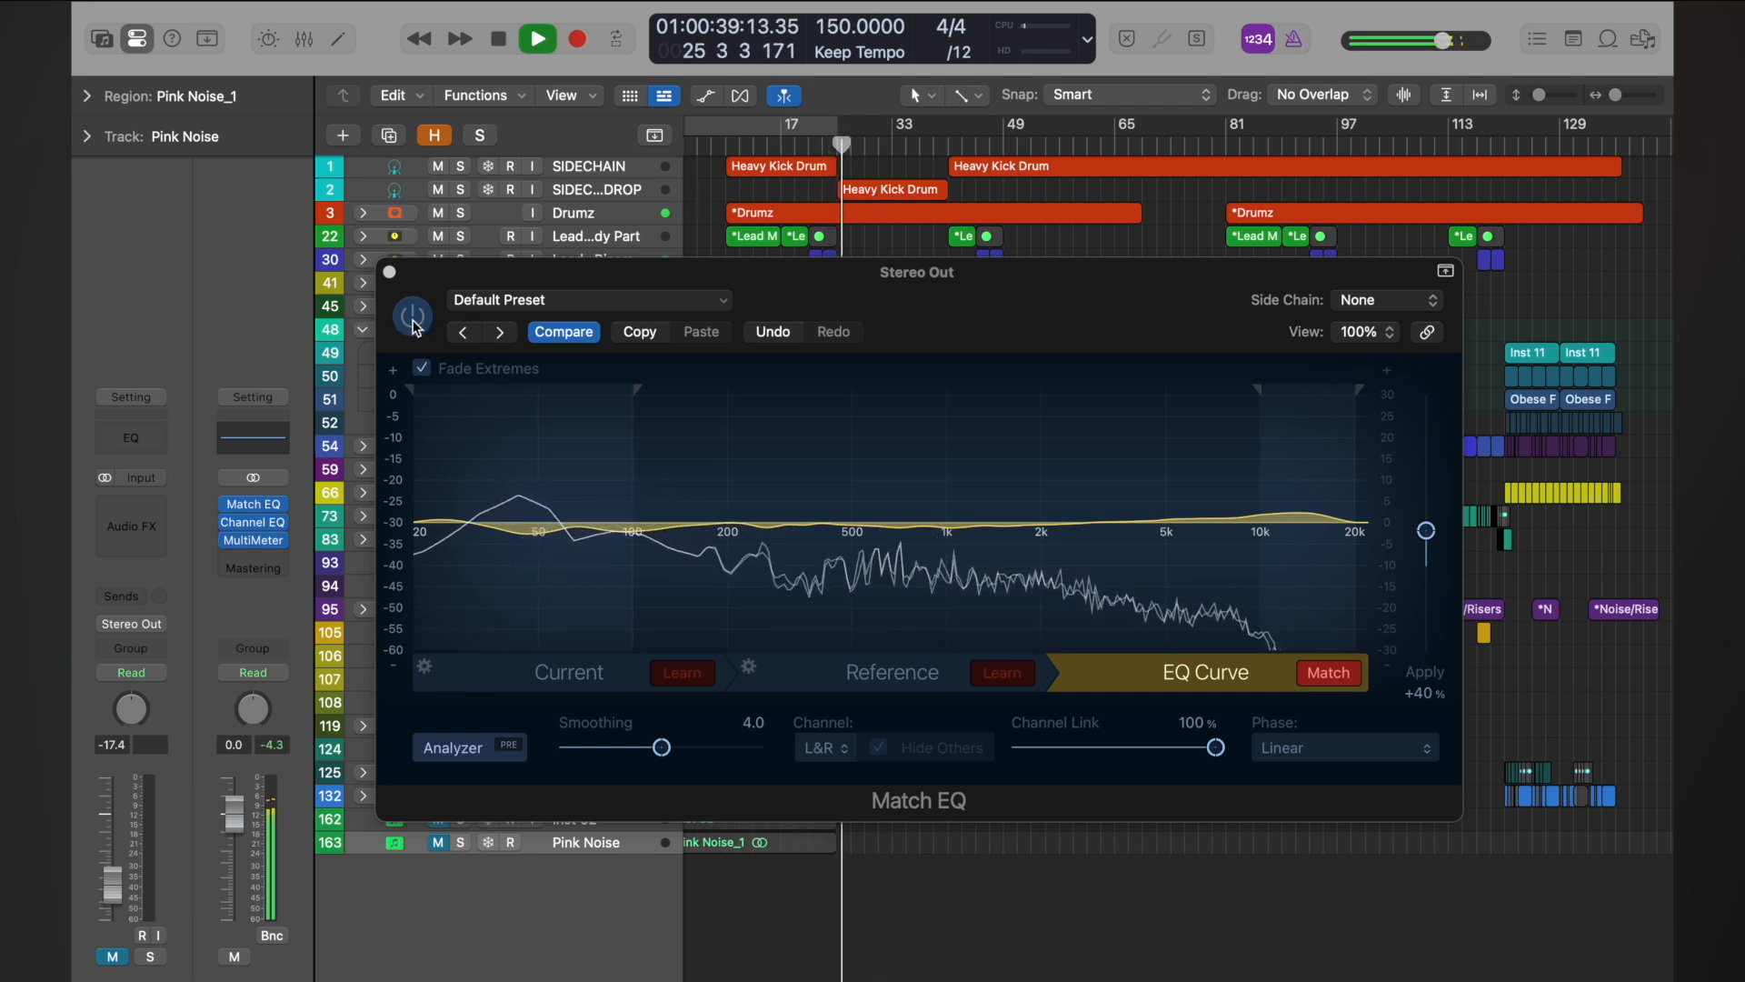
pyautogui.click(413, 320)
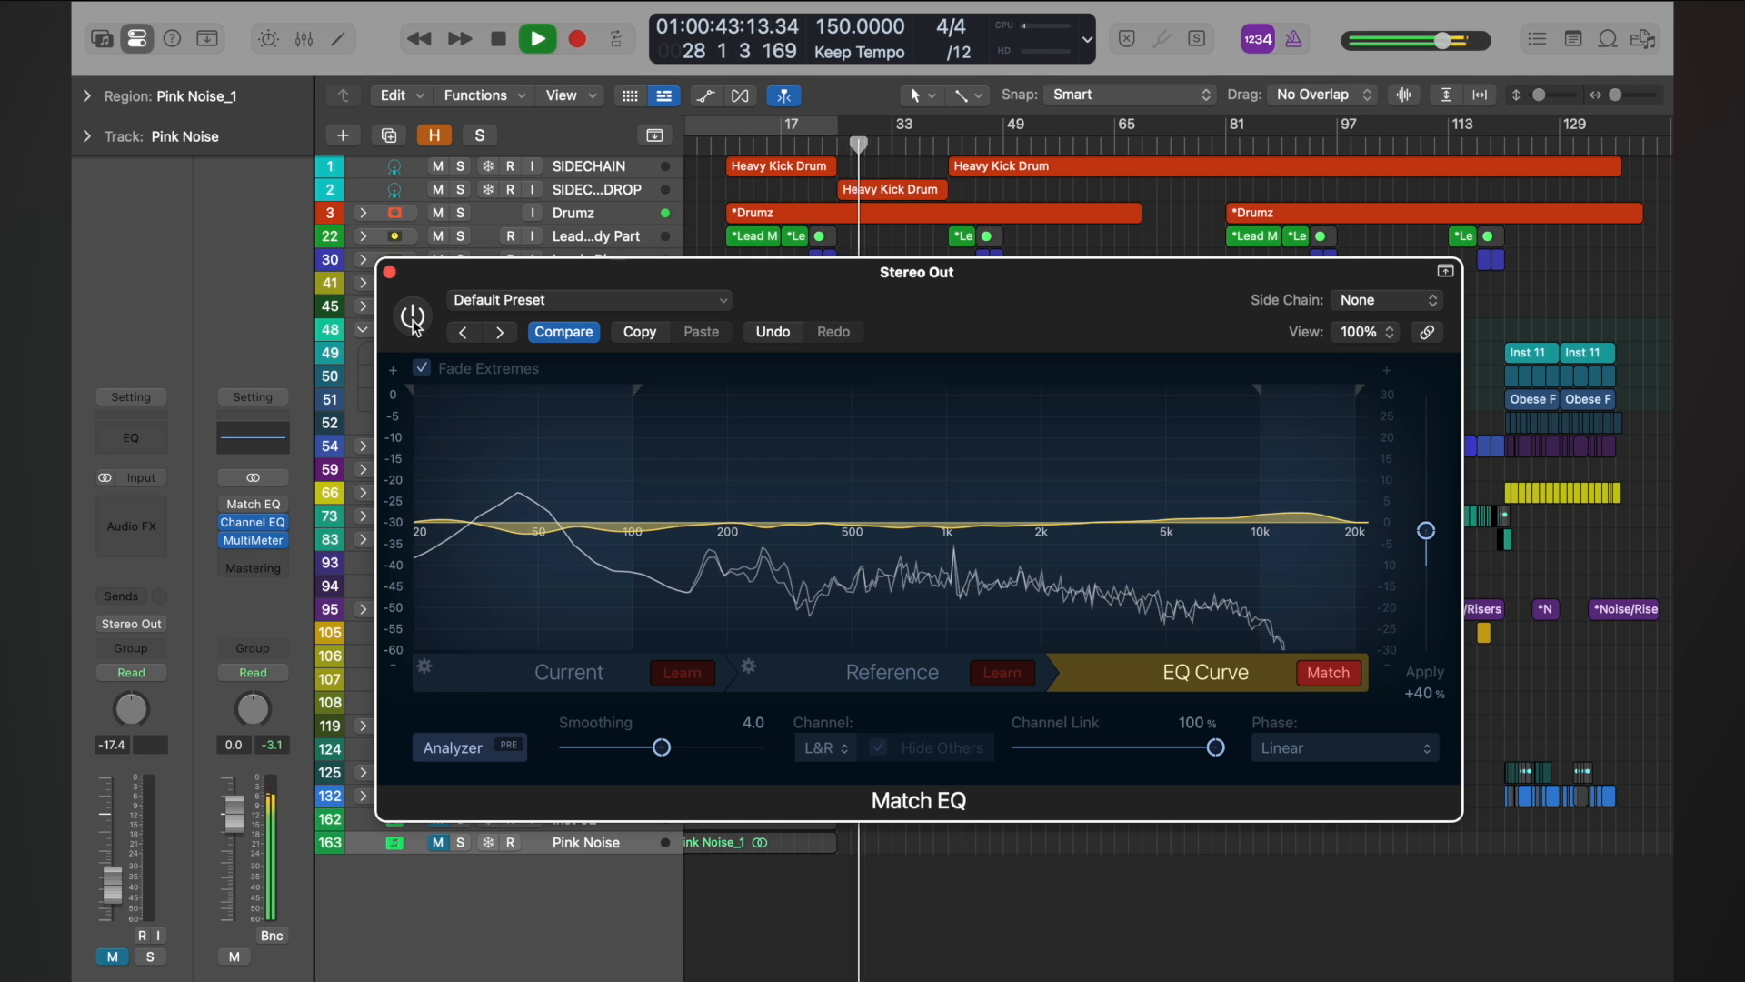
pyautogui.click(413, 317)
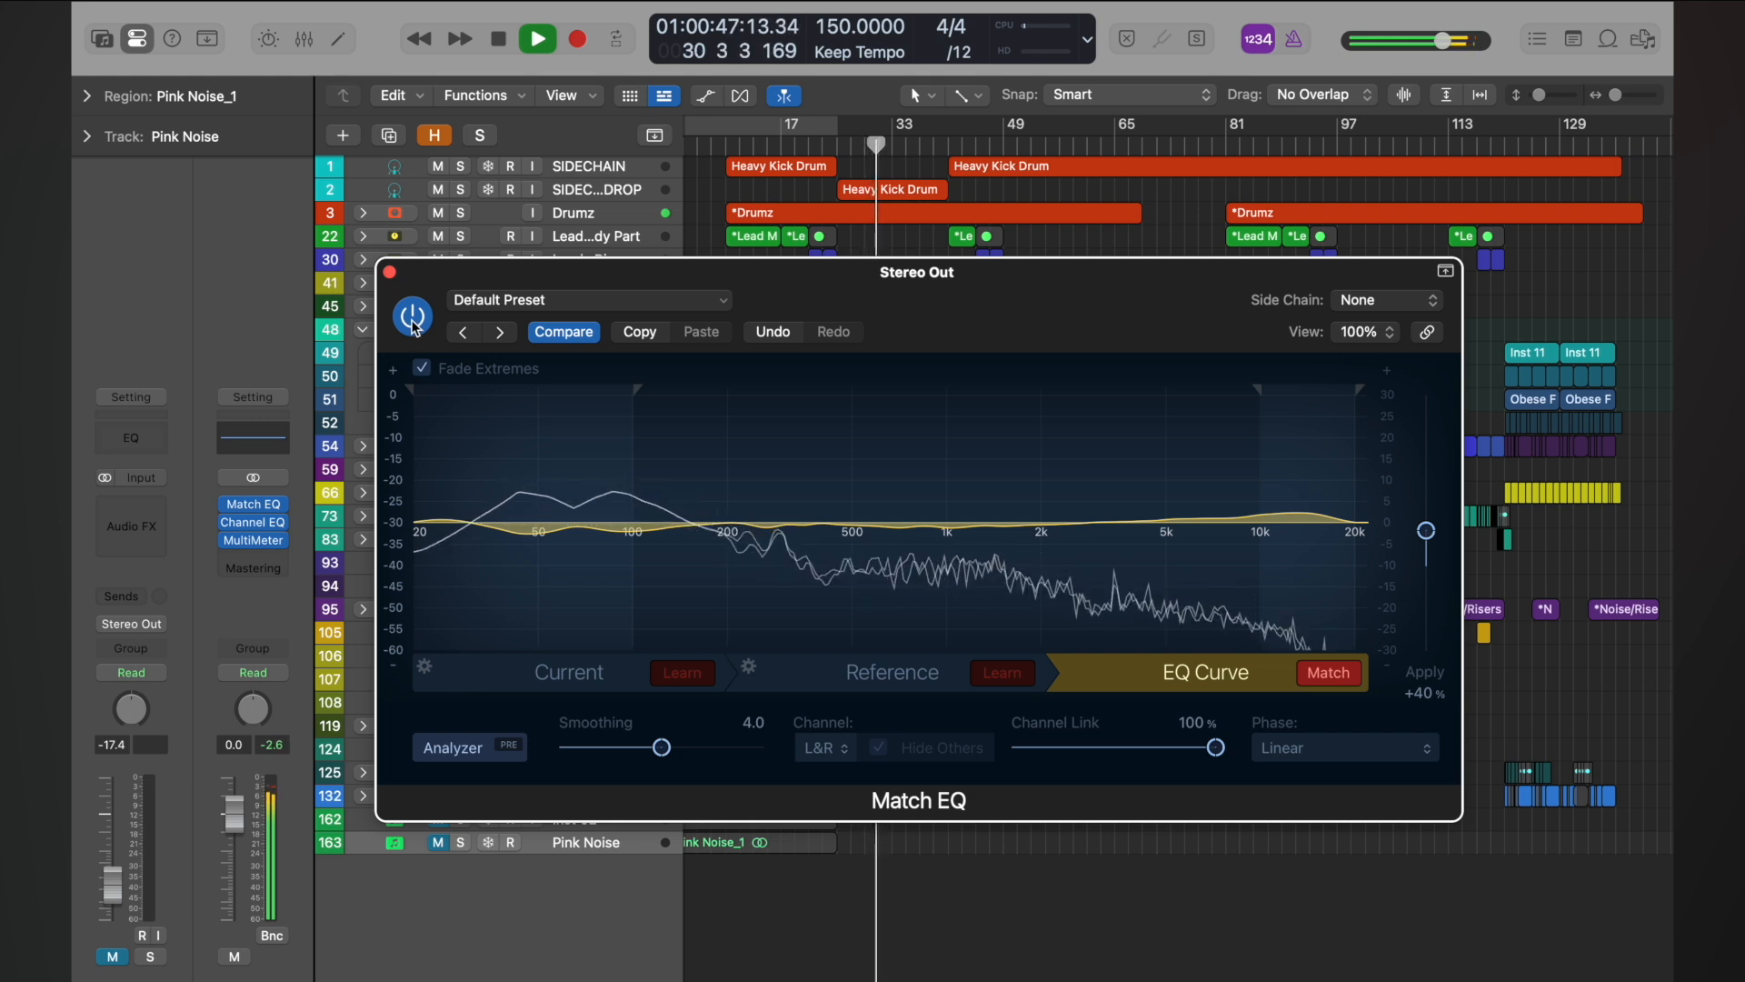
pyautogui.click(412, 323)
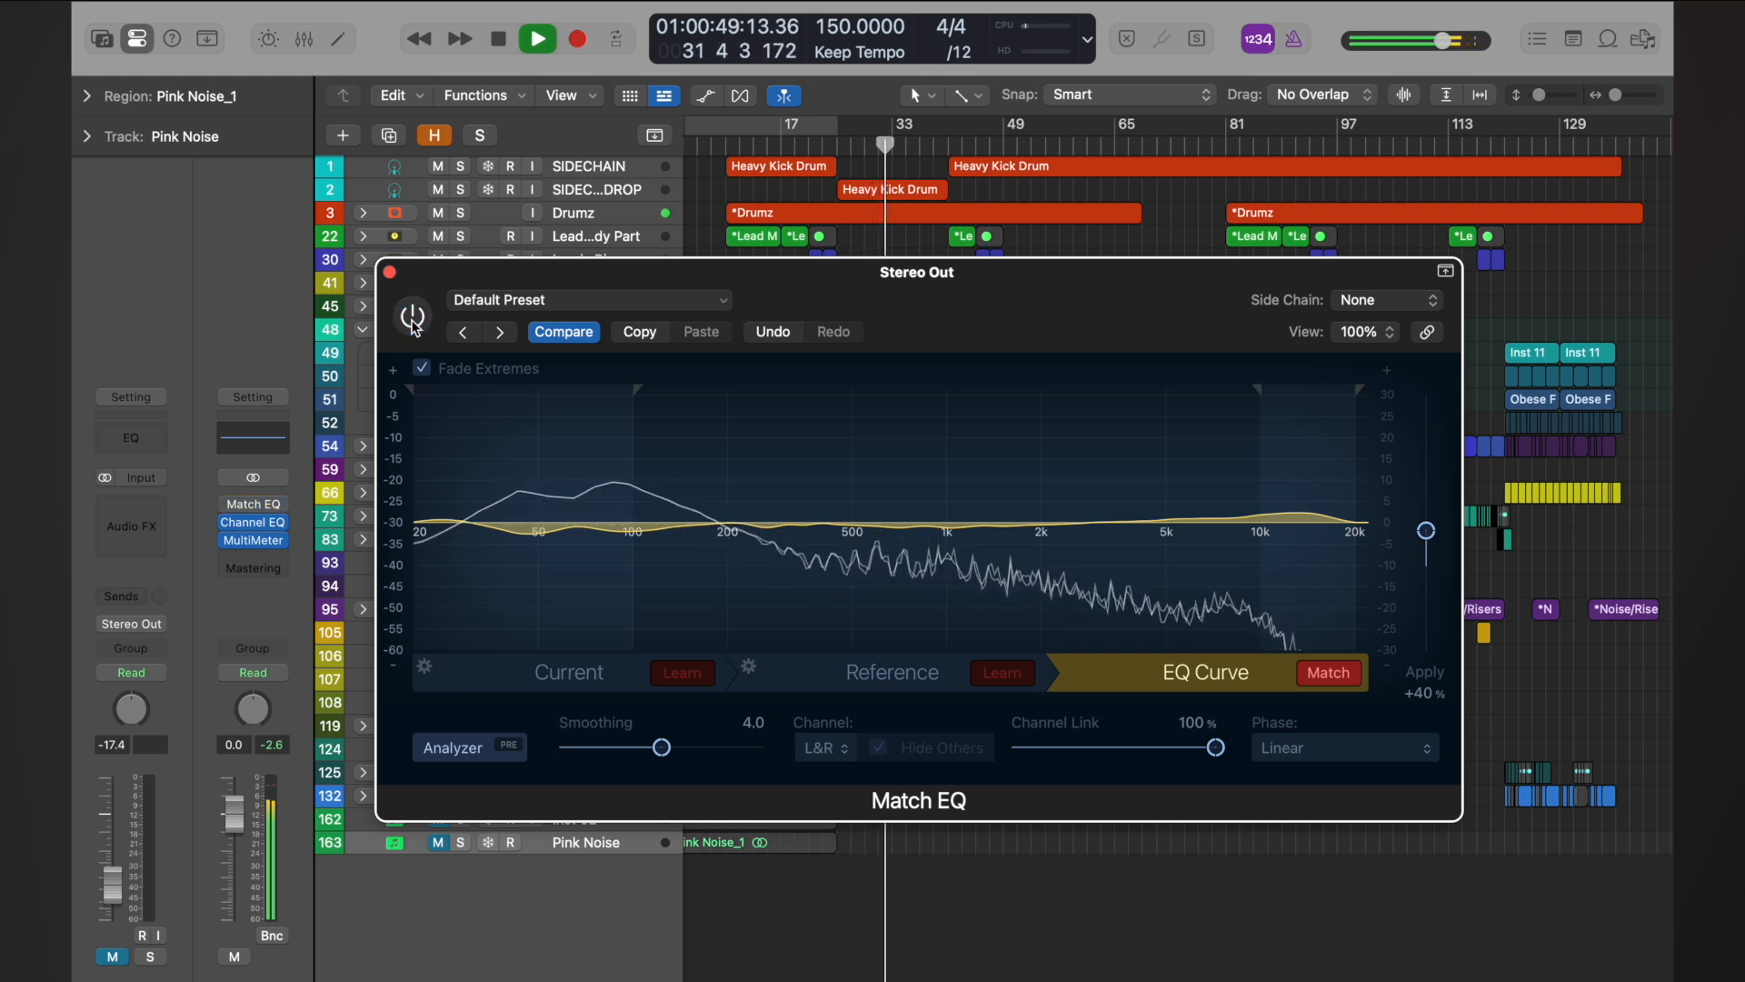
pyautogui.click(414, 323)
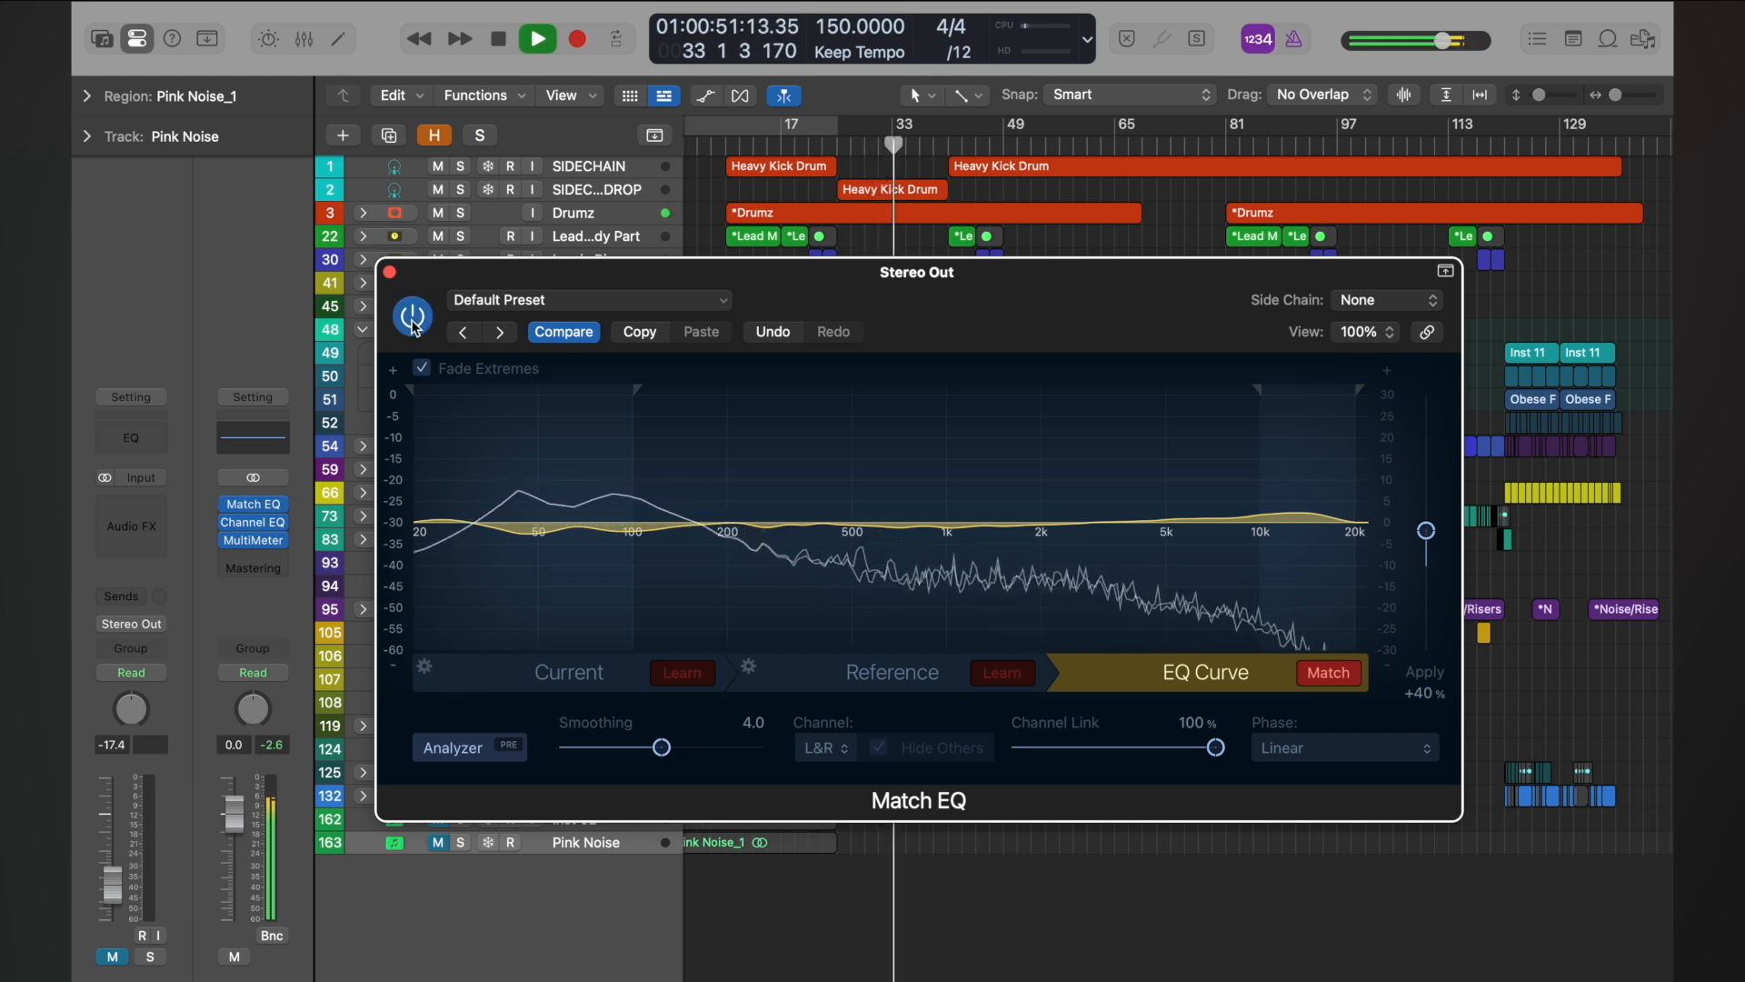
pyautogui.press('space')
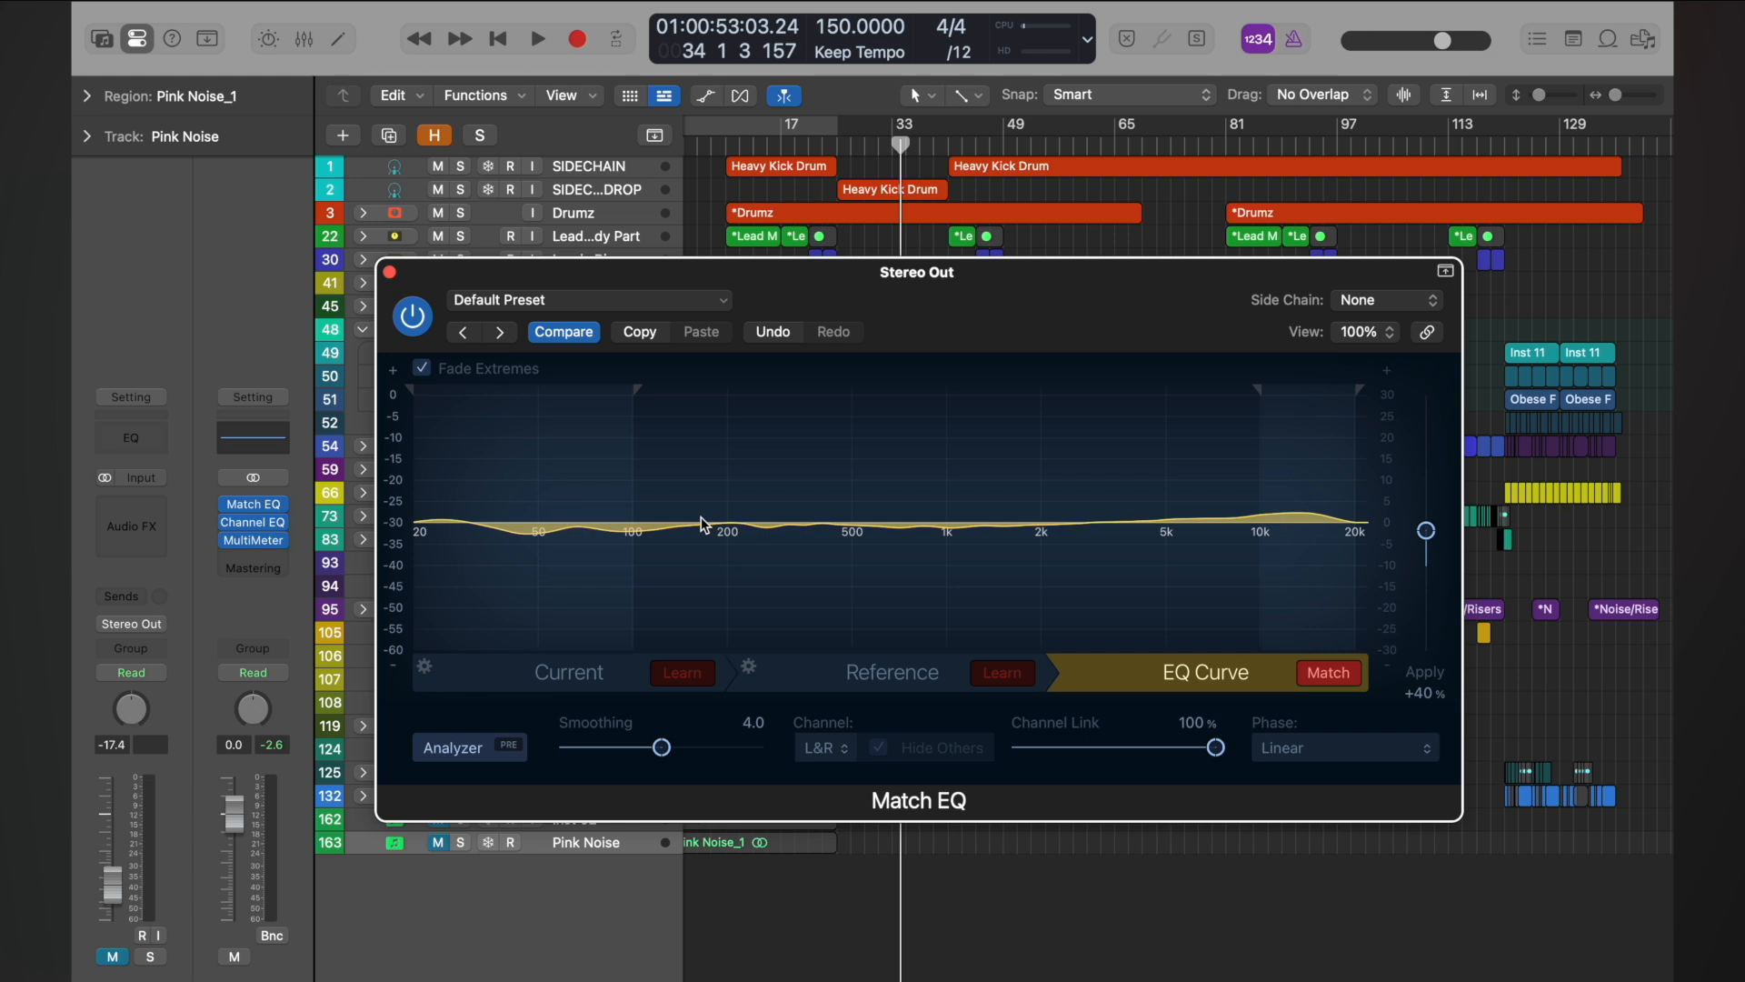
# Step: Insert a stereo Direction Mixer between Match EQ and Channel EQ on Stereo Out, and switch its Split off and back on
pyautogui.press('super+w')
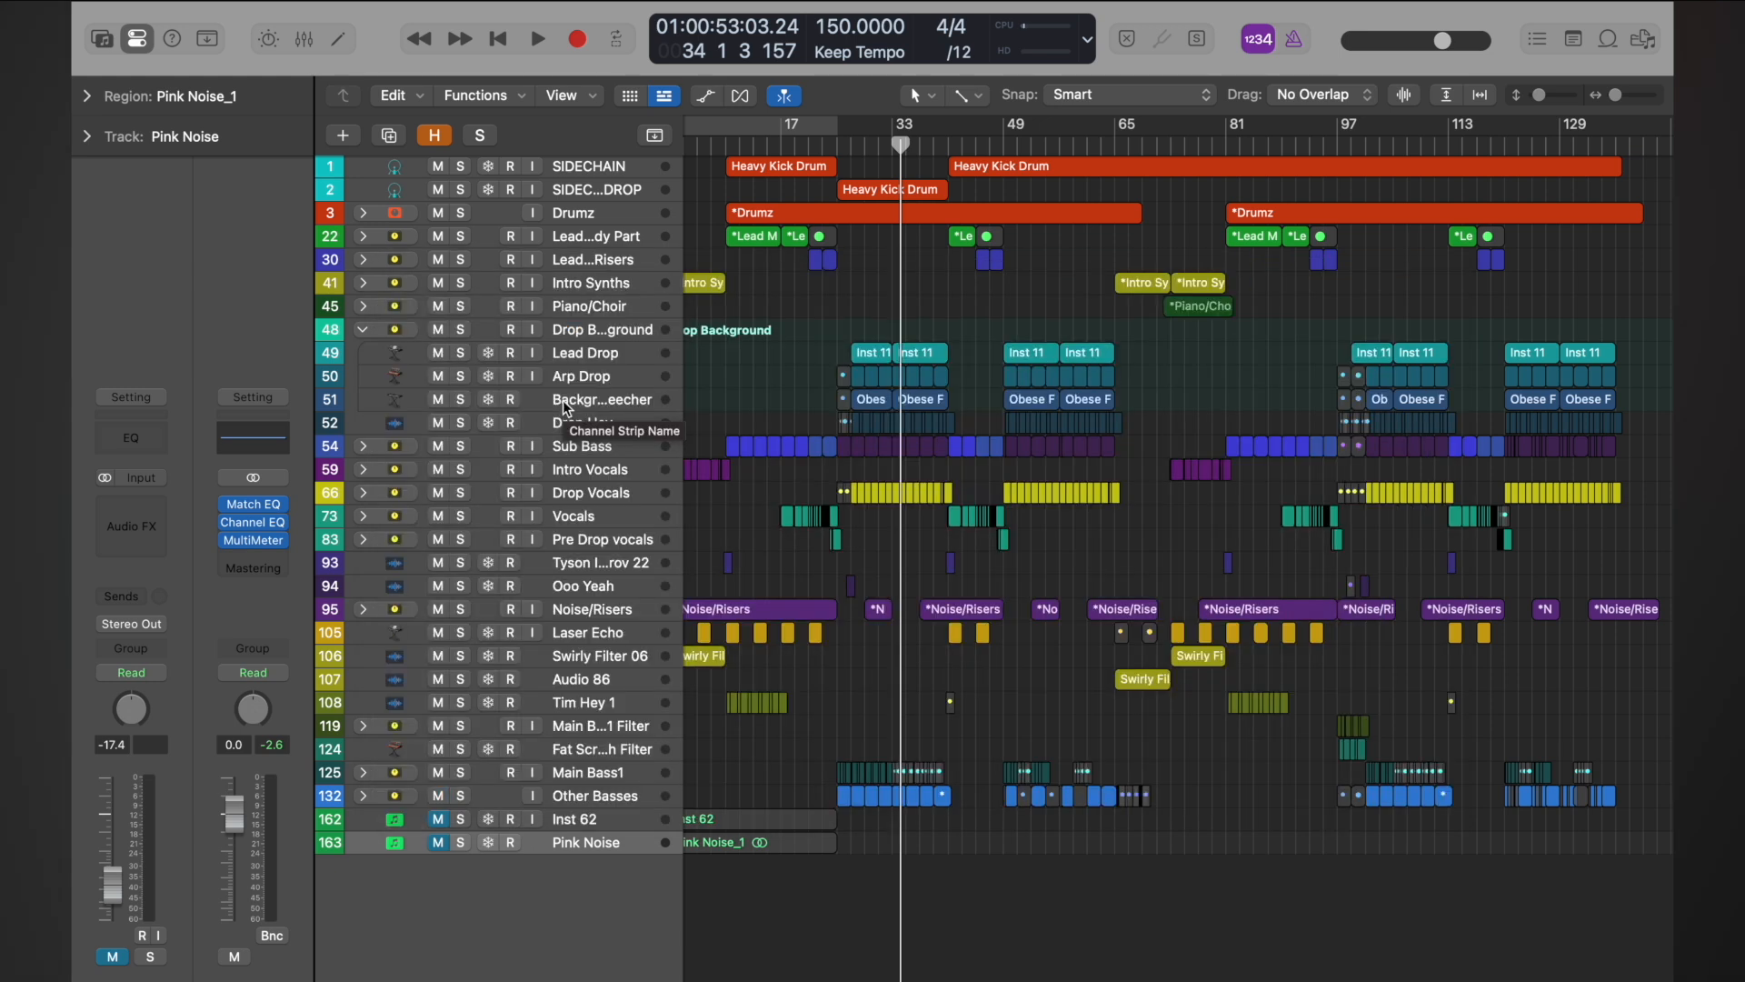
pyautogui.click(275, 520)
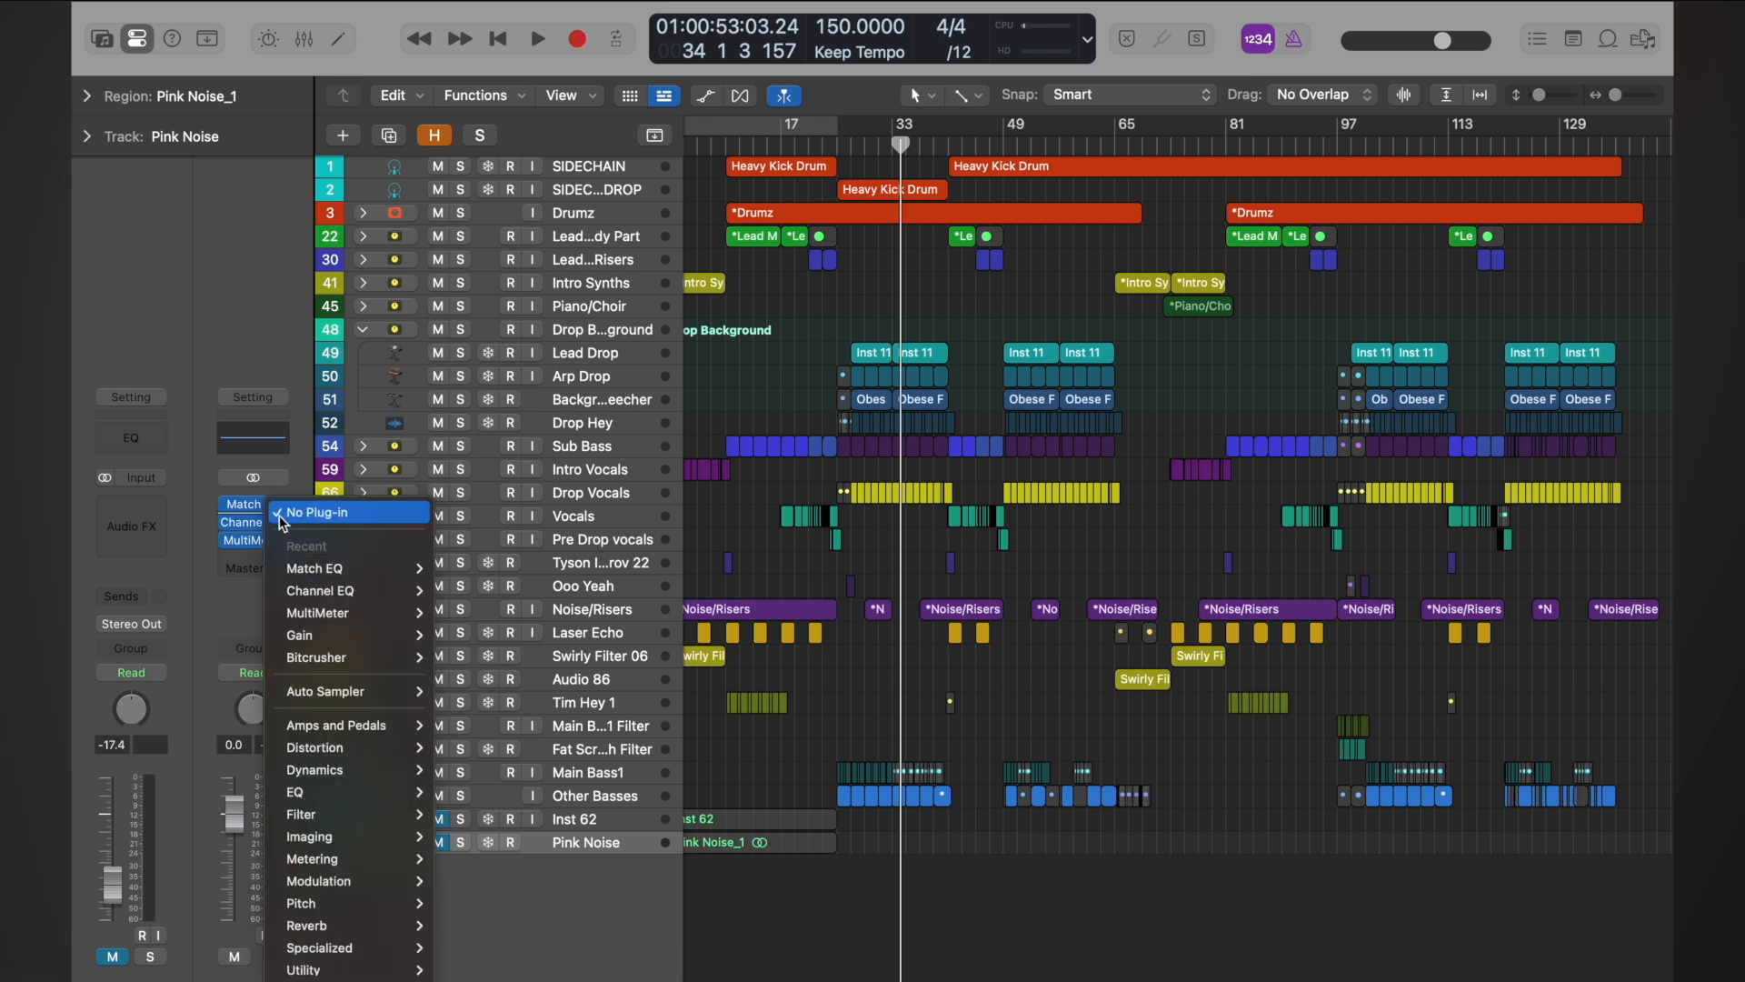
pyautogui.moveTo(394, 662)
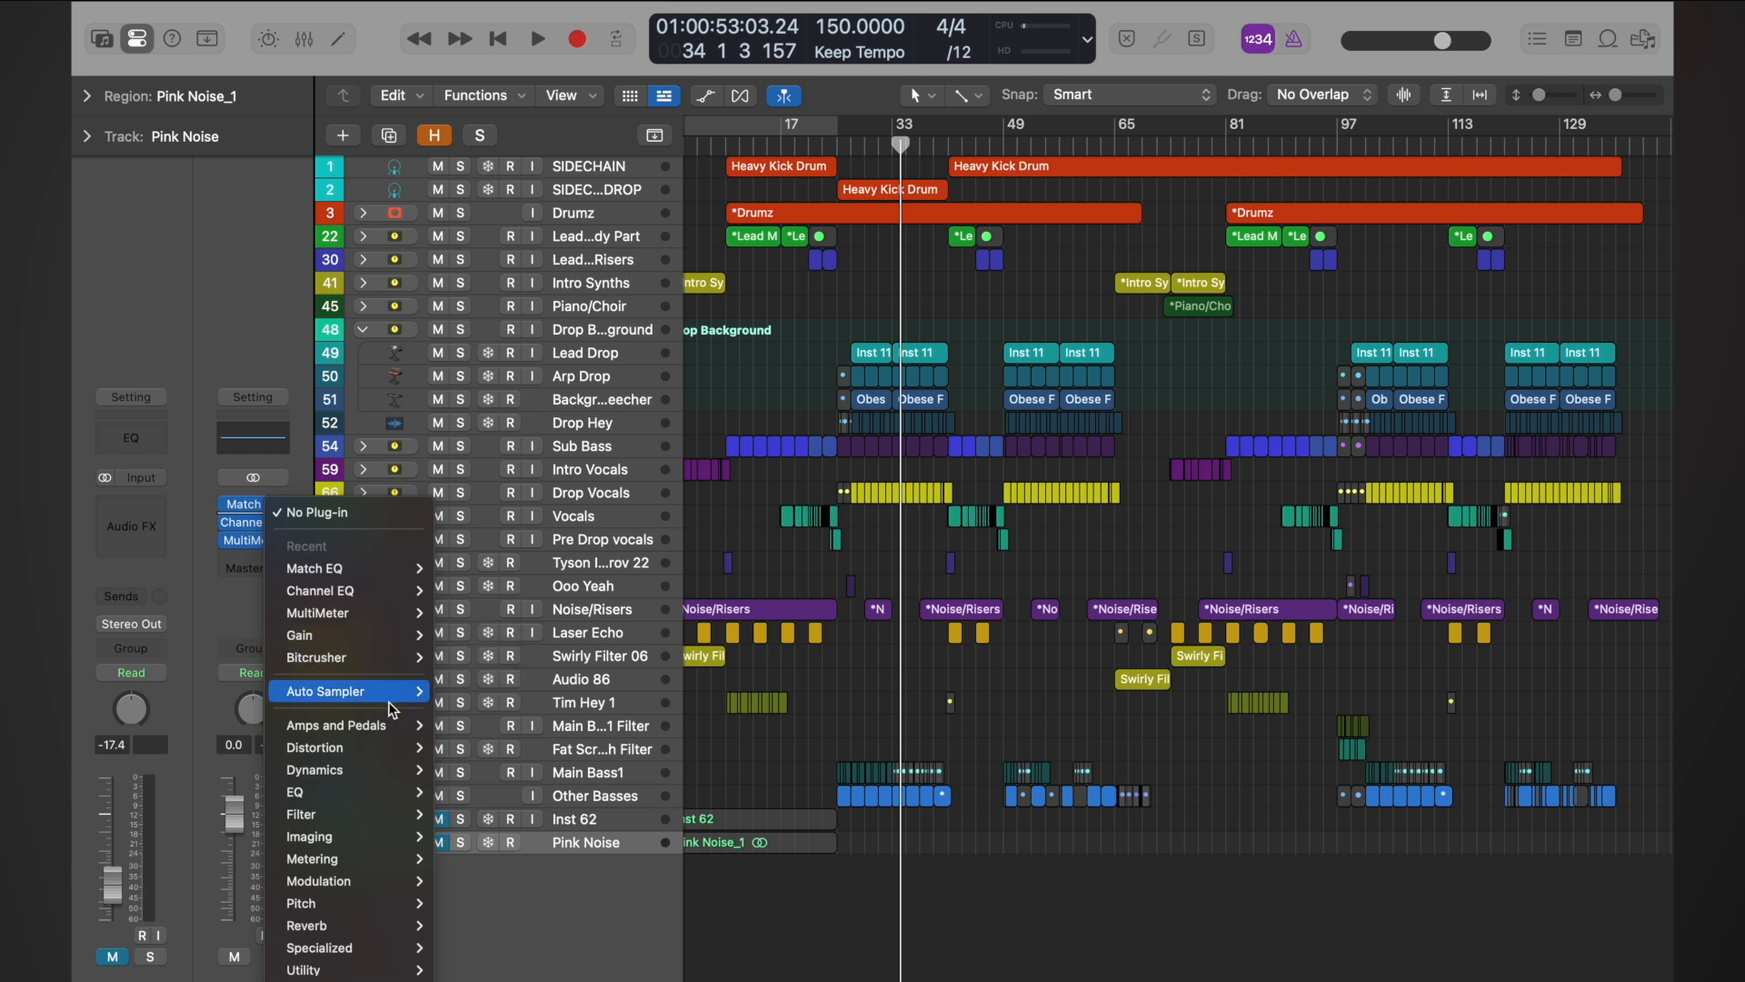
pyautogui.scroll(-3, 382, 818)
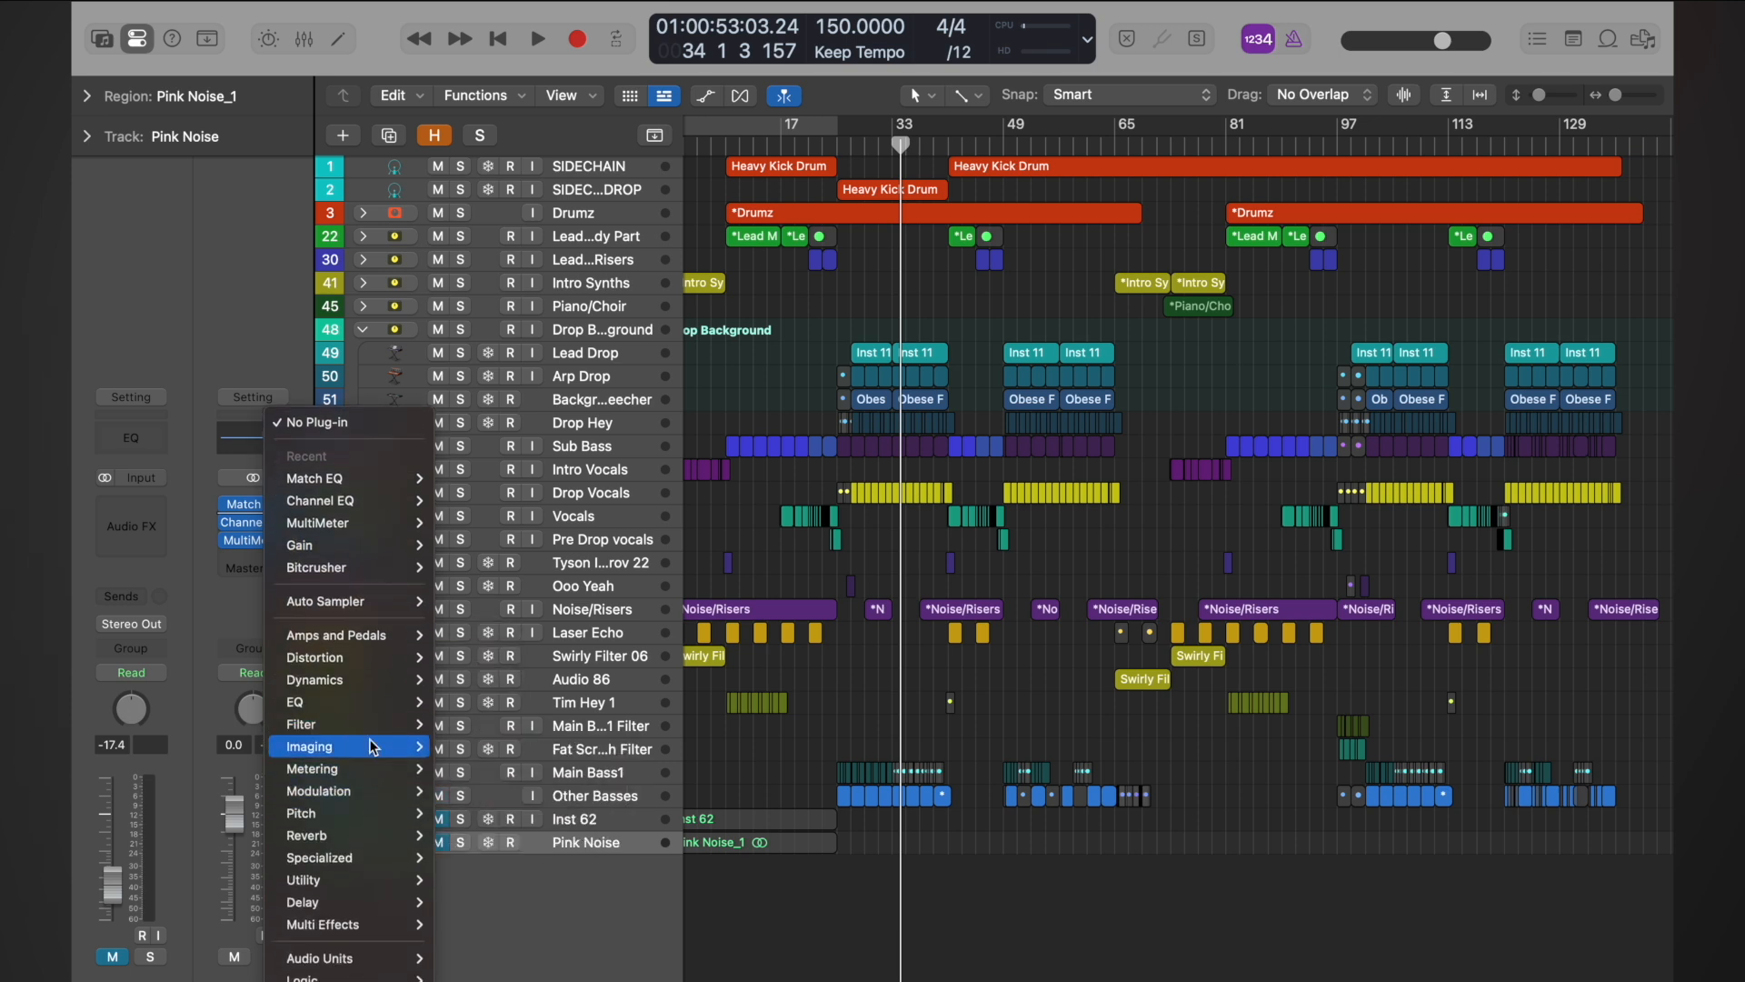
pyautogui.moveTo(375, 747)
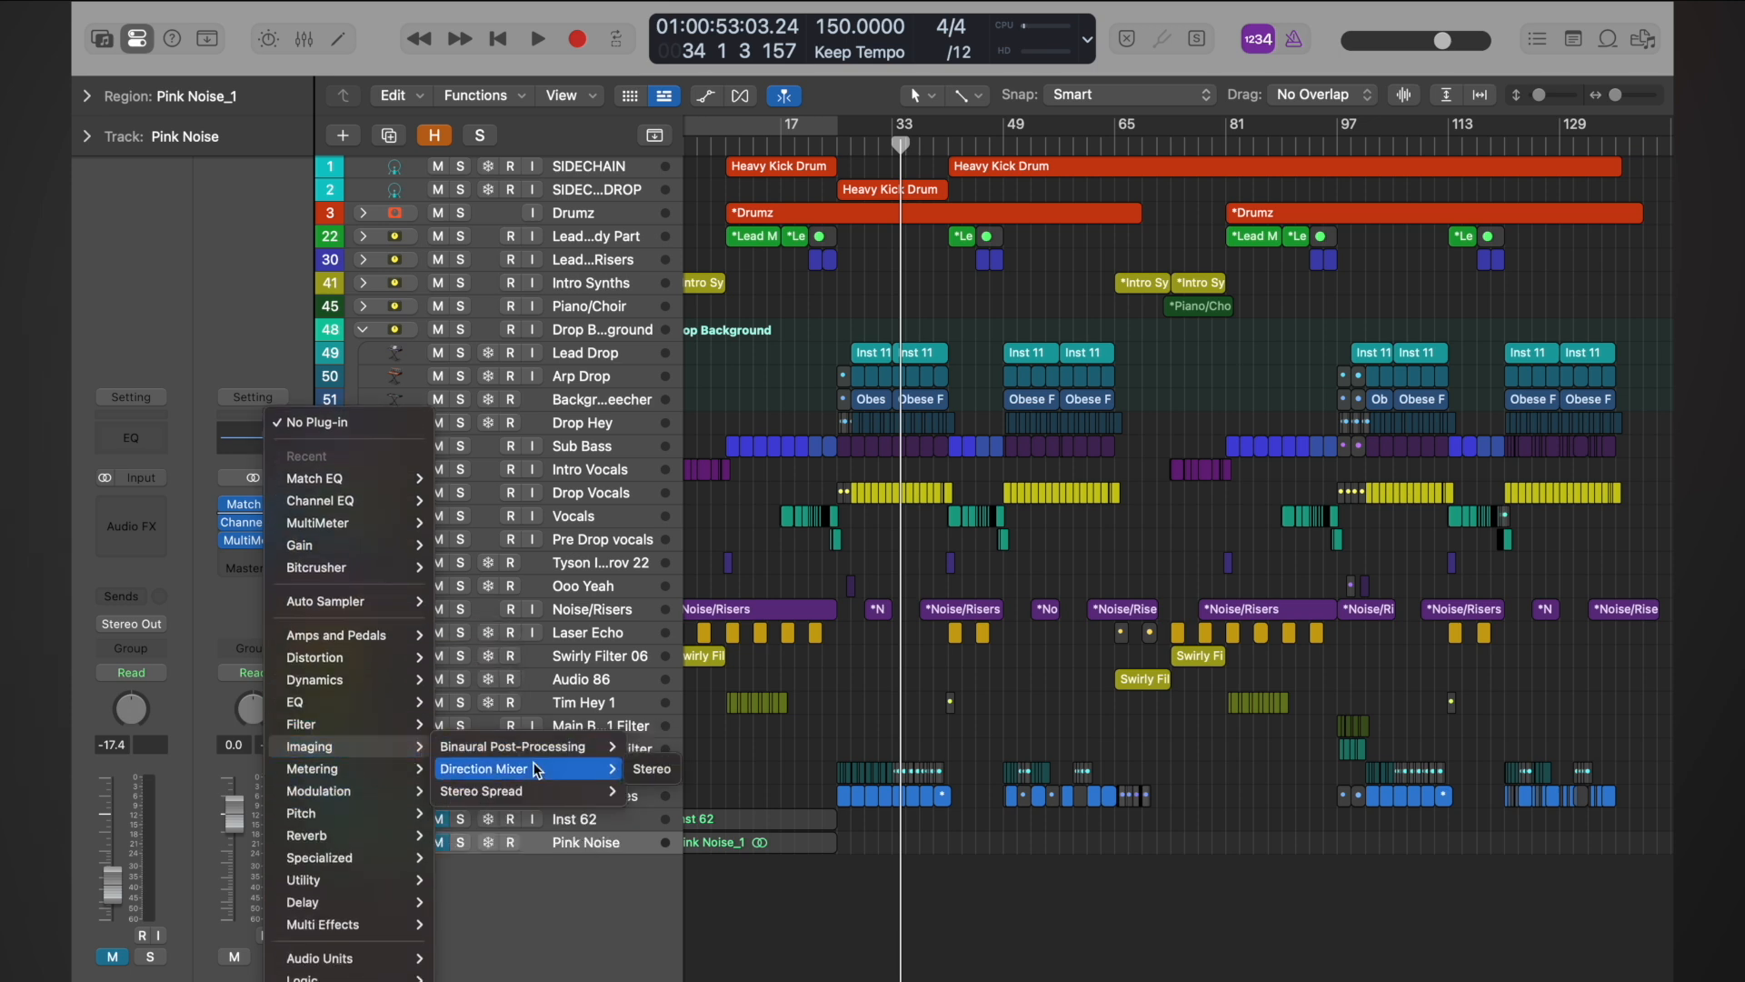
pyautogui.moveTo(546, 769)
pyautogui.click(652, 769)
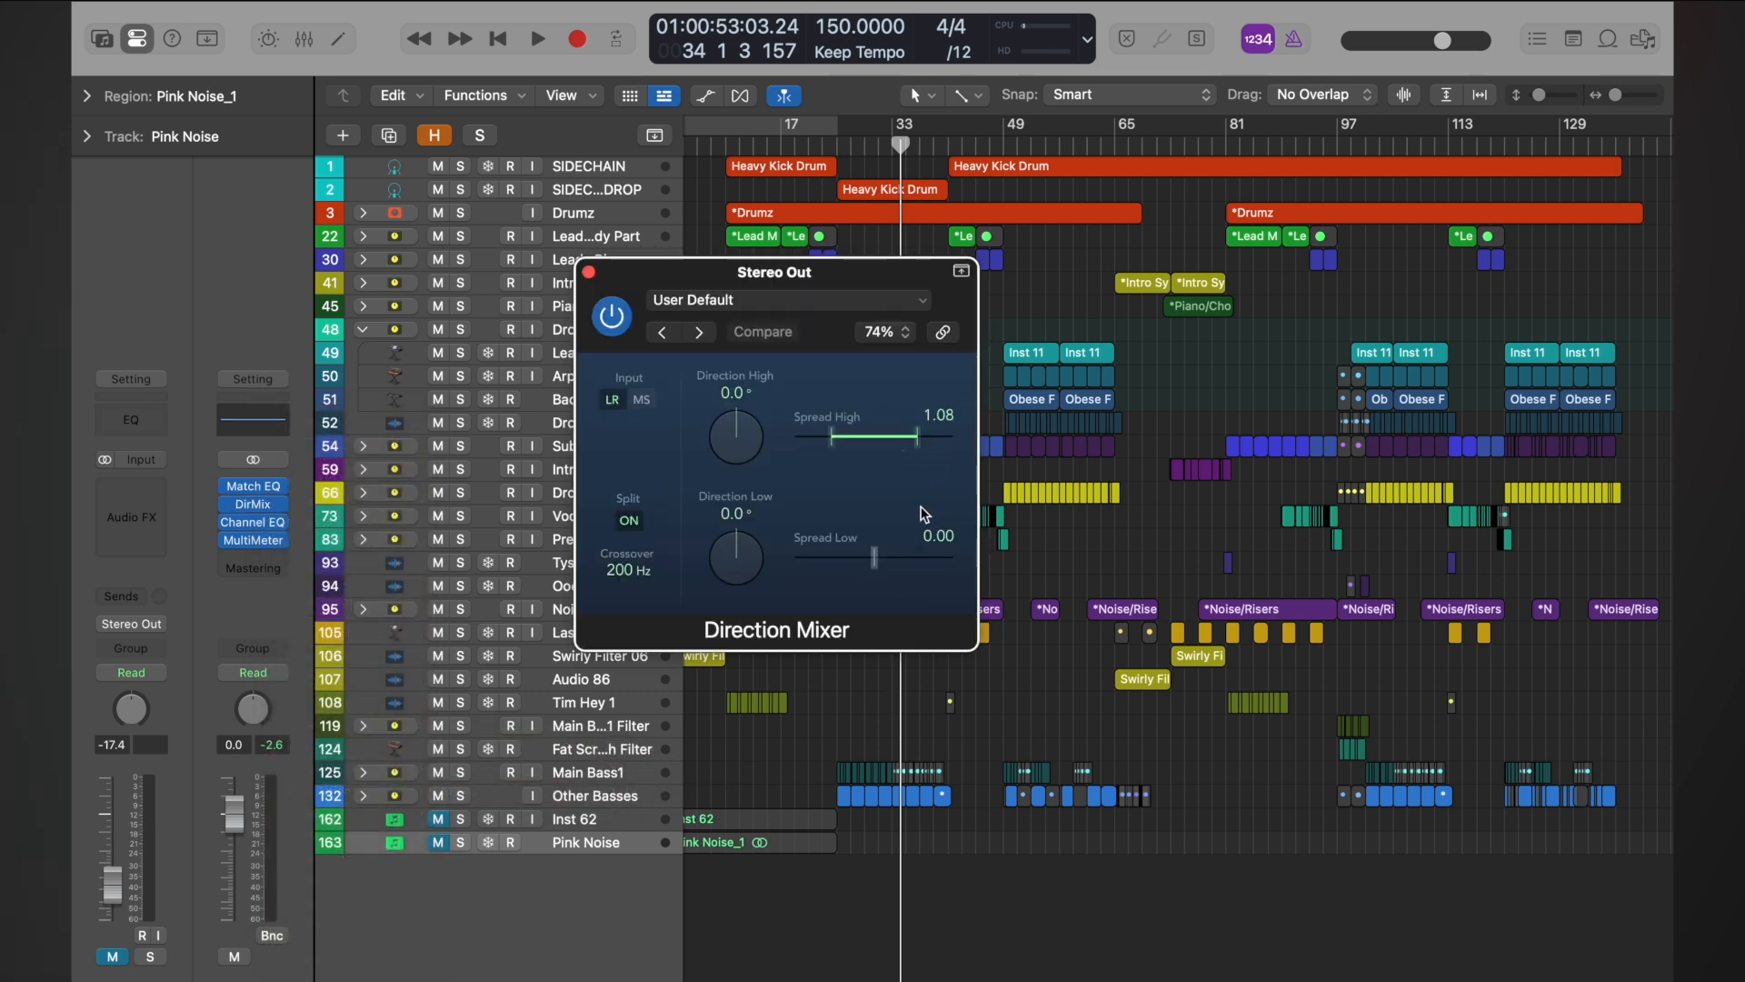
pyautogui.click(628, 527)
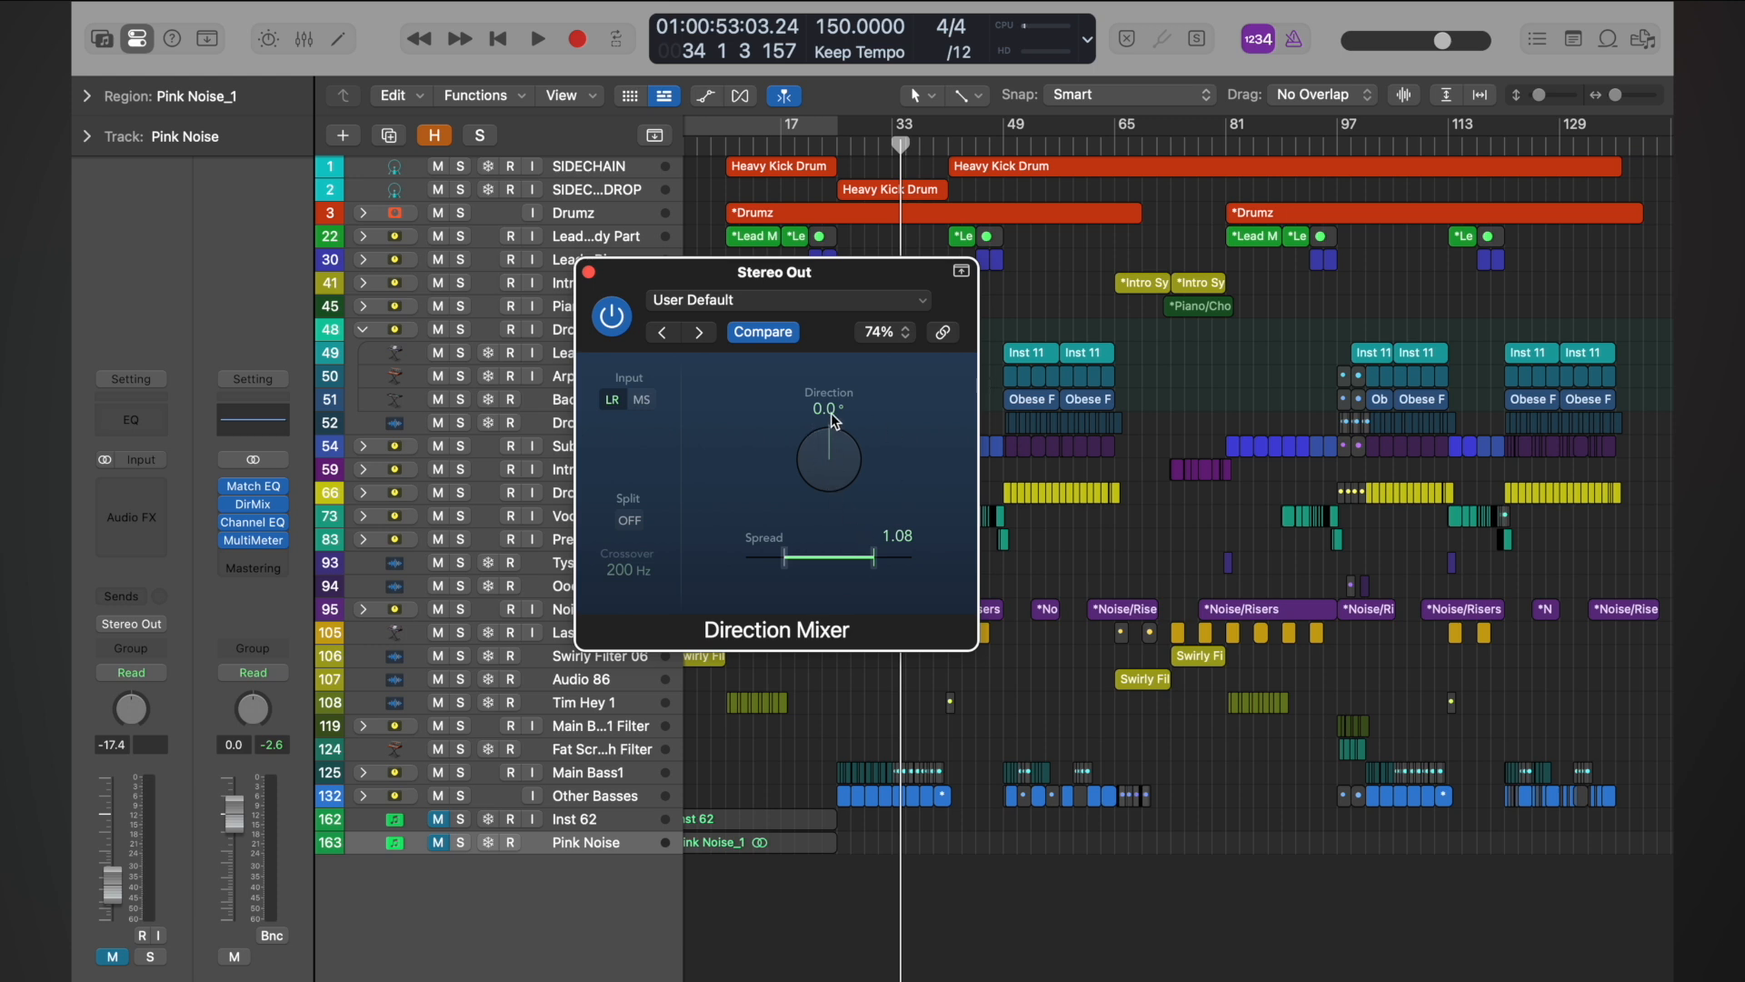
pyautogui.click(627, 521)
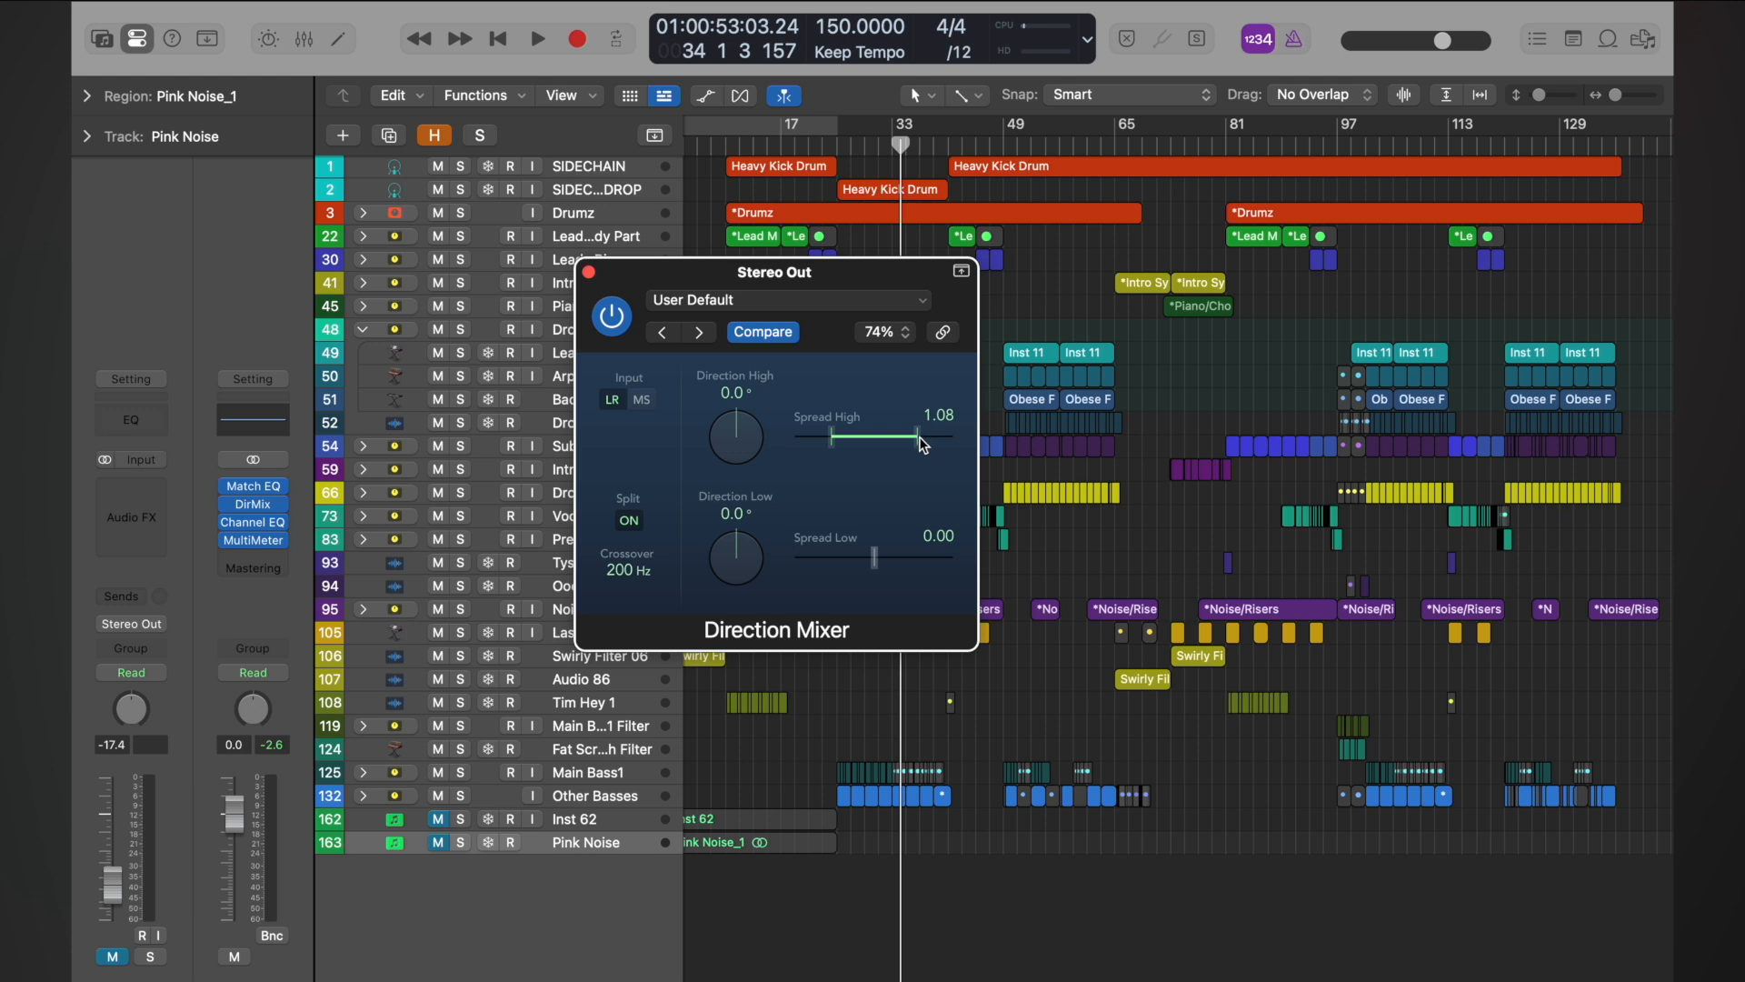
# Step: Play from about bar 32, compare the Direction Mixer bypassed and active, leave it active, and close its window
pyautogui.doubleClick(886, 149)
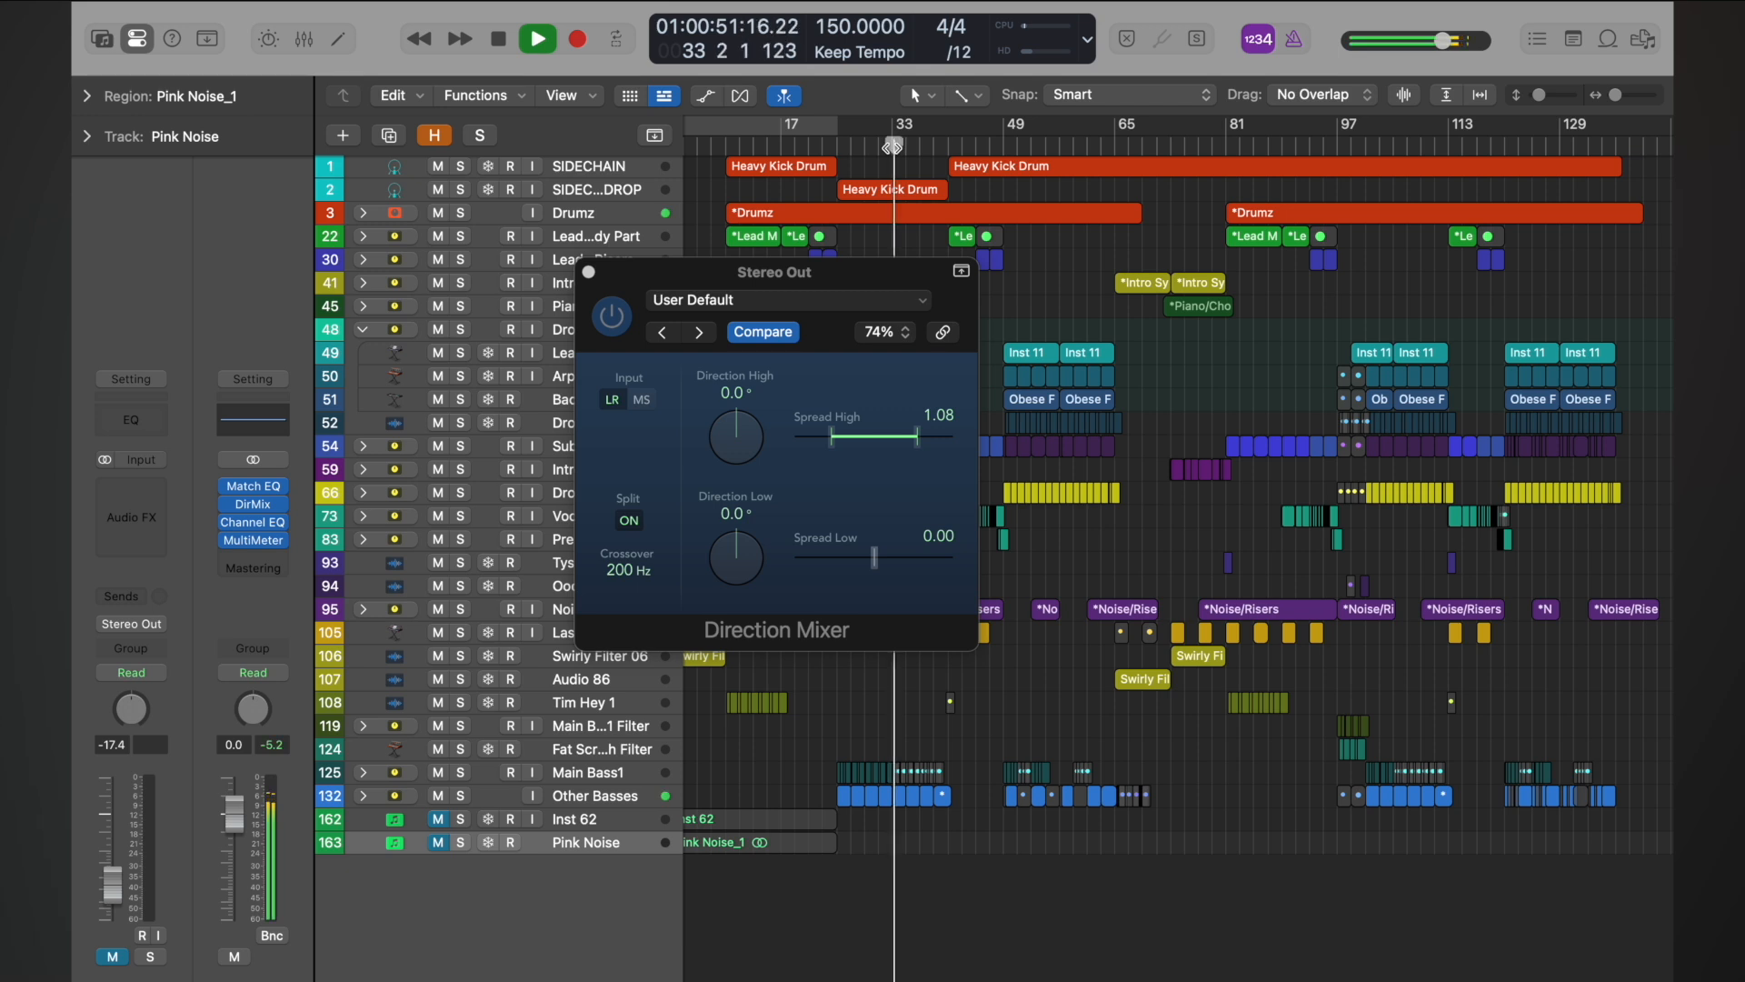
pyautogui.click(614, 320)
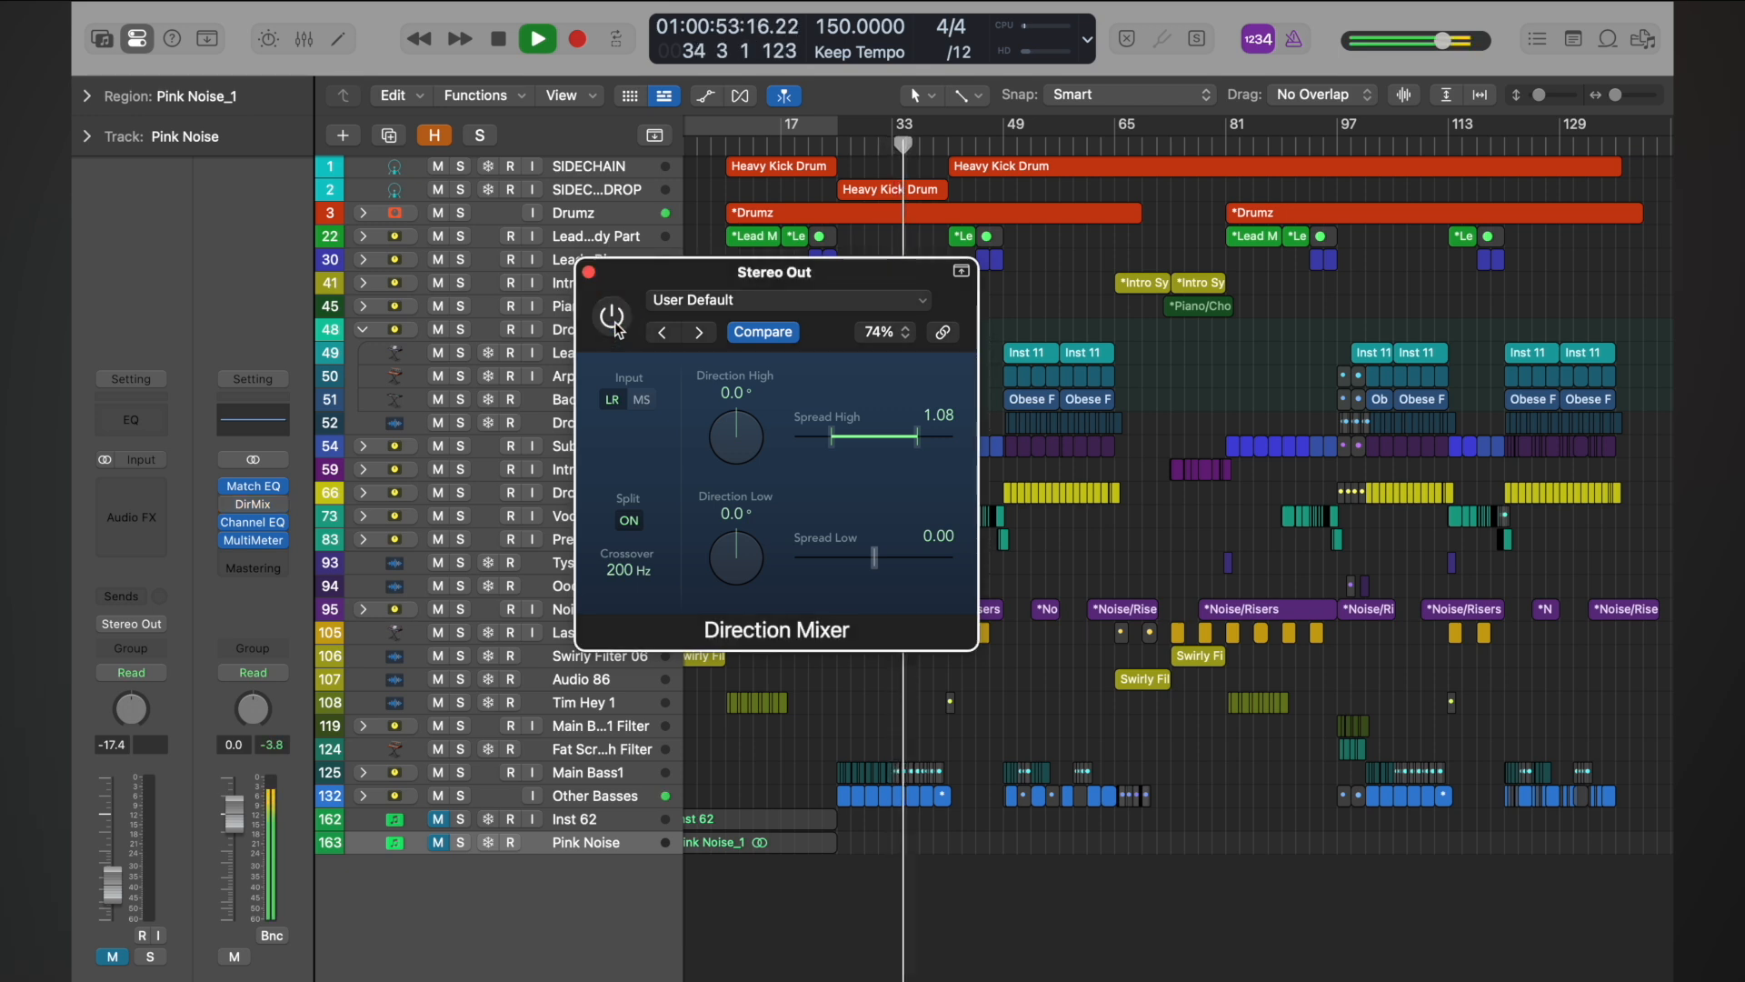
pyautogui.click(613, 318)
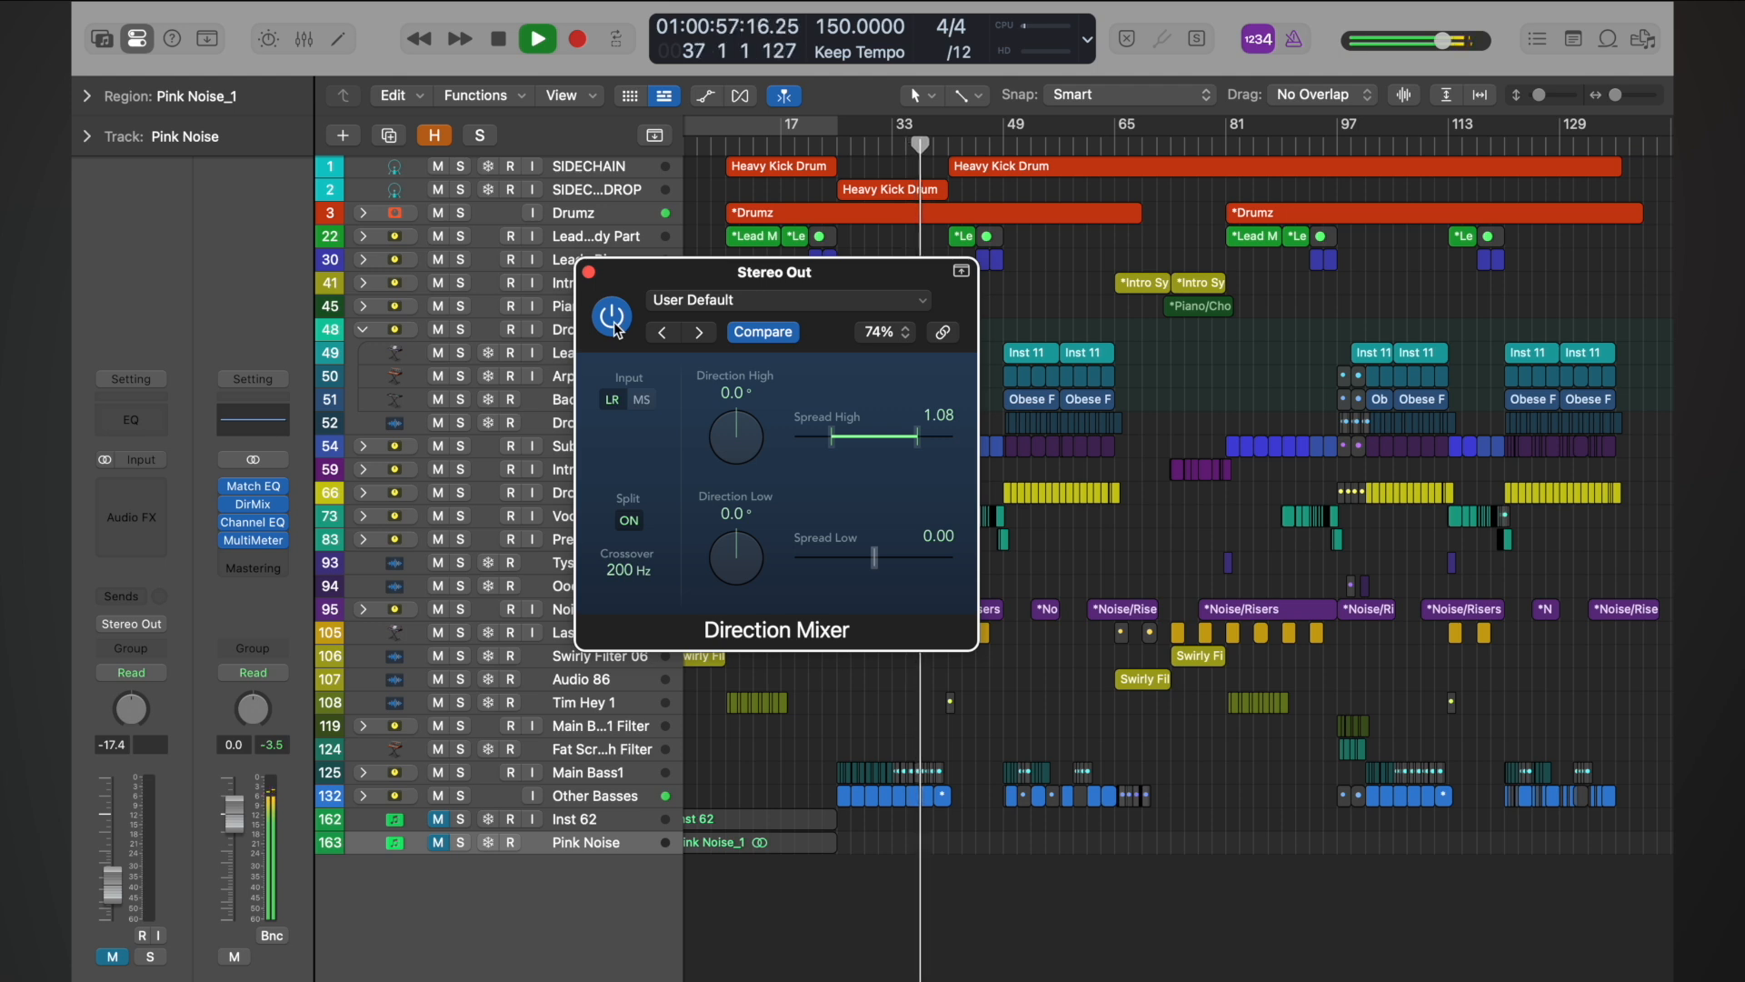
pyautogui.click(615, 327)
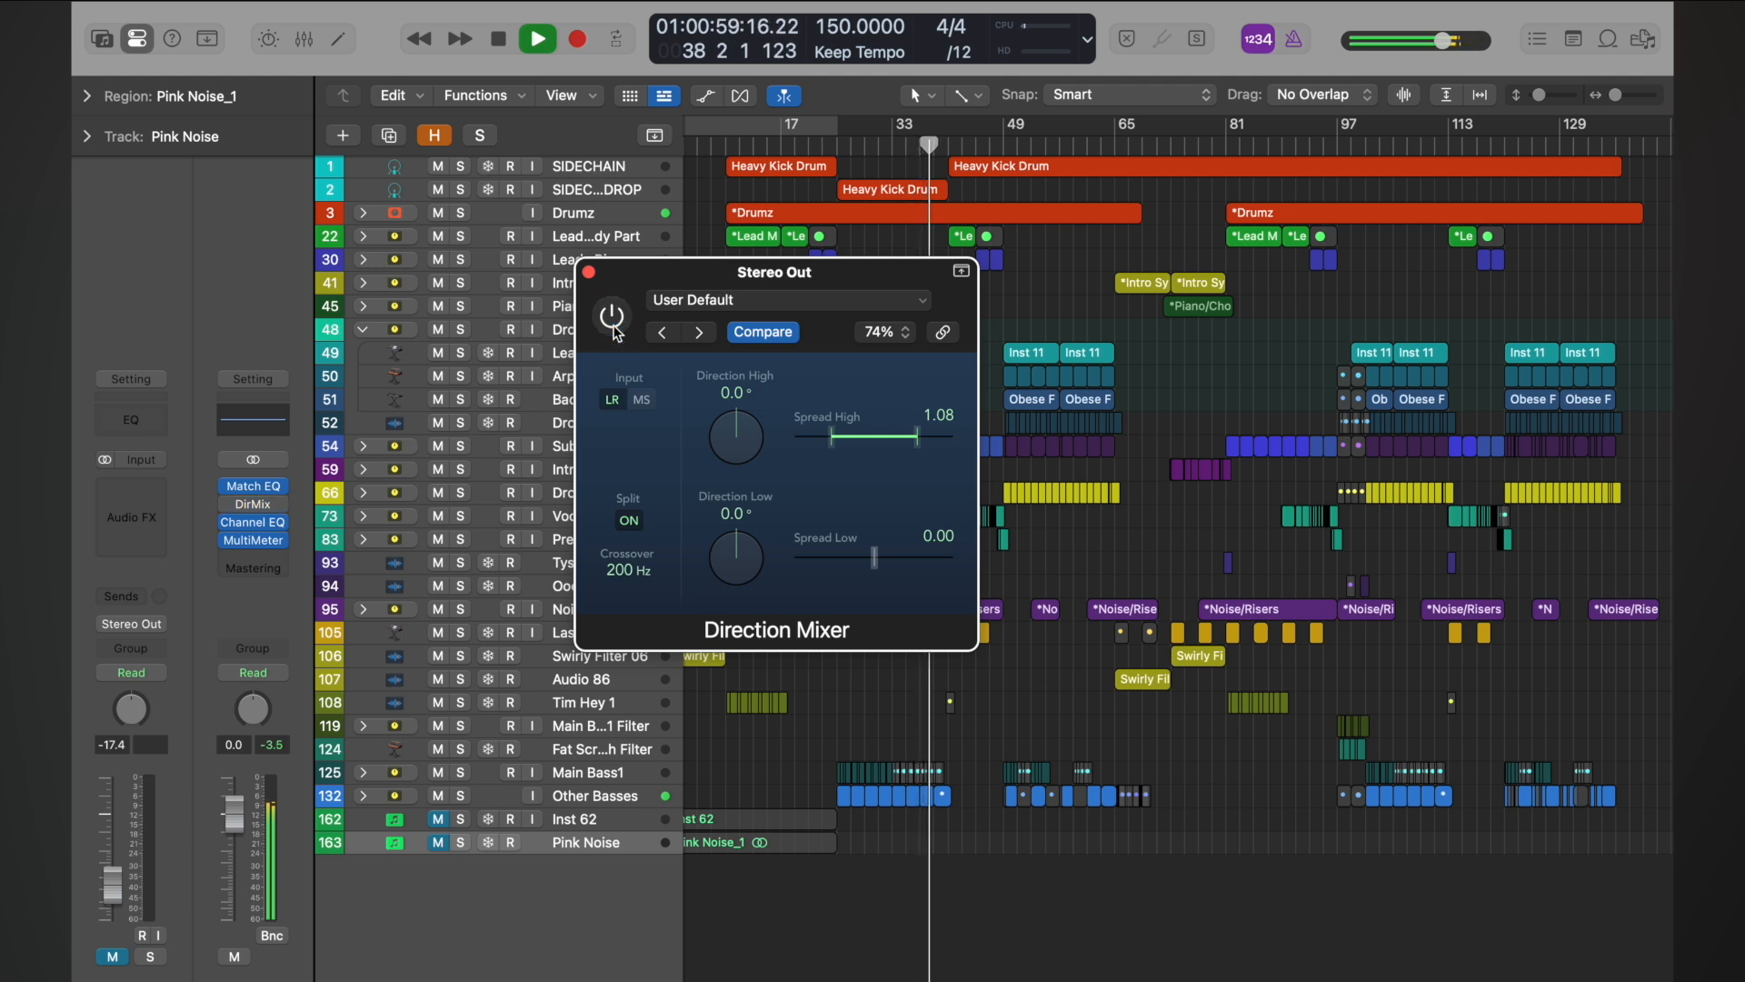
pyautogui.click(613, 318)
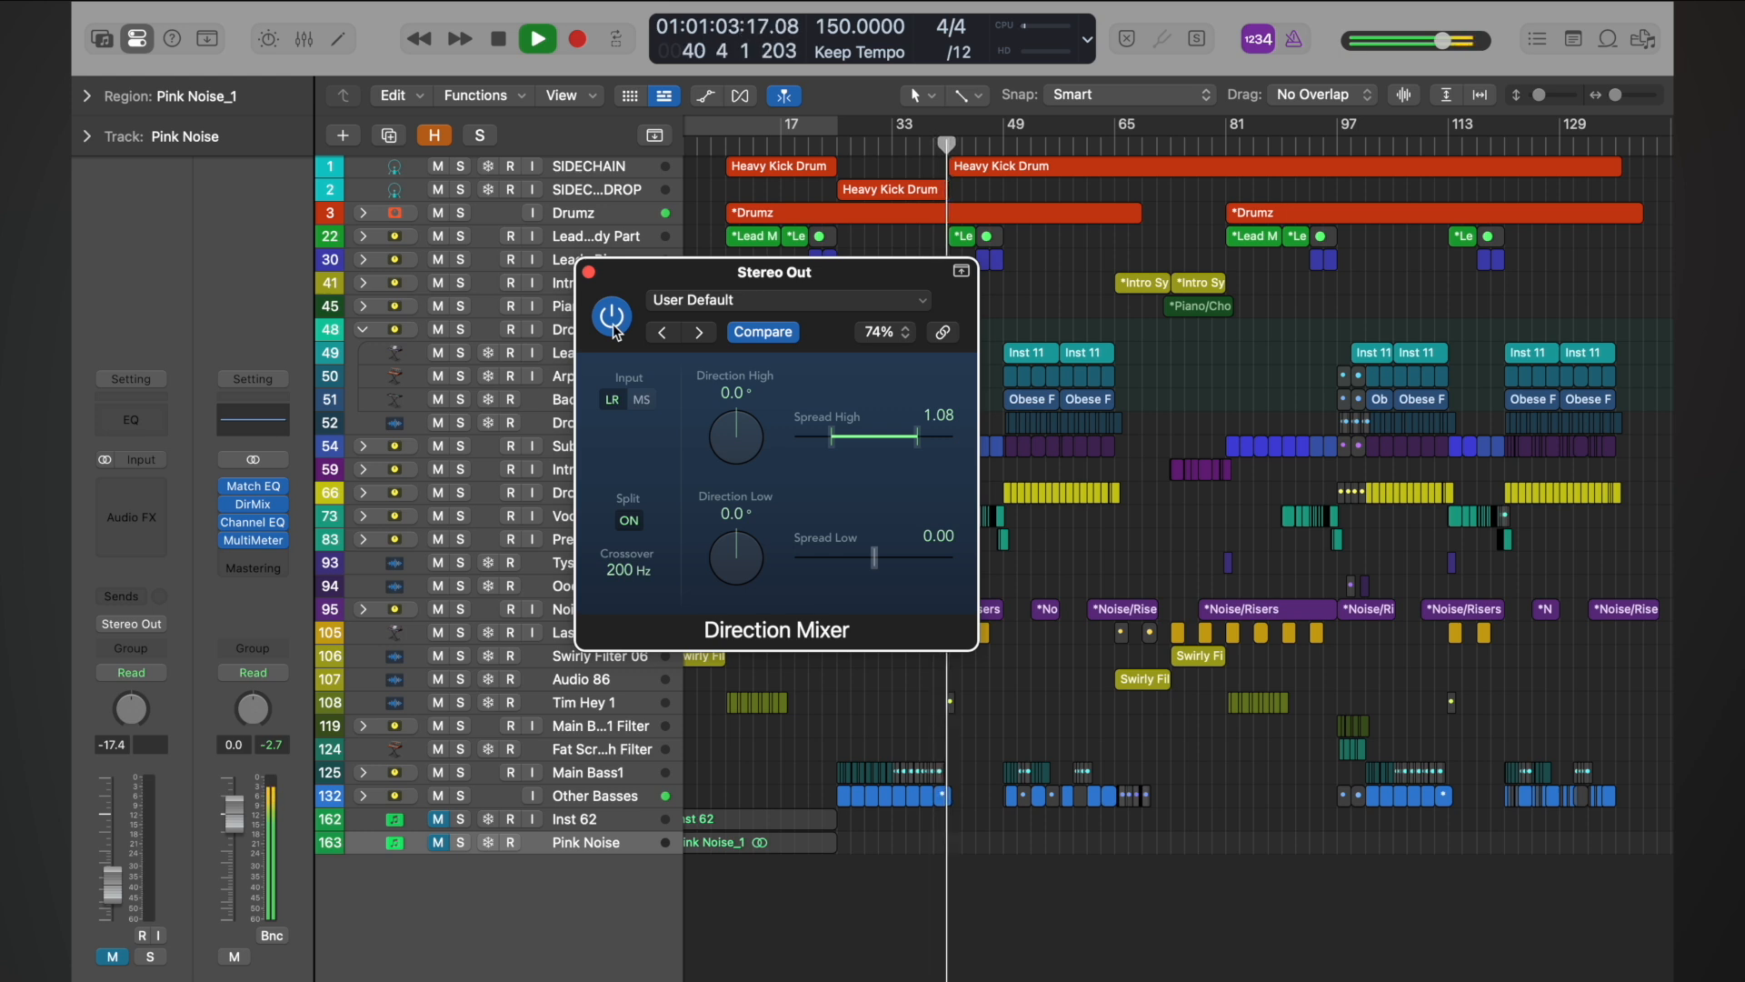
pyautogui.press('space')
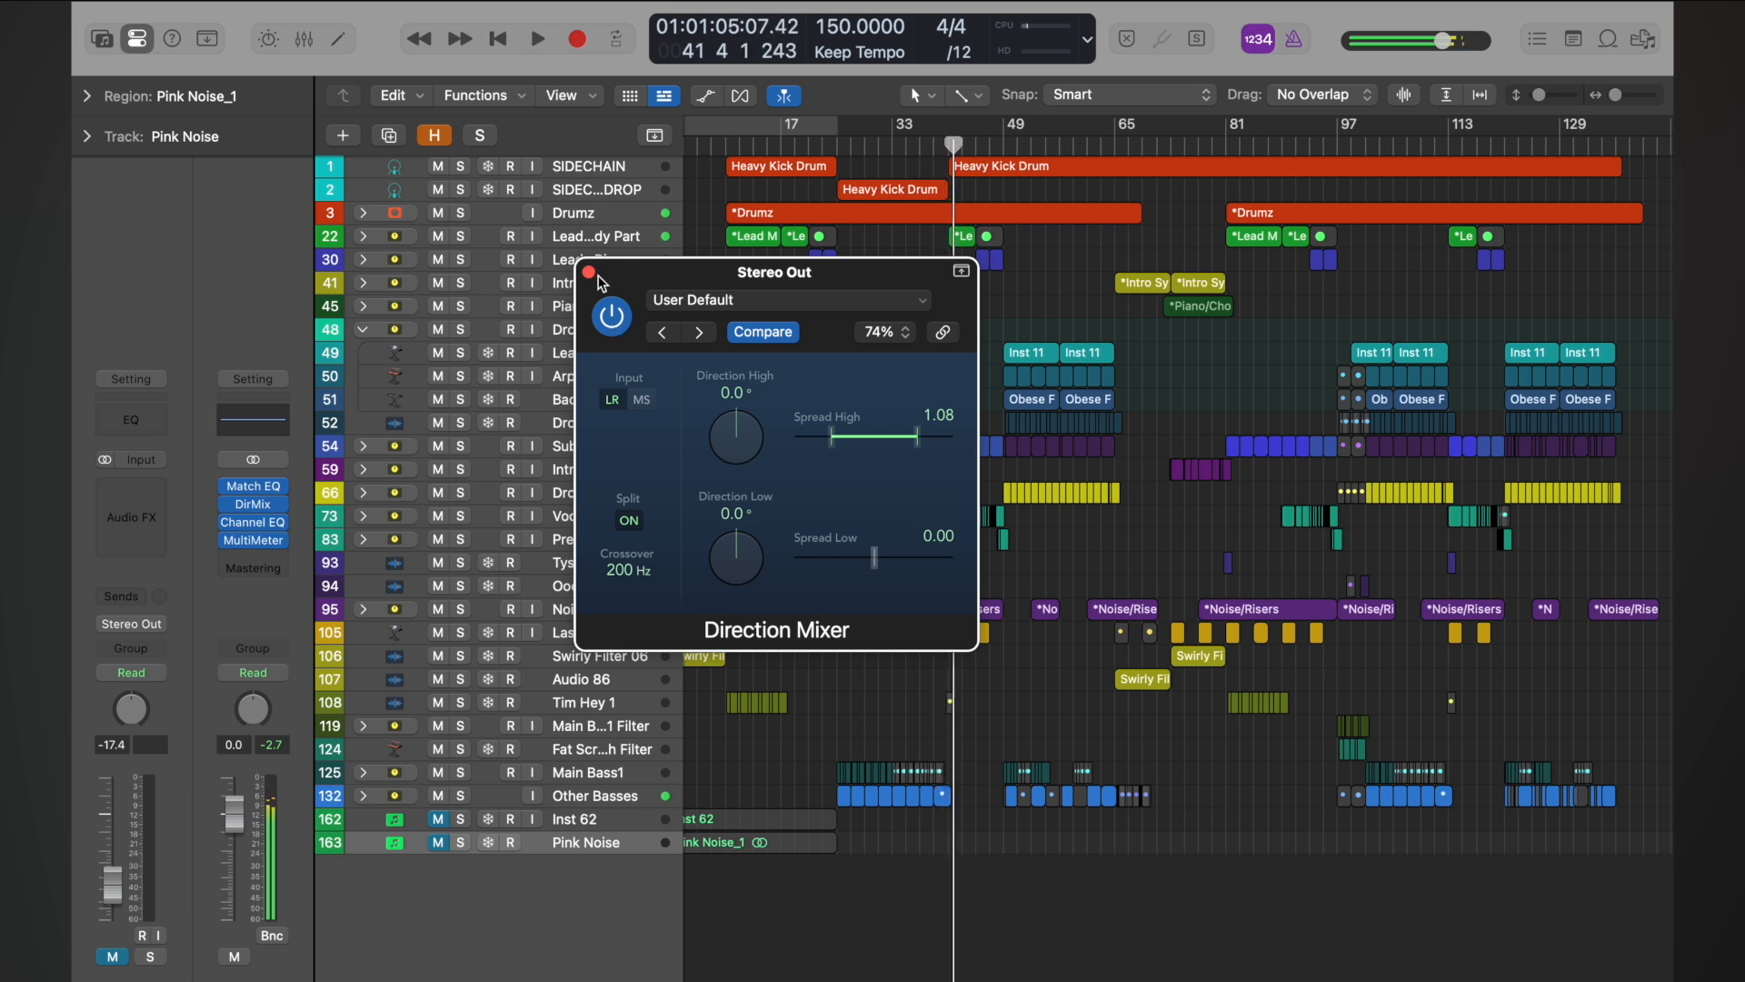
pyautogui.click(589, 272)
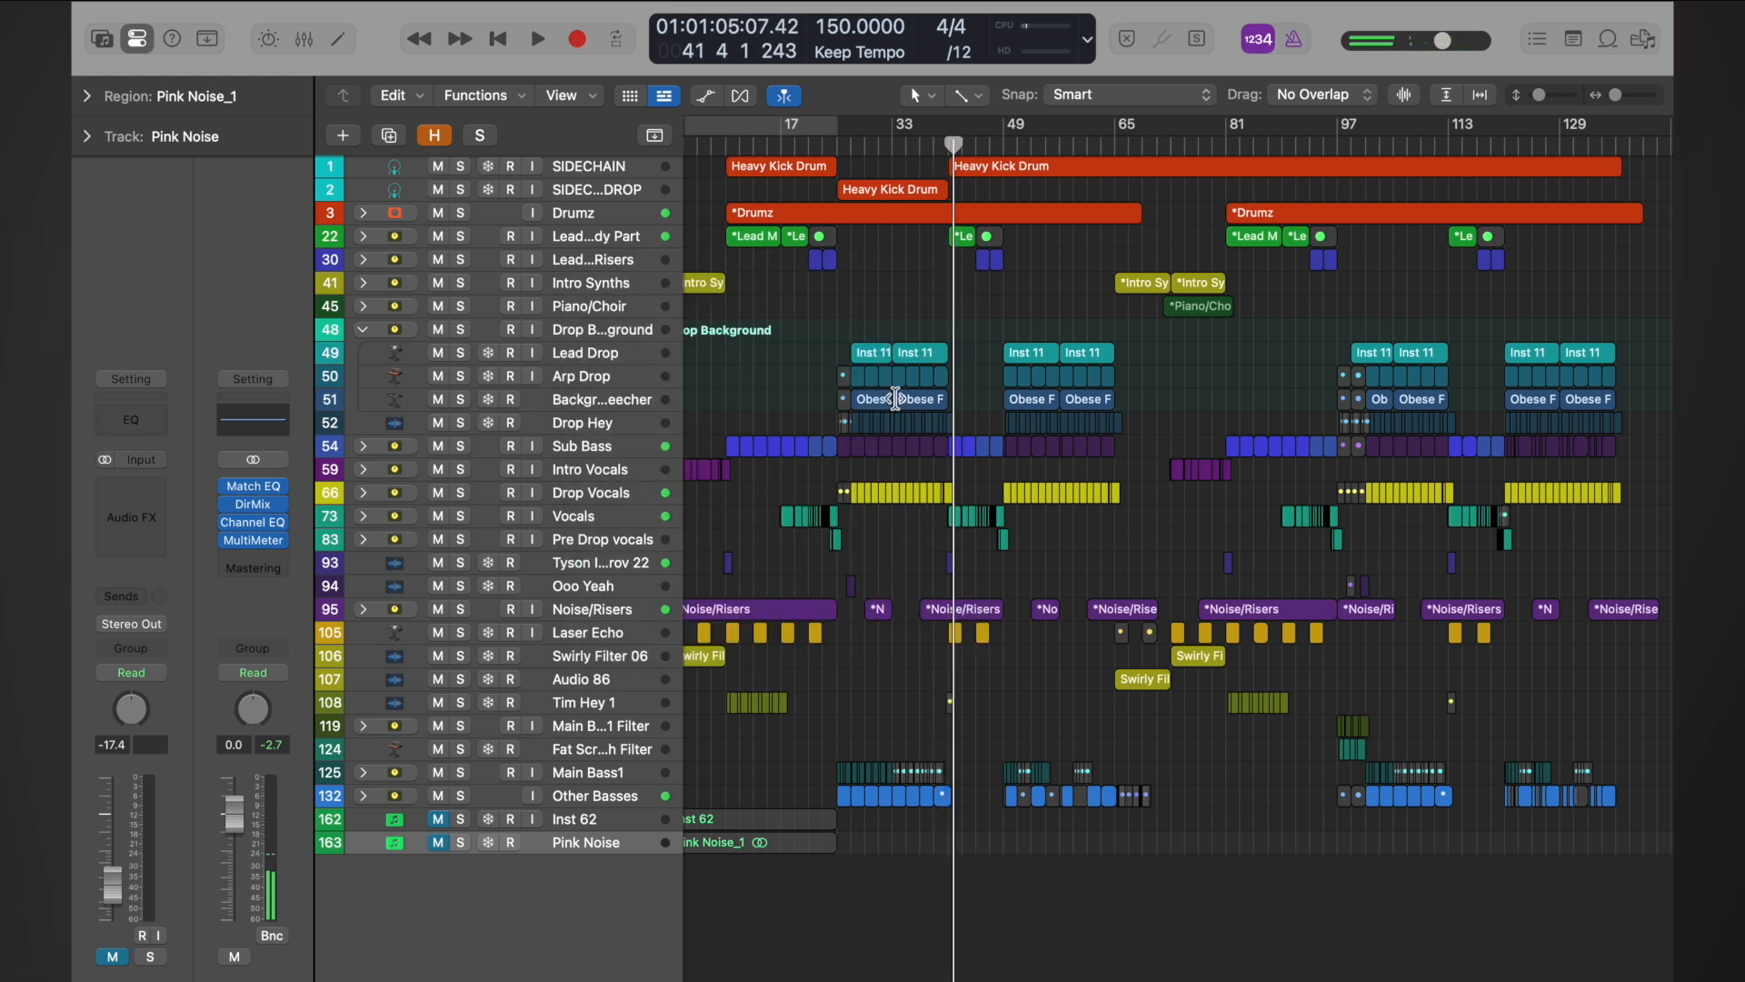